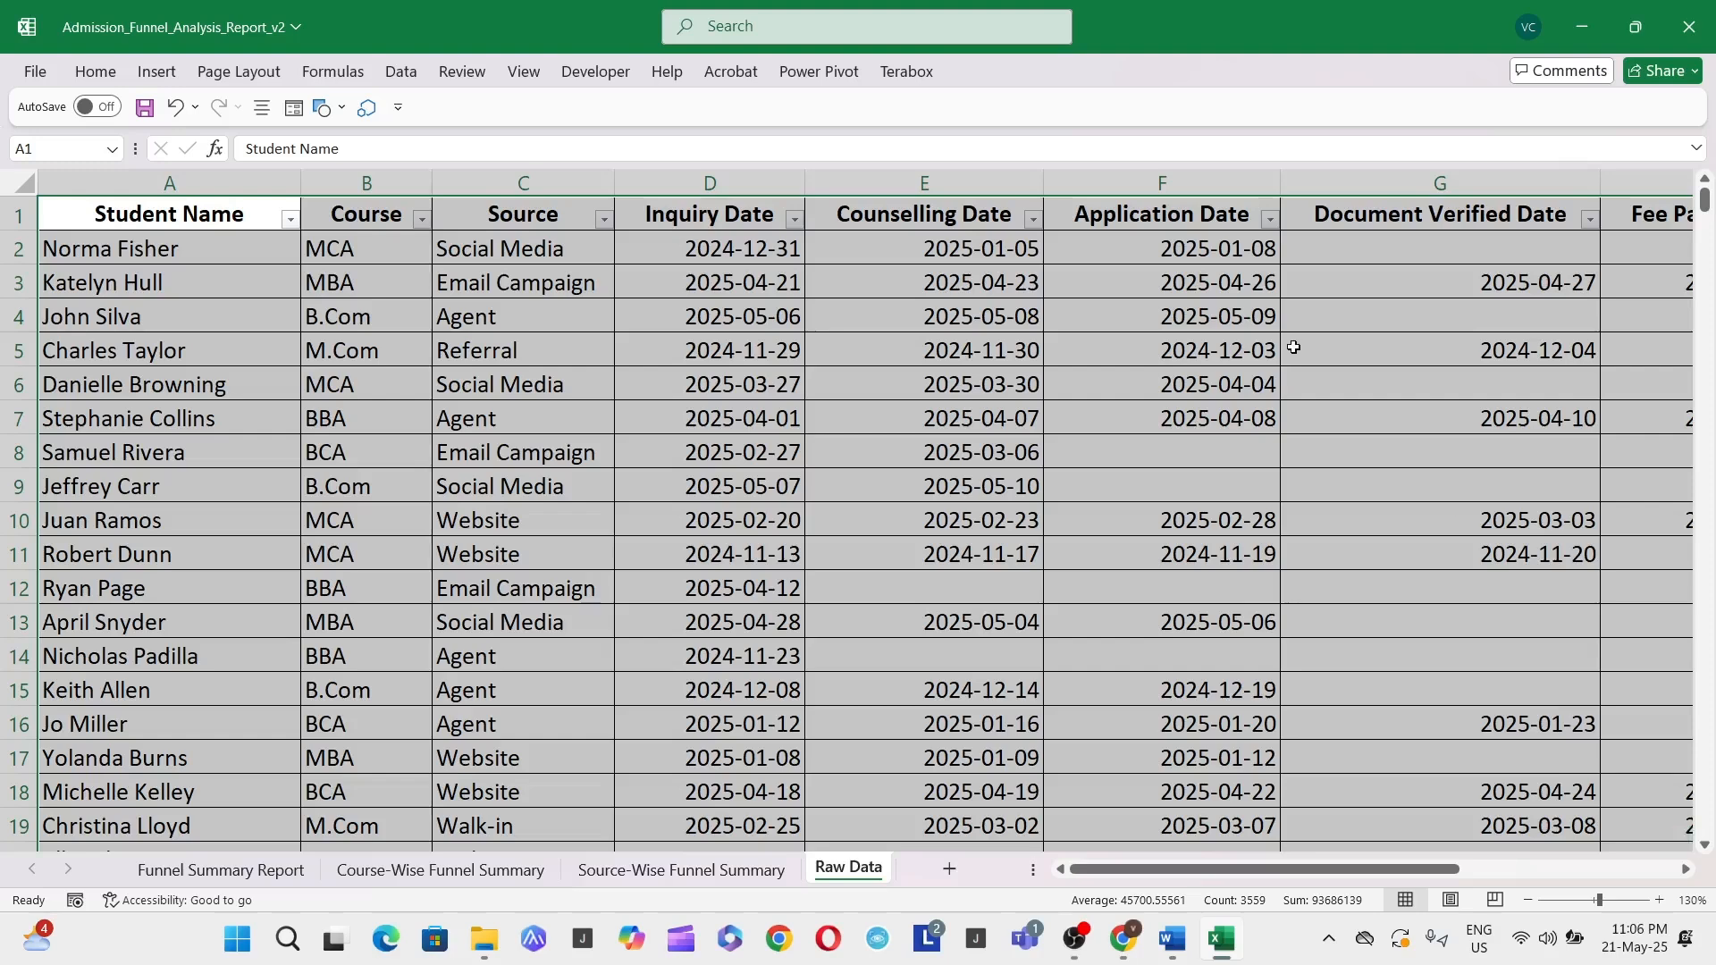
Examine the Raw Data columns from Student Name, Course and Source through the stage dates up to Admission Date
click(683, 324)
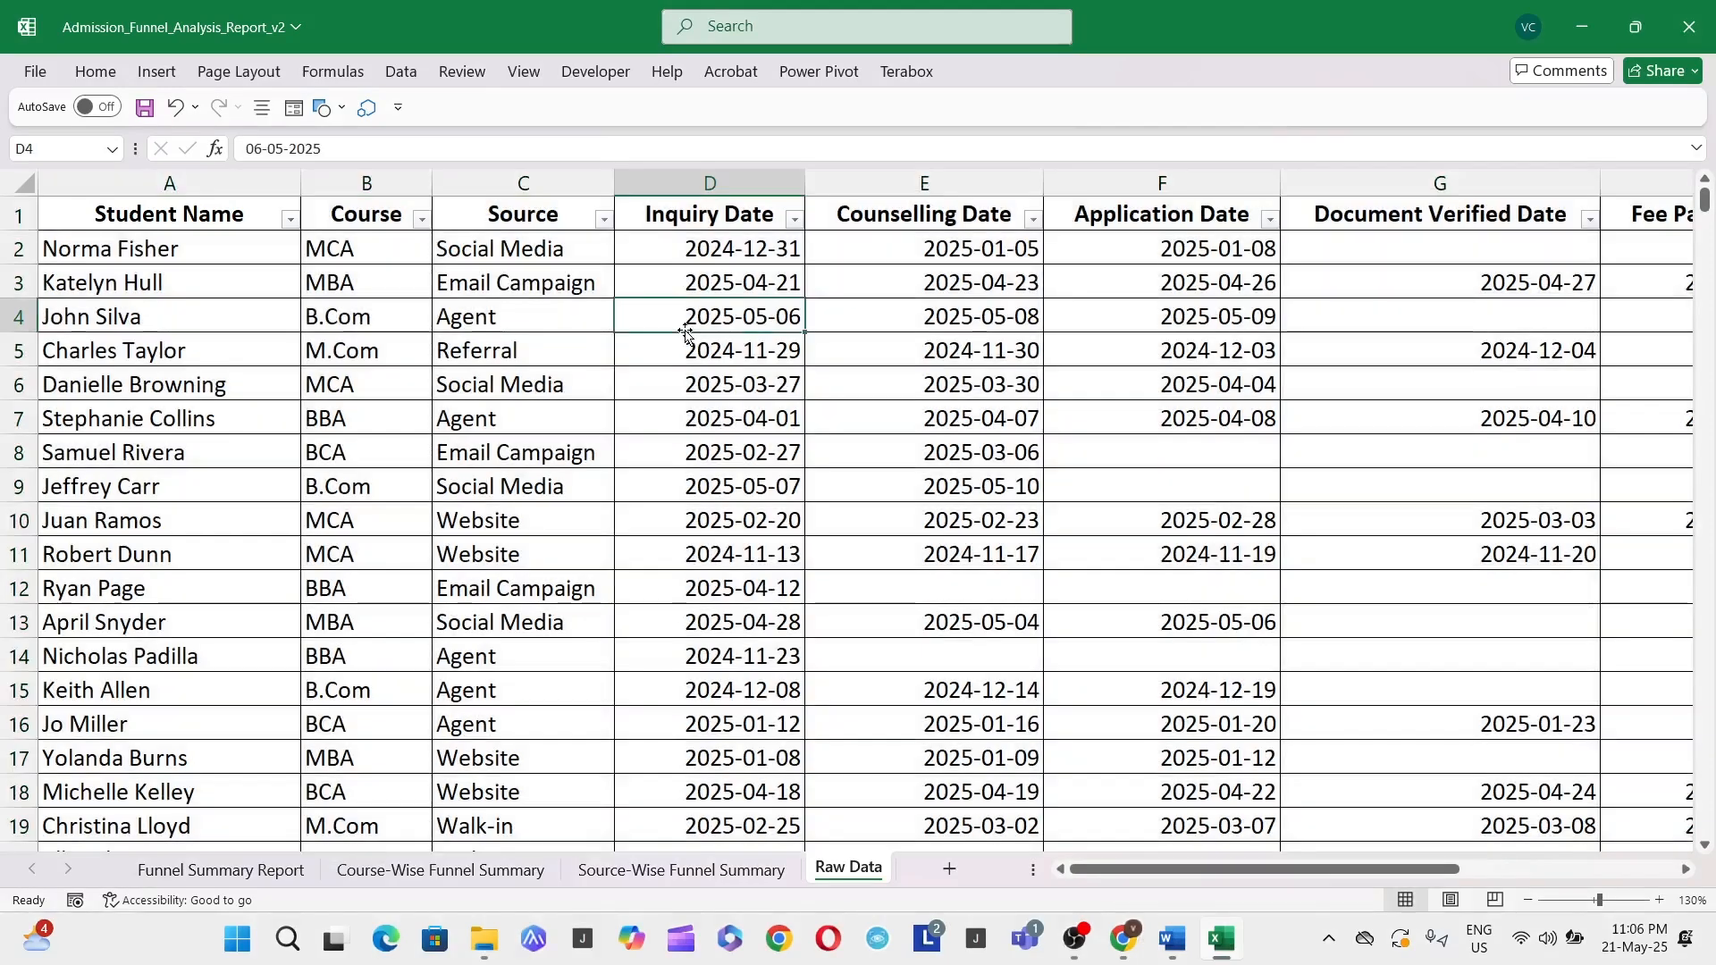
click(216, 225)
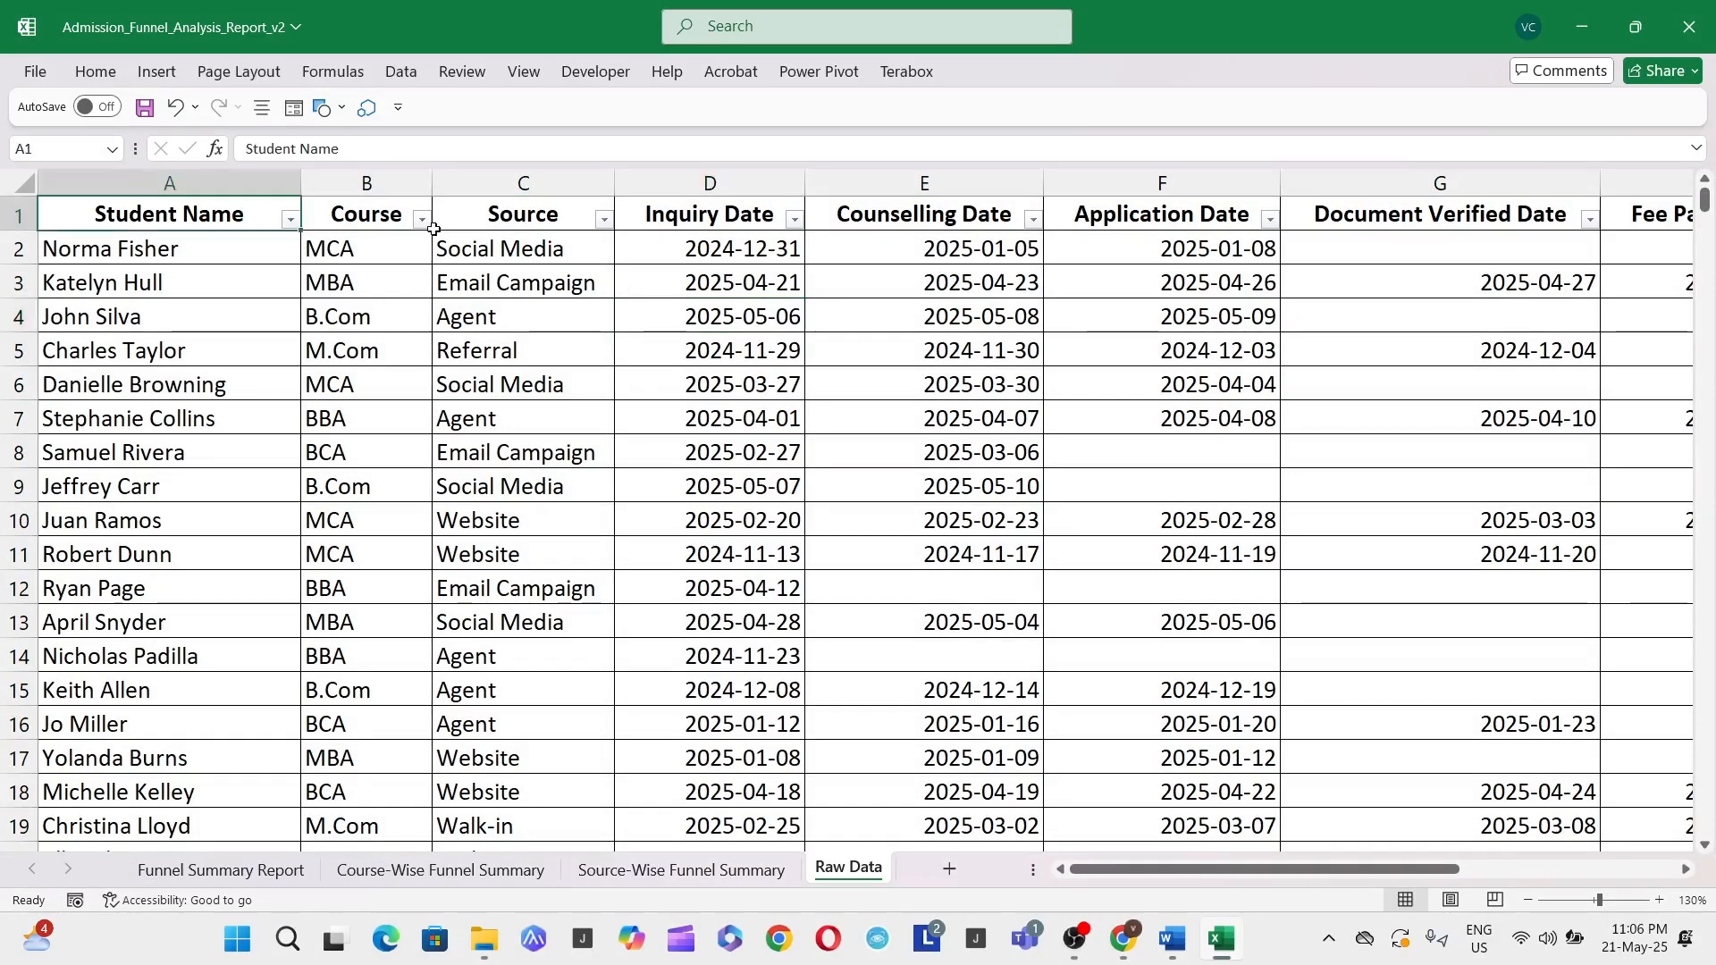
click(376, 212)
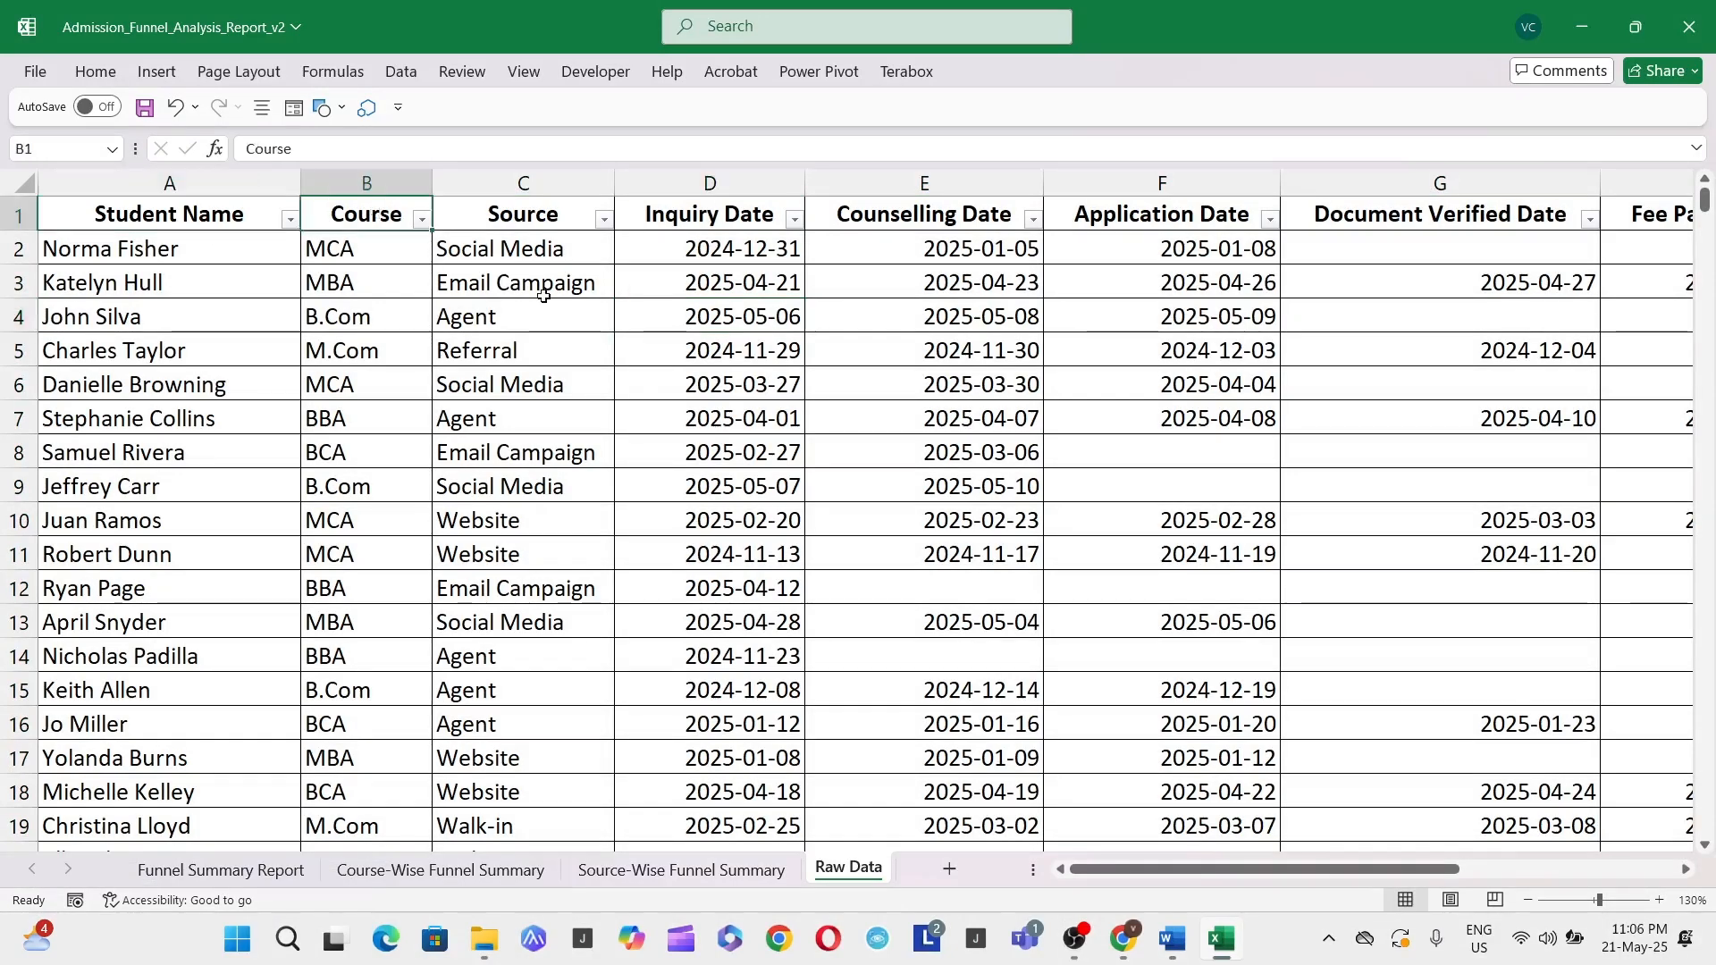
click(539, 215)
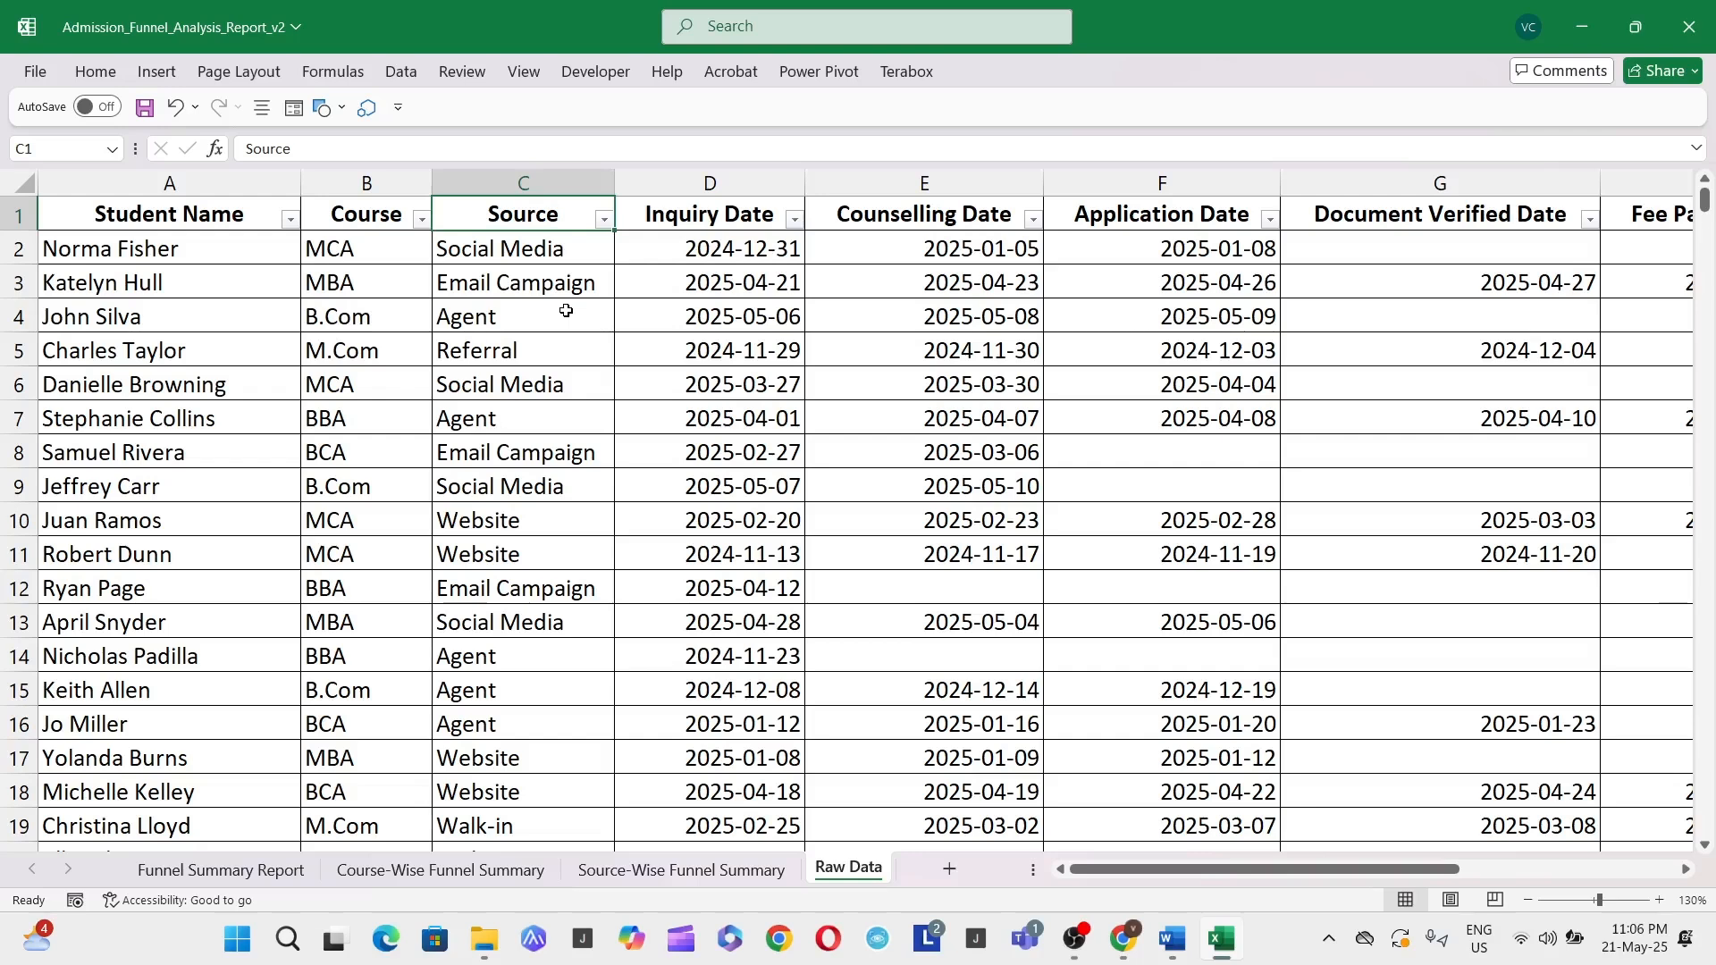
mouse_move(1299, 869)
mouse_down()
mouse_move(1430, 882)
mouse_move(1296, 885)
mouse_up()
click(984, 250)
click(1166, 217)
click(1178, 249)
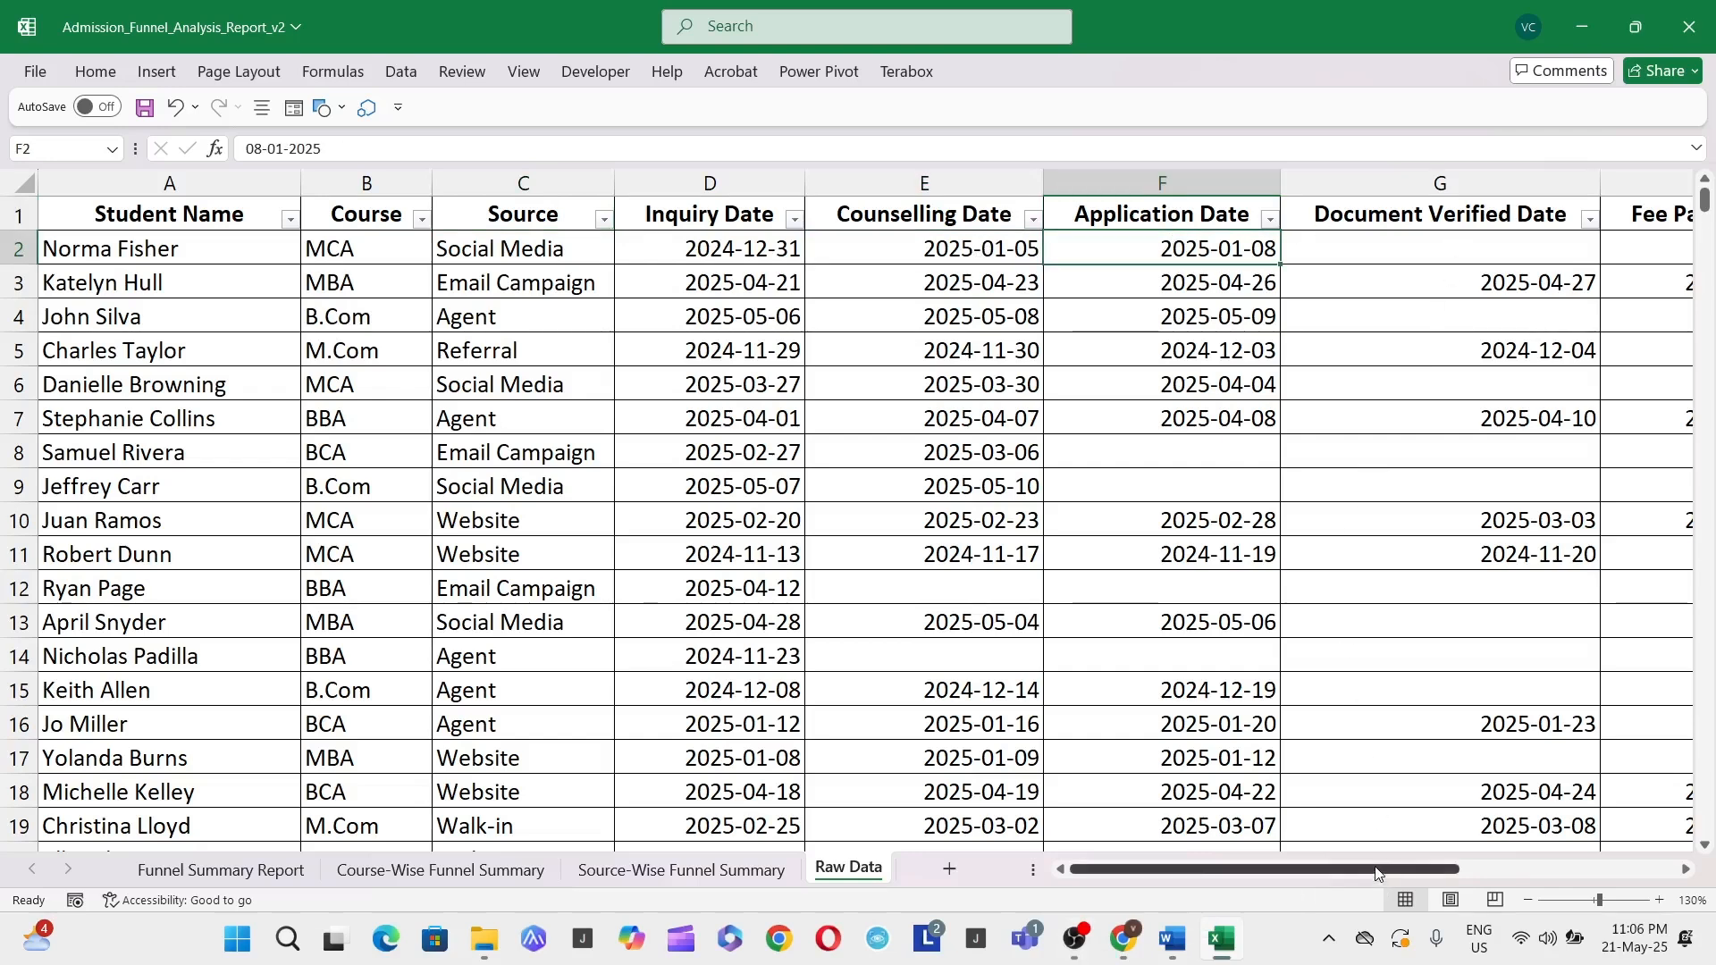
drag(1376, 874, 1464, 871)
click(1120, 220)
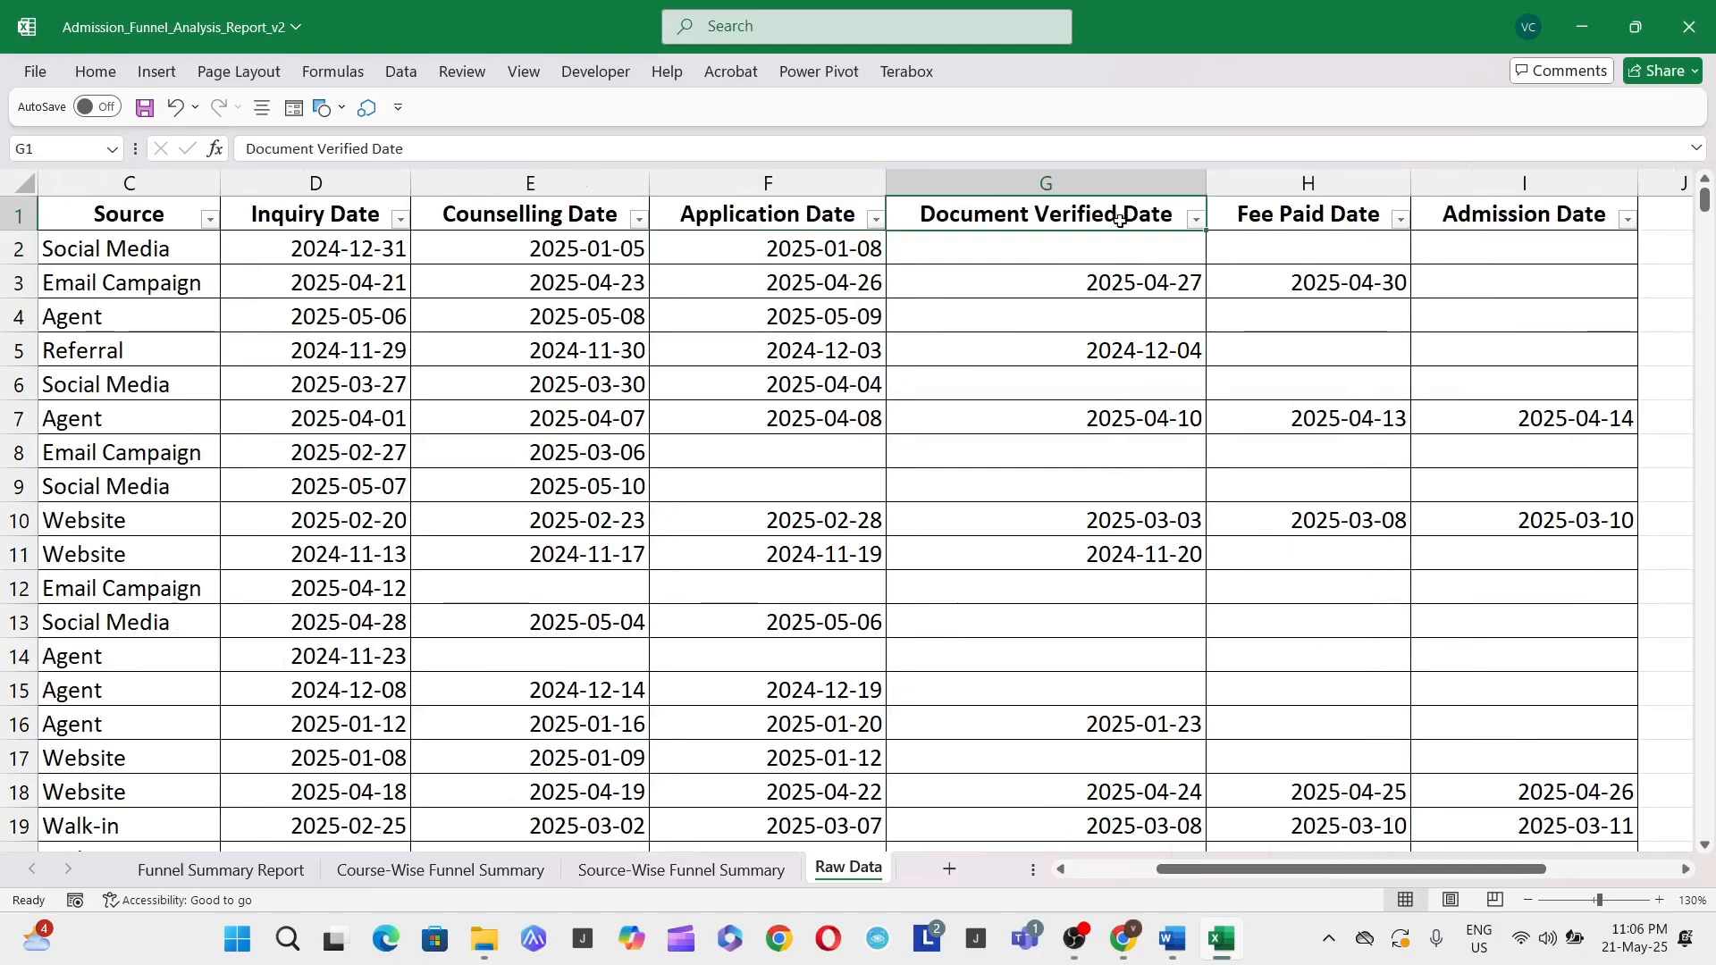
click(1128, 284)
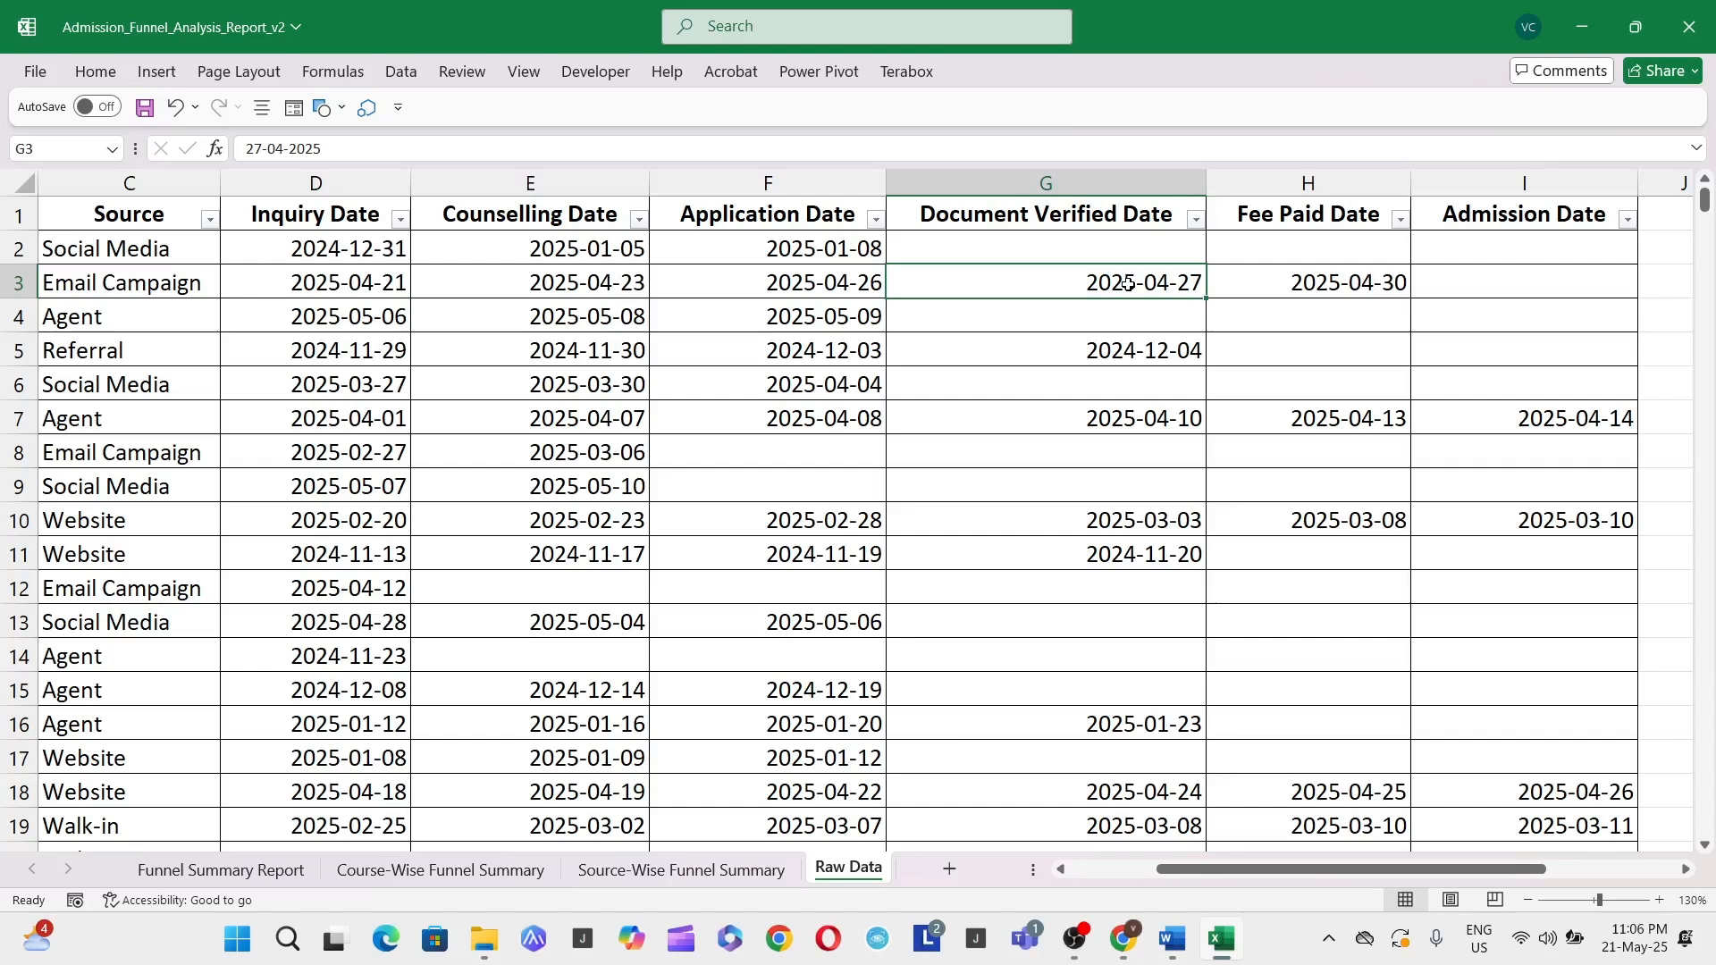
click(1553, 217)
drag(1478, 875, 1262, 885)
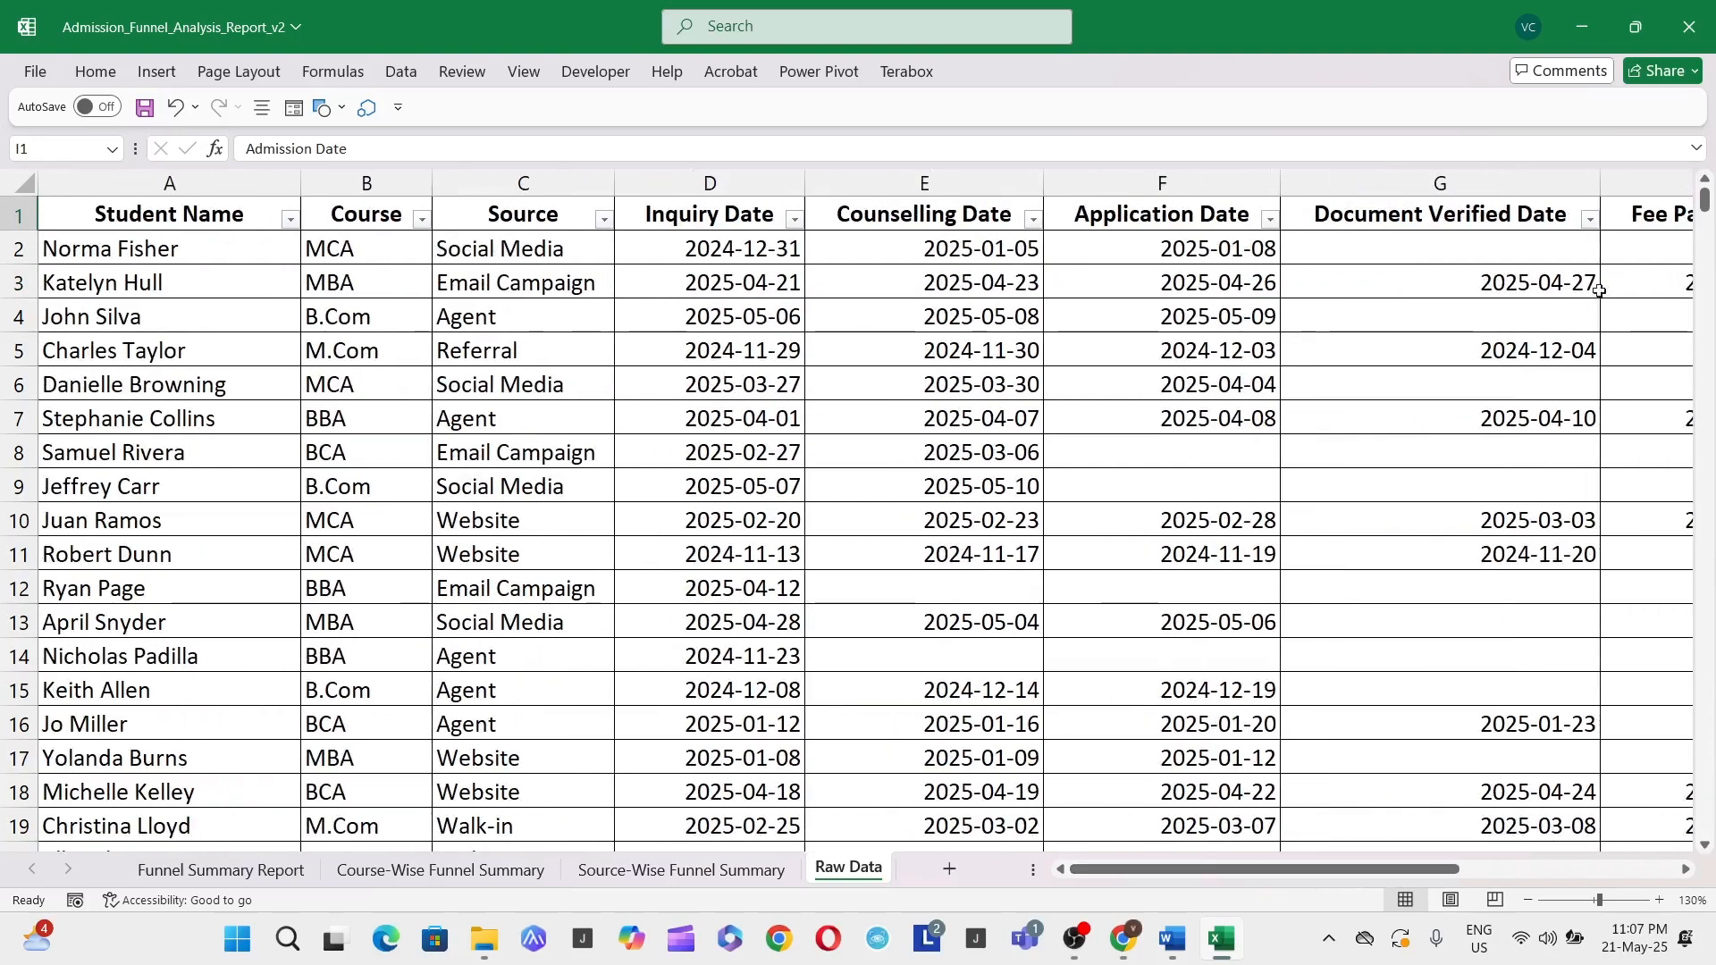
On the Funnel Summary Report sheet, count the Inquiry students in C6 with COUNTA over 'Raw Data'!D2:D501
click(204, 871)
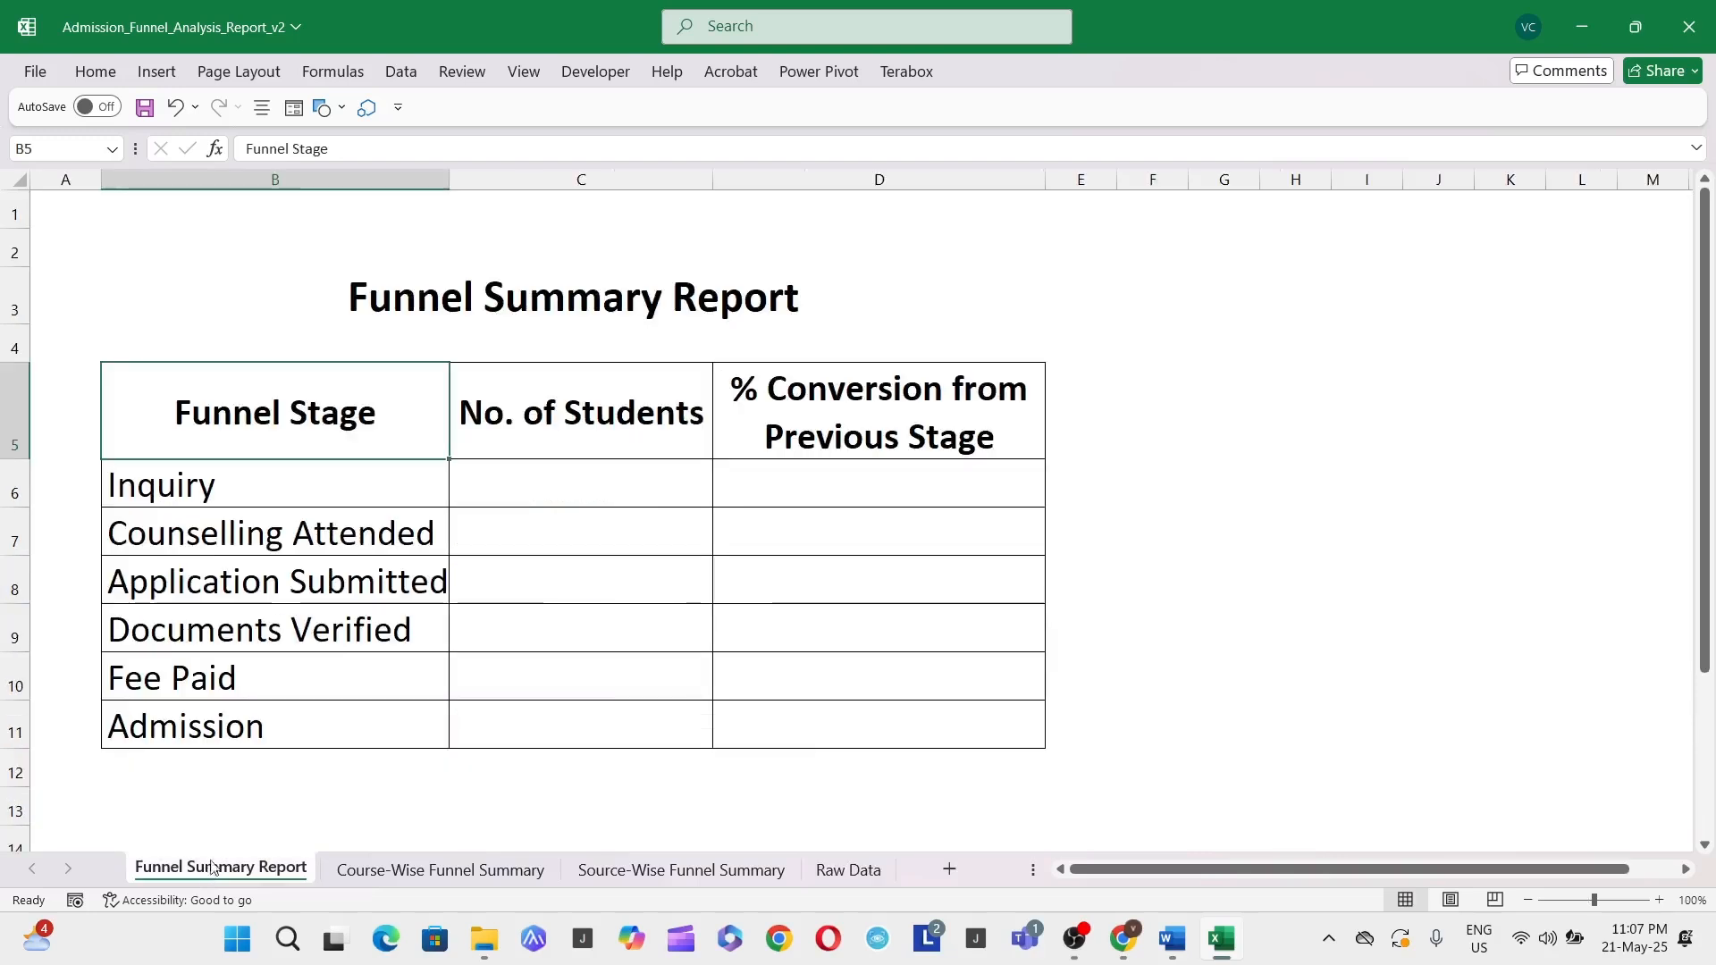
click(491, 299)
click(400, 489)
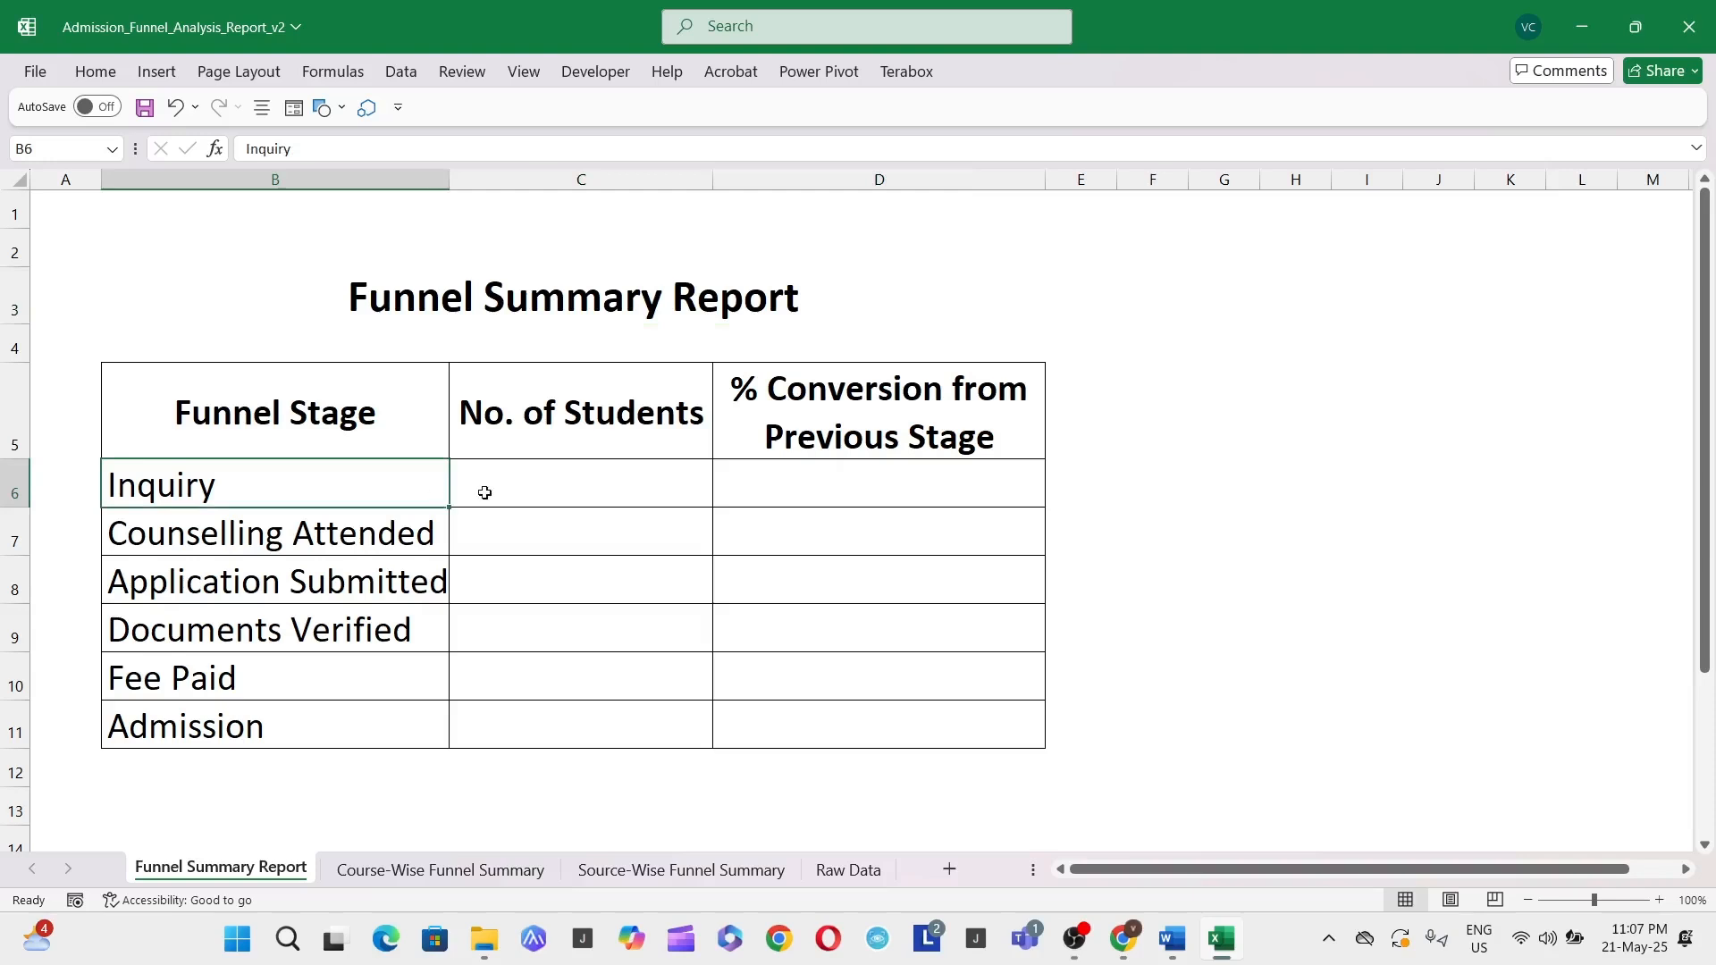
click(523, 496)
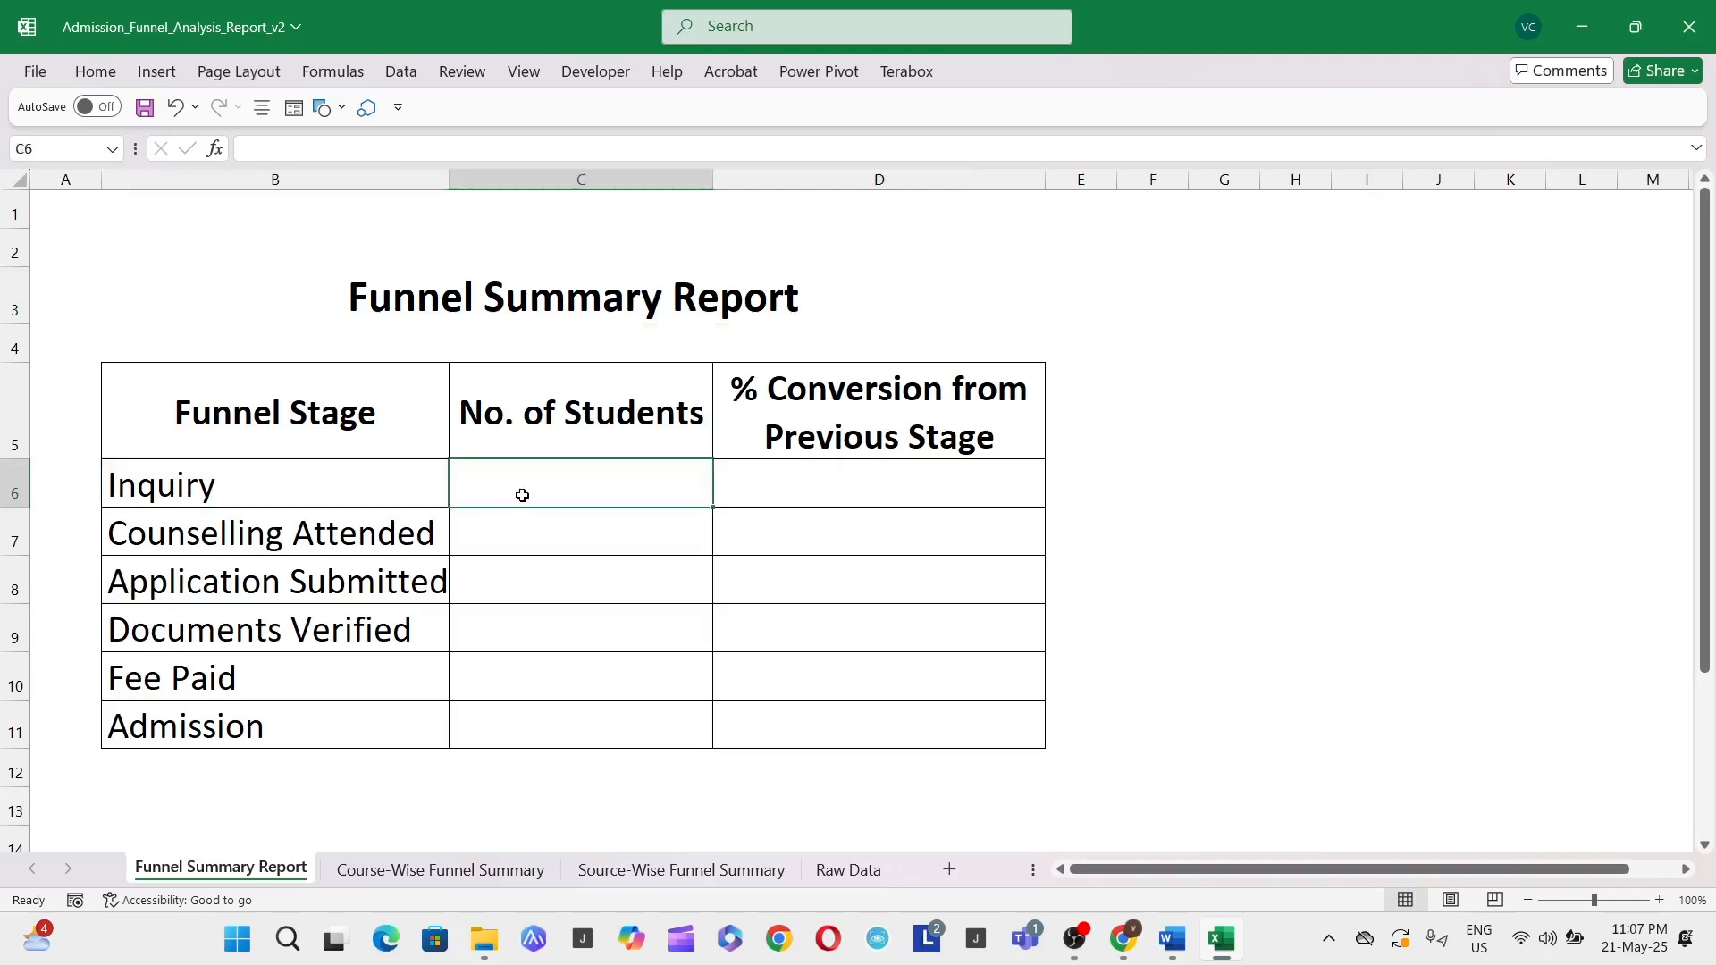
text(+)
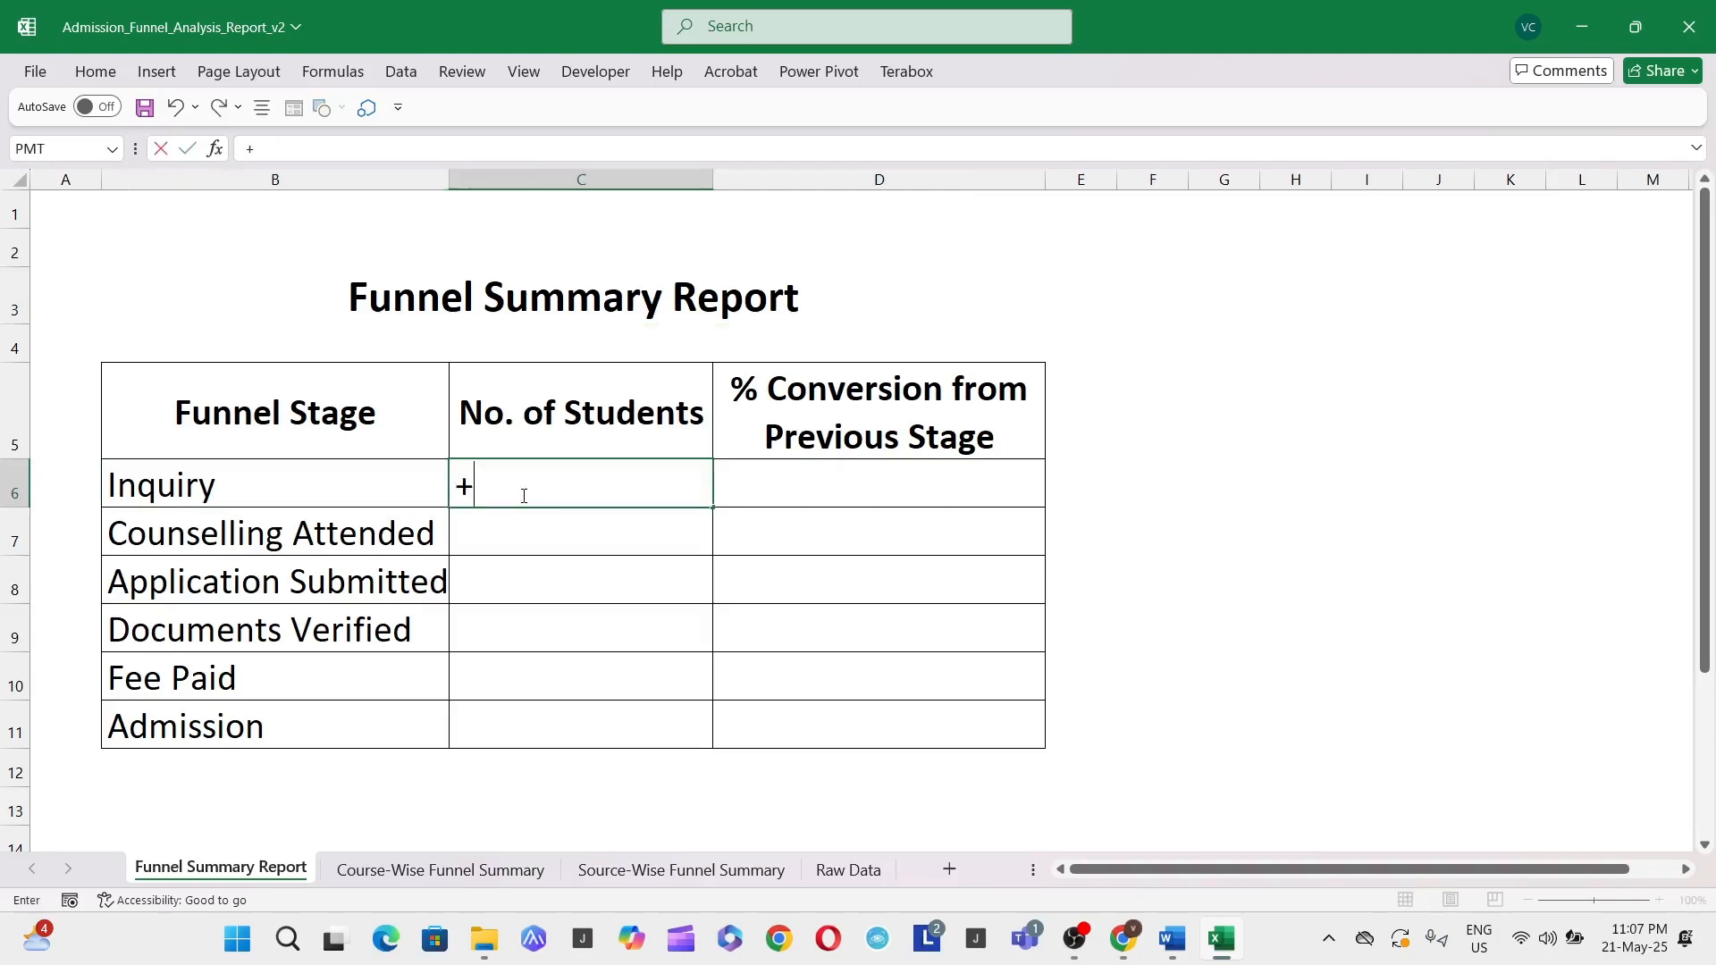
text(count)
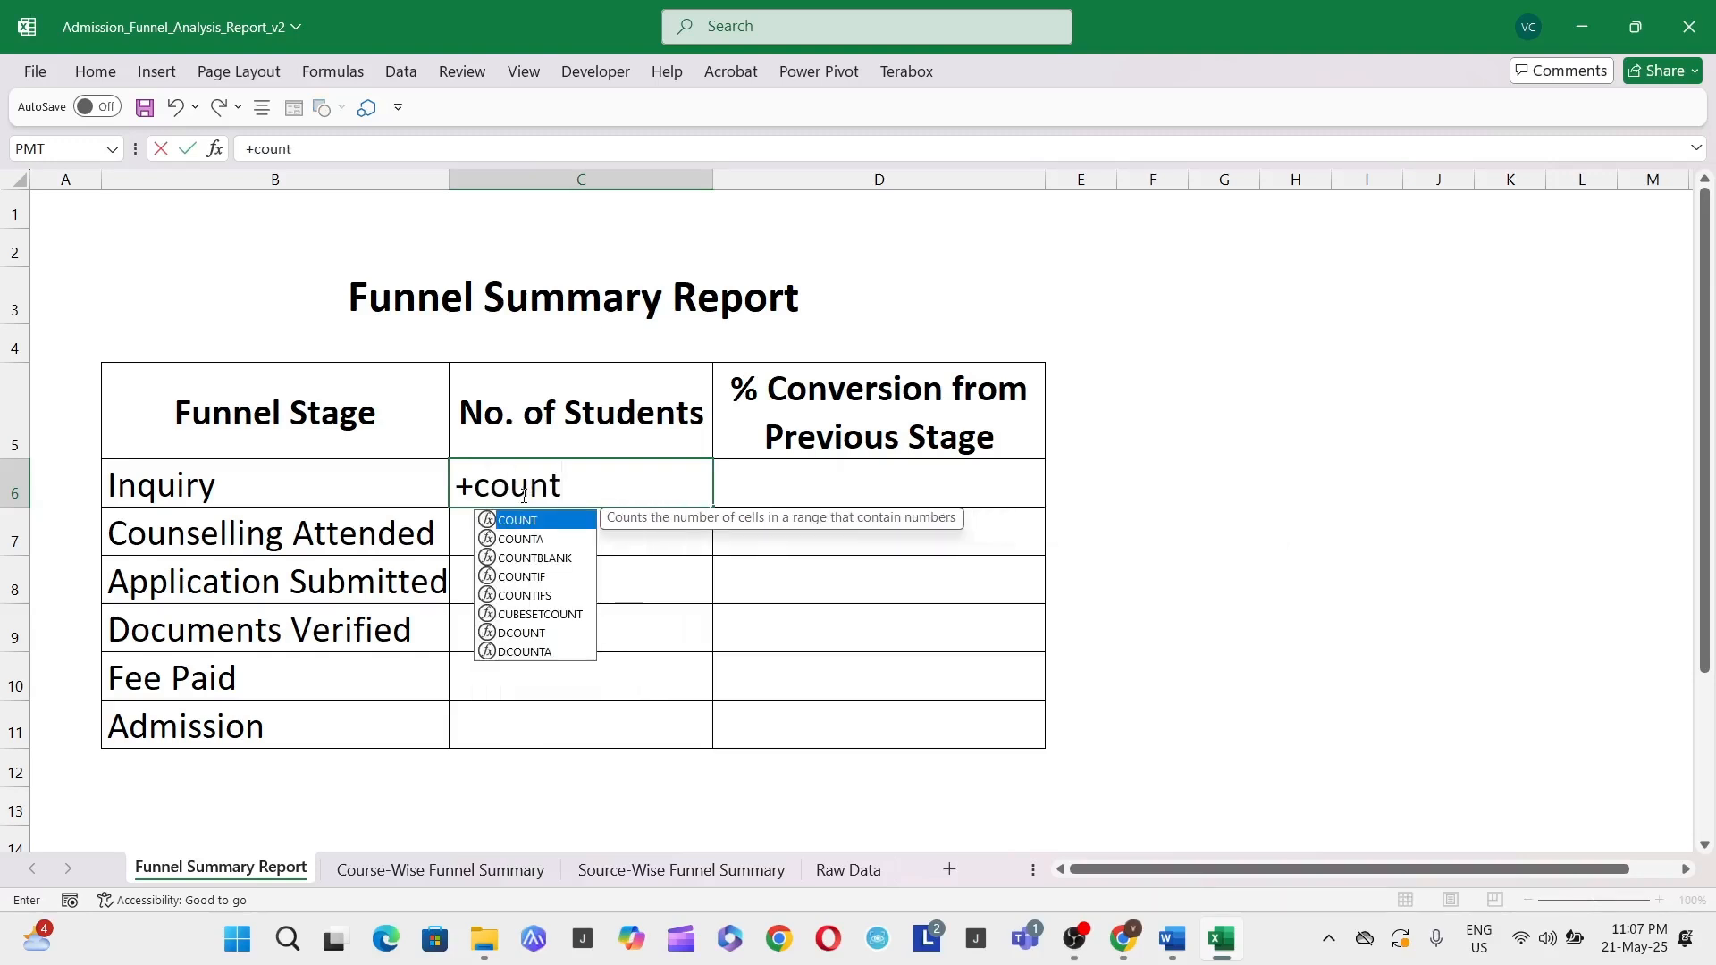
text(a()
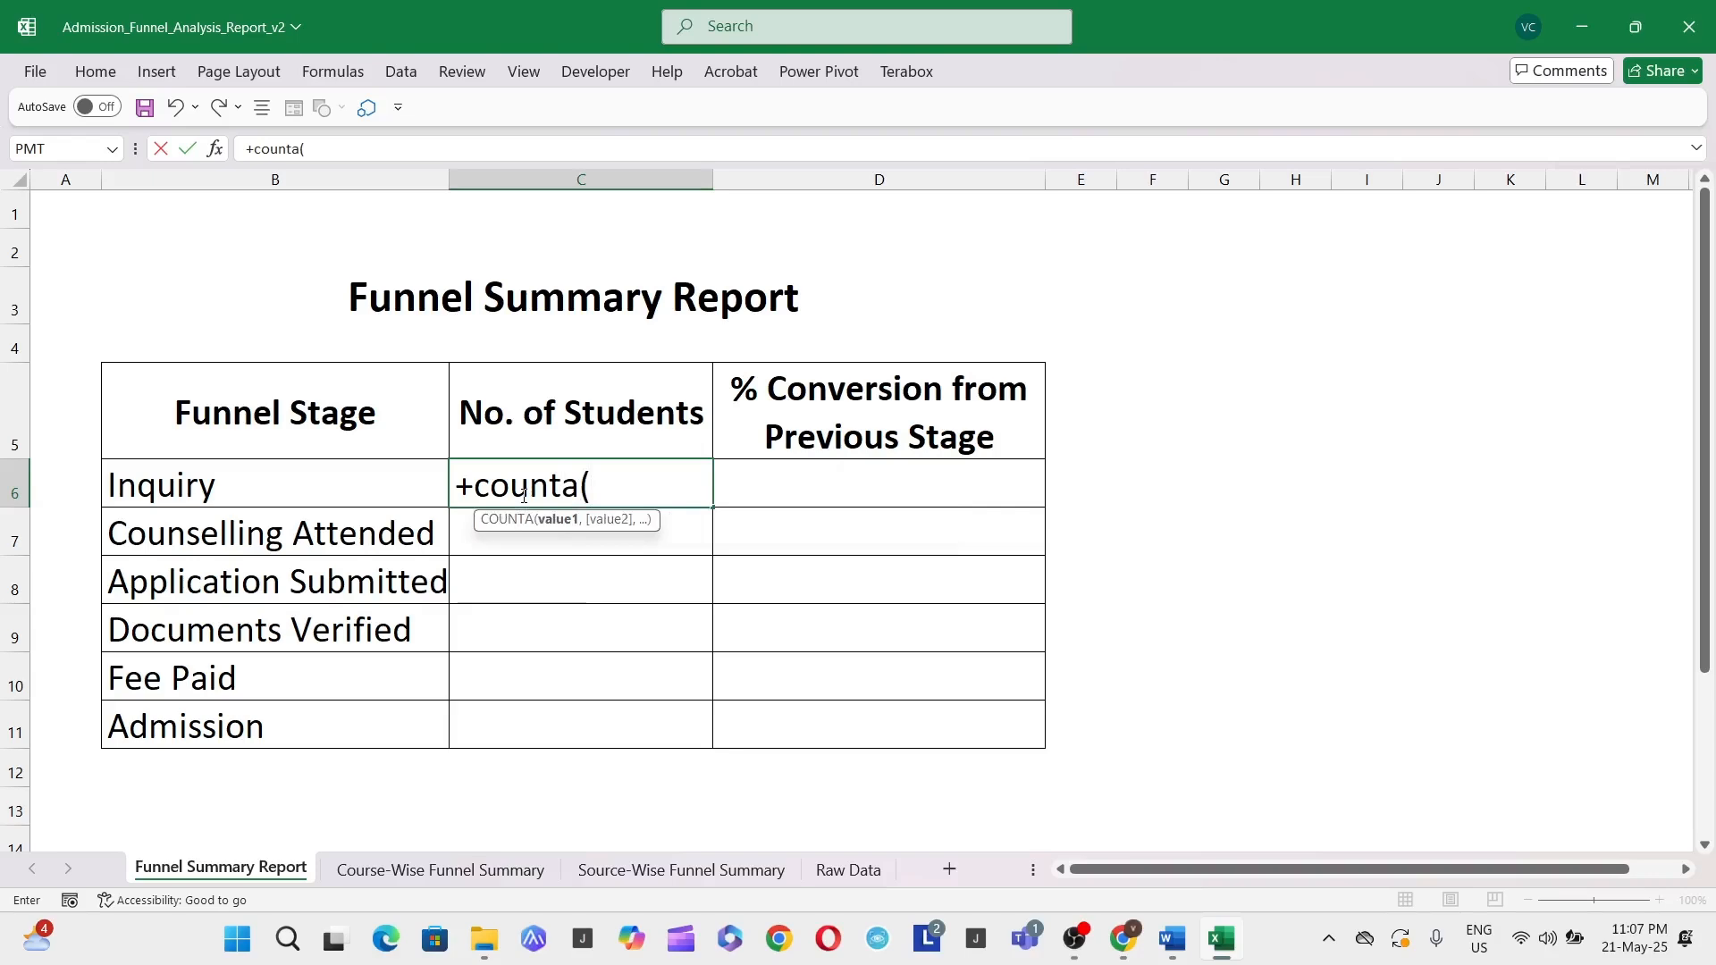
click(846, 869)
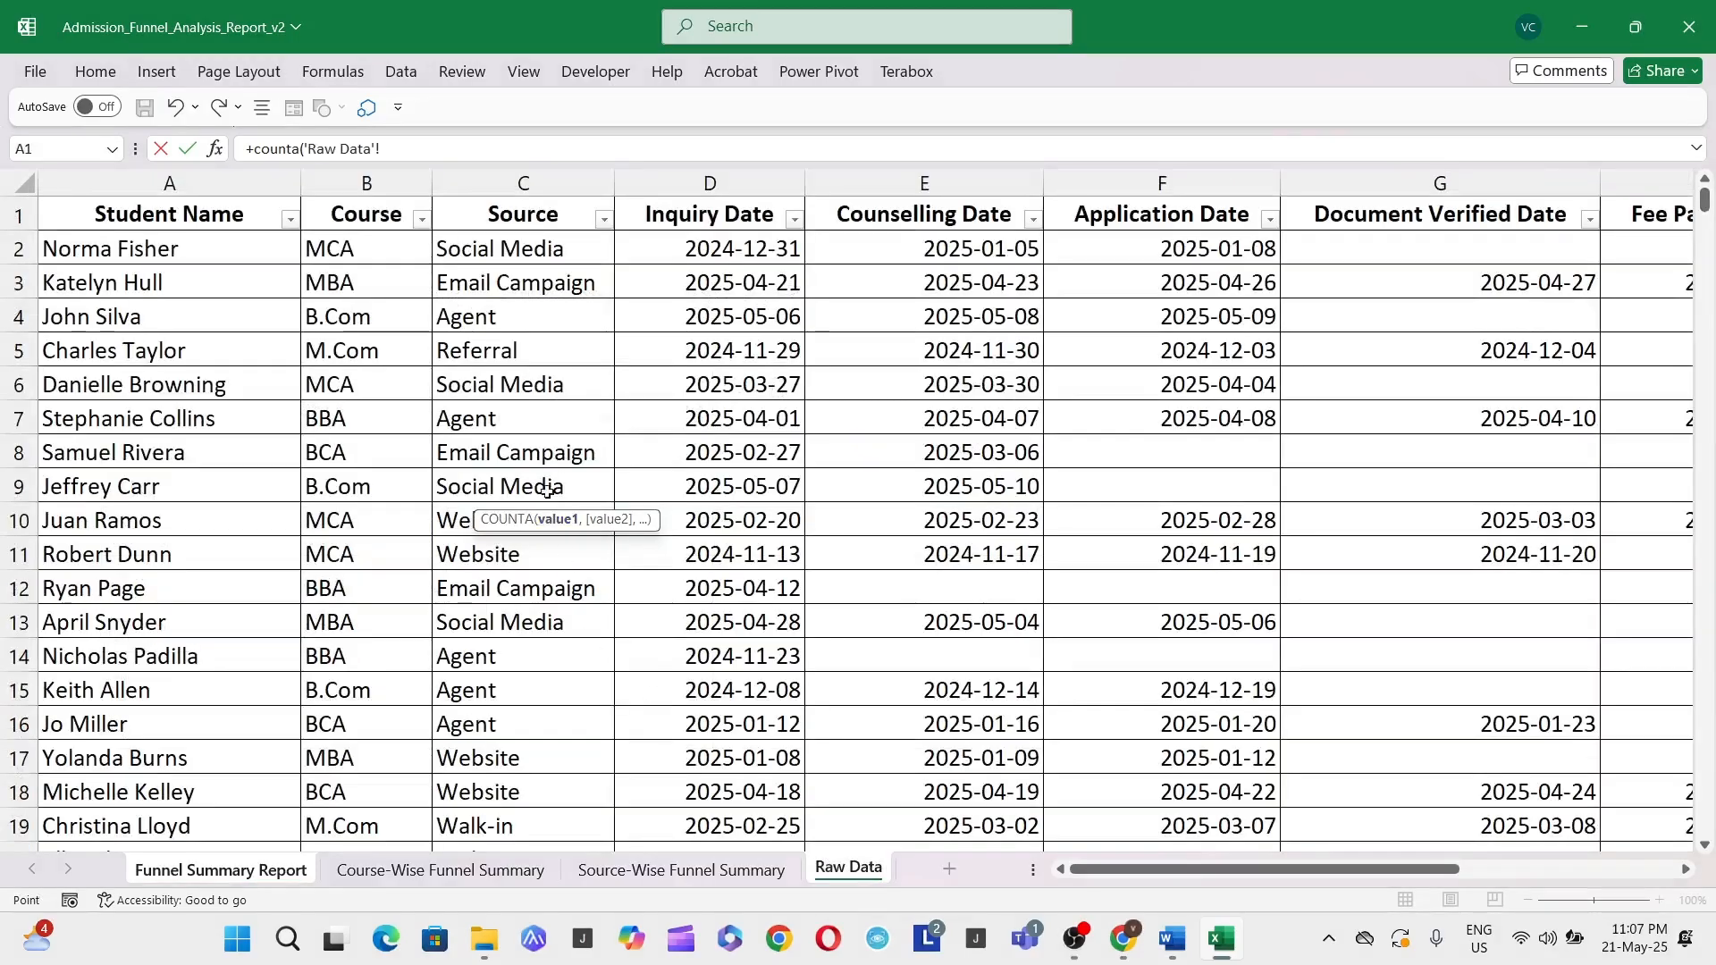
click(787, 255)
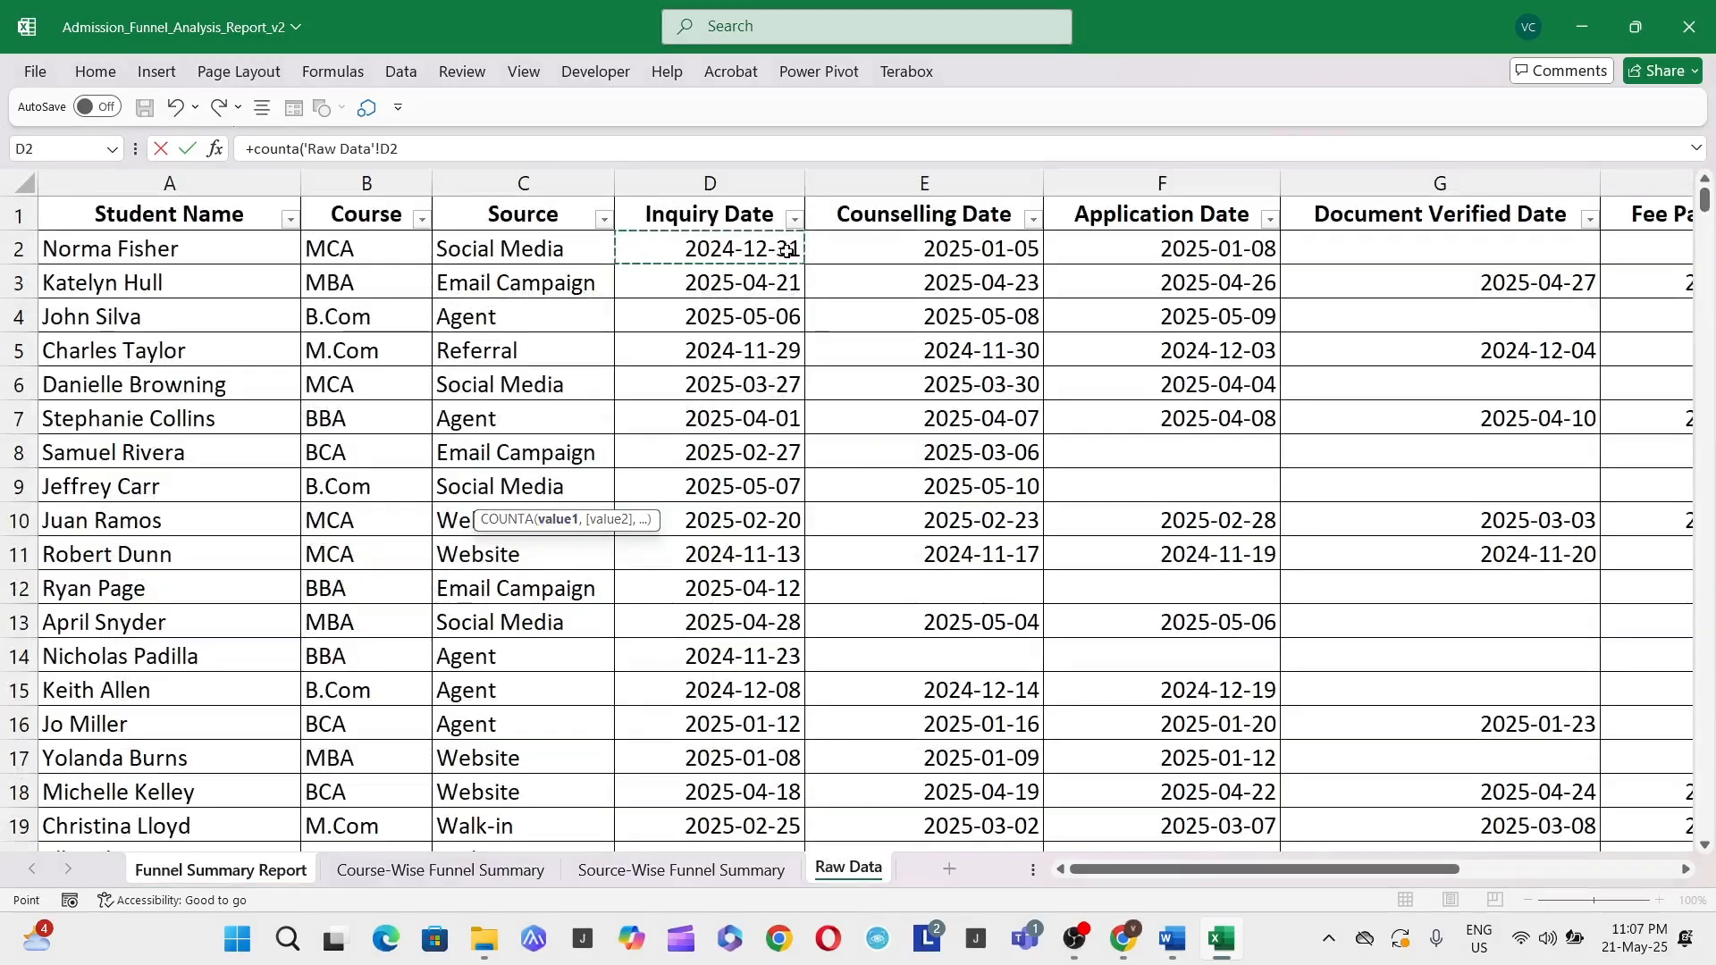
key(ctrl+shift+Down)
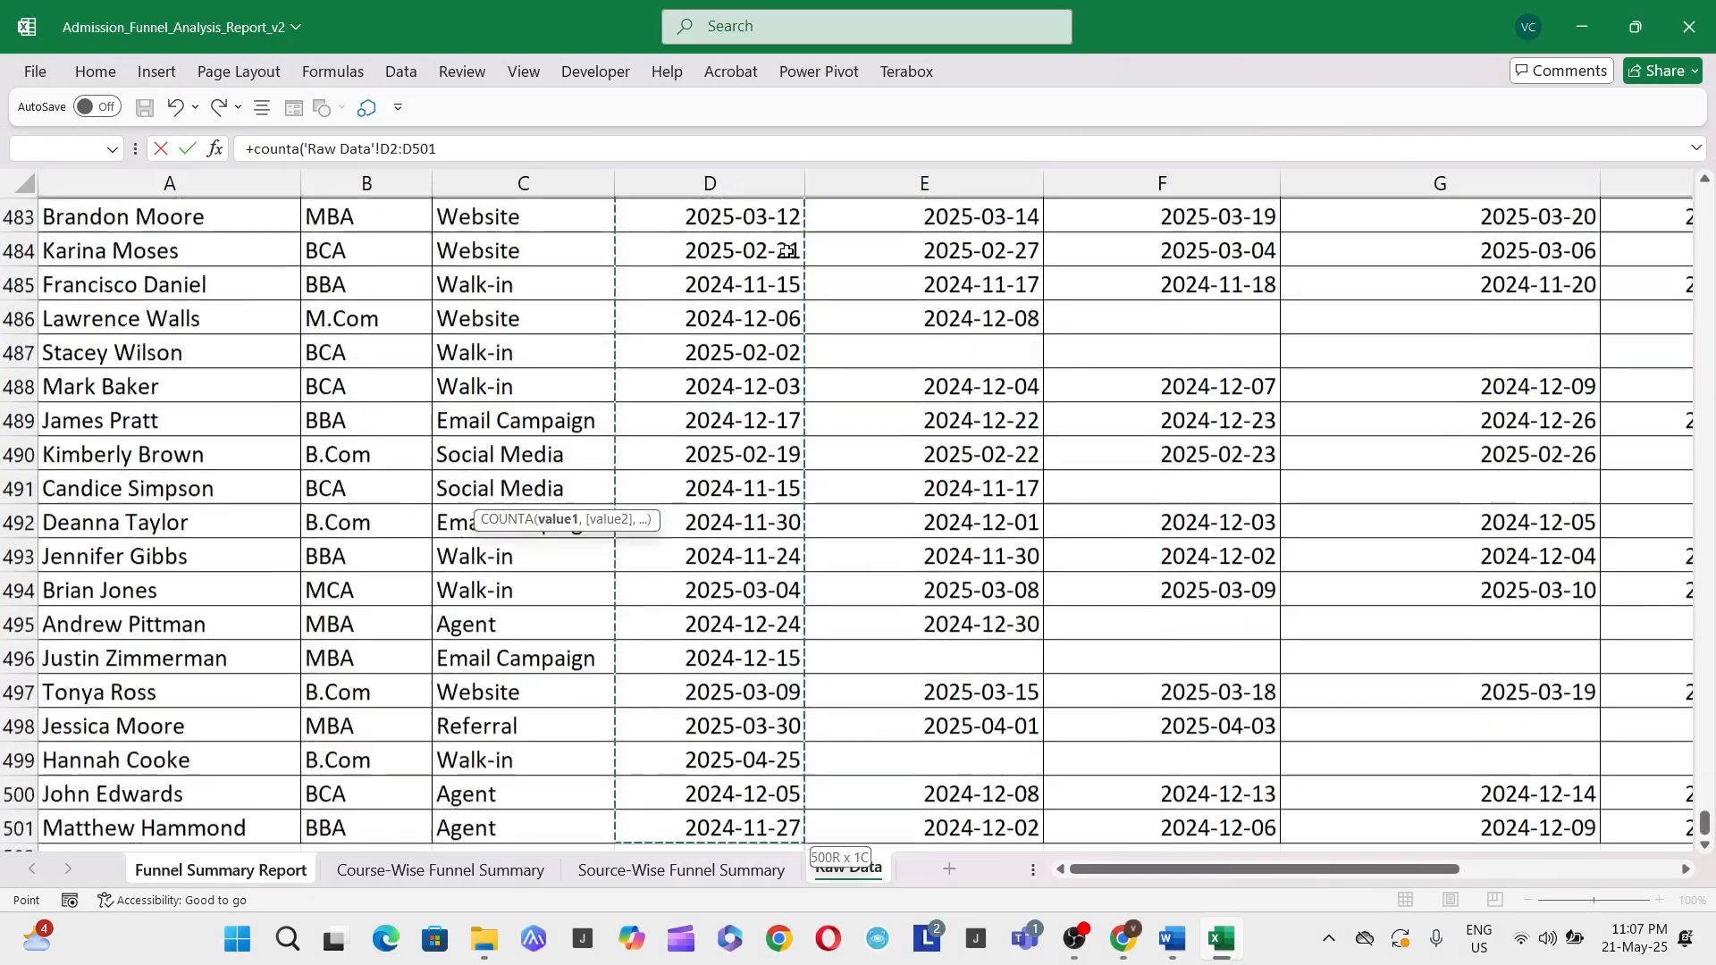
key(Return)
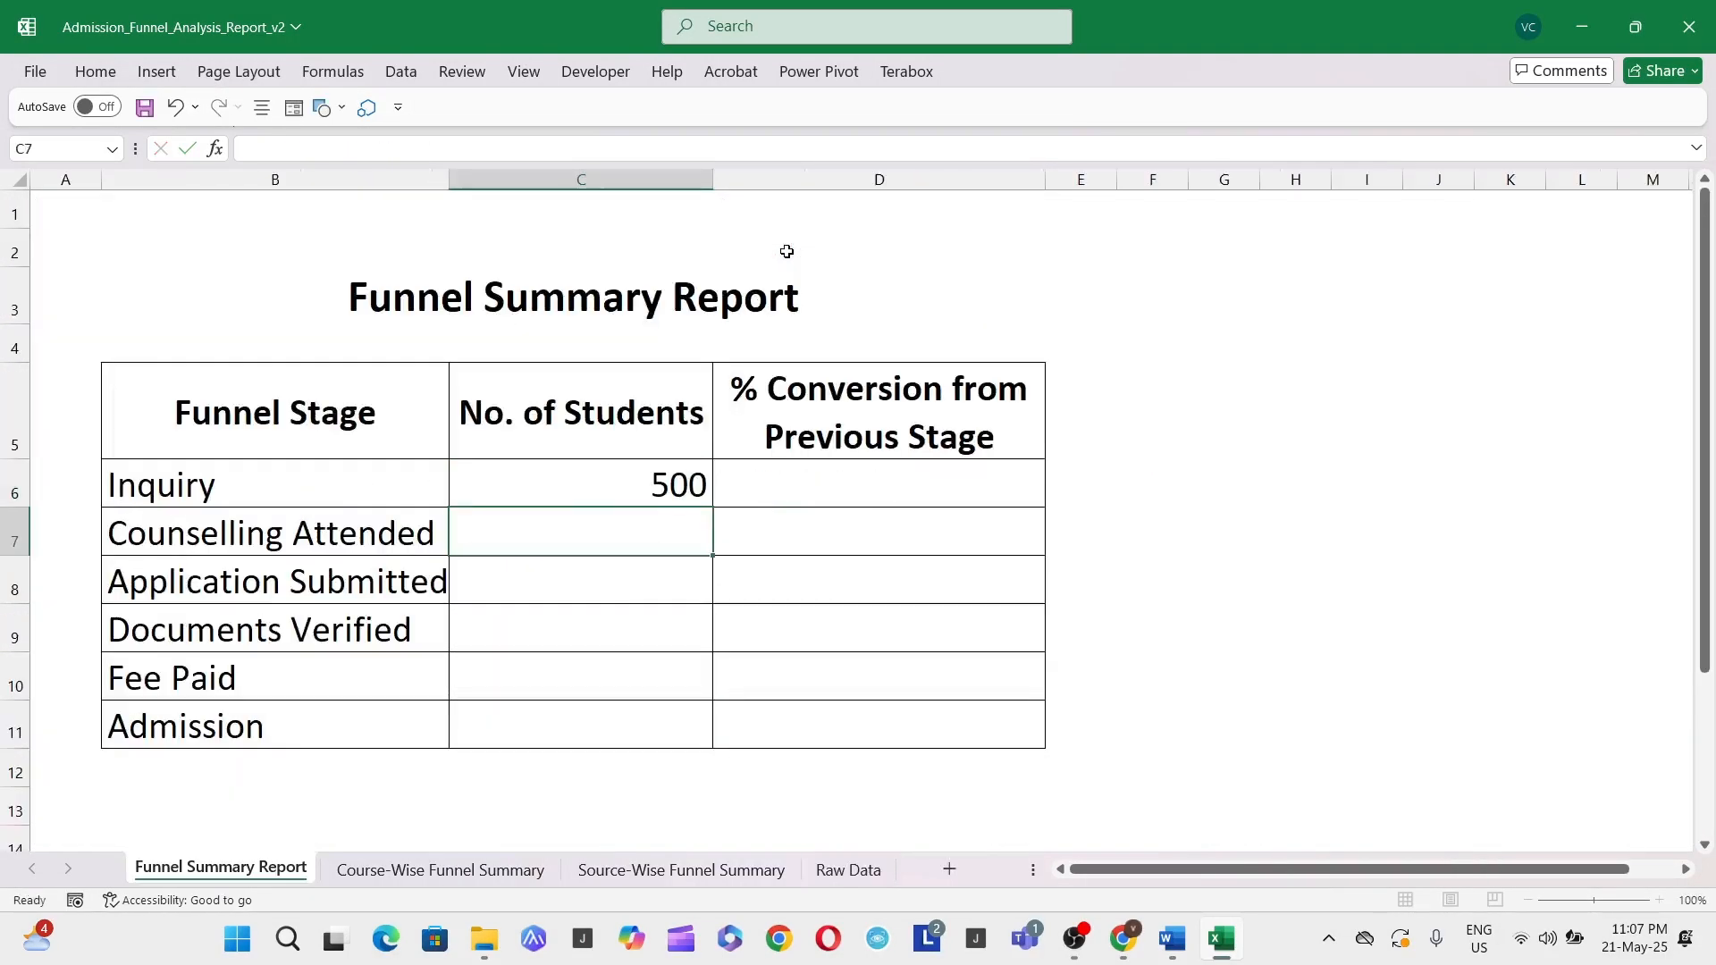
key(Up)
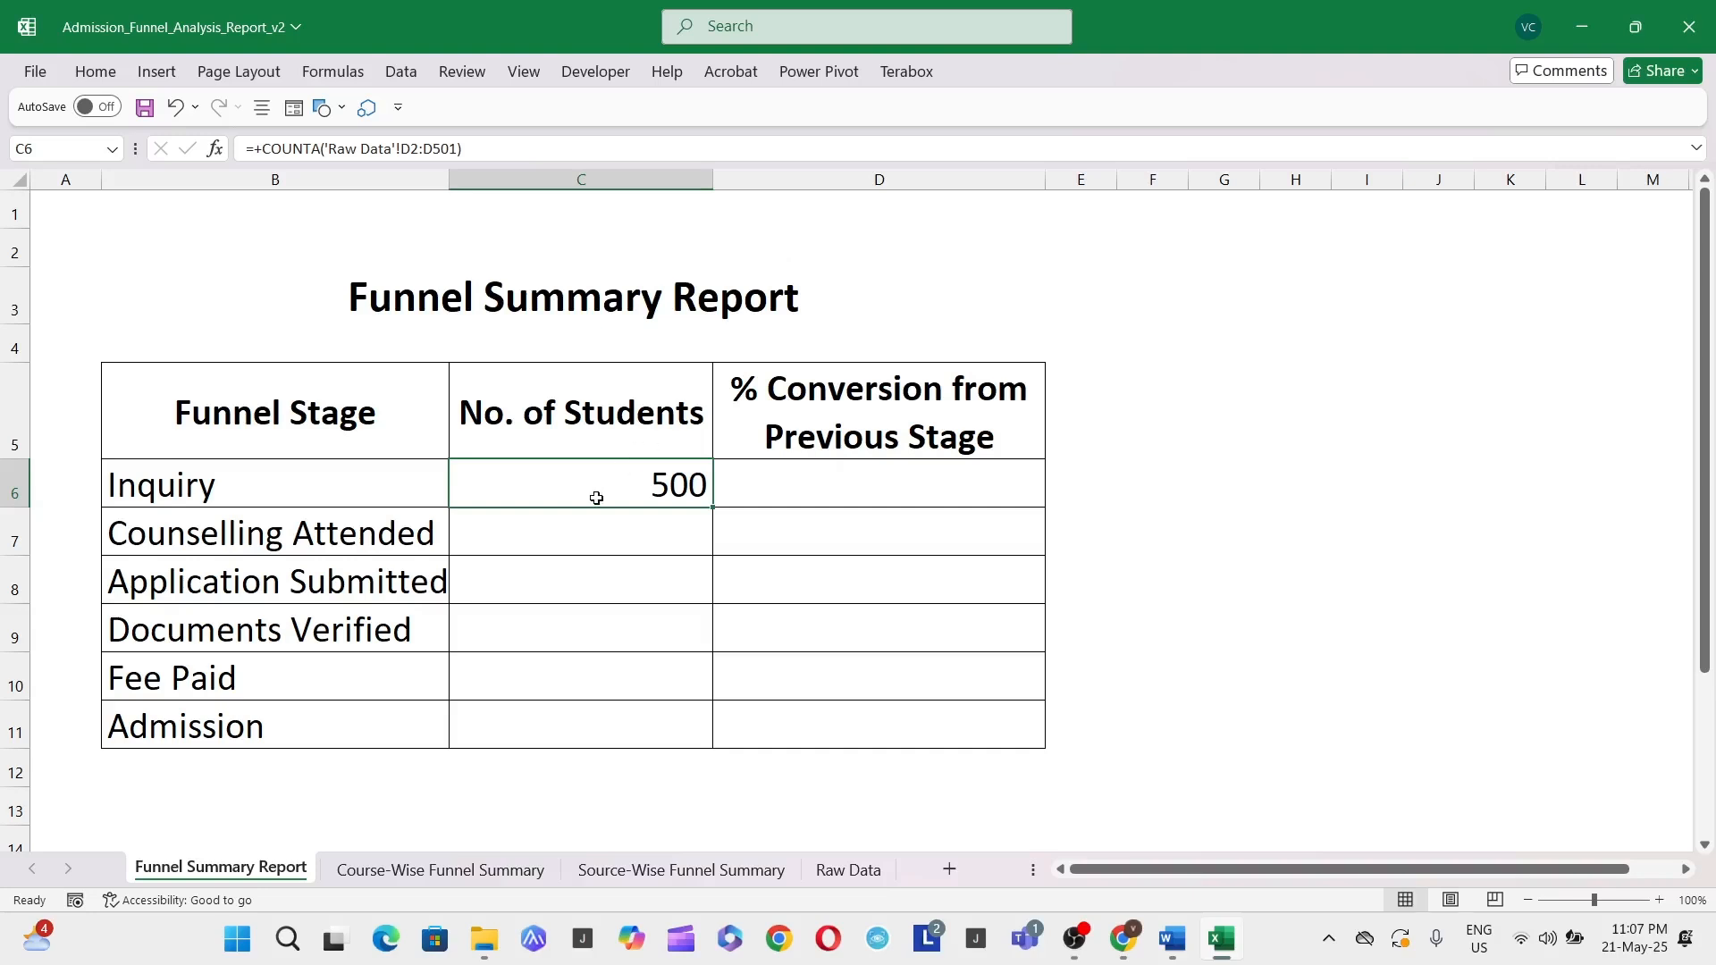
click(612, 526)
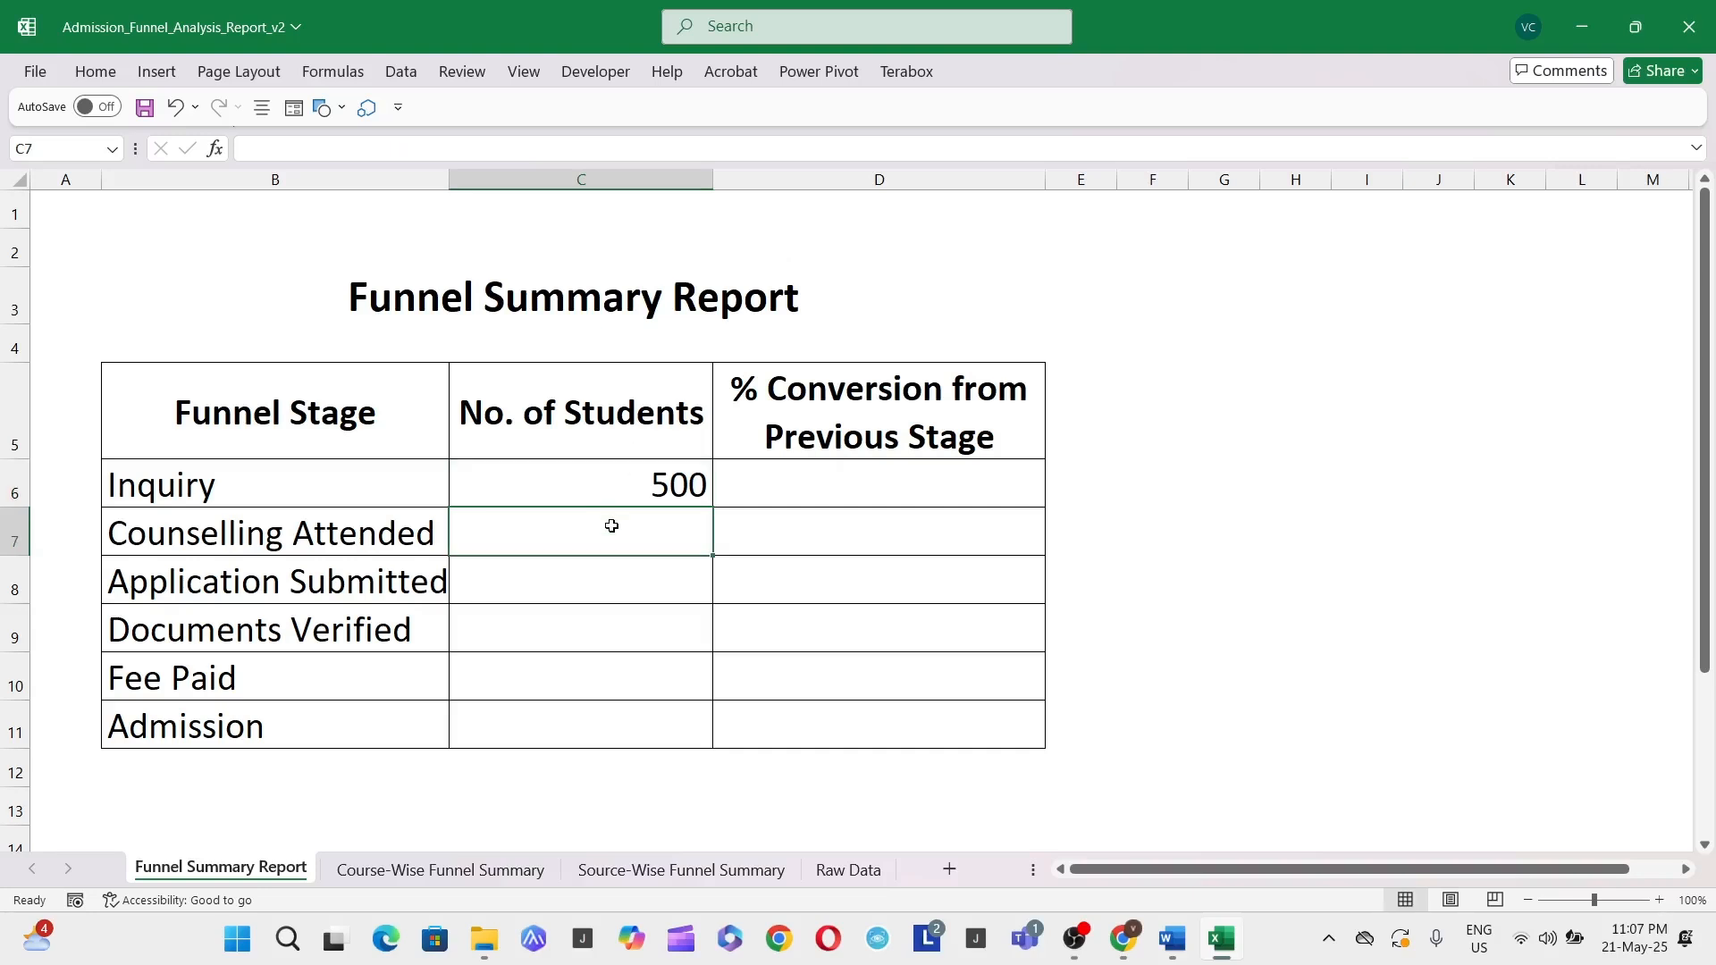
text(+cou)
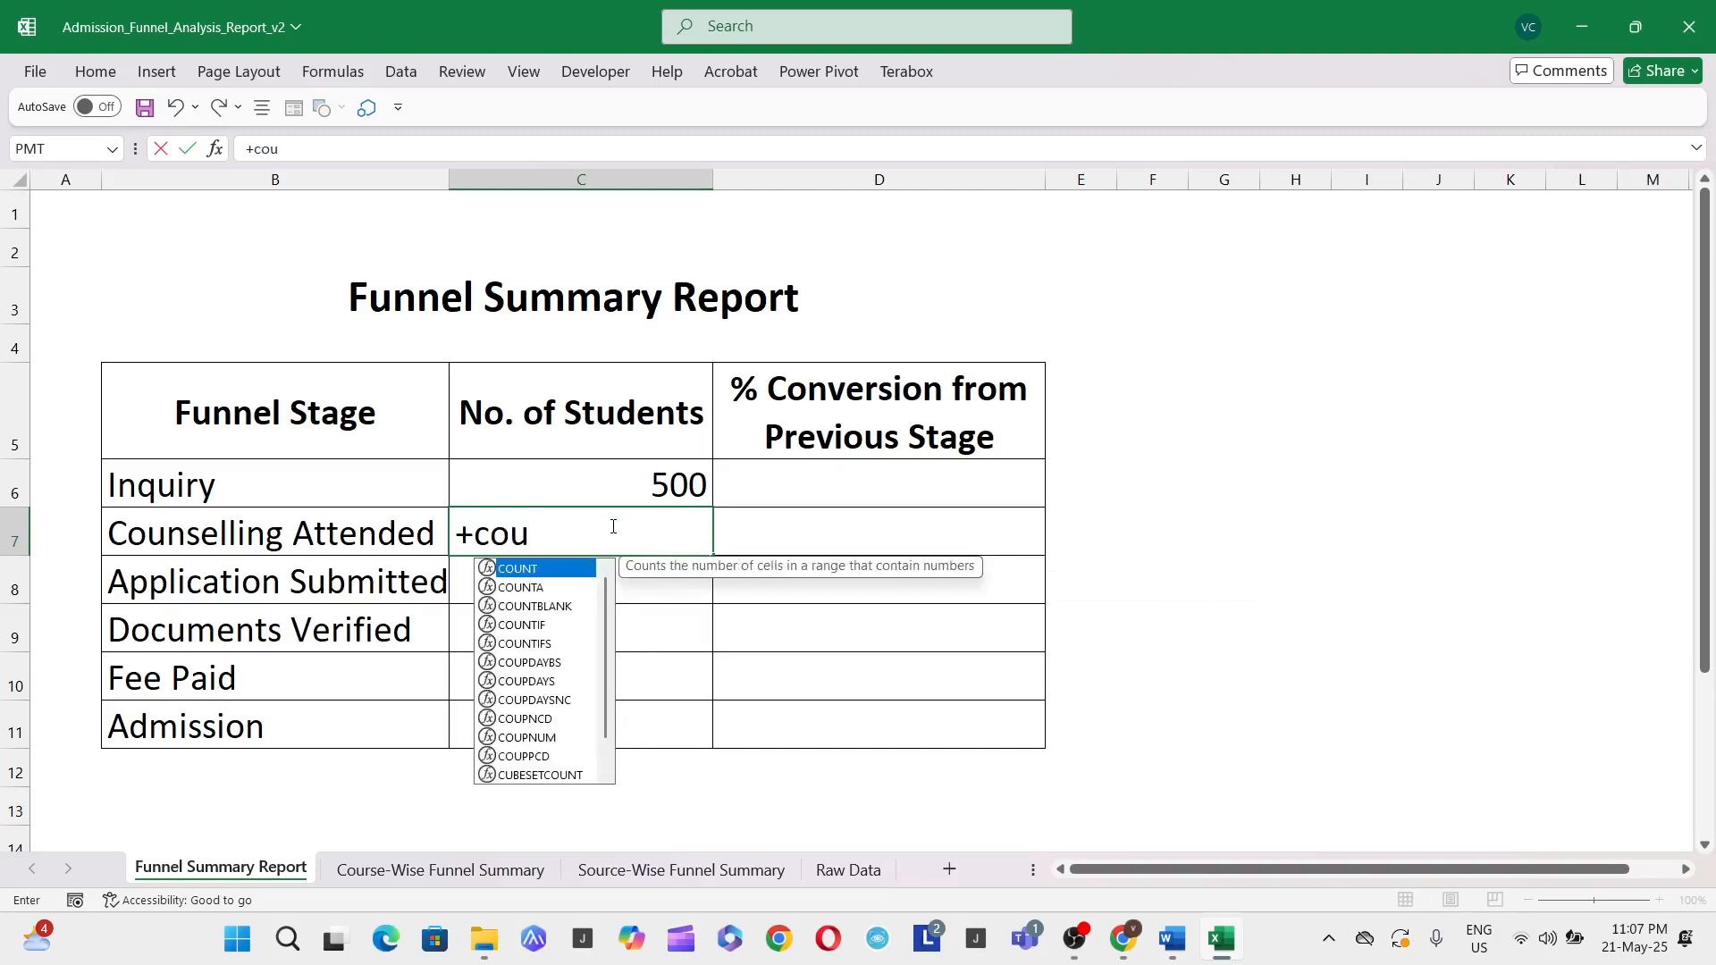
key(Tab)
key(Escape)
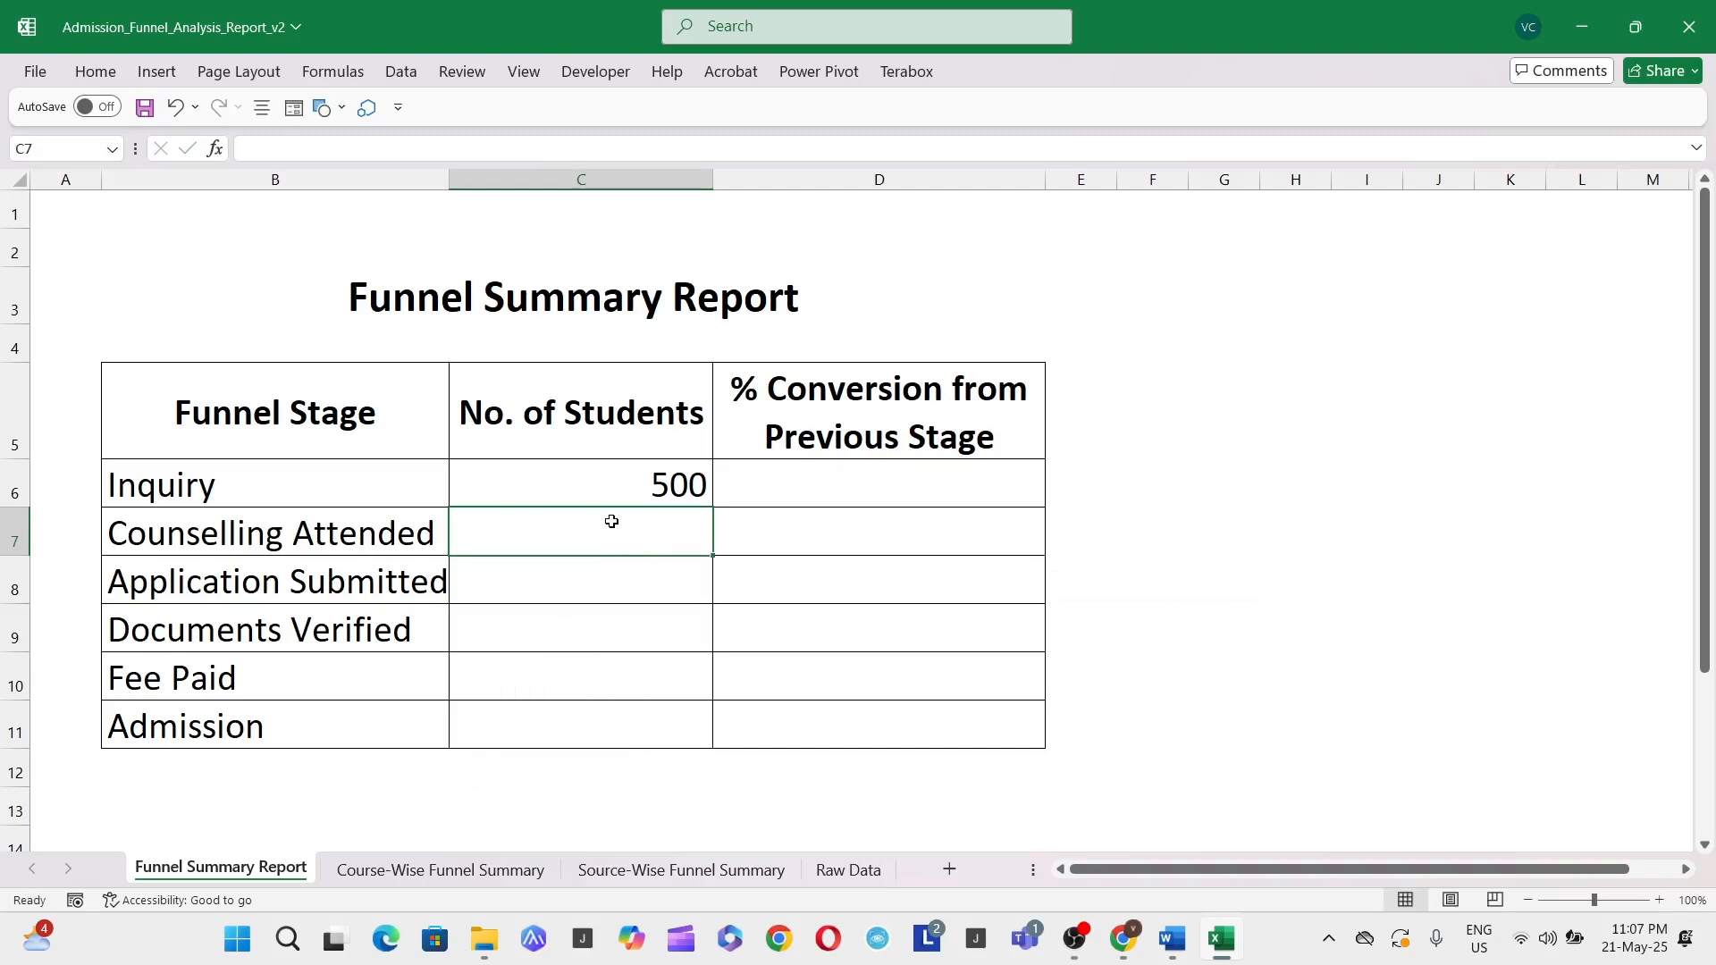
double_click(633, 476)
key(ctrl+shift+Left)
key(ctrl+shift+Left)
key(ctrl+shift+Left)
key(ctrl+shift+Left)
key(ctrl+shift+Left)
key(ctrl+shift+Left)
key(ctrl+shift+Left)
key(ctrl+shift+Left)
key(ctrl+shift+Left)
key(ctrl+shift+Left)
key(Left)
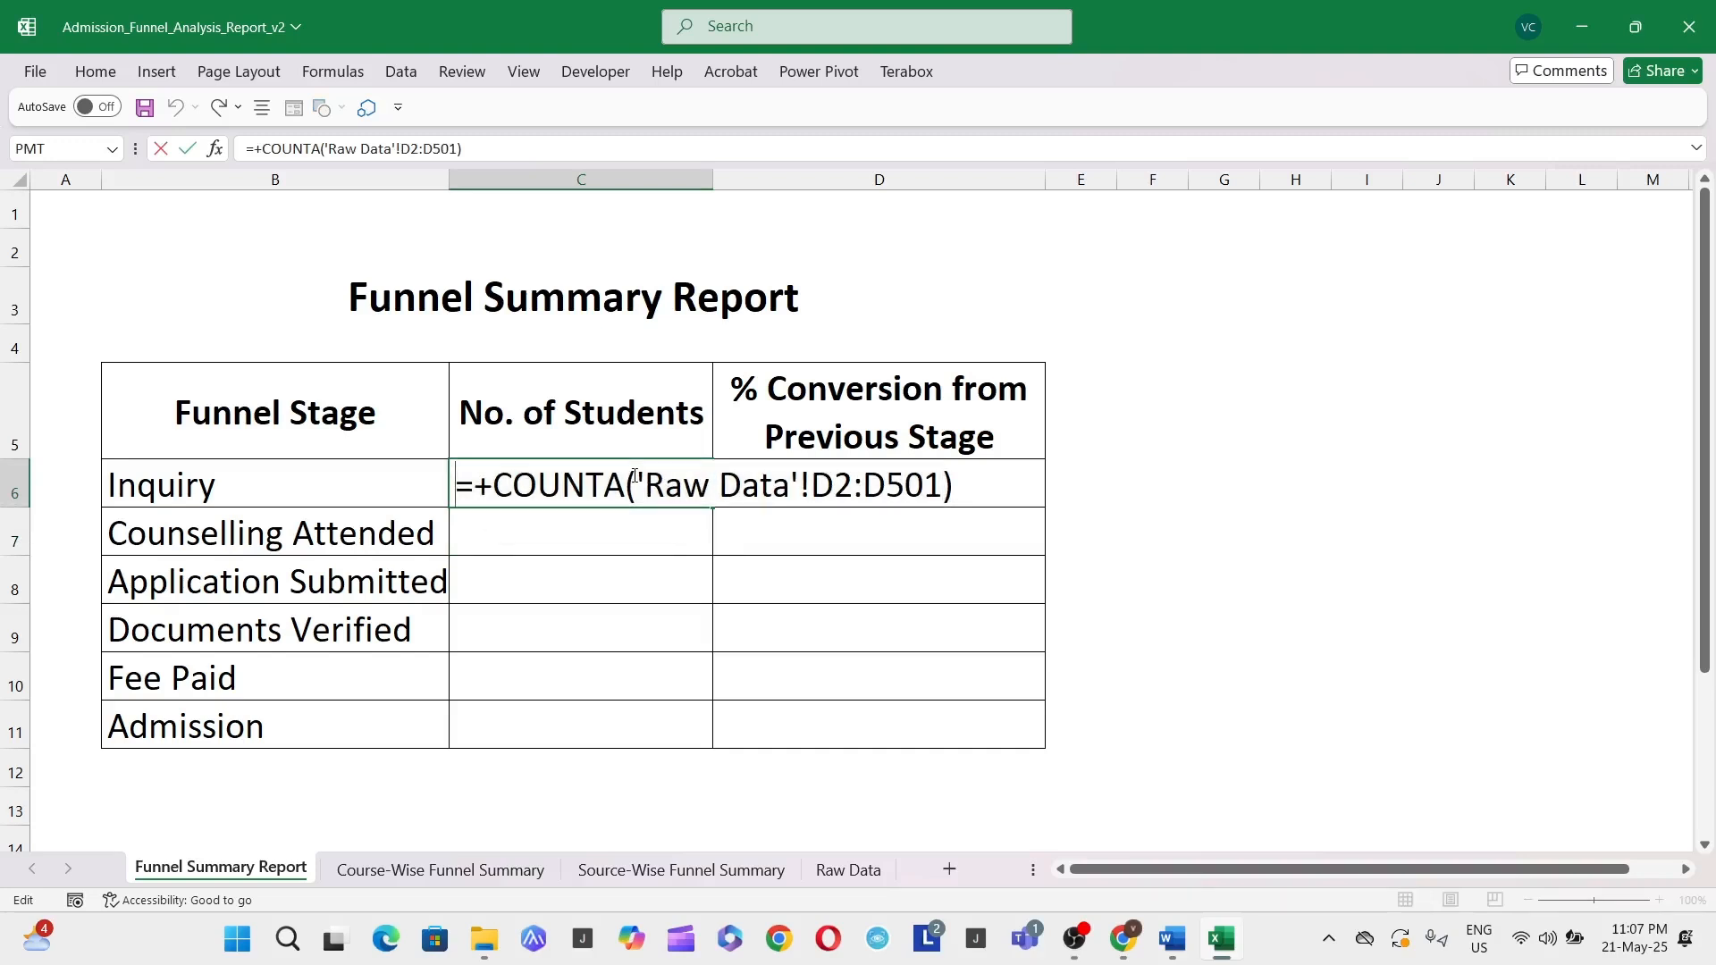
key(Return)
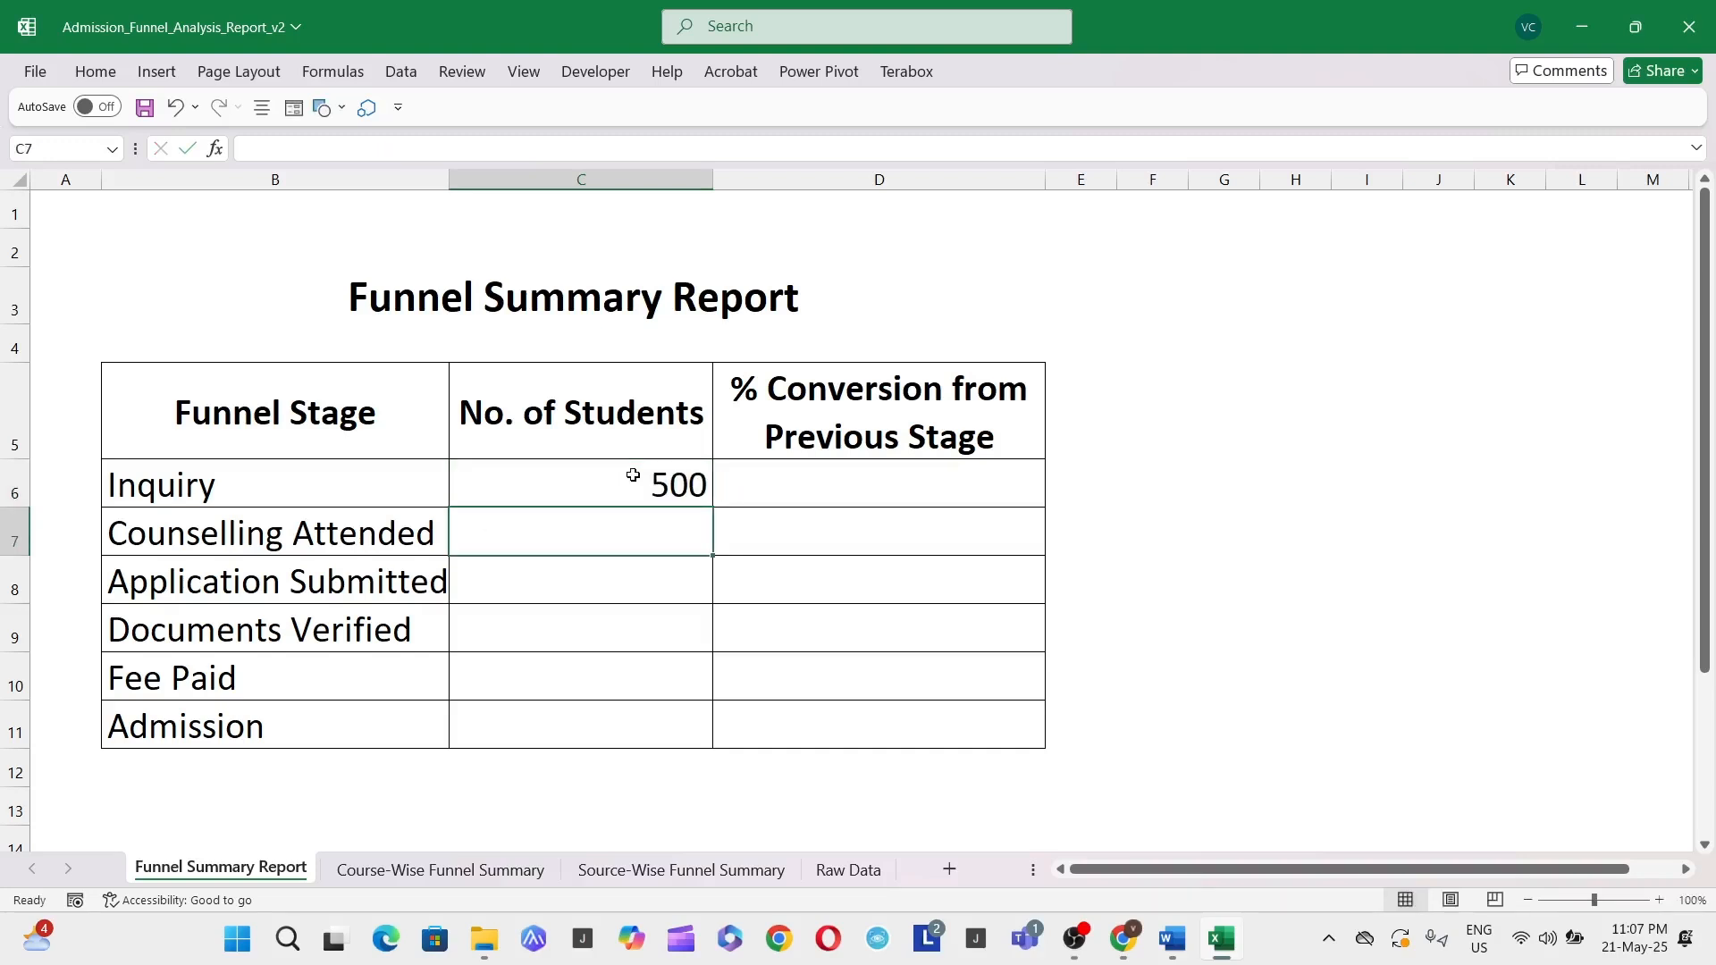
Copy the complete COUNTA formula text from the Inquiry count cell C6
double_click(633, 475)
key(ctrl+shift+Left)
key(ctrl+shift+Left)
key(ctrl+shift+Left)
key(ctrl+shift+Left)
key(ctrl+shift+Left)
key(ctrl+shift+Left)
key(ctrl+shift+Left)
key(ctrl+shift+Left)
key(ctrl+shift+Left)
key(ctrl+shift+Left)
key(ctrl+c)
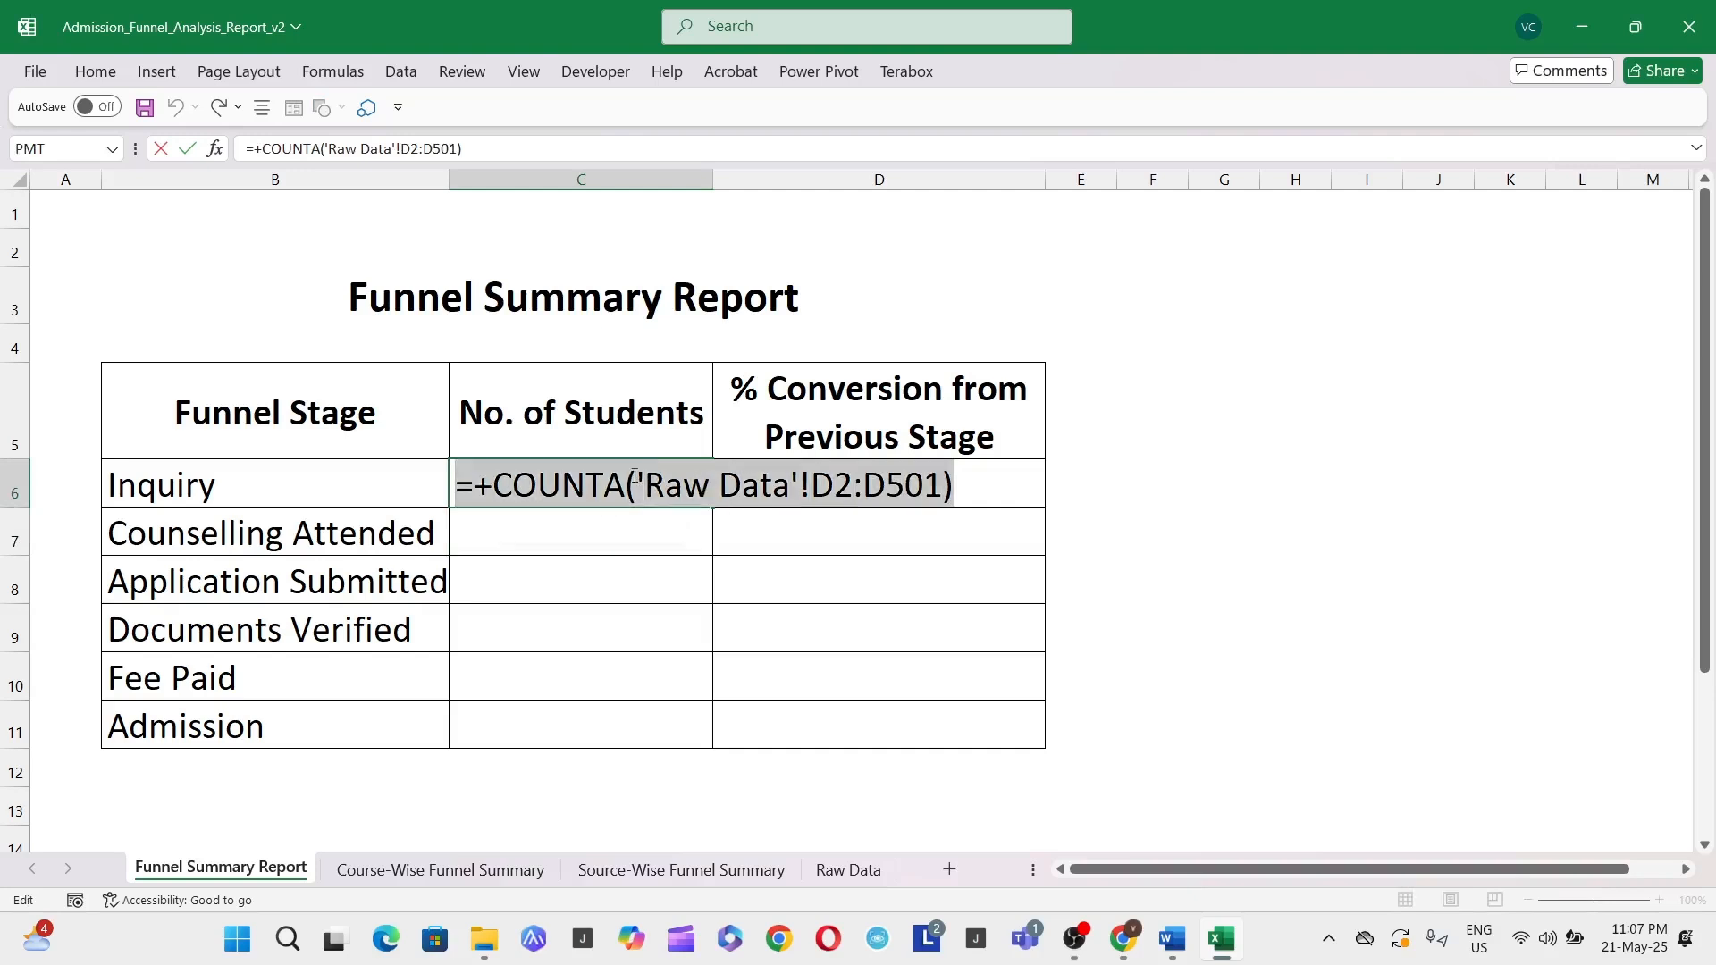
key(Return)
Paste the formula into C7 for Counselling Attended and change its range to 'Raw Data'!E2:E501
key(F2)
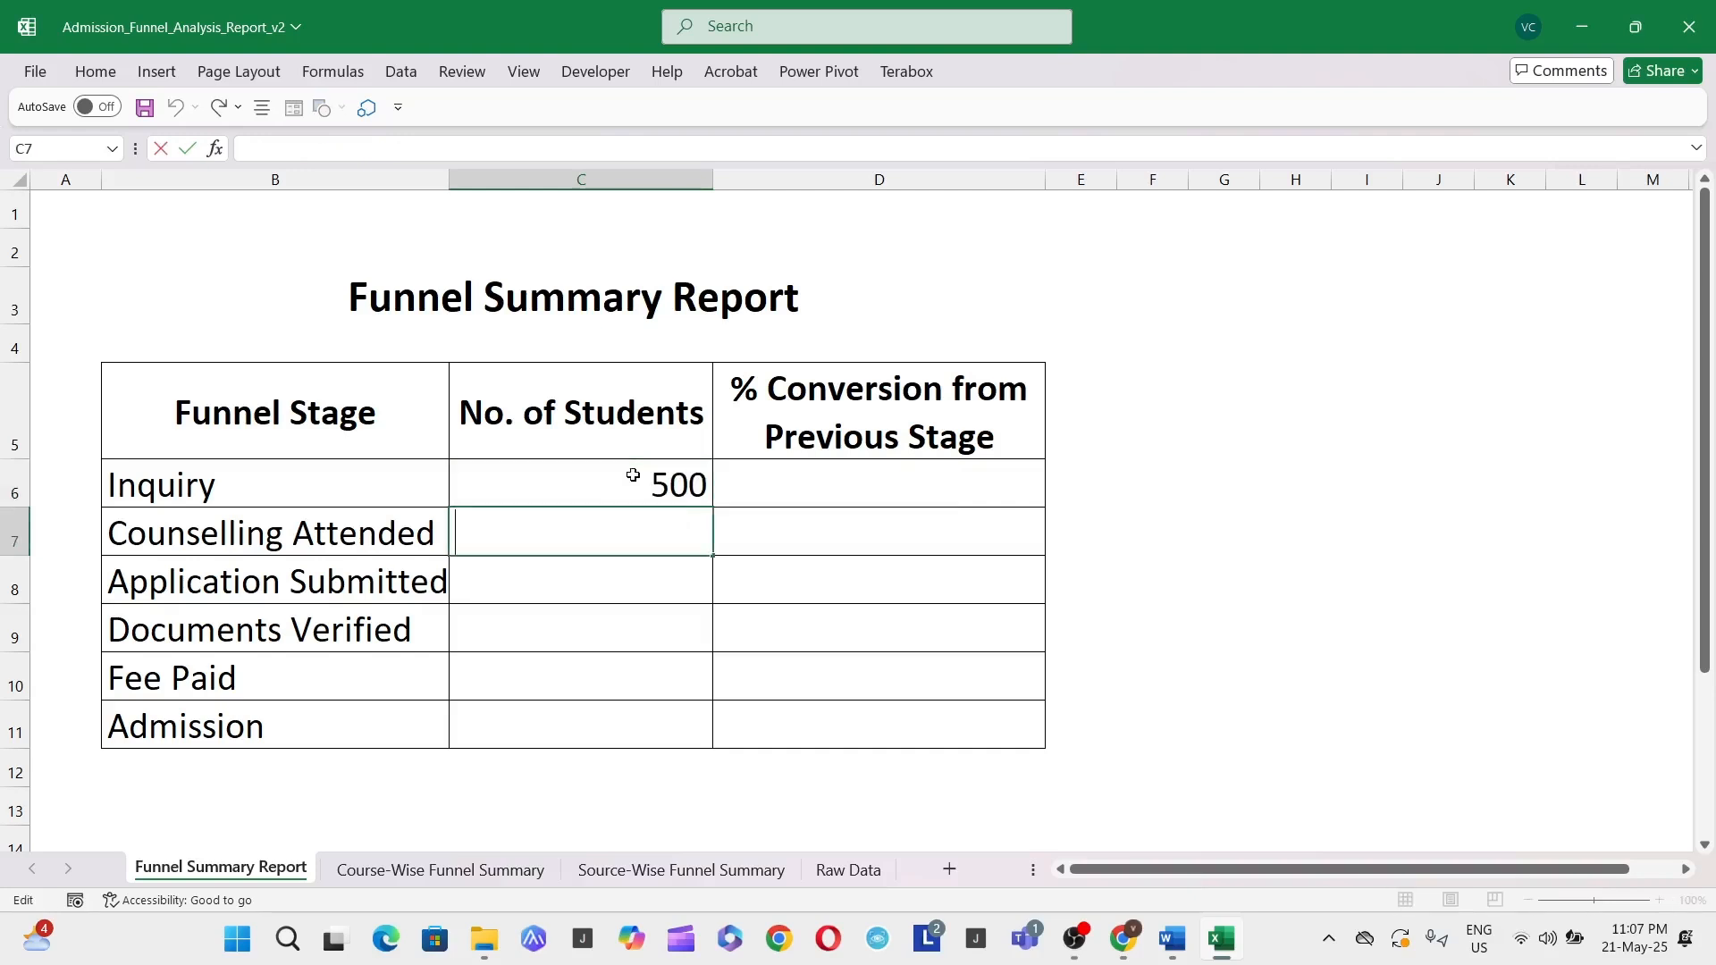
key(ctrl+v)
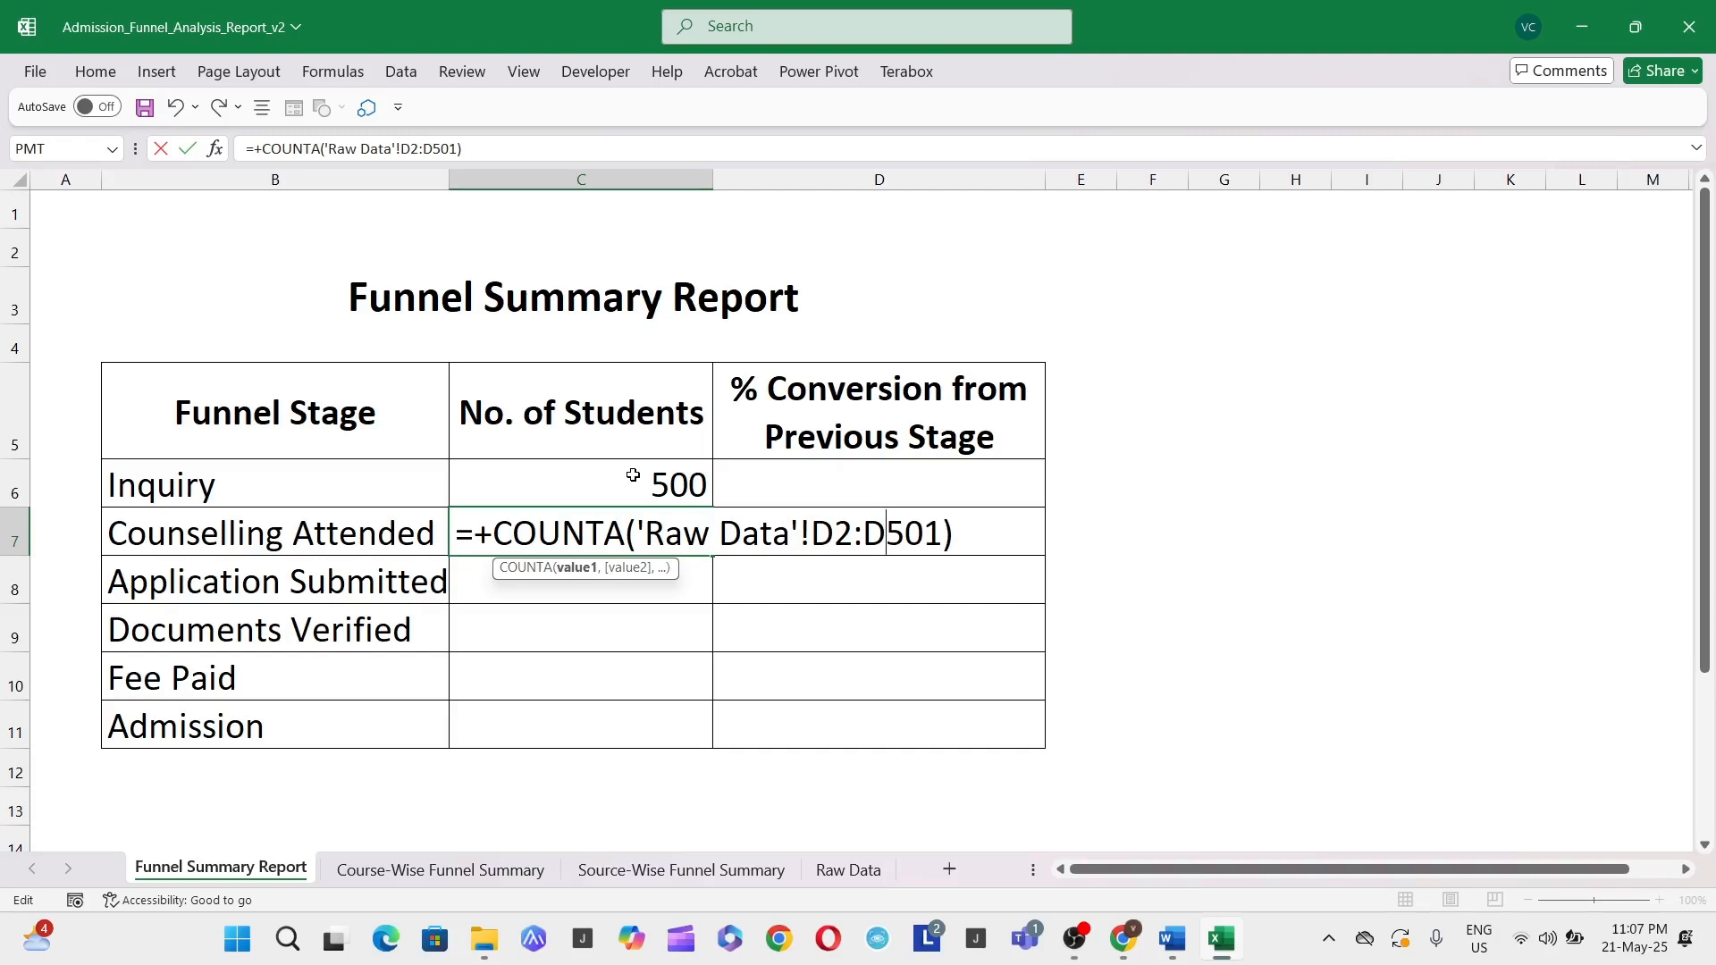
key(BackSpace)
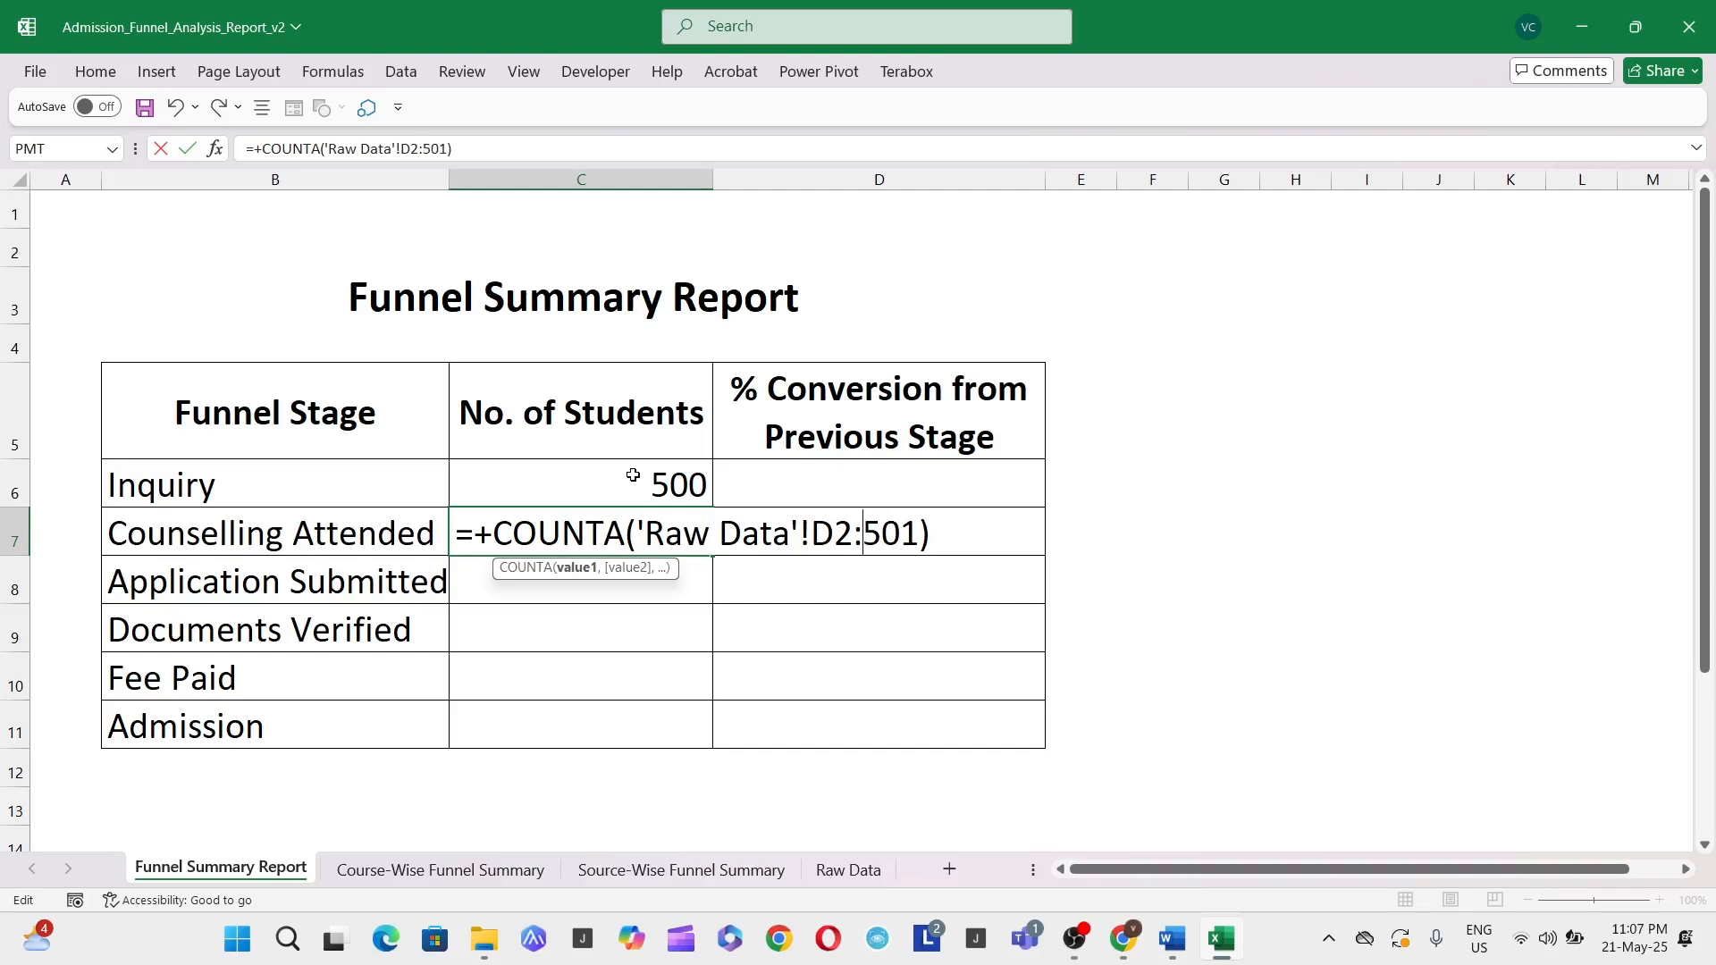
text(e)
key(Escape)
key(BackSpace)
text(e)
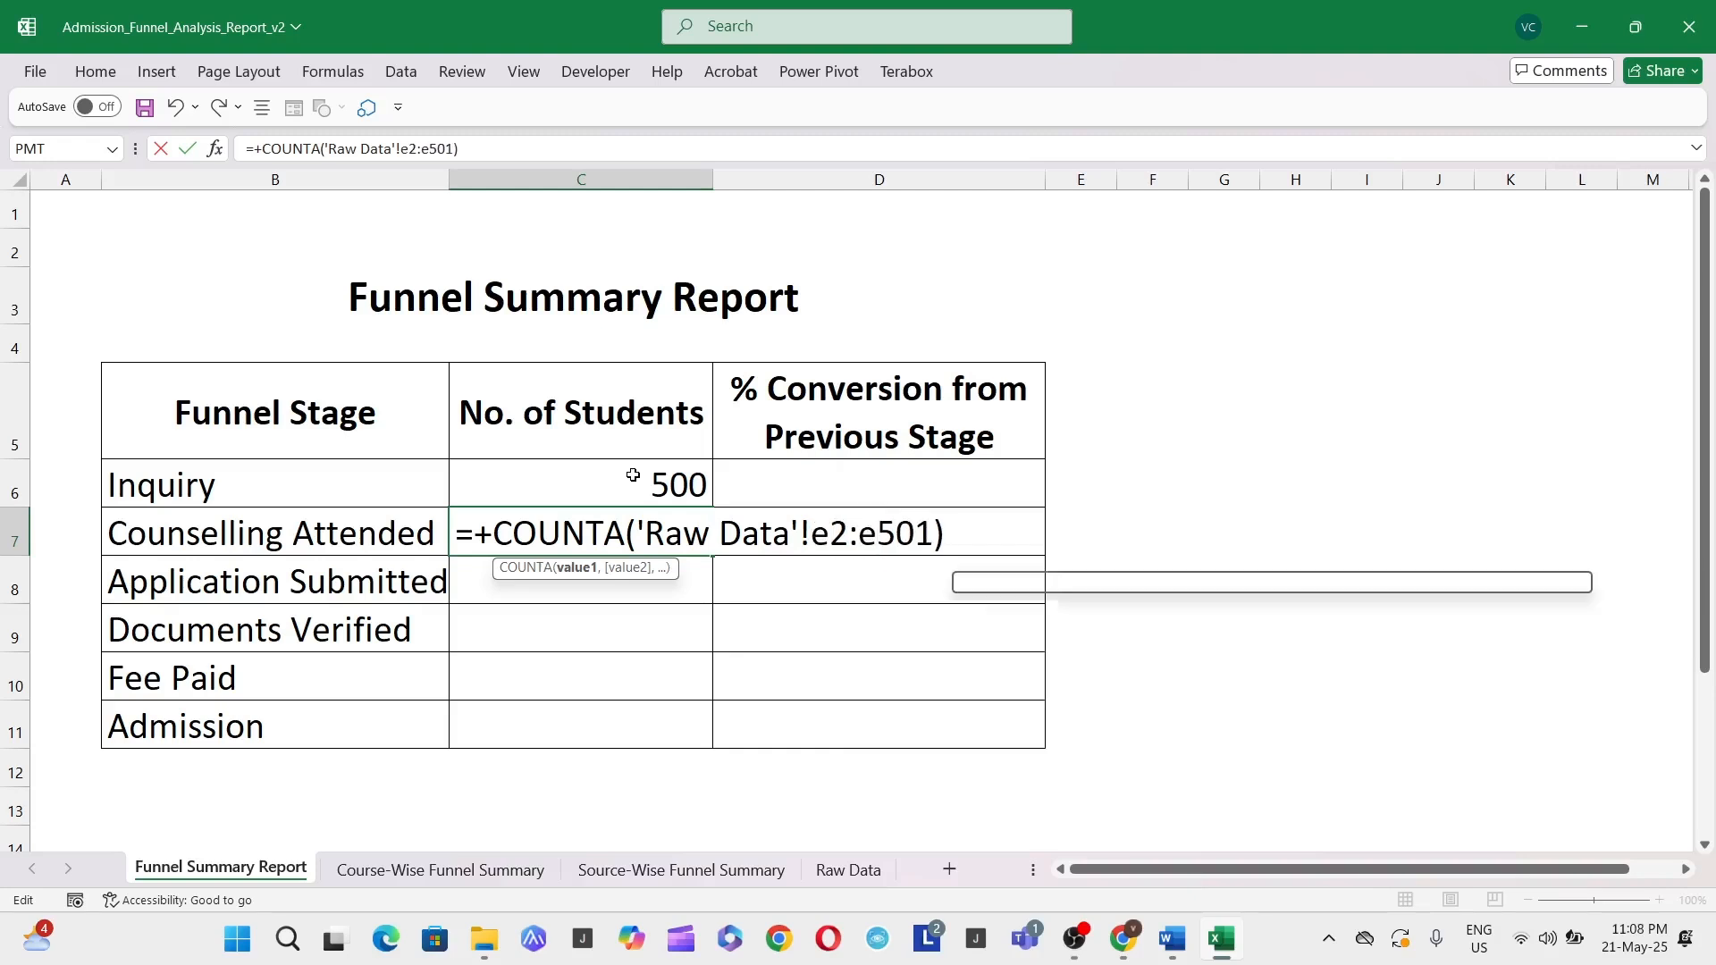
key(Return)
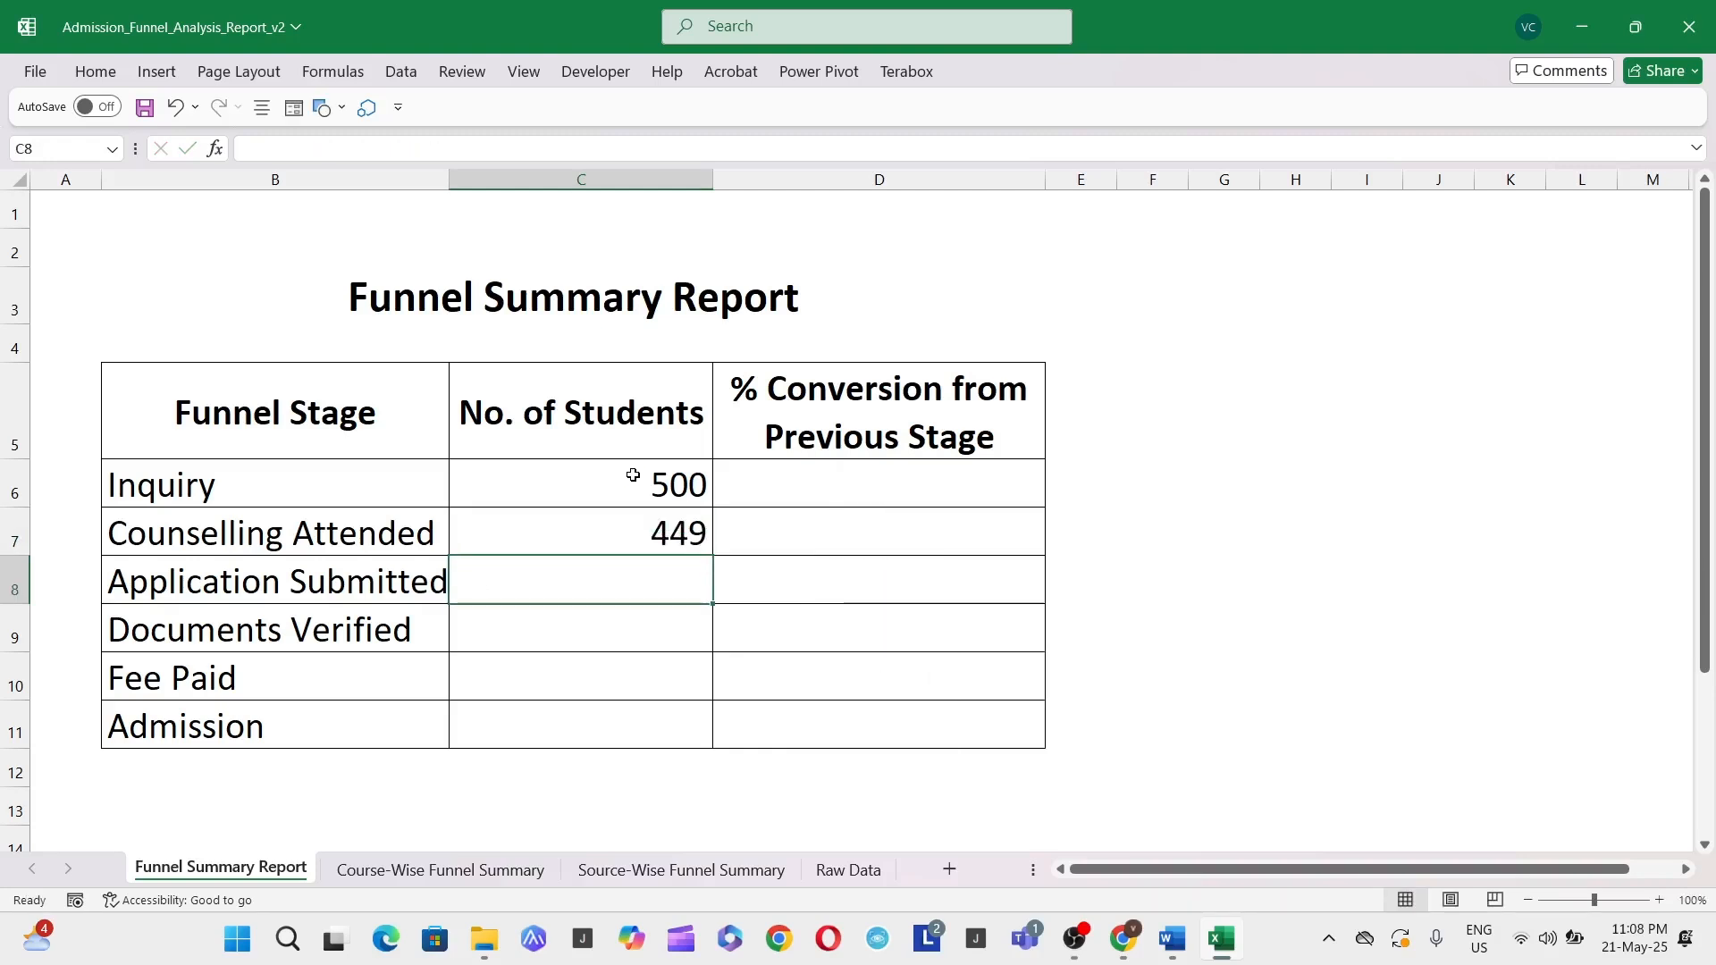
Paste the formula into C8 for Application Submitted and change its range to 'Raw Data'!F2:F501
key(ctrl+v)
key(F2)
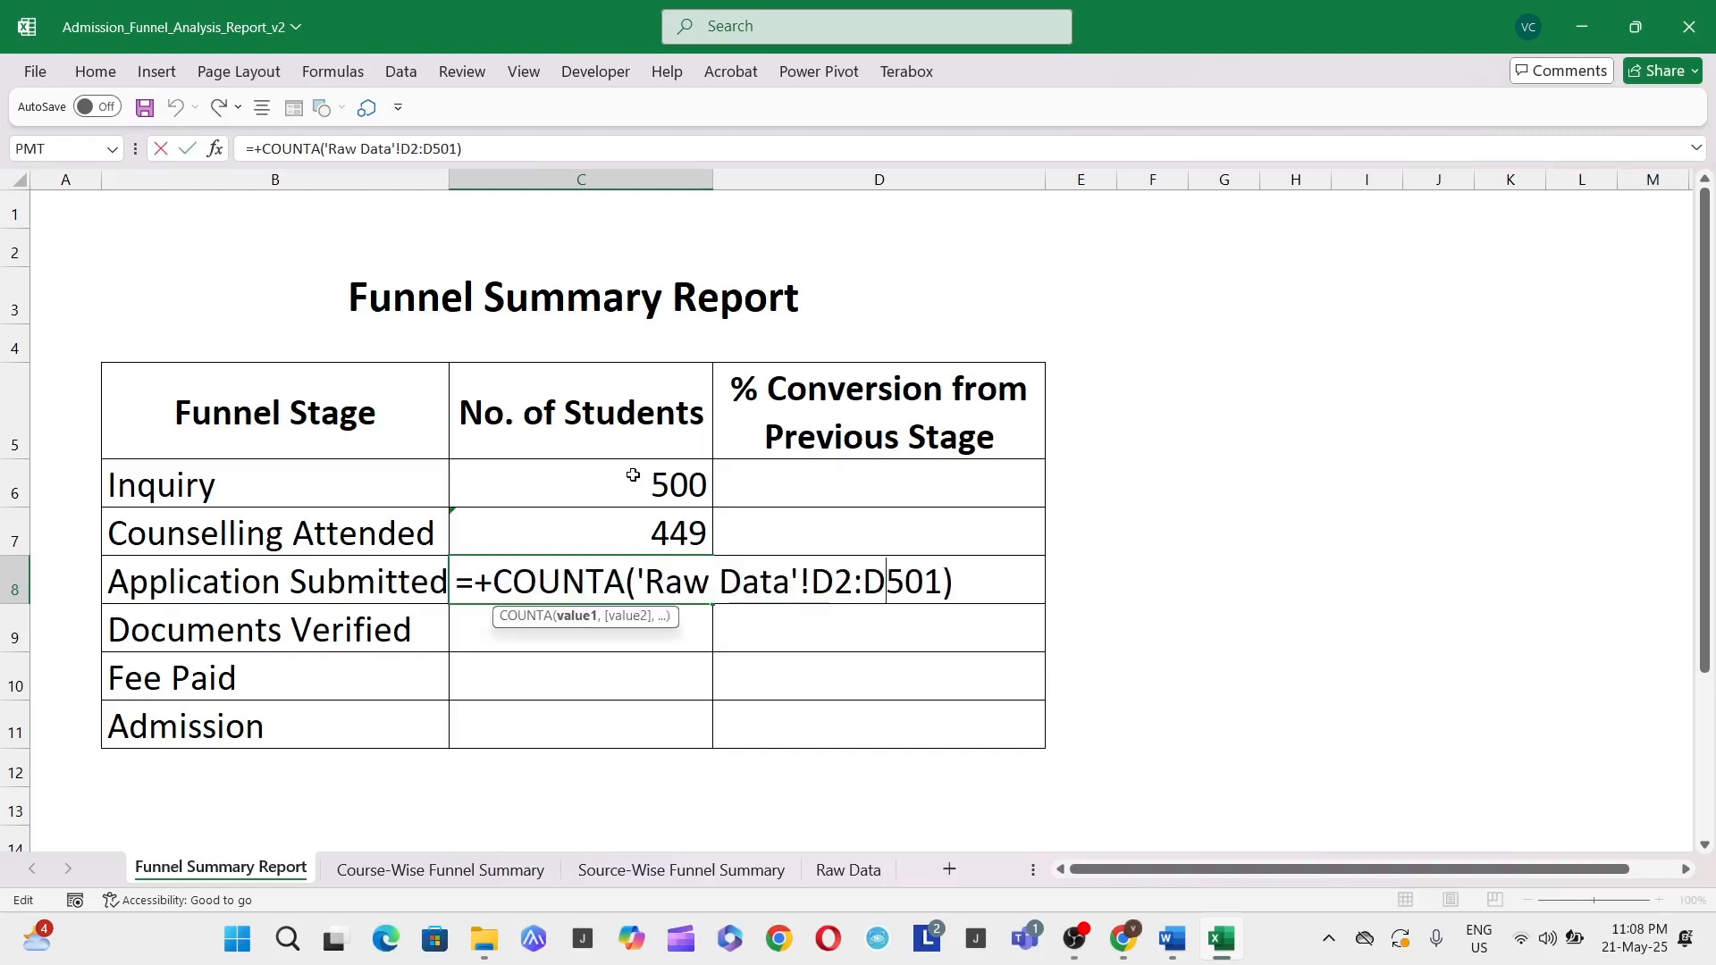
key(Left)
key(Left)
key(Left)
key(Left)
key(BackSpace)
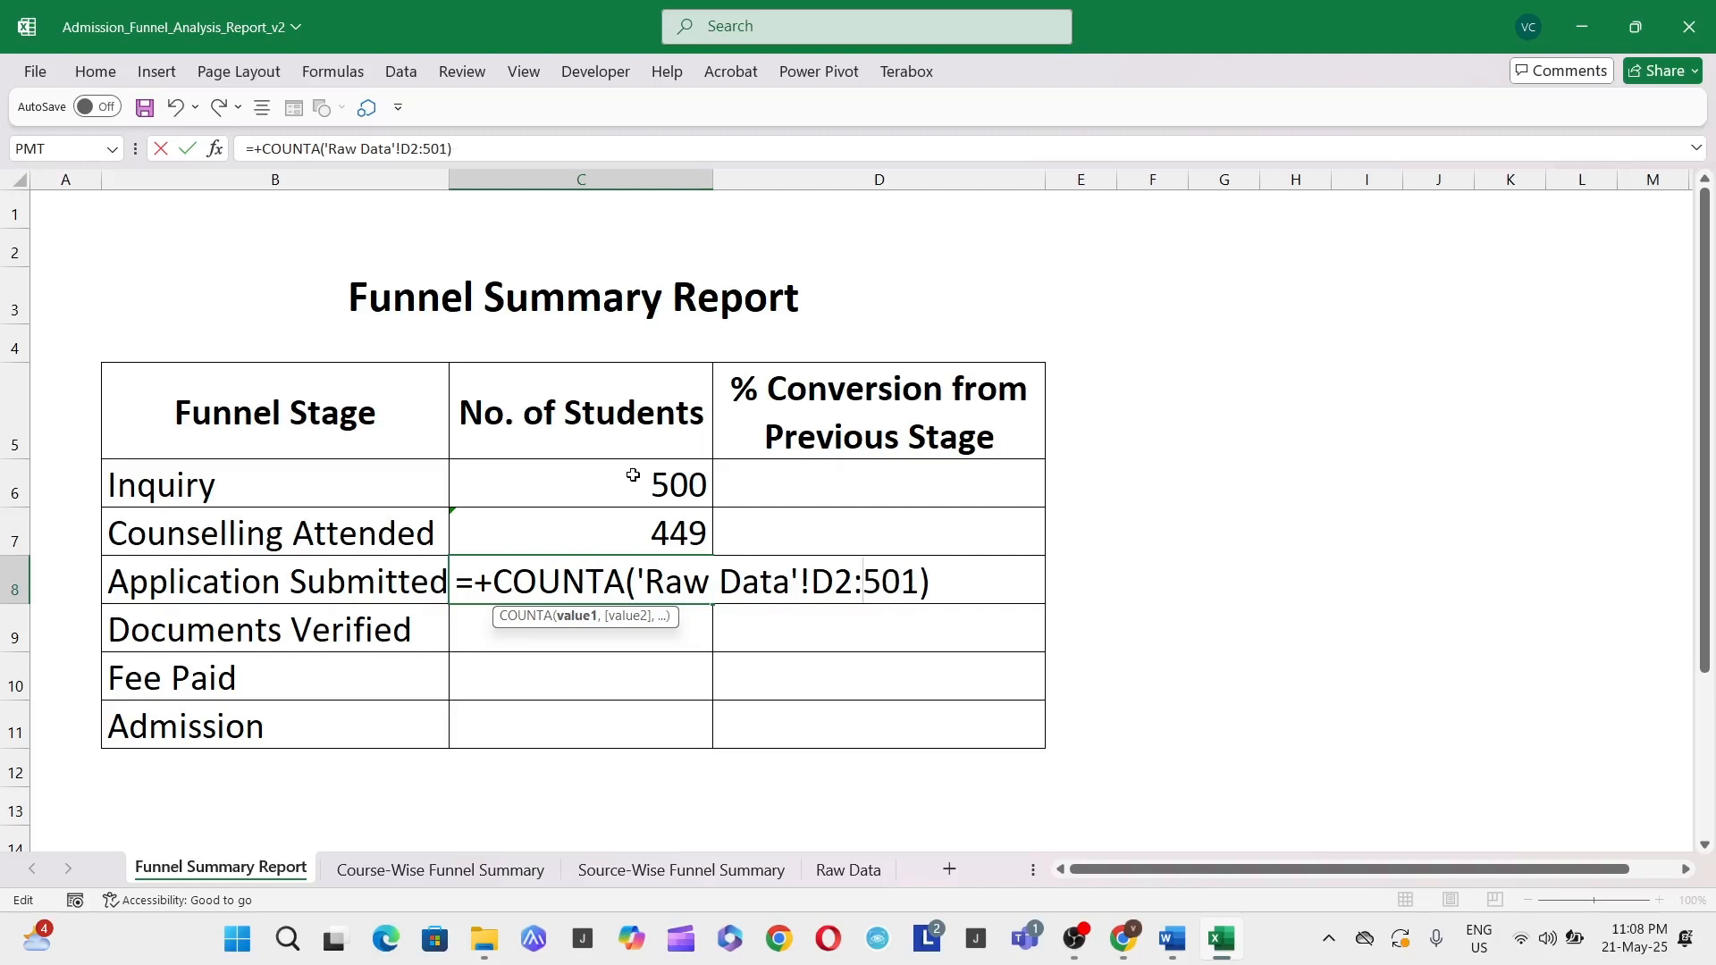
text(f)
key(Left)
key(Left)
key(Left)
key(BackSpace)
text(f)
key(Return)
In C9, count the Documents Verified students with COUNTA over 'Raw Data'!G2:G501
text(+cou)
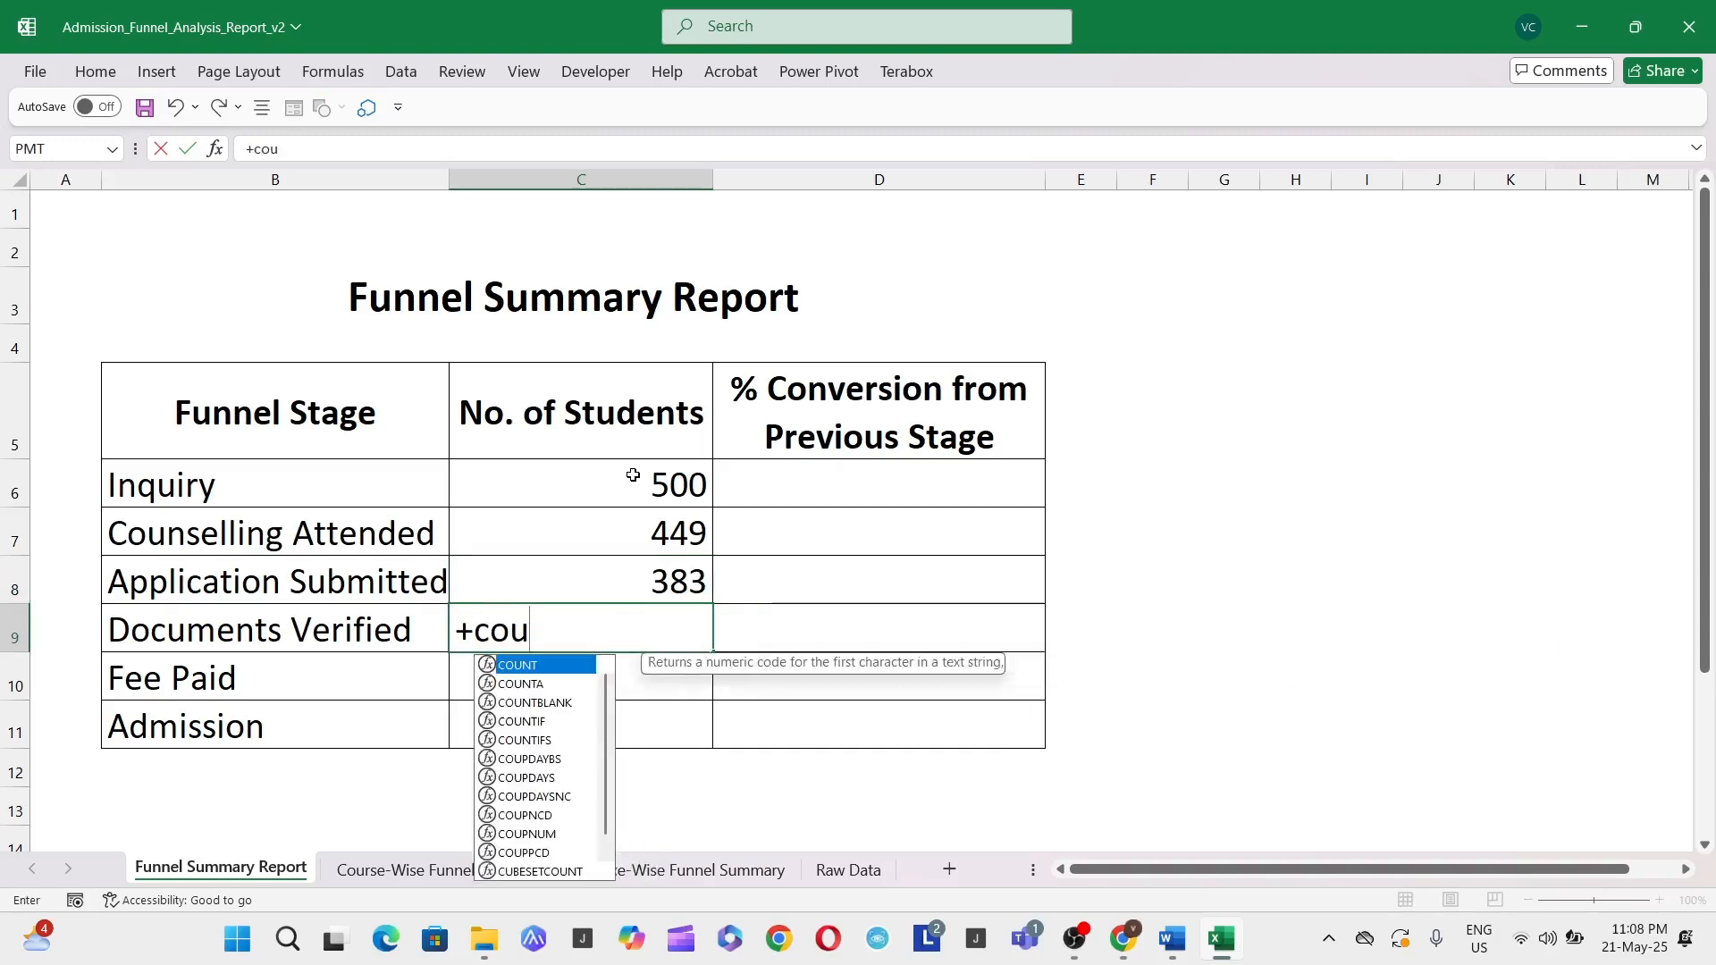
text(nta()
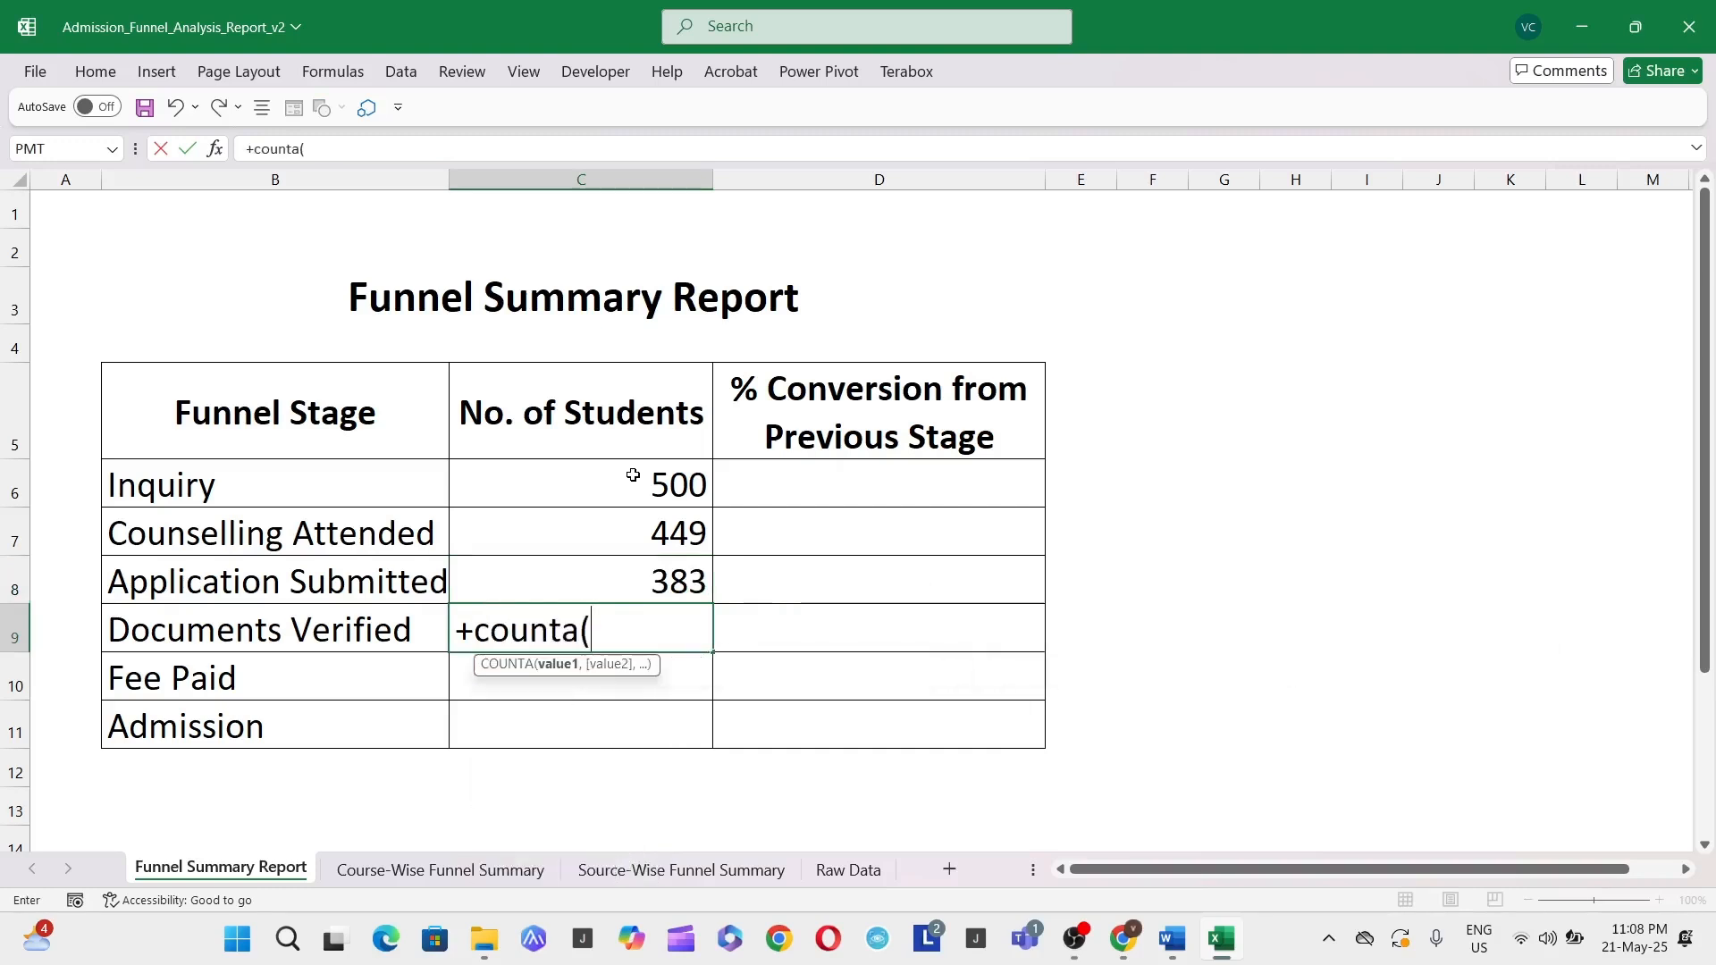
click(875, 874)
scroll(824, 558, up, 19)
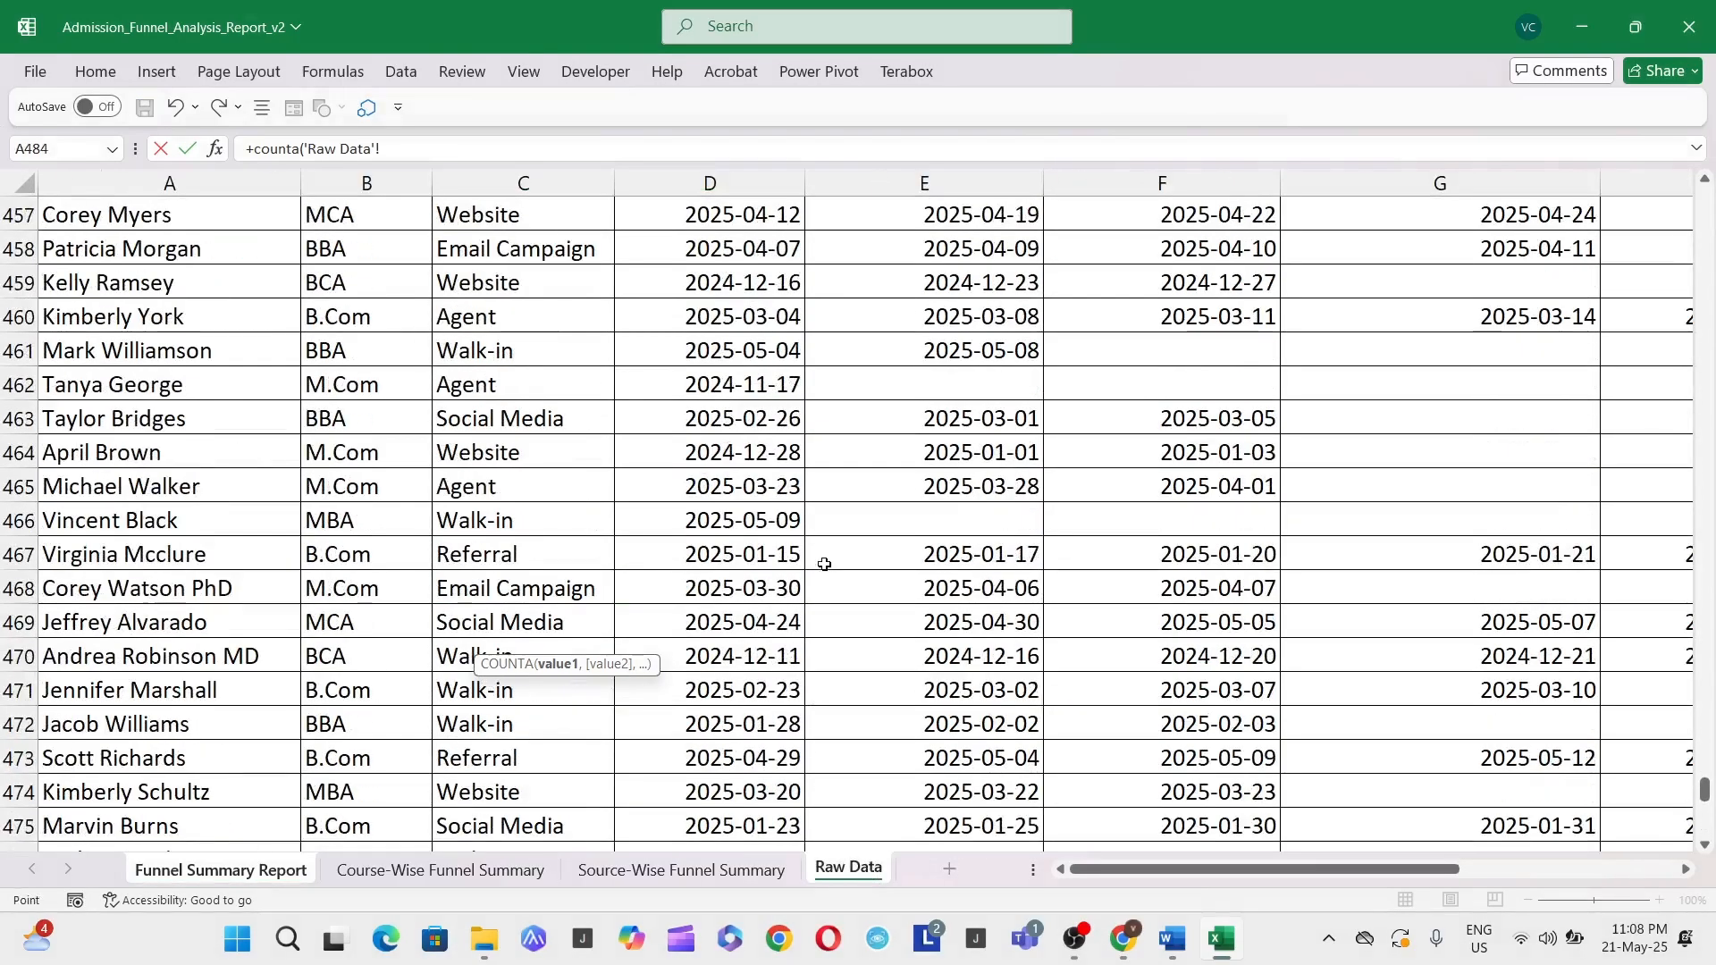
scroll(824, 564, up, 12)
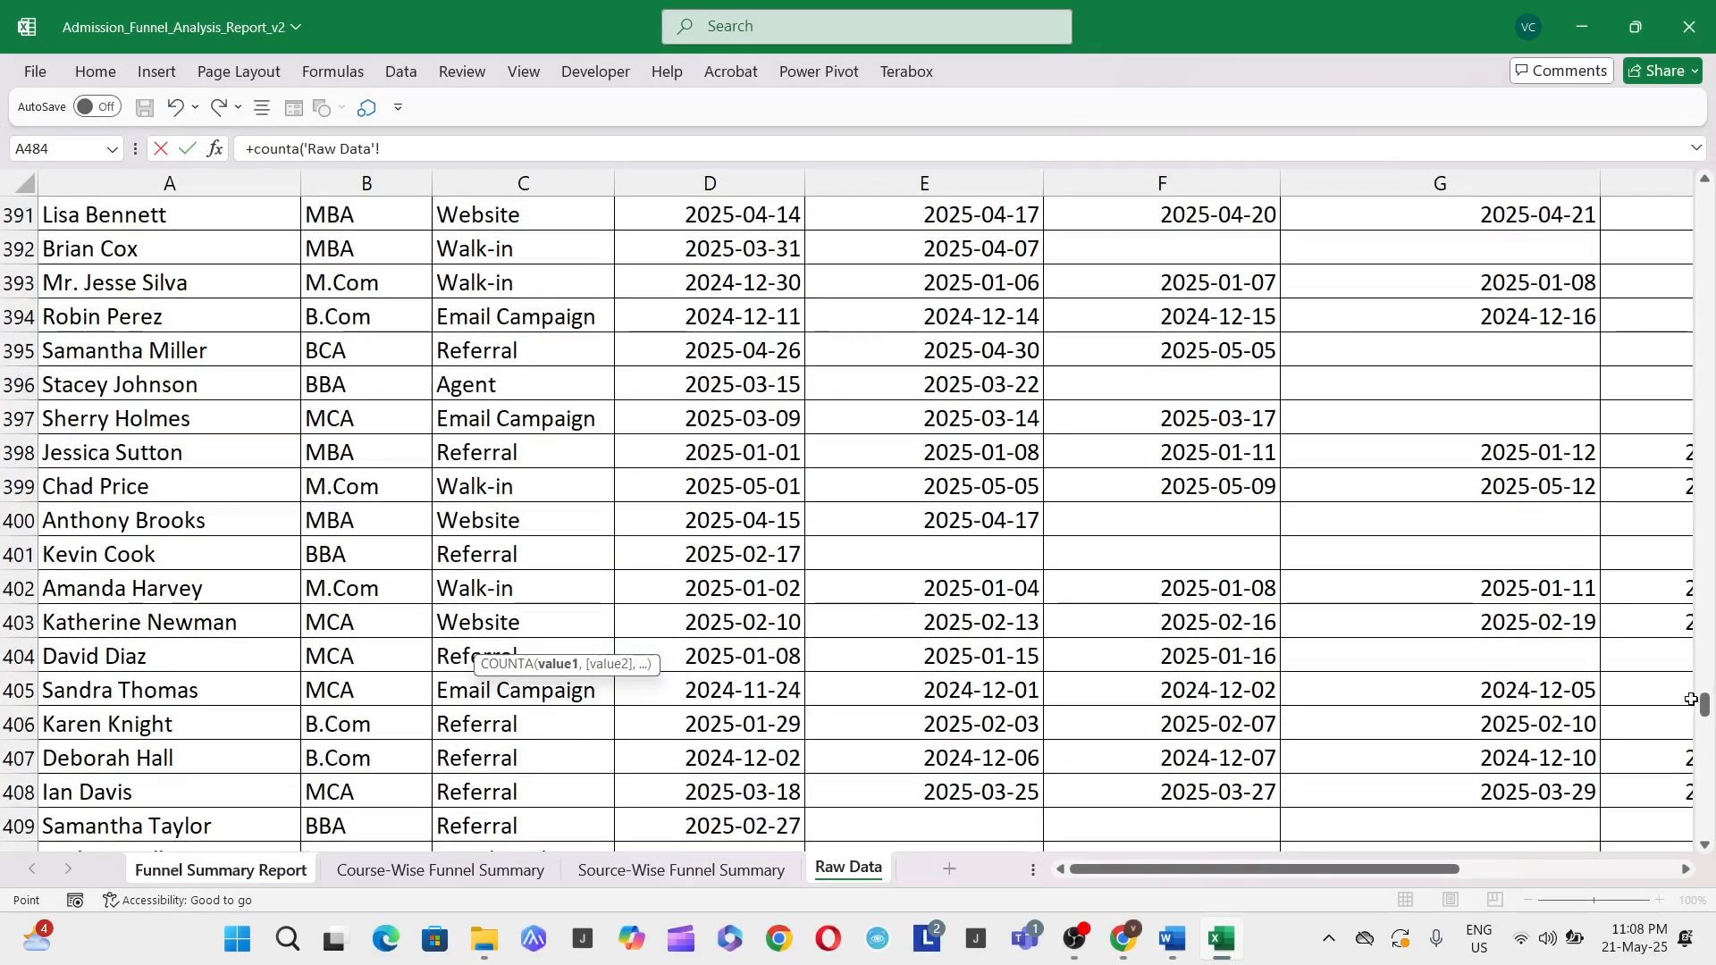
drag(1708, 722, 1711, 75)
click(1462, 242)
key(shift+Down)
key(shift+Down)
key(shift+Down)
key(shift+Down)
key(shift+Down)
key(shift+Down)
key(shift+Down)
key(shift+Down)
key(shift+Down)
key(shift+Down)
key(shift+Down)
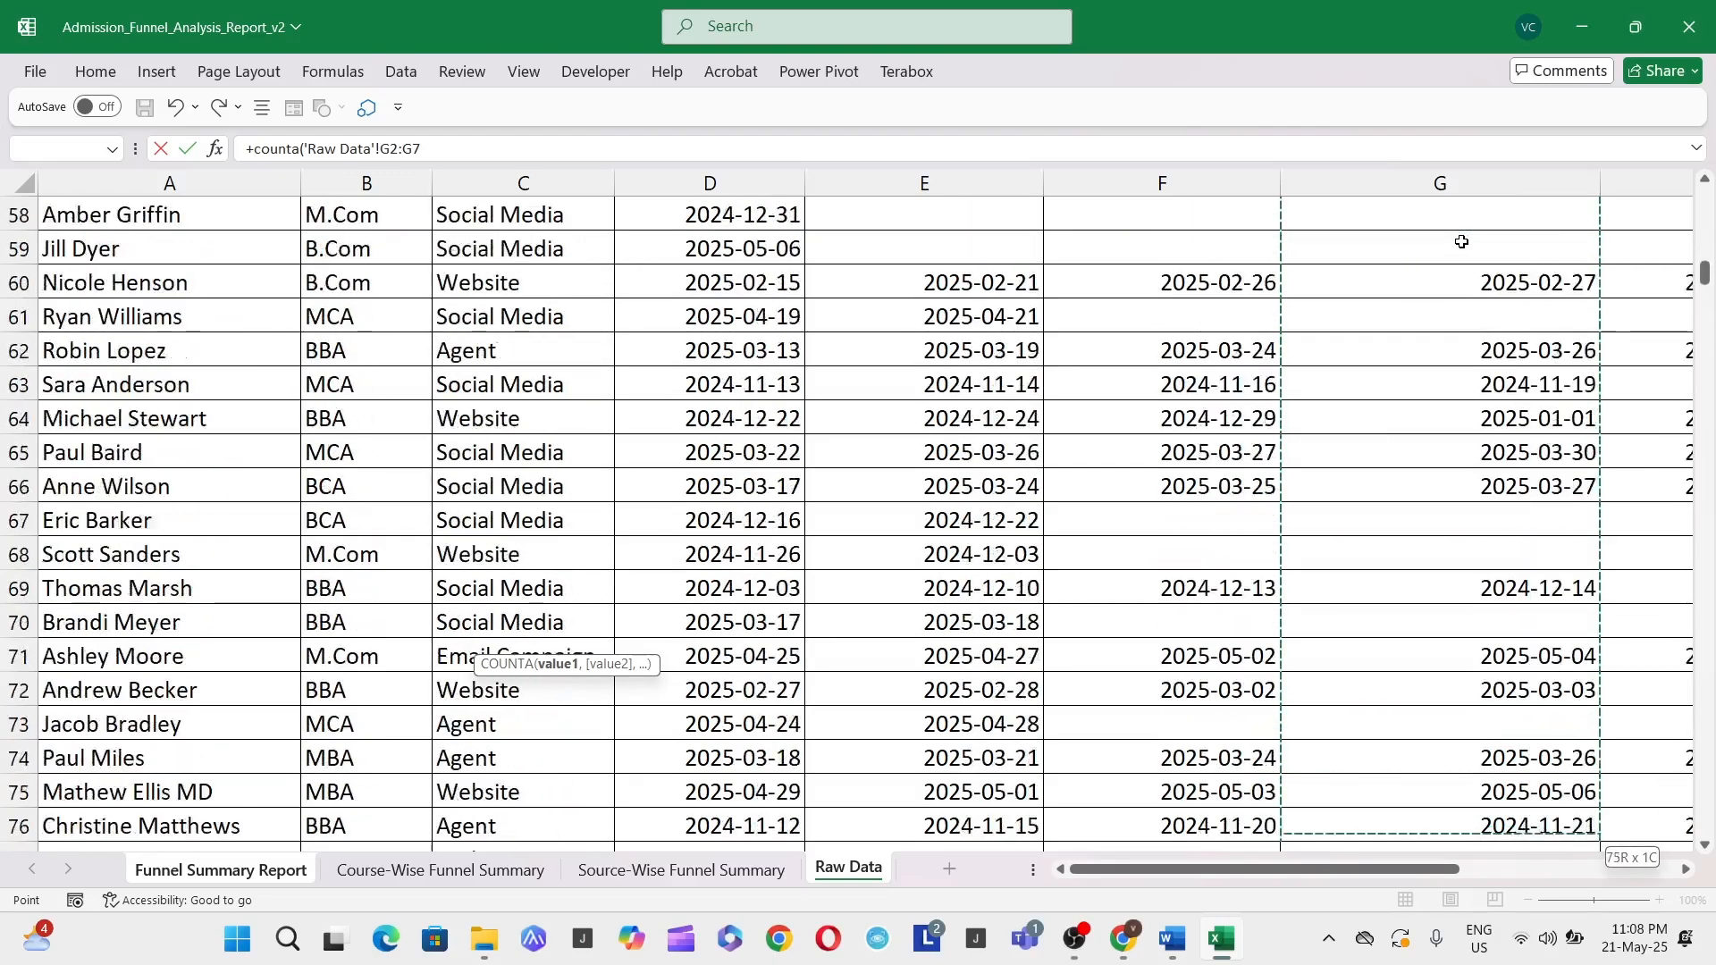
key(shift+Down)
key(shift+Down)
key(shift+Down)
key(shift+Down)
key(shift+Down)
key(shift+Down)
key(shift+Down)
key(shift+Down)
key(shift+Down)
key(shift+Down)
key(shift+Down)
key(shift+Down)
key(shift+Down)
key(shift+Down)
key(shift+Down)
key(shift+Down)
key(shift+Down)
key(shift+Down)
key(shift+Down)
key(shift+Down)
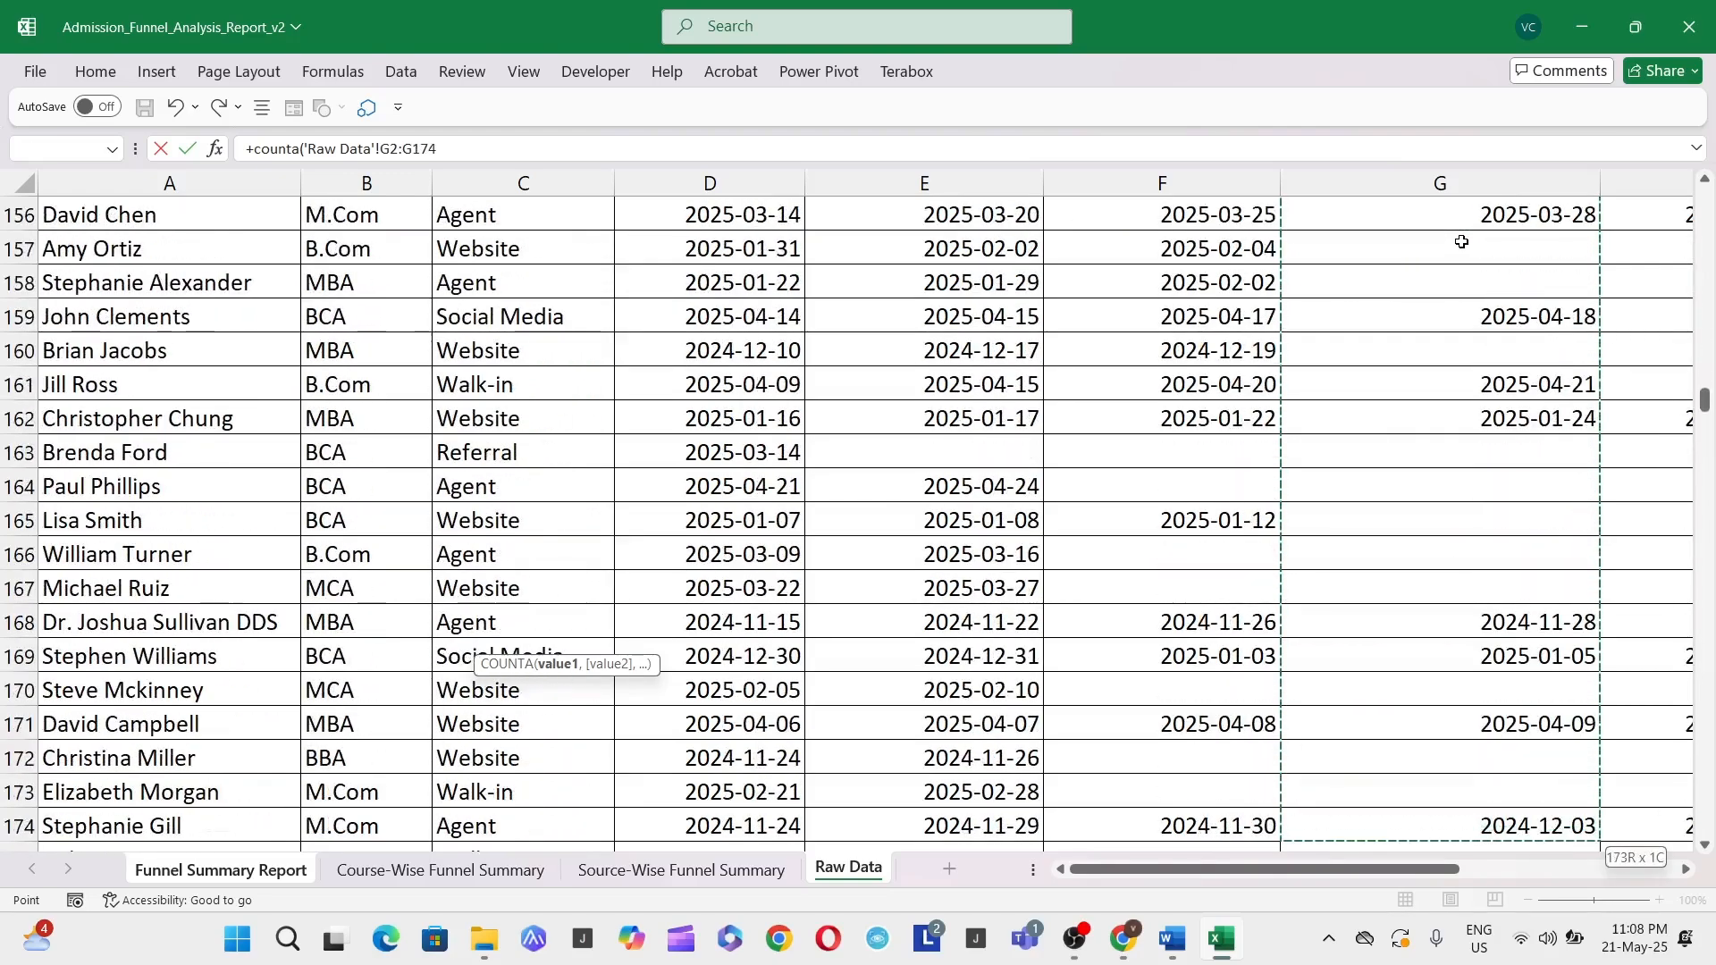
drag(1705, 400, 1715, 921)
scroll(1563, 716, down, 3)
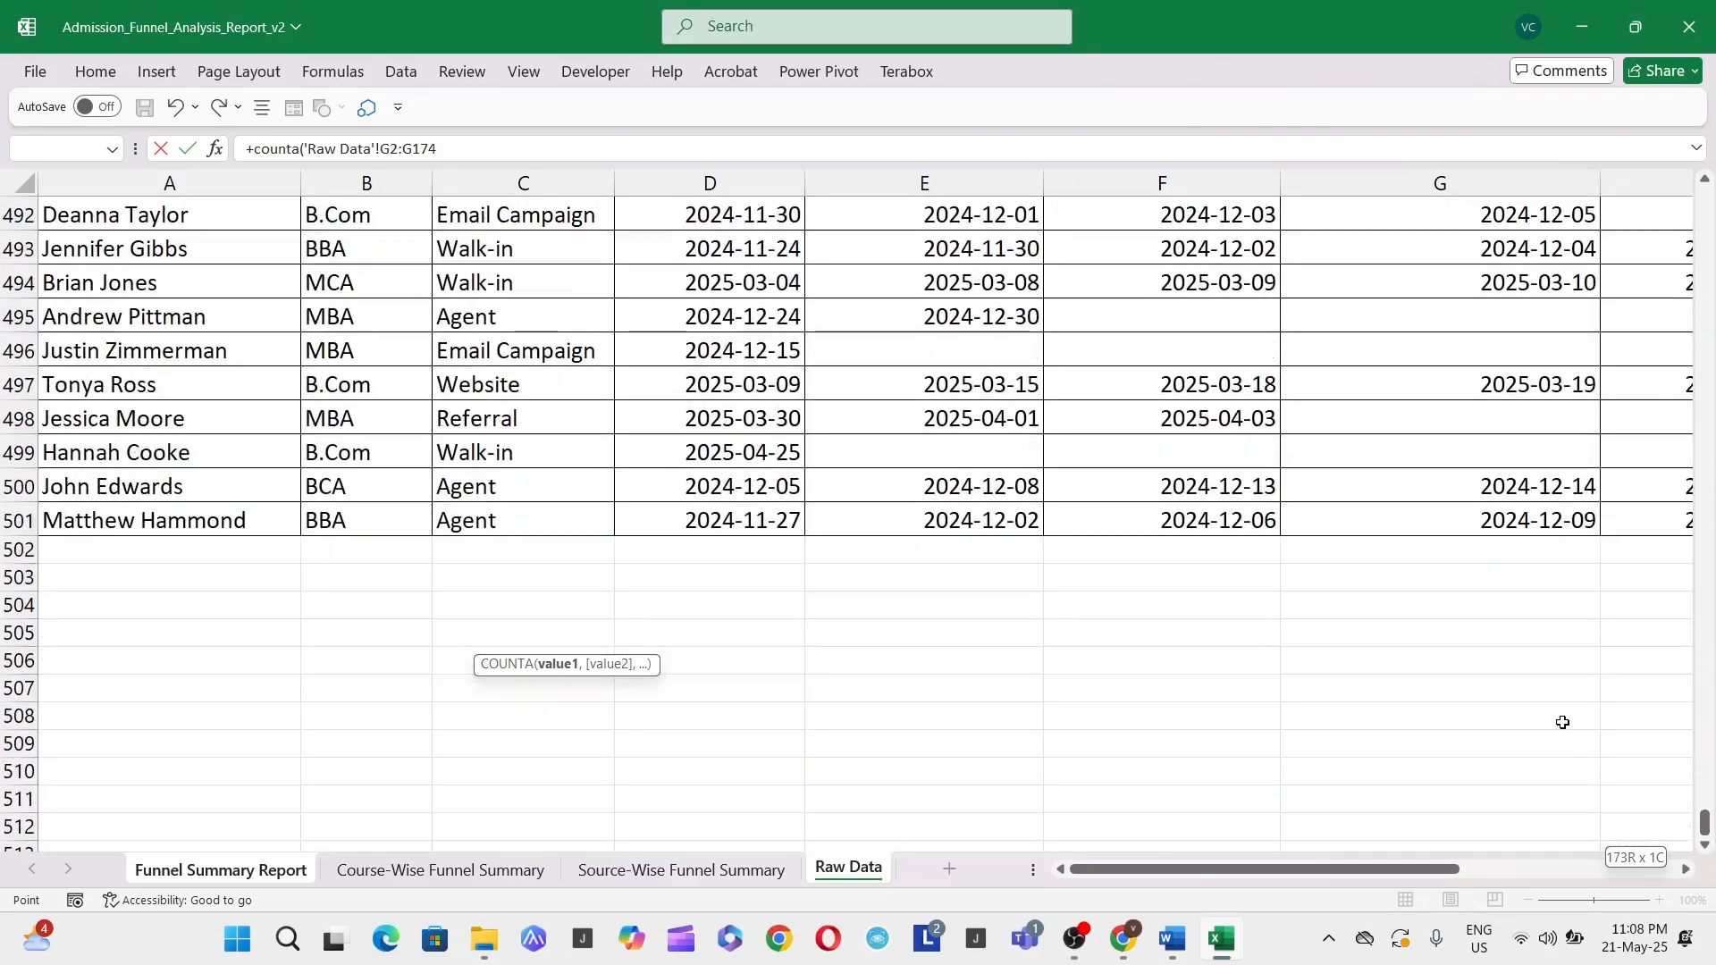
shift+click(1552, 518)
key(Return)
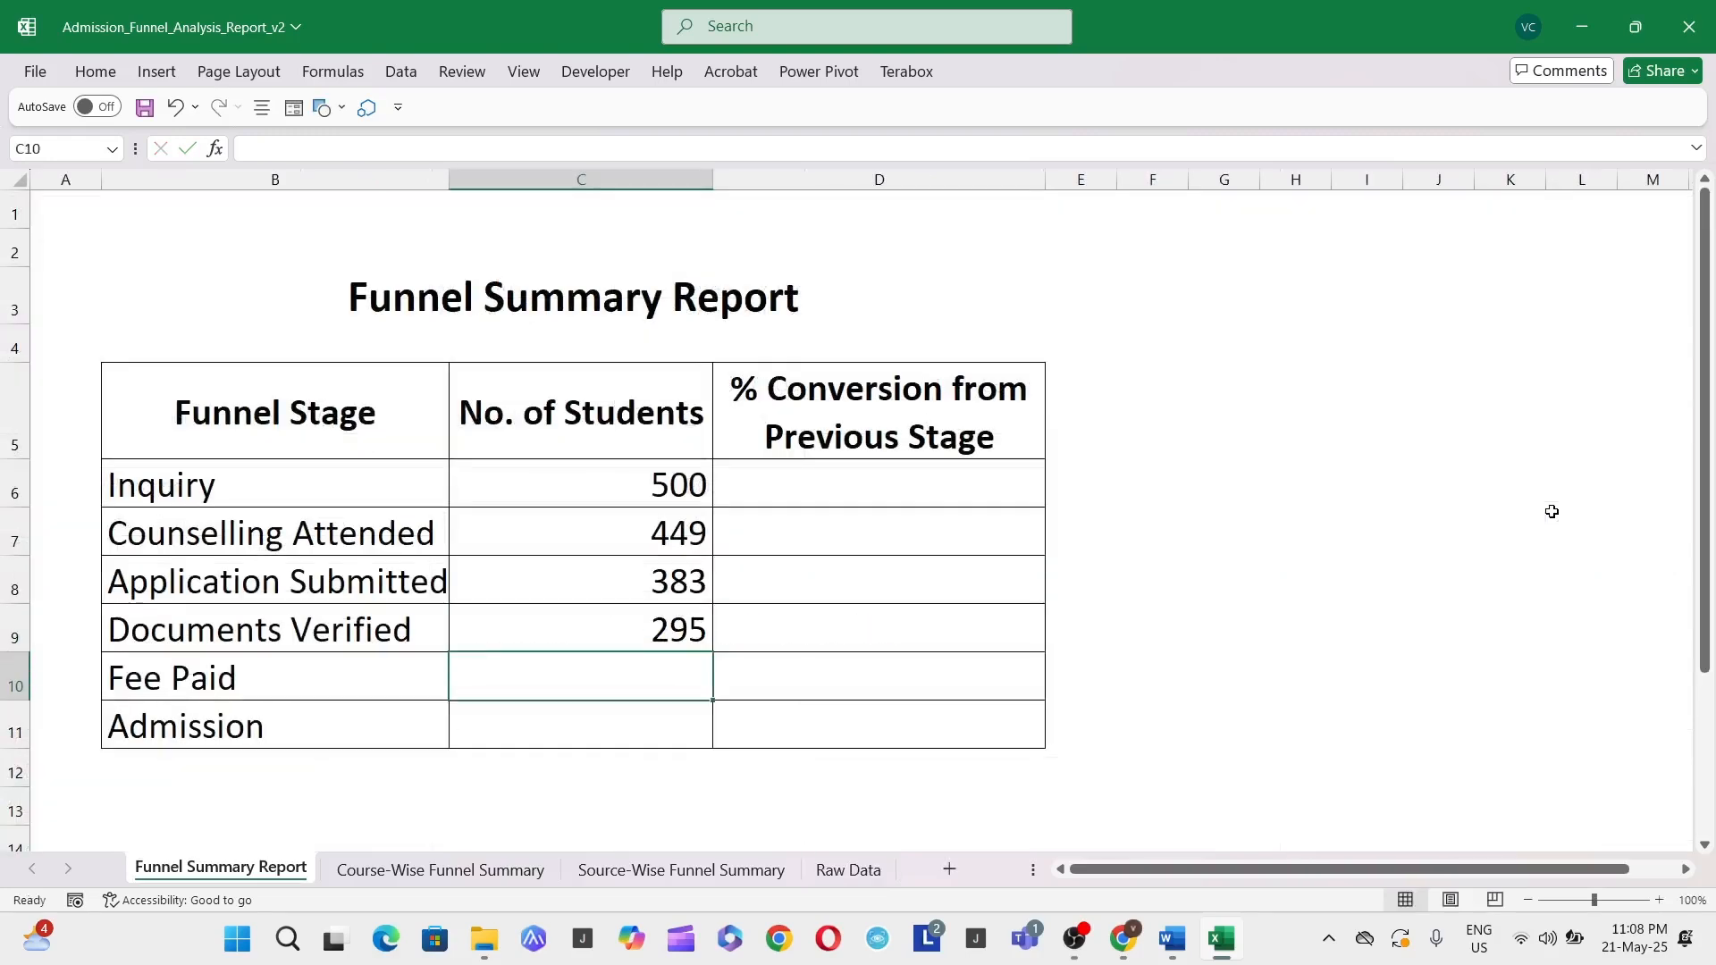
Copy the complete COUNTA formula text from the Documents Verified count in C9
key(Up)
key(F2)
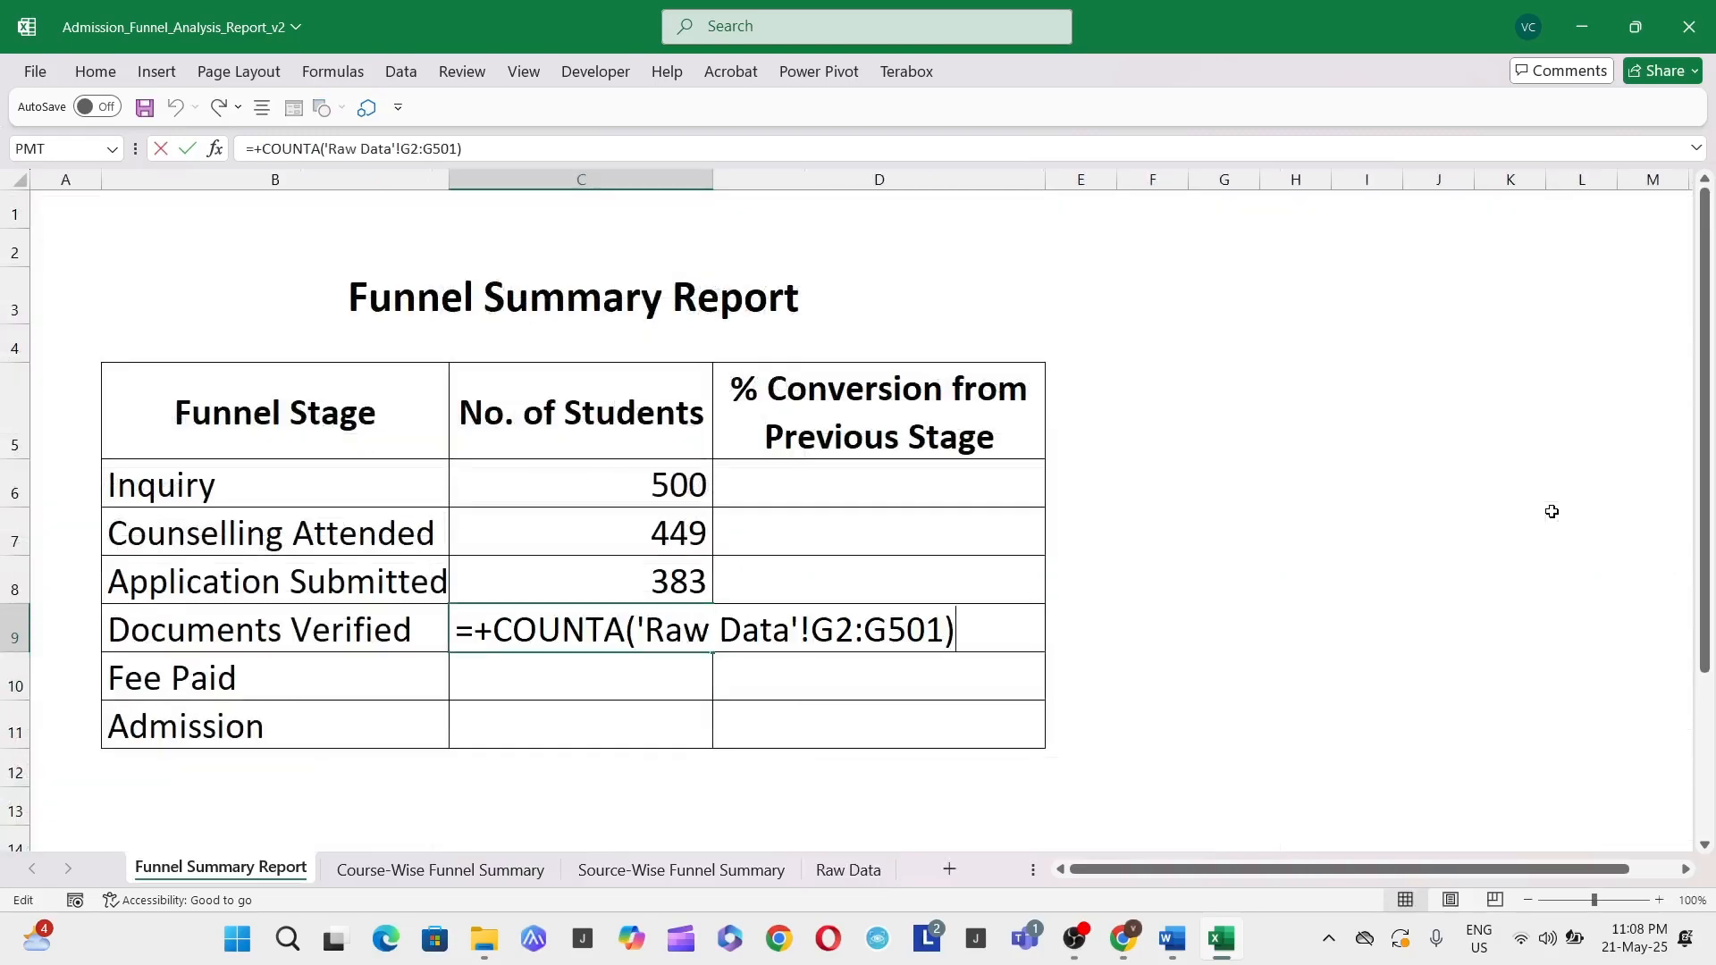
key(ctrl+shift+Left)
key(ctrl+shift+Left)
key(ctrl+shift+Left)
key(ctrl+shift+Left)
key(ctrl+shift+Left)
key(ctrl+shift+Left)
key(ctrl+c)
Paste the formula into C10 for Fee Paid and change its range to 'Raw Data'!H2:H501
key(Return)
key(F2)
key(ctrl+v)
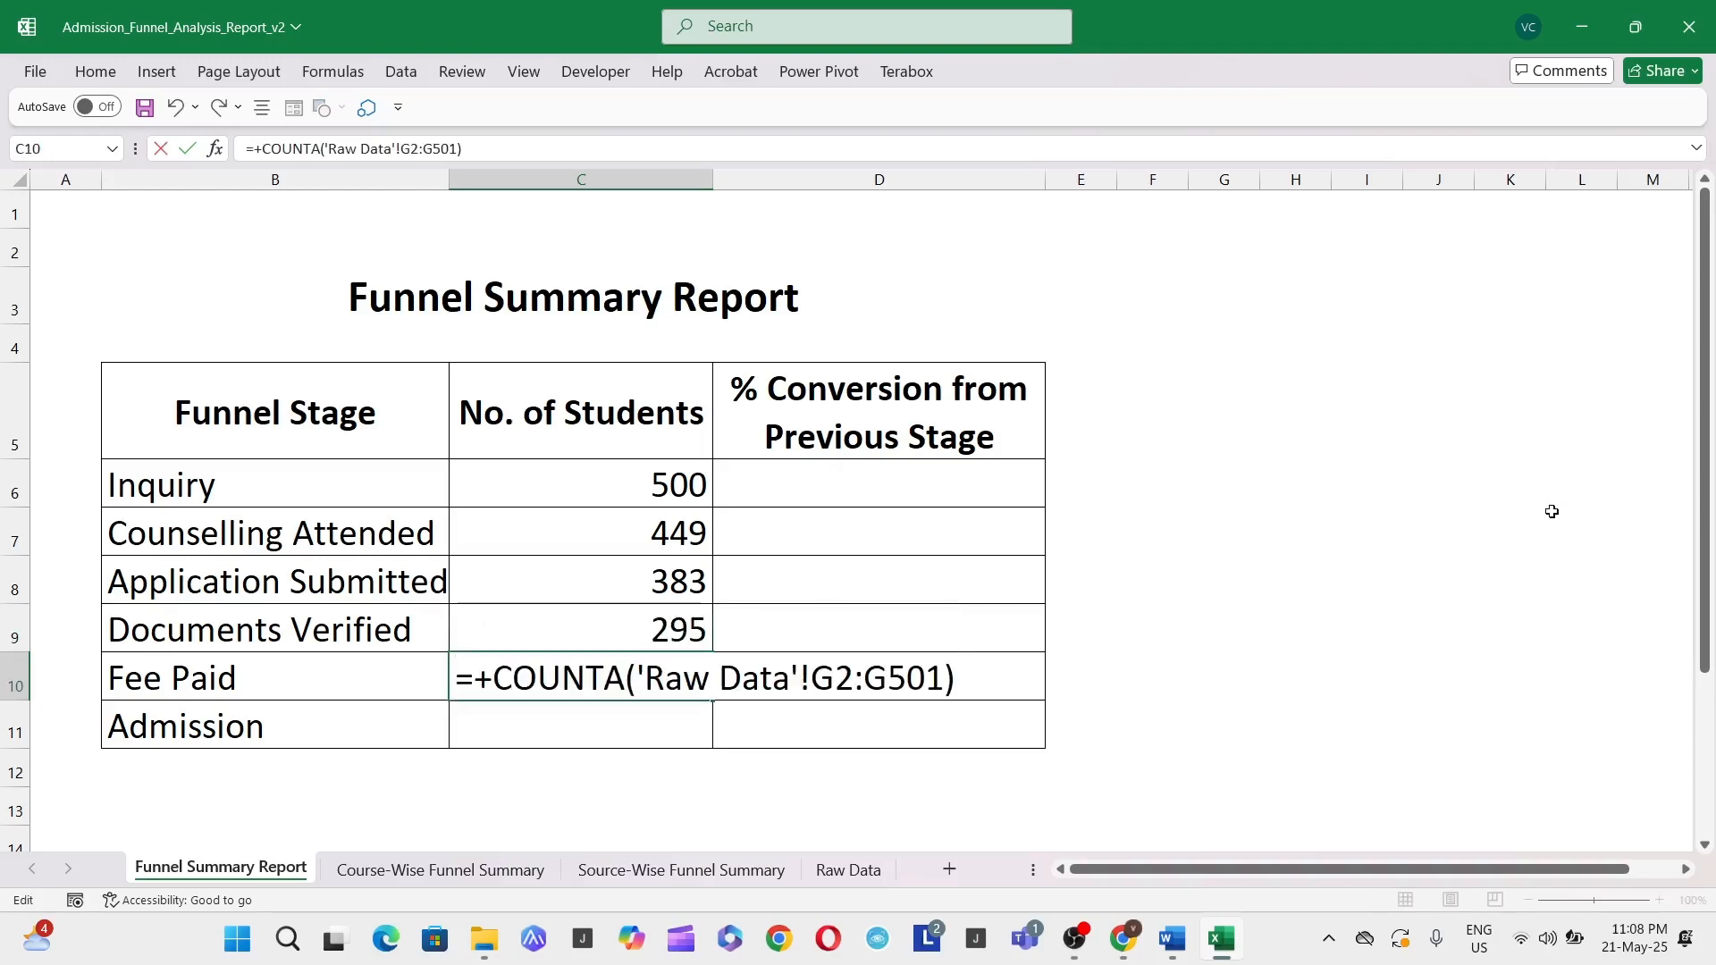
key(Left)
key(Left)
key(BackSpace)
text(h)
key(Left)
key(Left)
key(BackSpace)
key(Return)
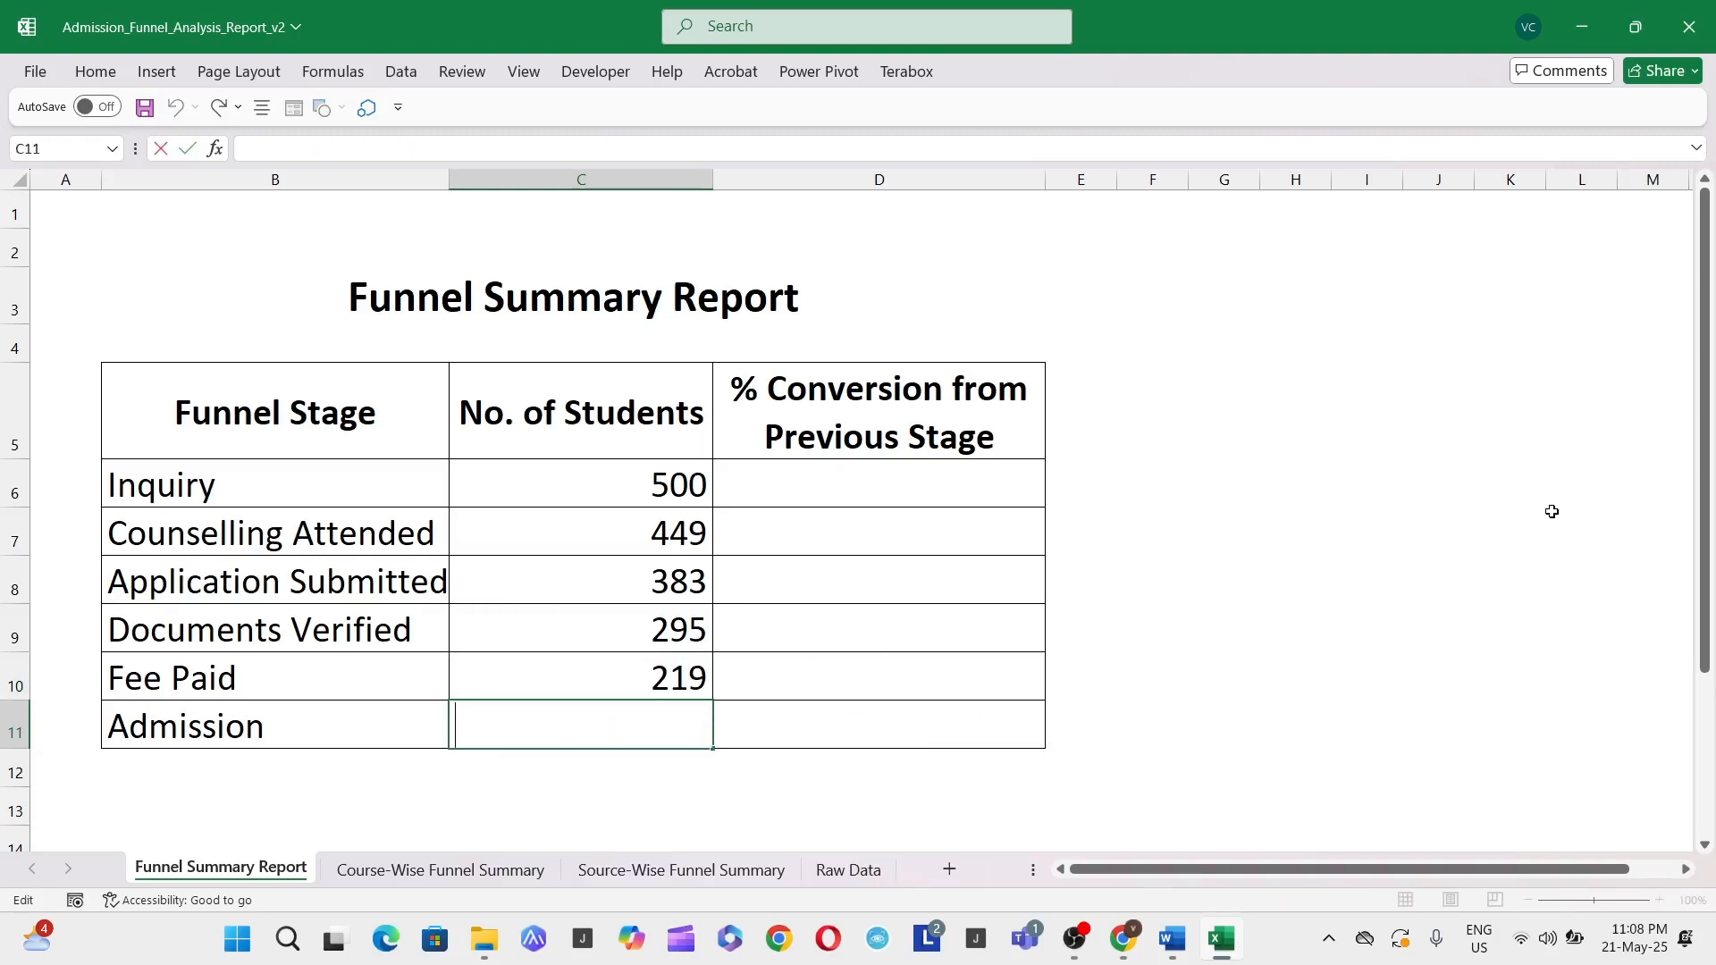
Paste the formula into C11 for Admission and change its range to 'Raw Data'!I2:I501
key(ctrl+apostrophe)
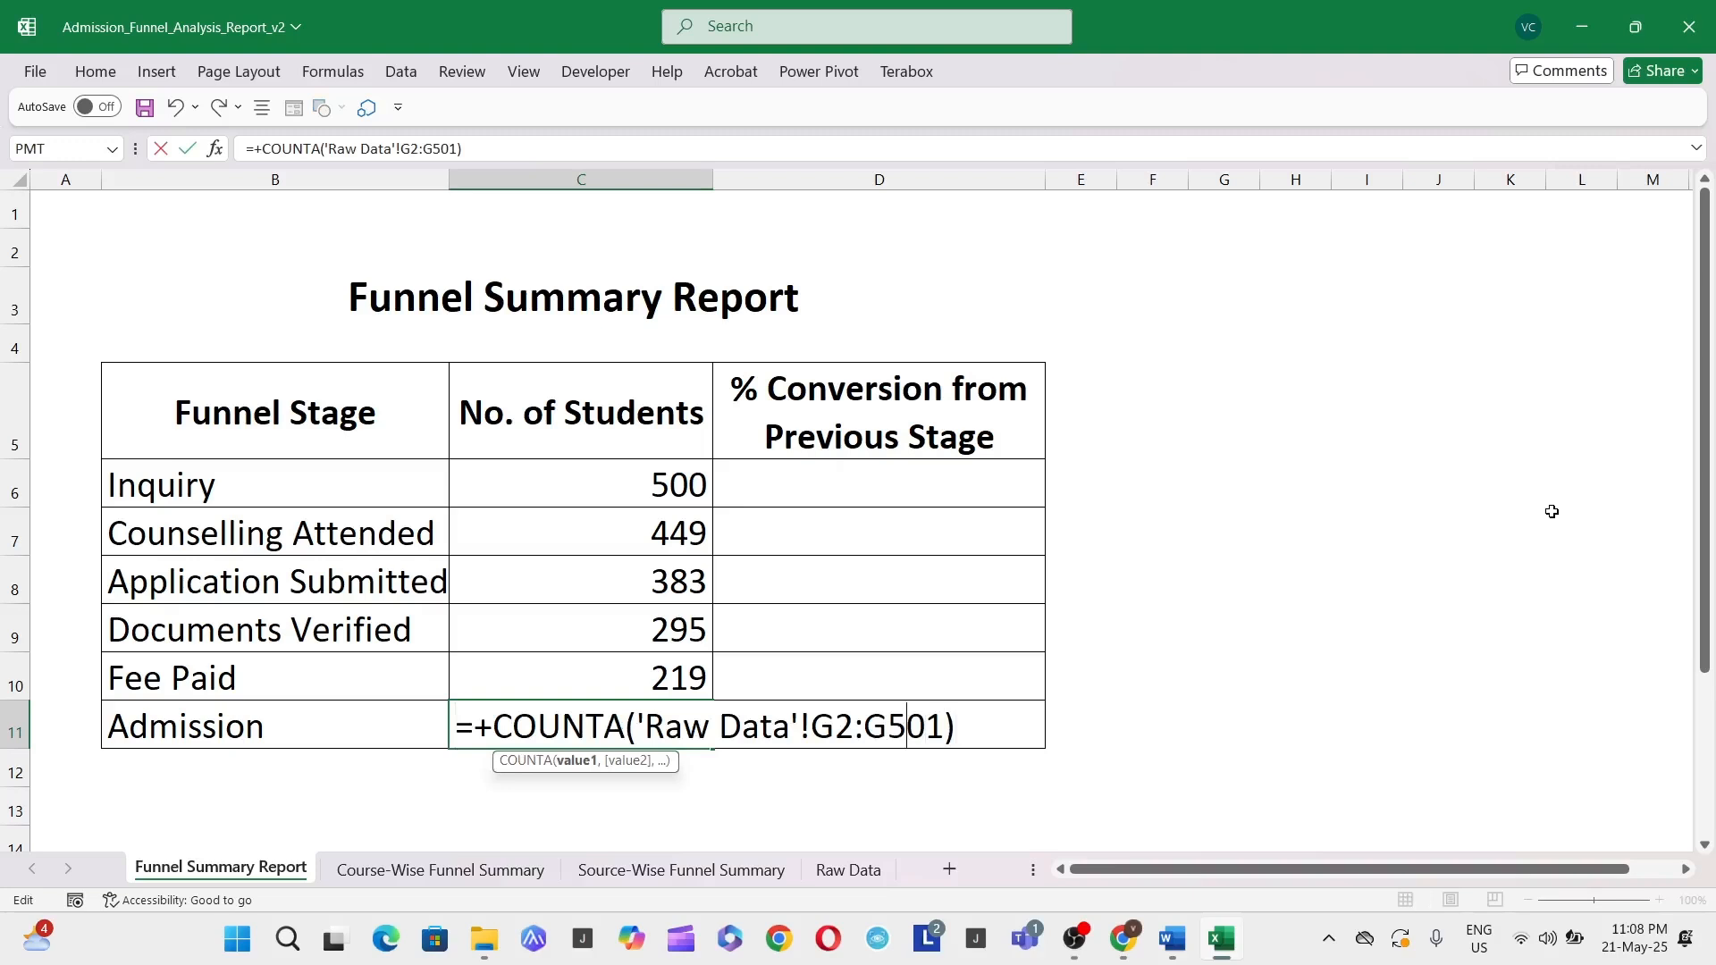
key(Left)
key(Left)
key(Left)
key(Left)
key(BackSpace)
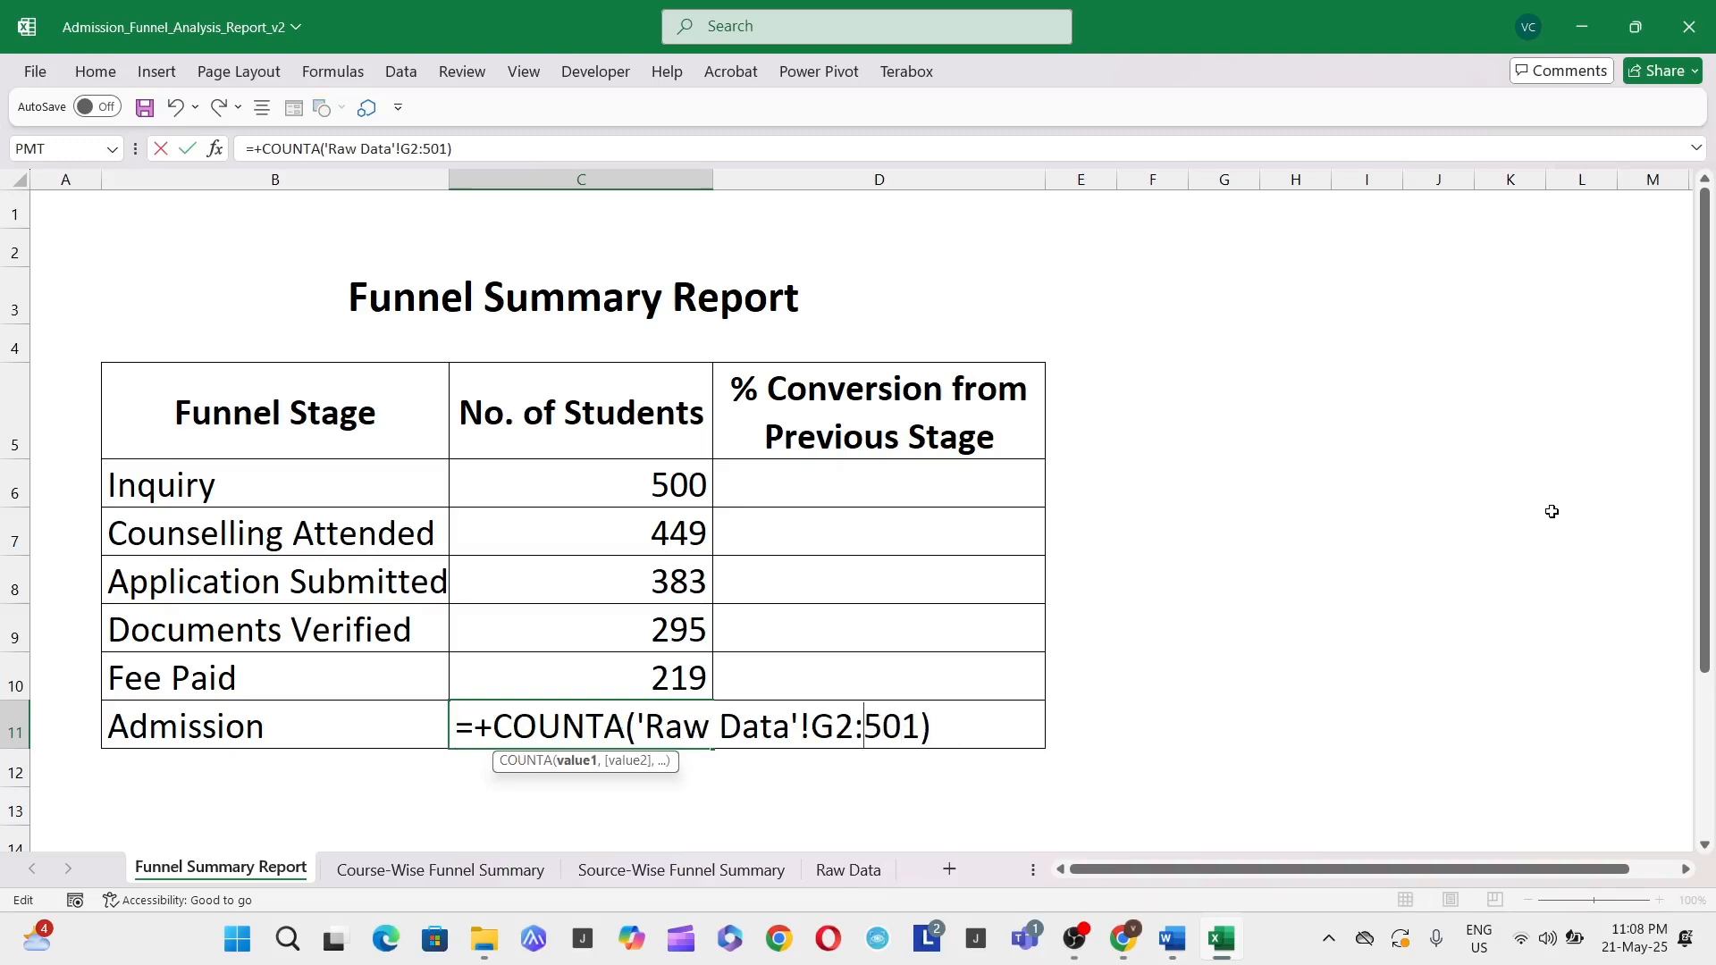
text(i)
key(Left)
key(Left)
key(Left)
key(BackSpace)
text(i)
key(Return)
key(Up)
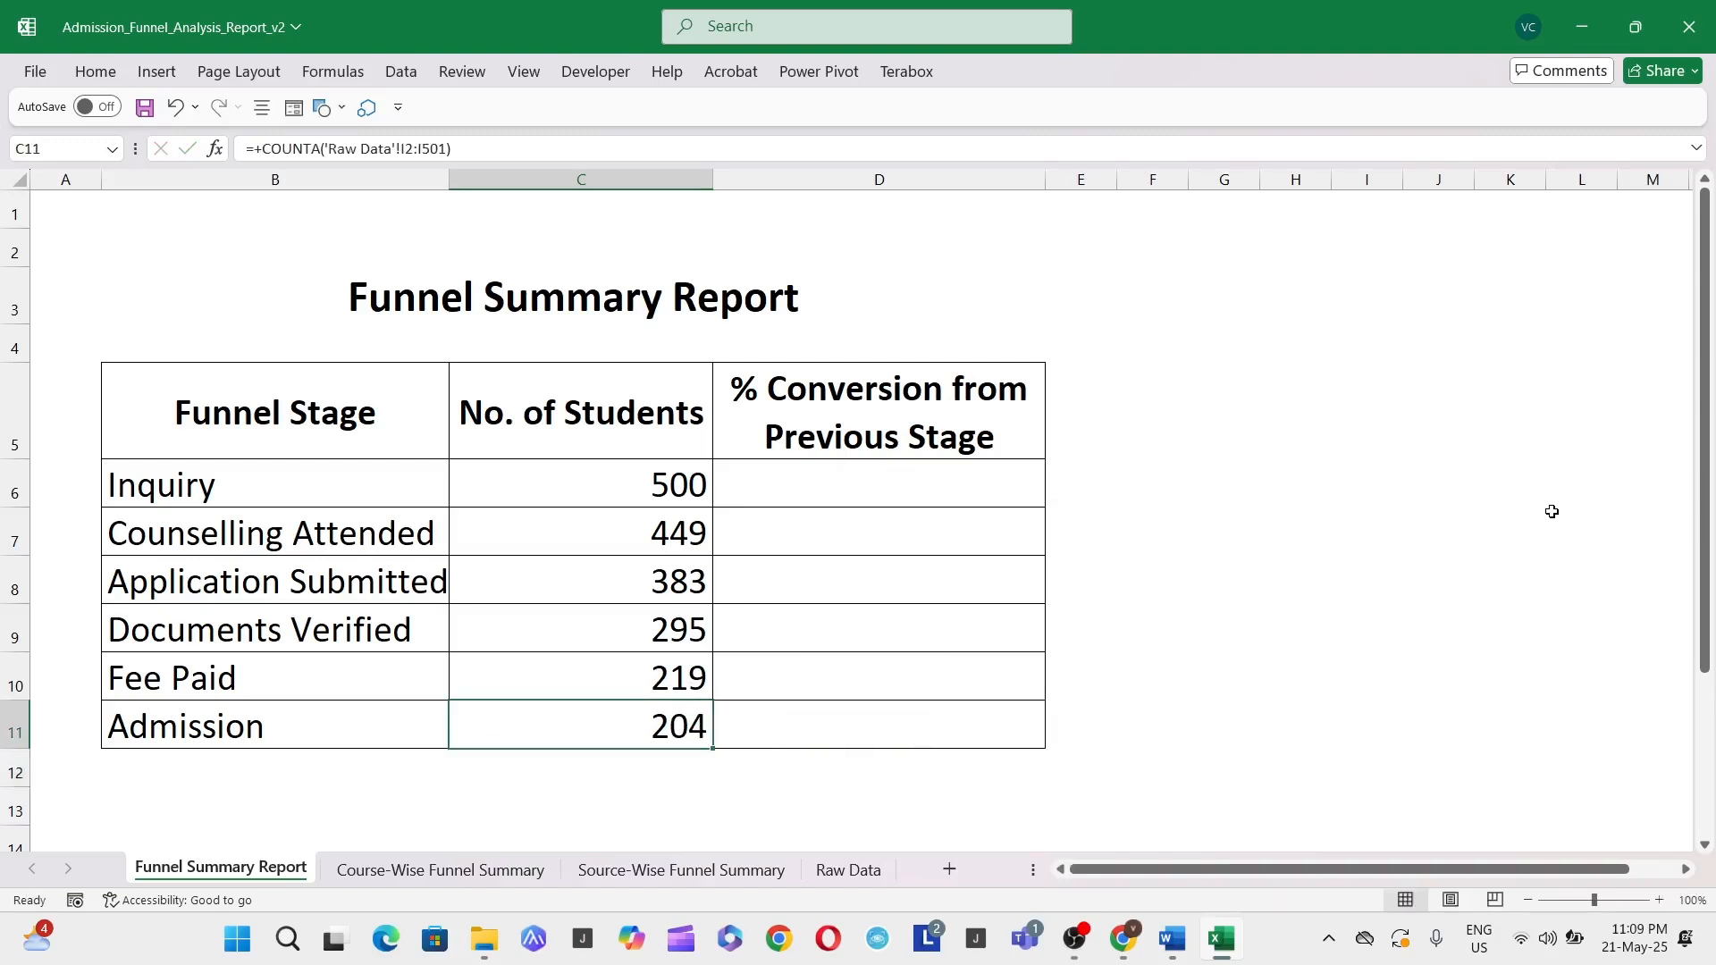
In D7, calculate the Counselling Attended conversion from the previous stage with the formula +C7/C6
key(Up)
key(Up)
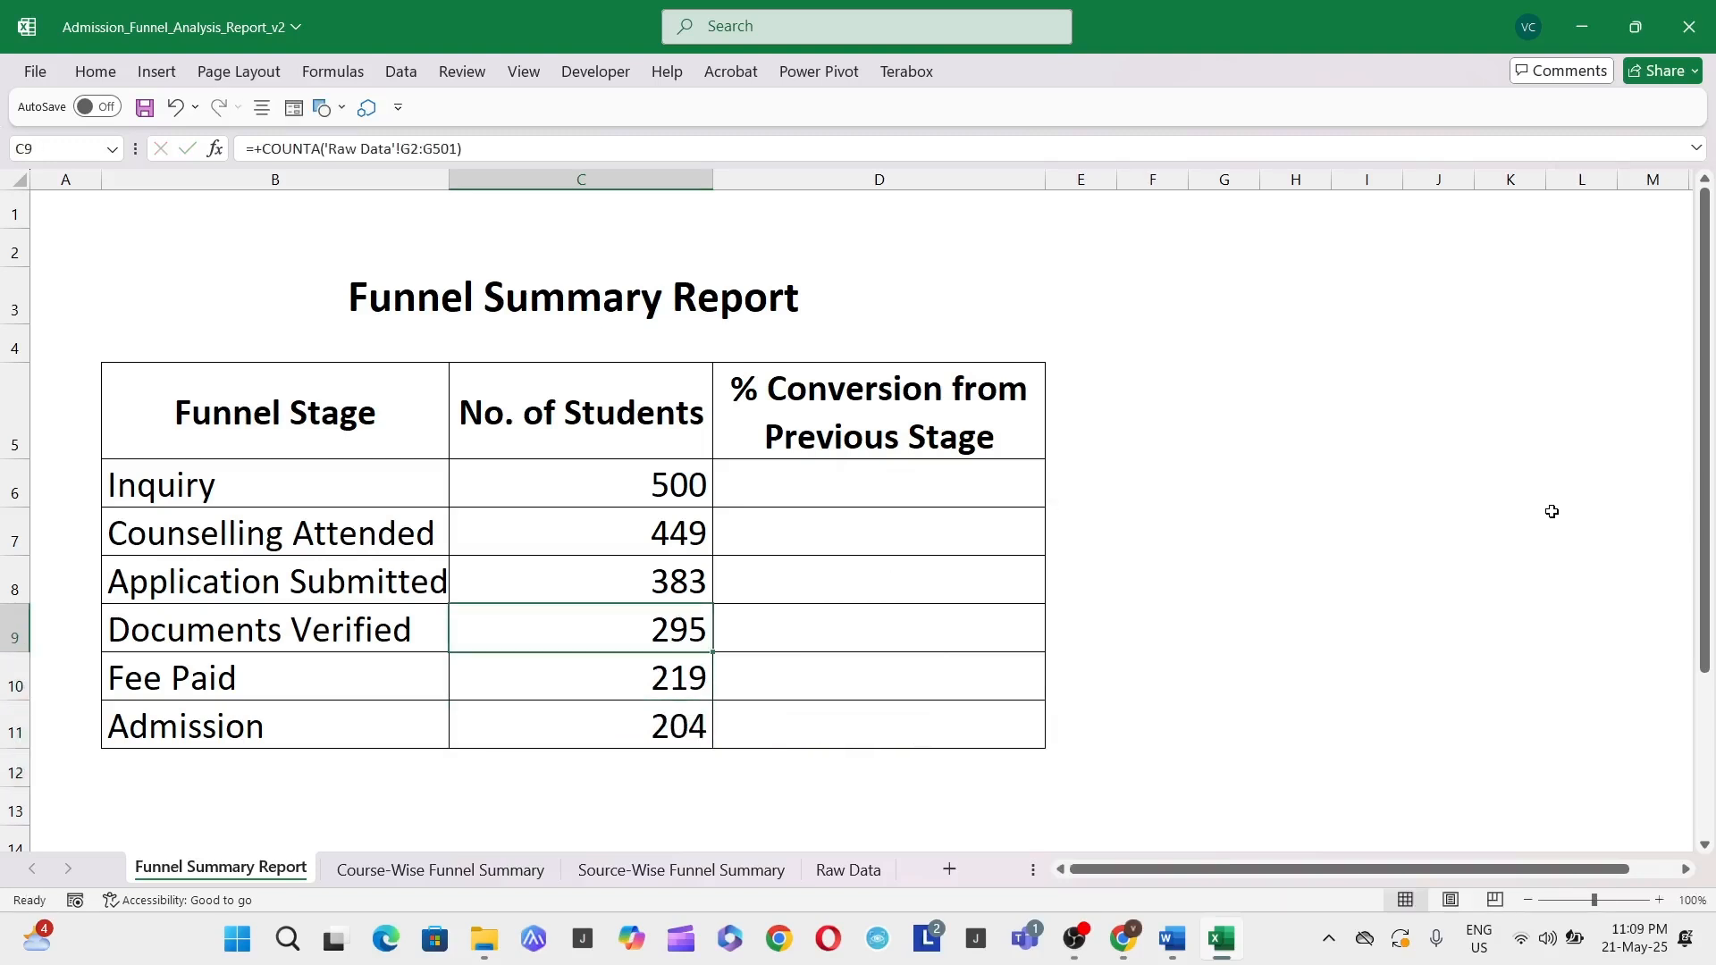
key(Right)
key(Right)
key(Up)
key(Left)
key(Up)
key(Up)
key(Up)
key(Down)
key(Down)
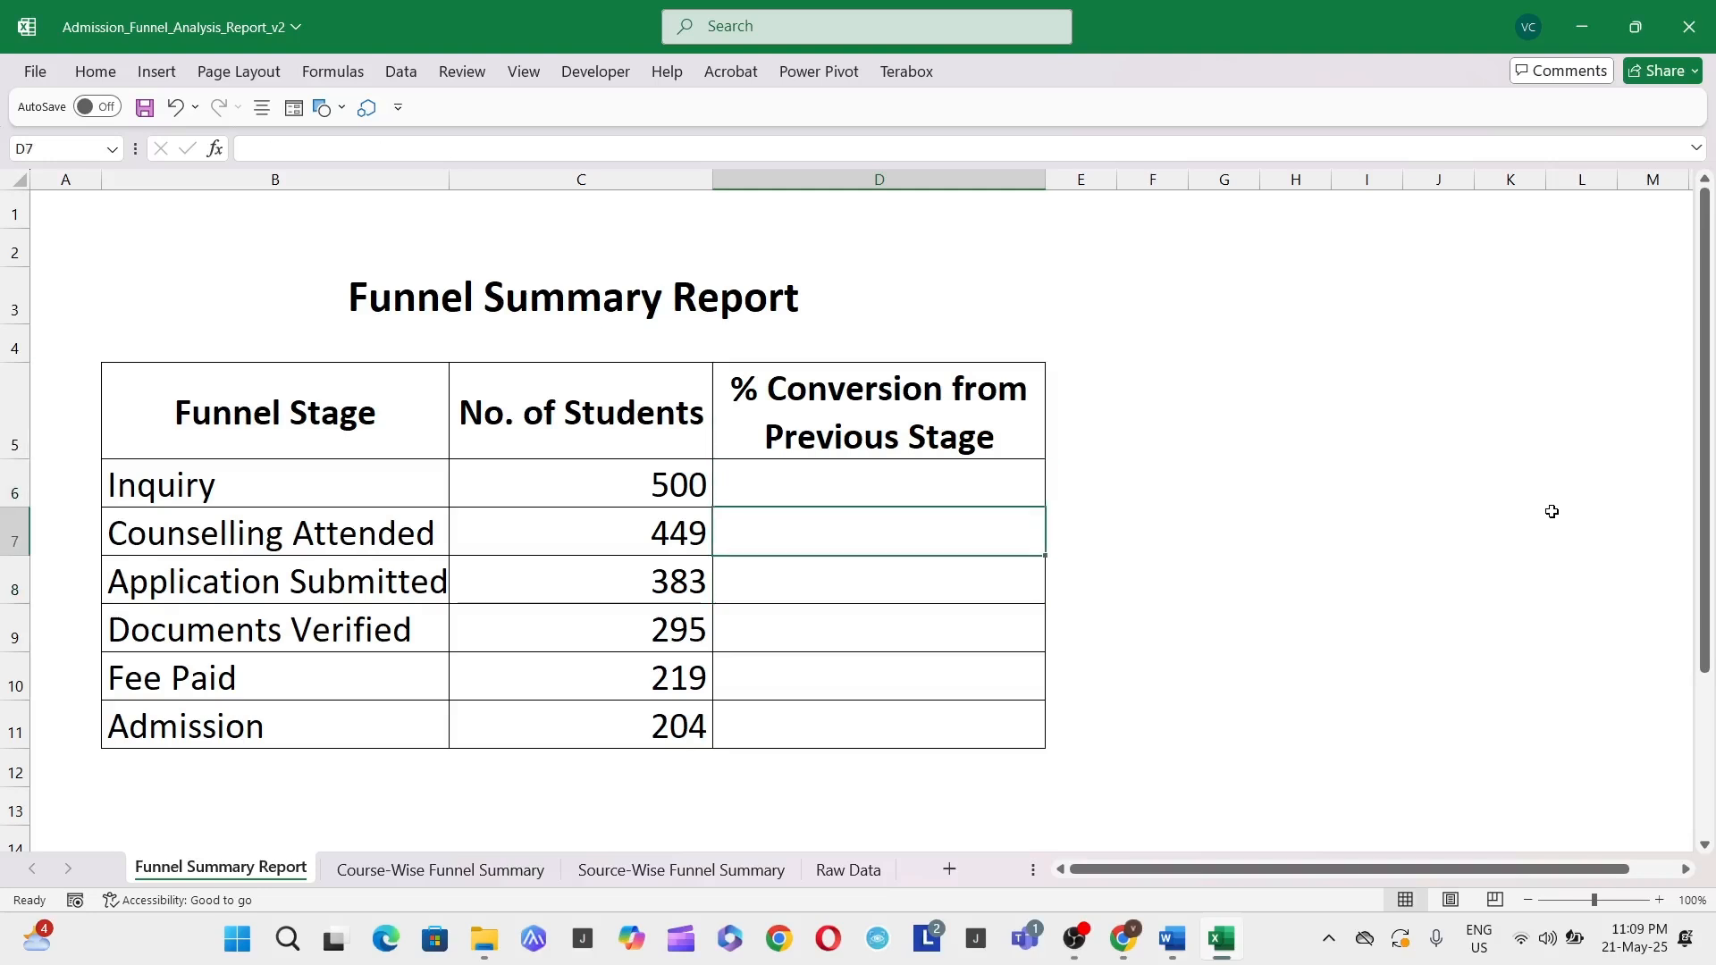
text(+)
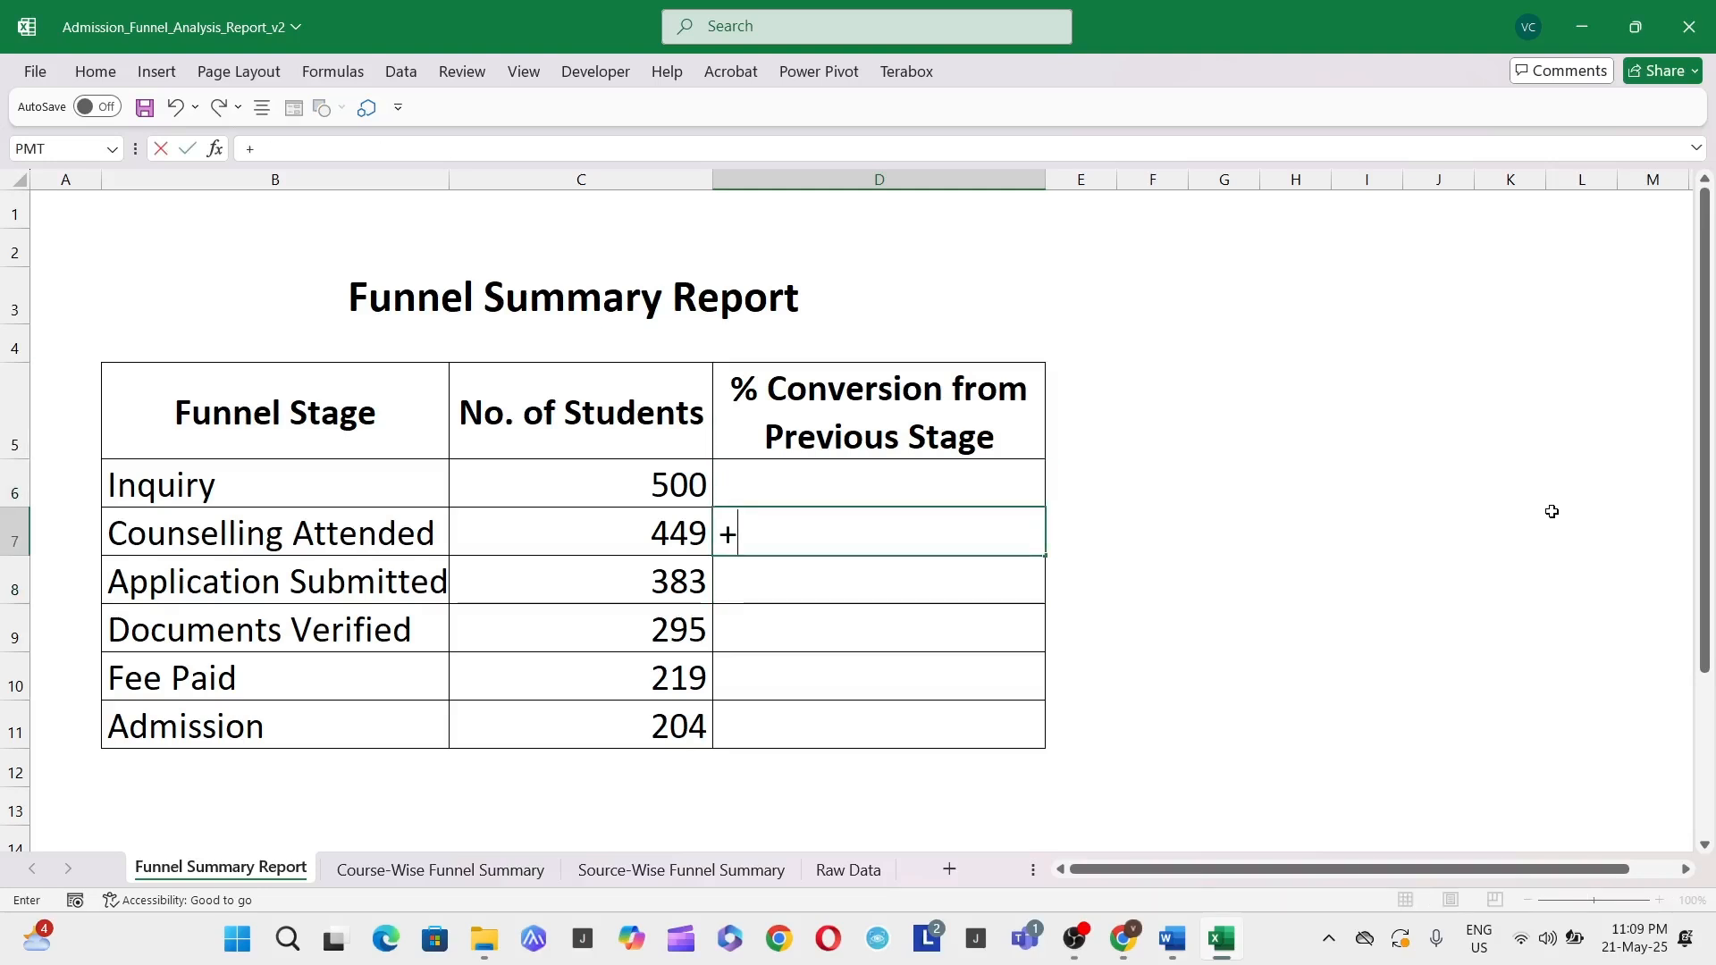
key(Left)
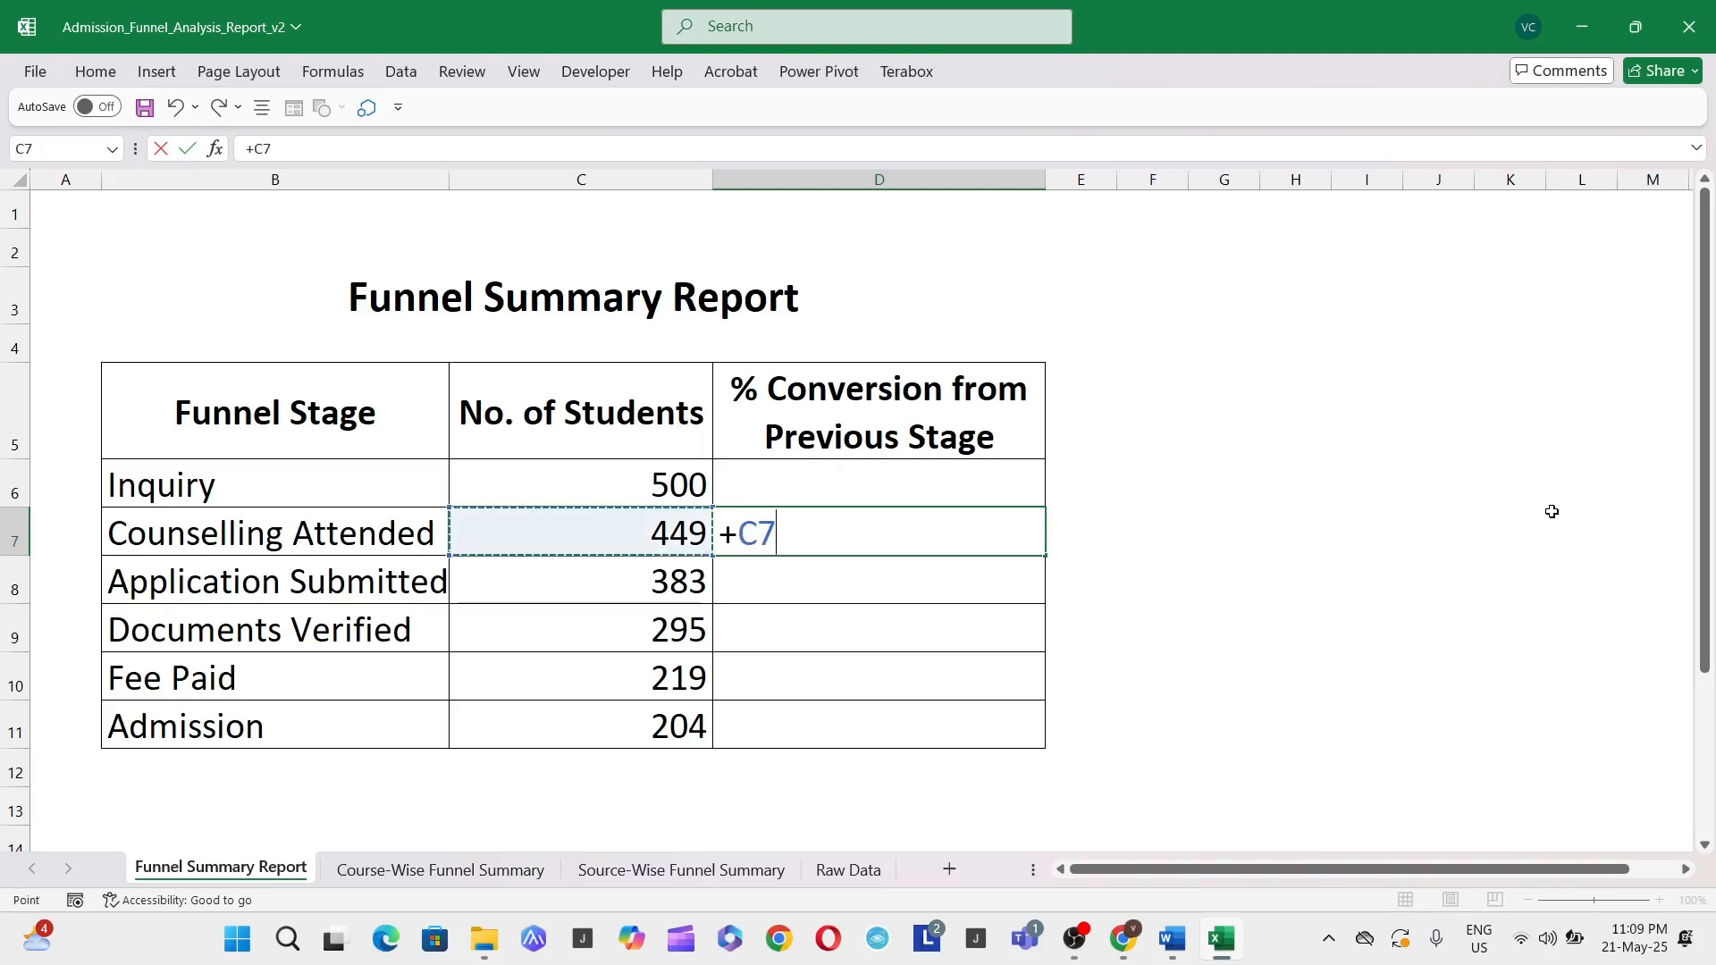
text(/)
key(Left)
key(Up)
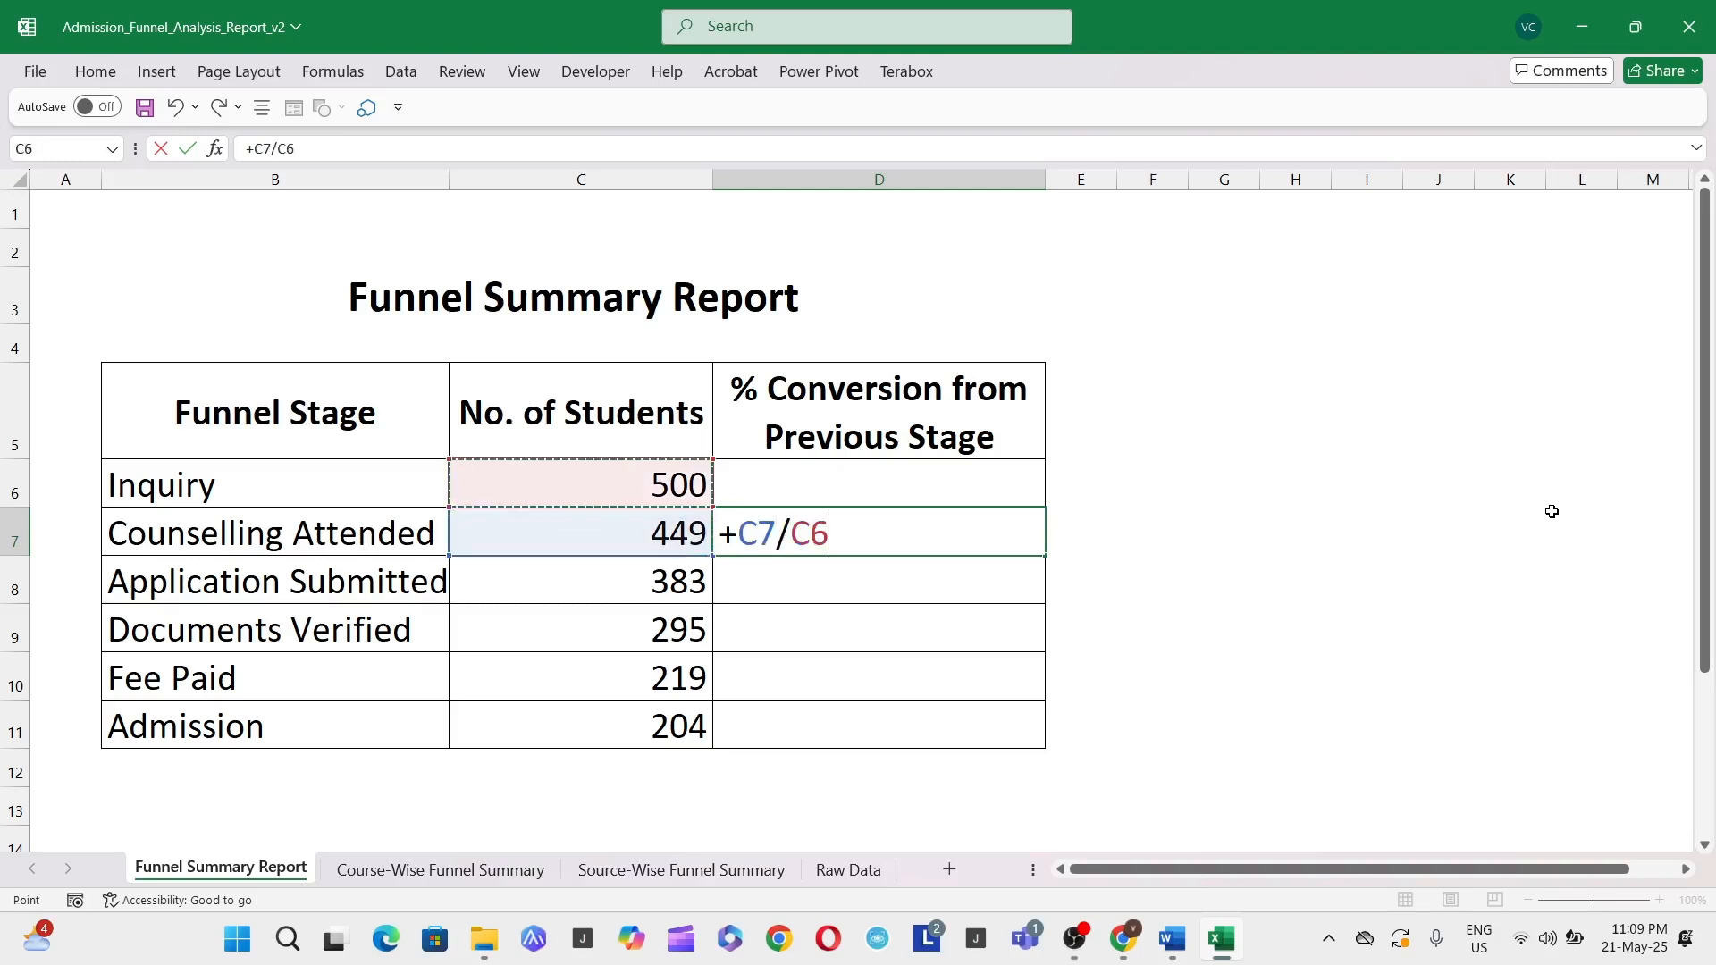
key(Return)
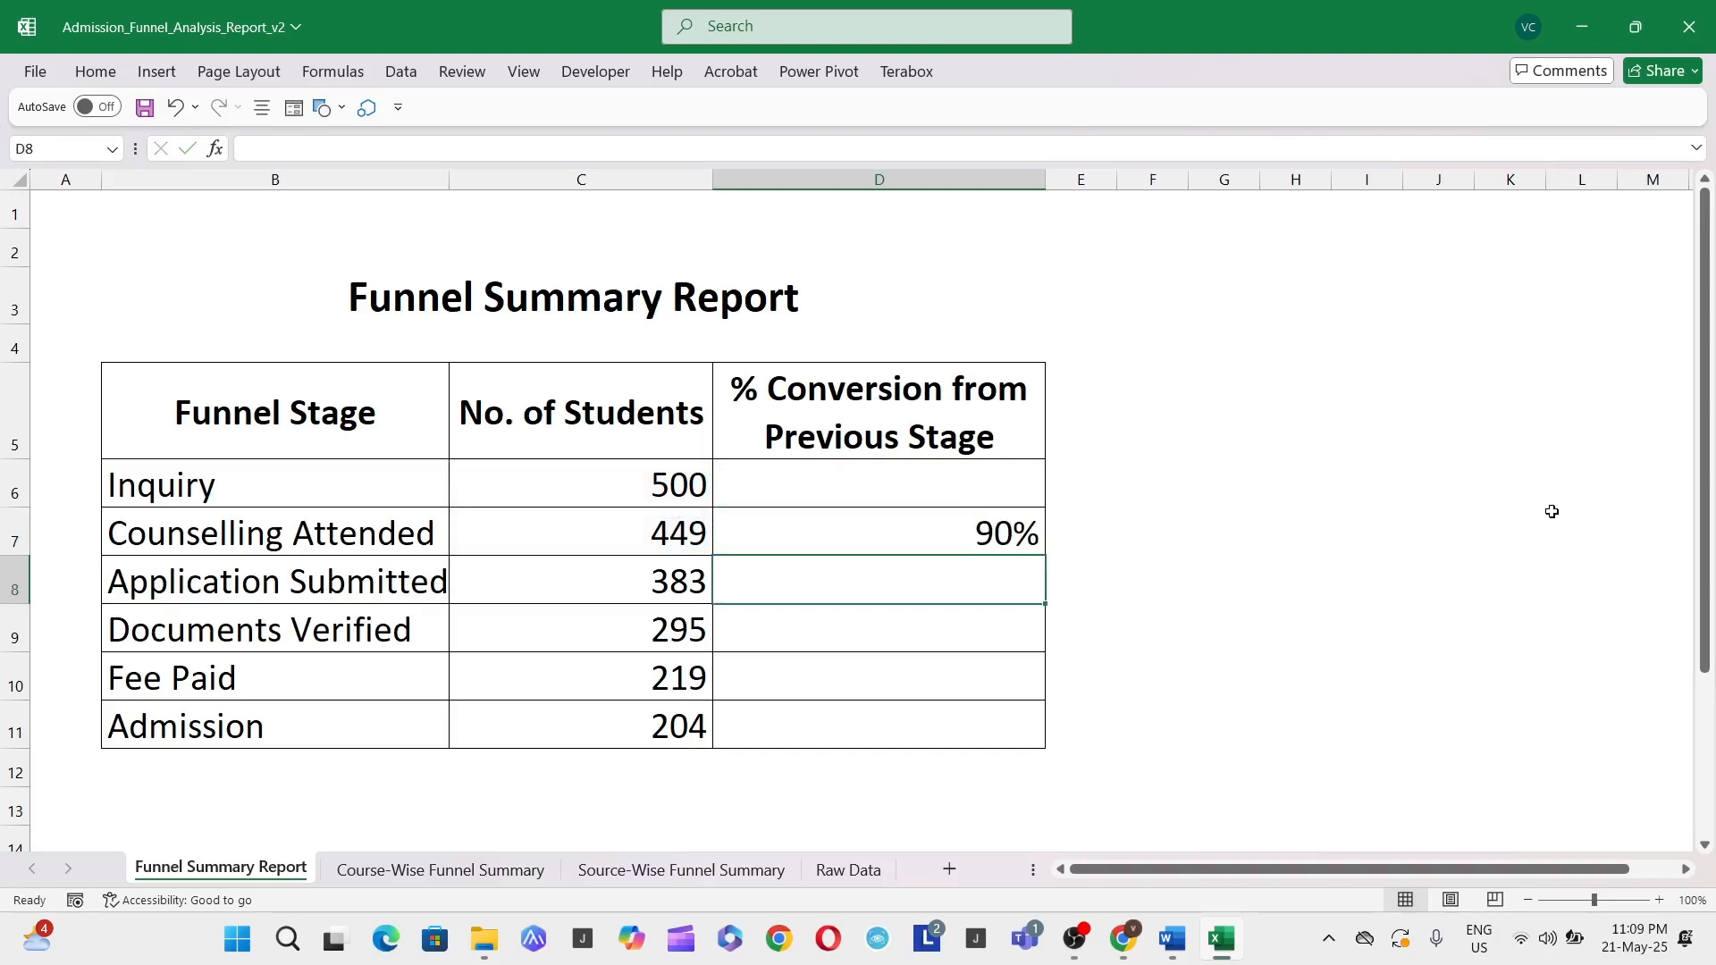
In D8, calculate the Application Submitted conversion from the previous stage with +C8/C7
text(+)
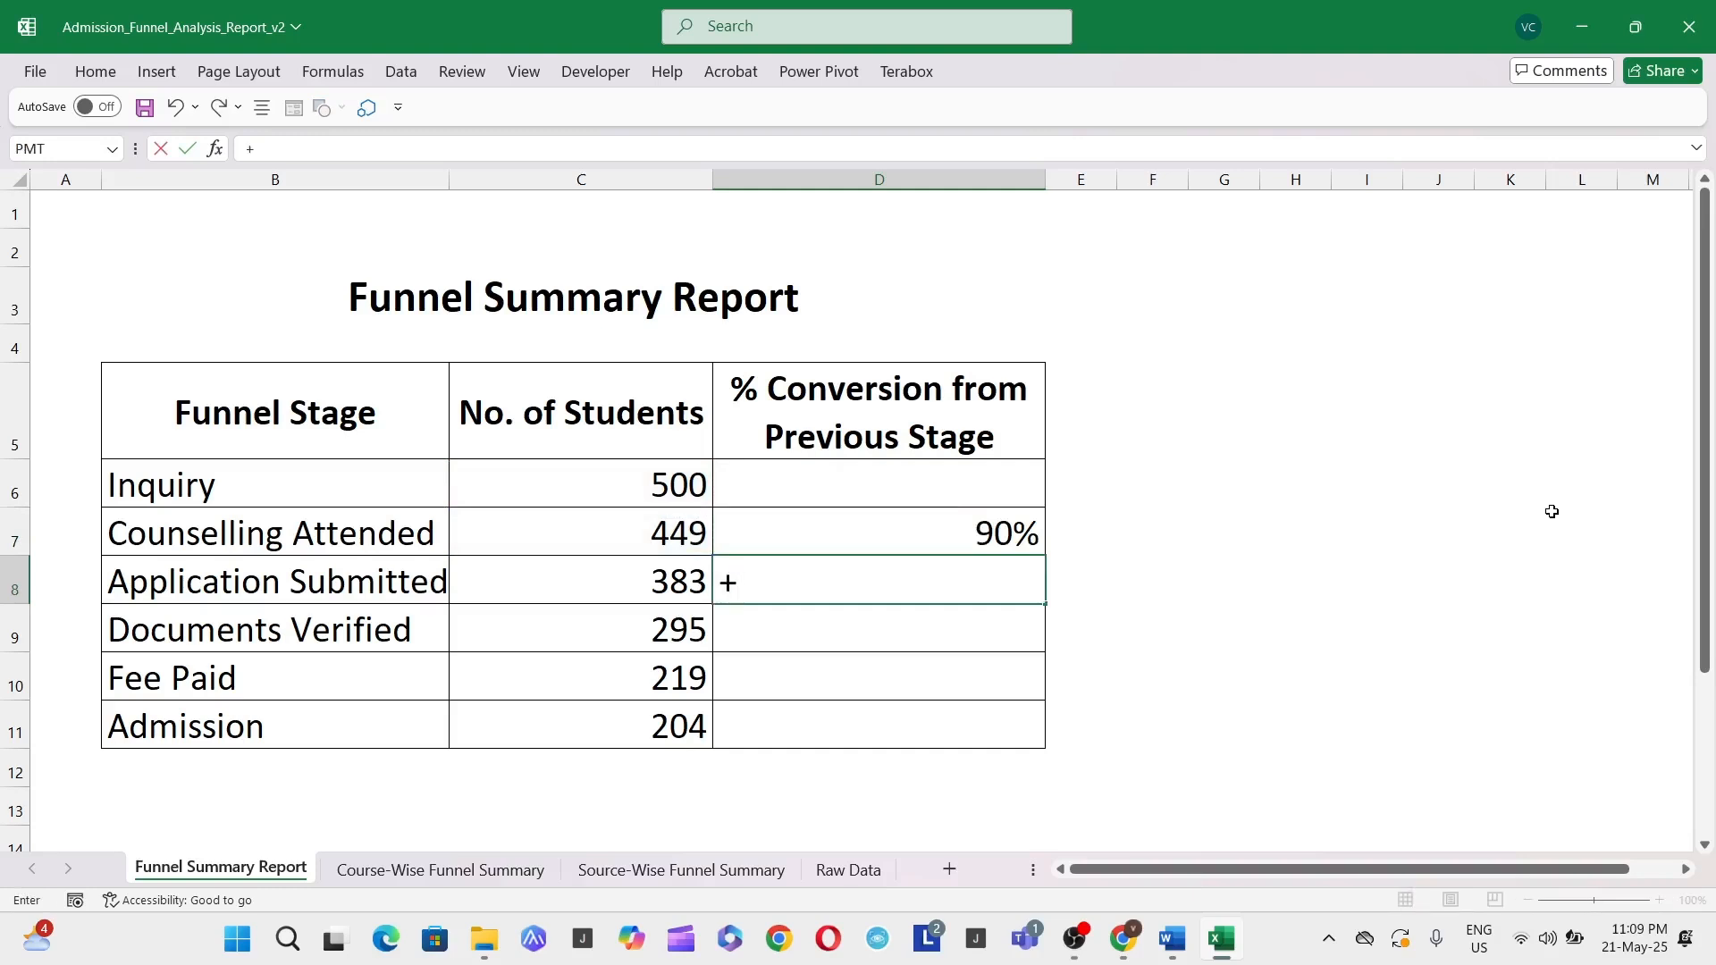
key(Left)
text(/)
key(Up)
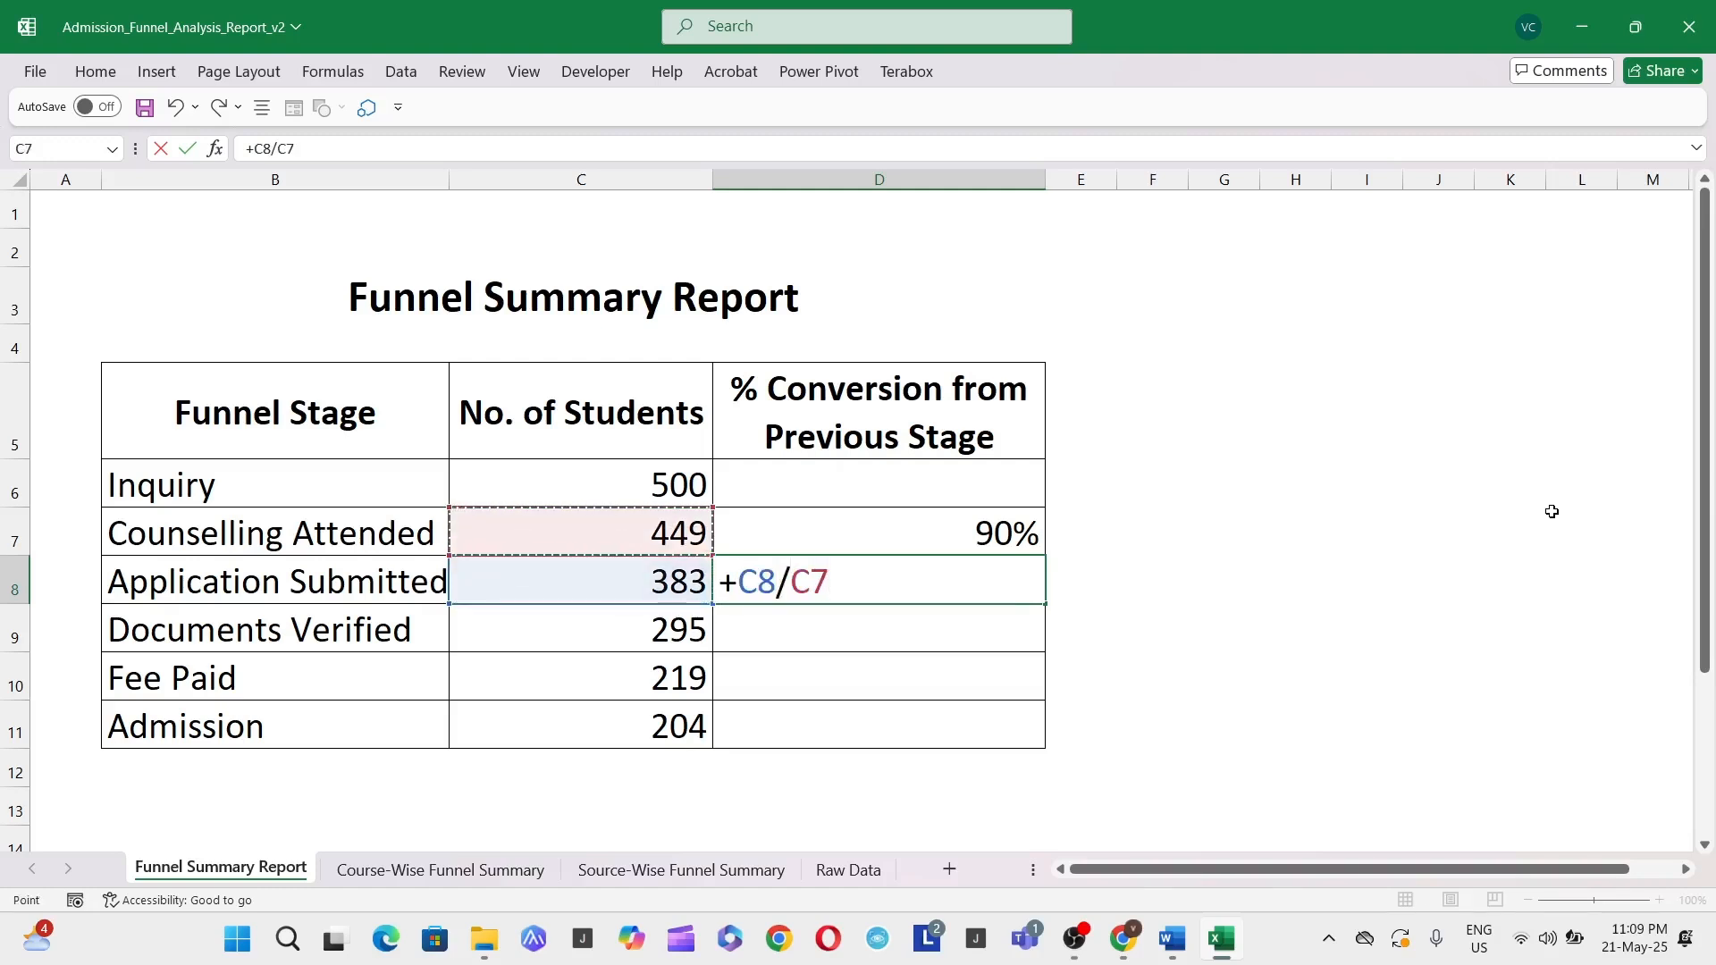
key(Return)
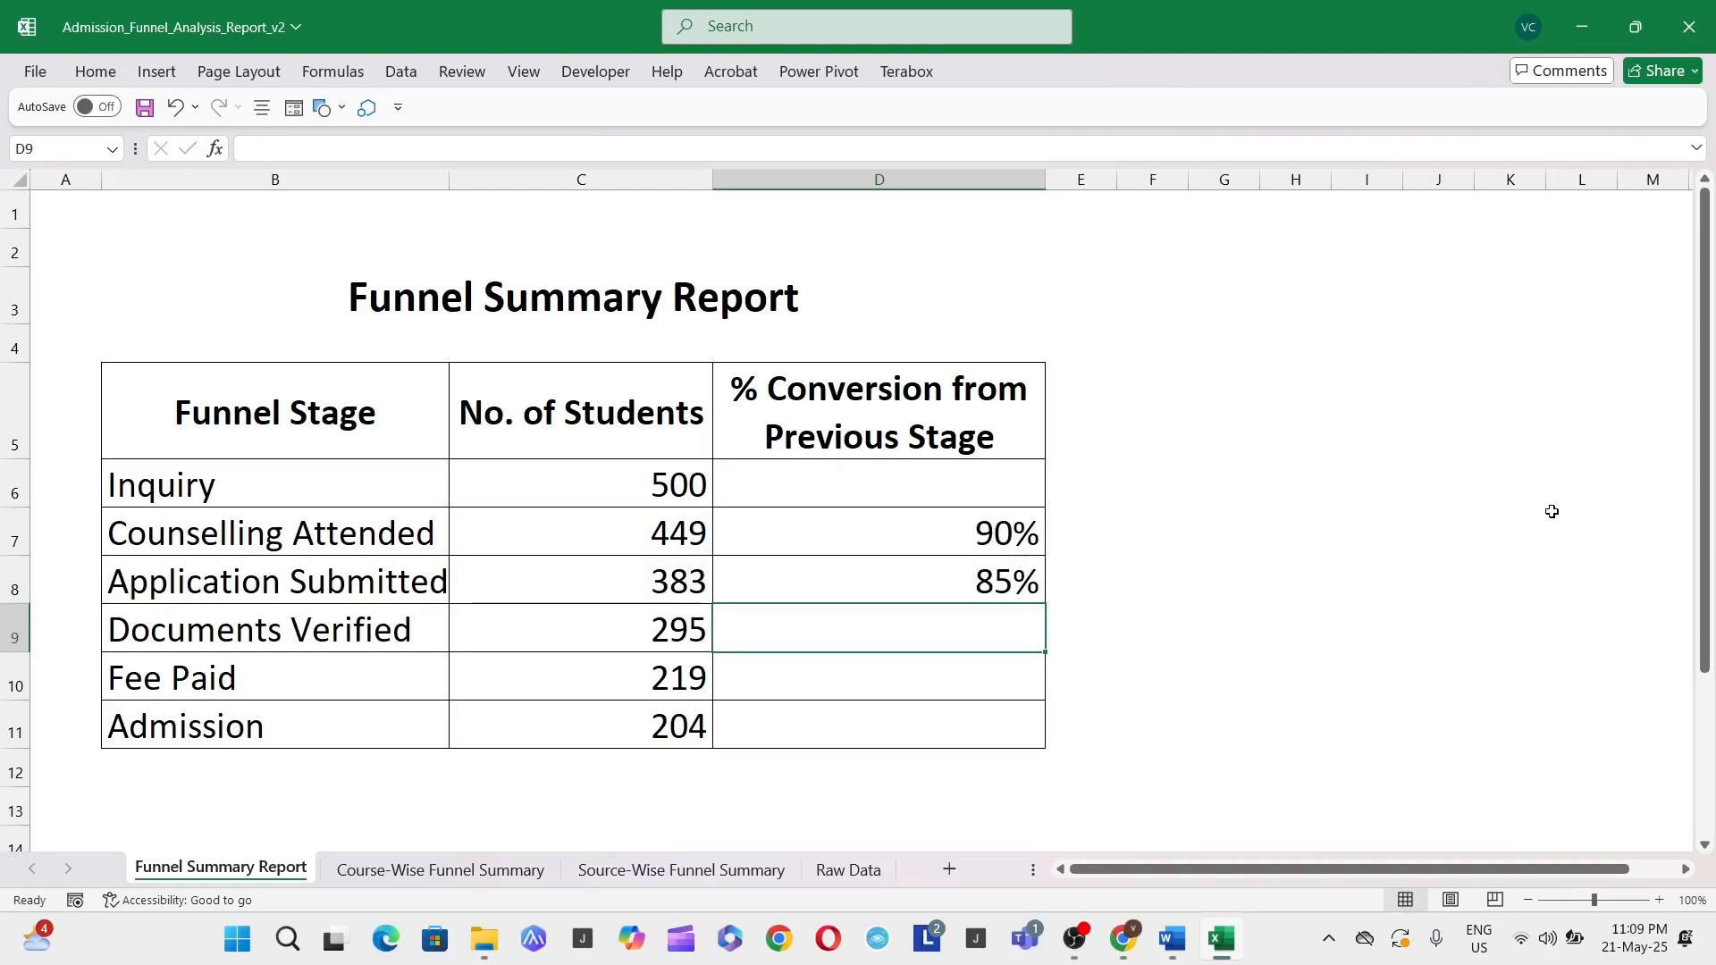
In D9, calculate the Documents Verified conversion from the previous stage with +C9/C8
text(+)
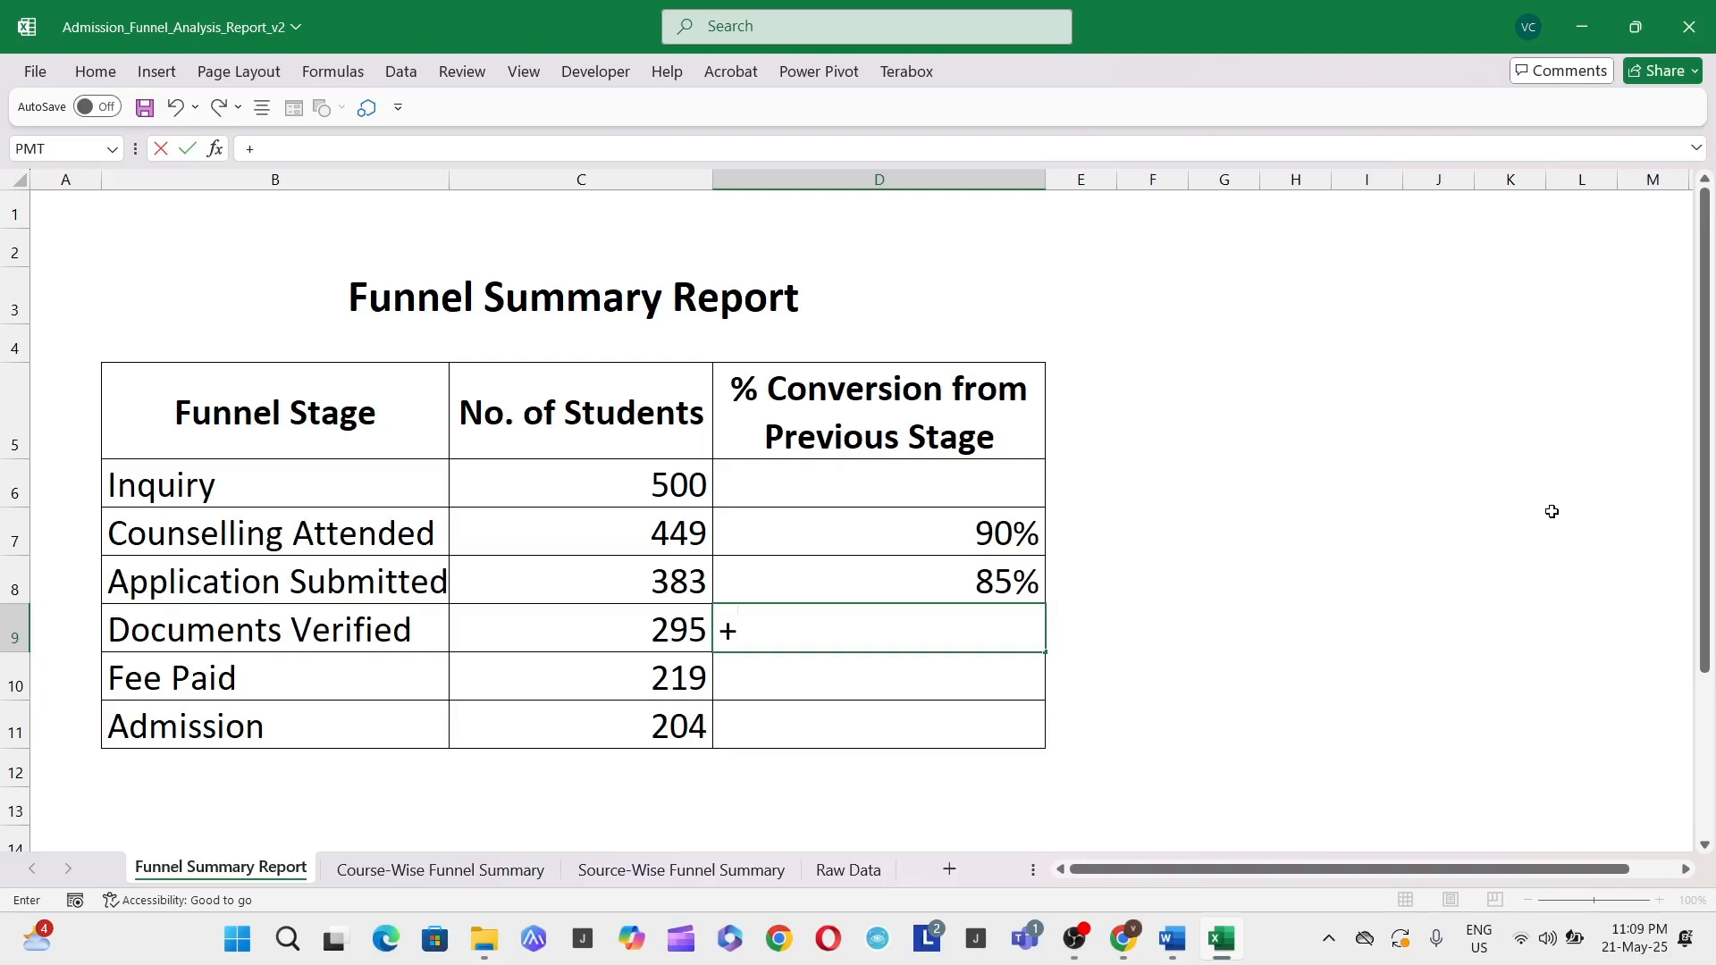
key(Left)
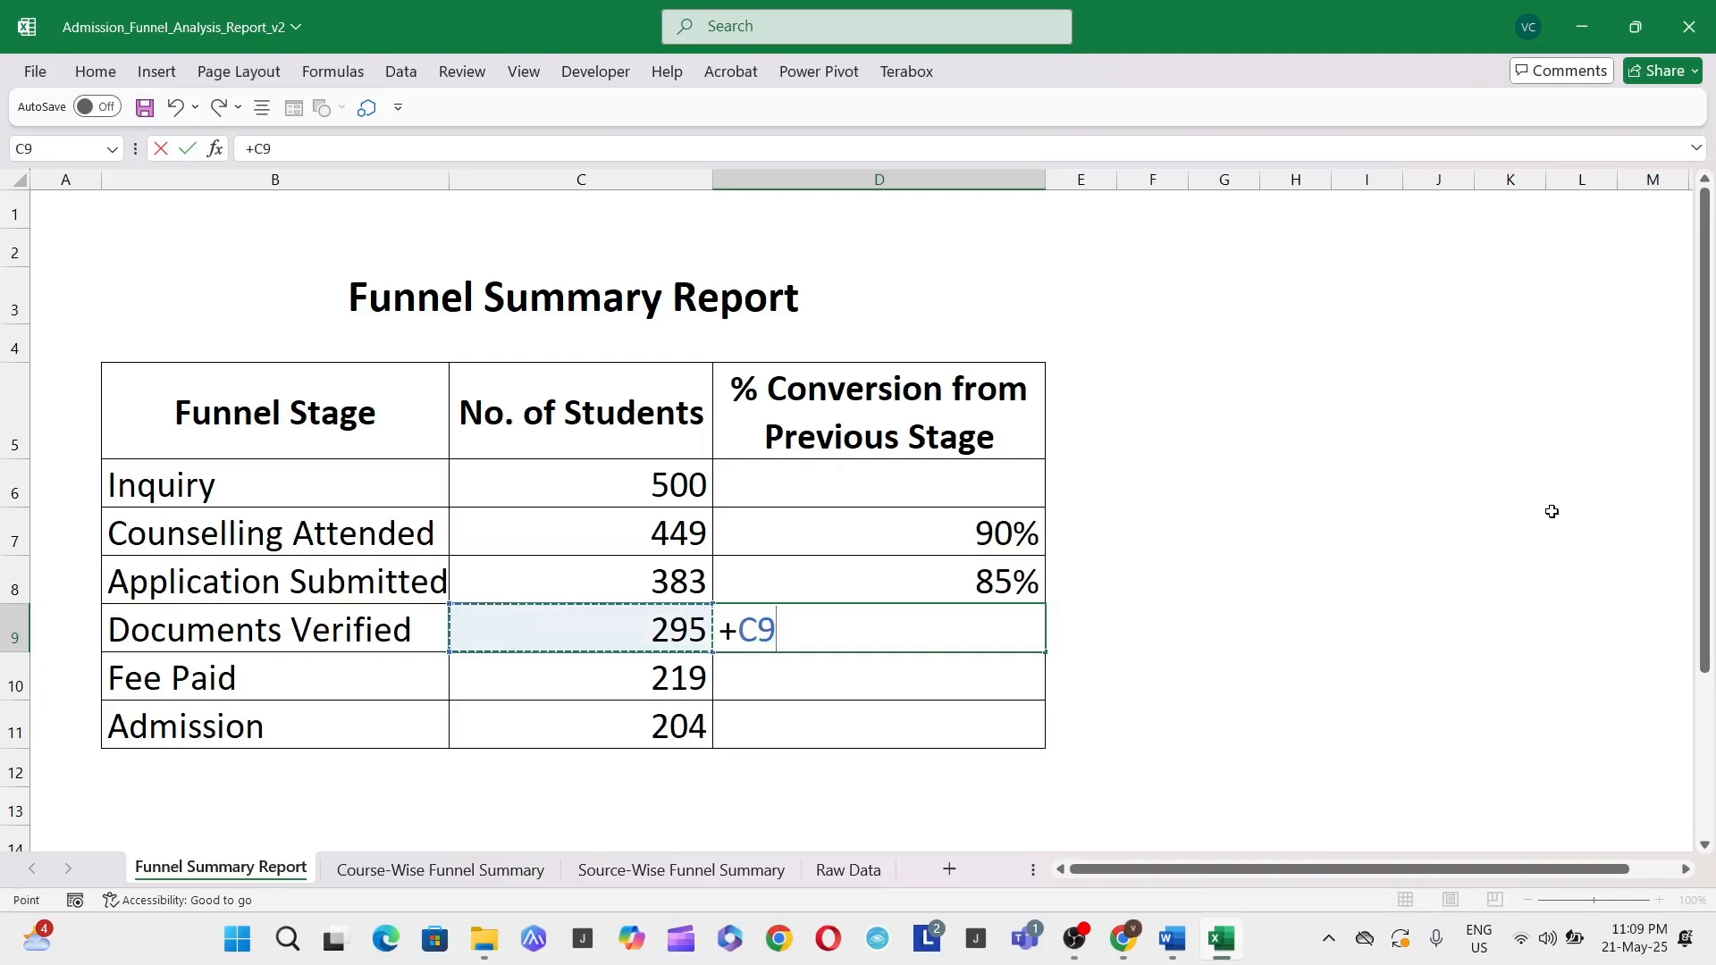
text(/)
key(Left)
key(Up)
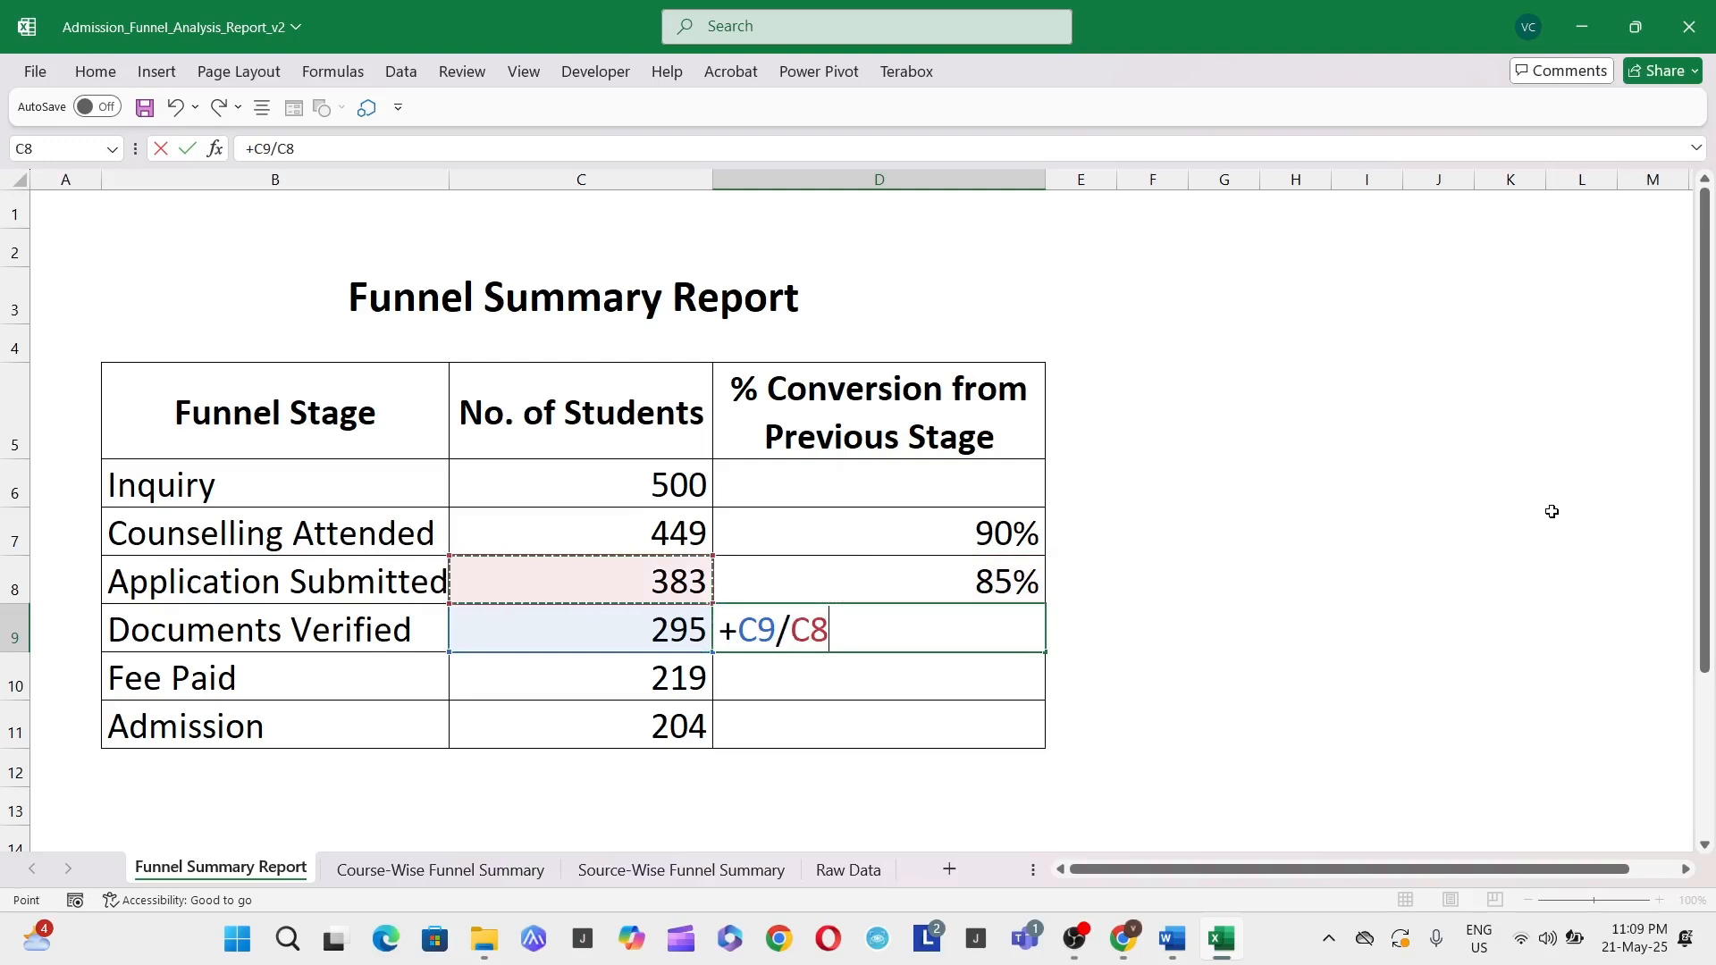
key(Return)
key(Up)
key(Down)
In D10, calculate the Fee Paid conversion by dividing C10 by C9
text(+)
key(Left)
text(/)
key(Left)
key(Up)
key(Return)
In D11, calculate the Admission conversion from the previous stage with +C11/C10
text(+)
key(Left)
text(/)
key(Up)
key(Left)
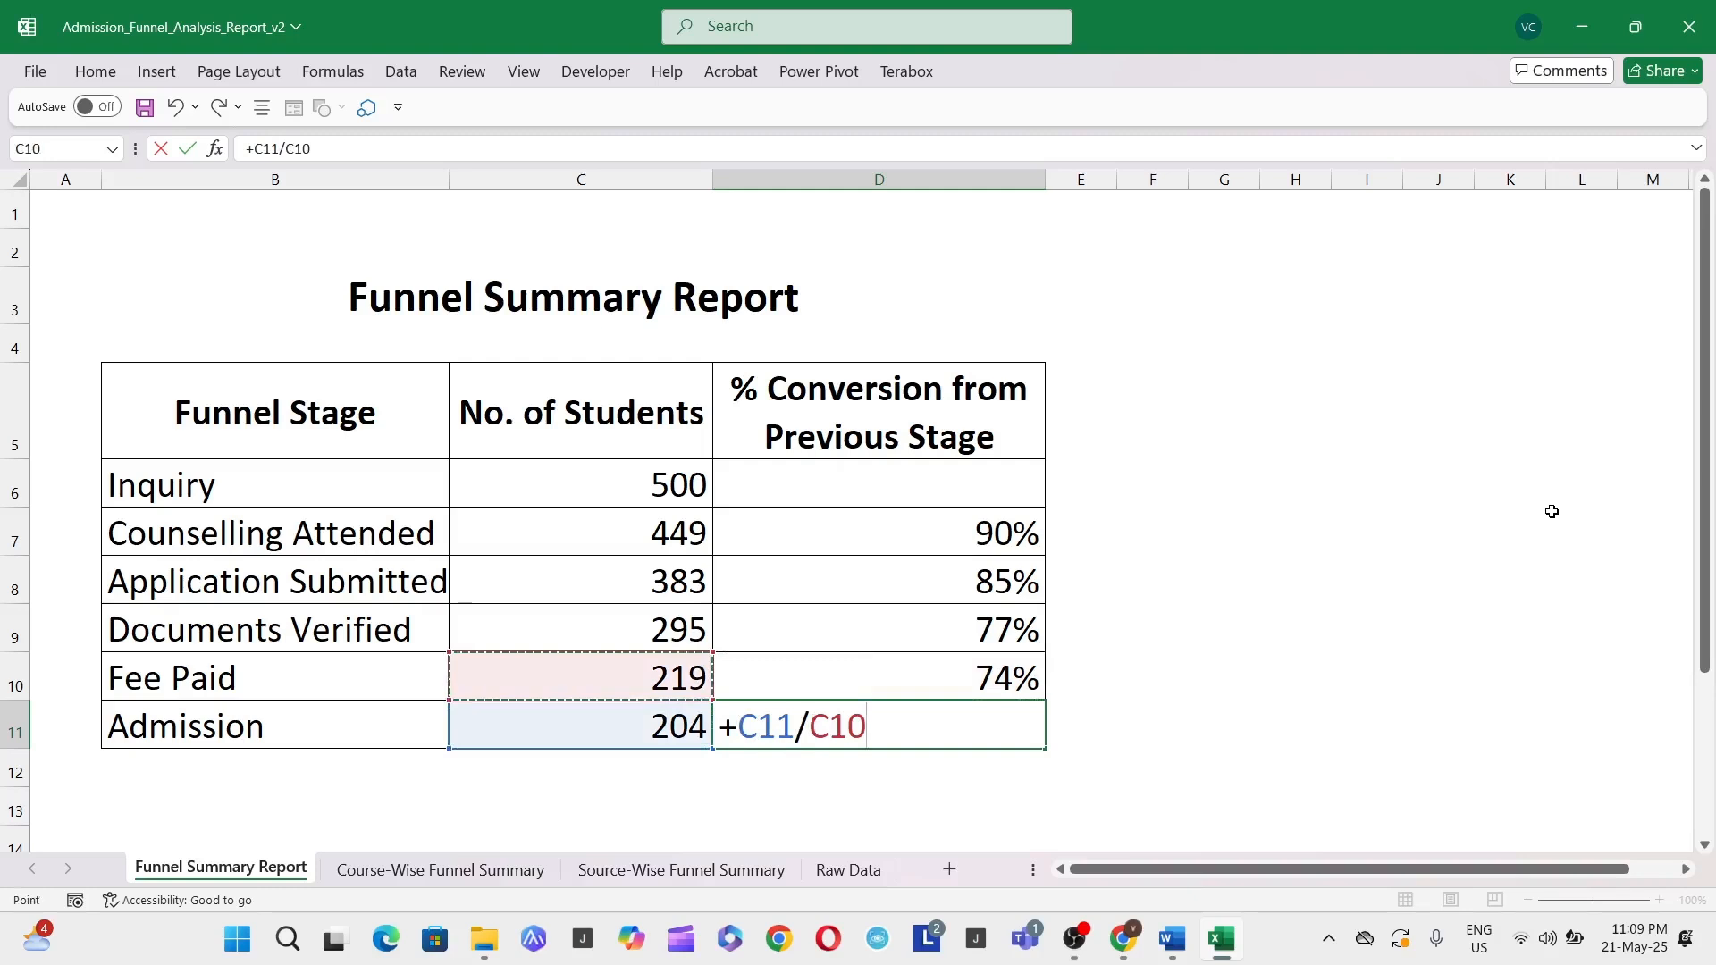
key(Return)
key(Up)
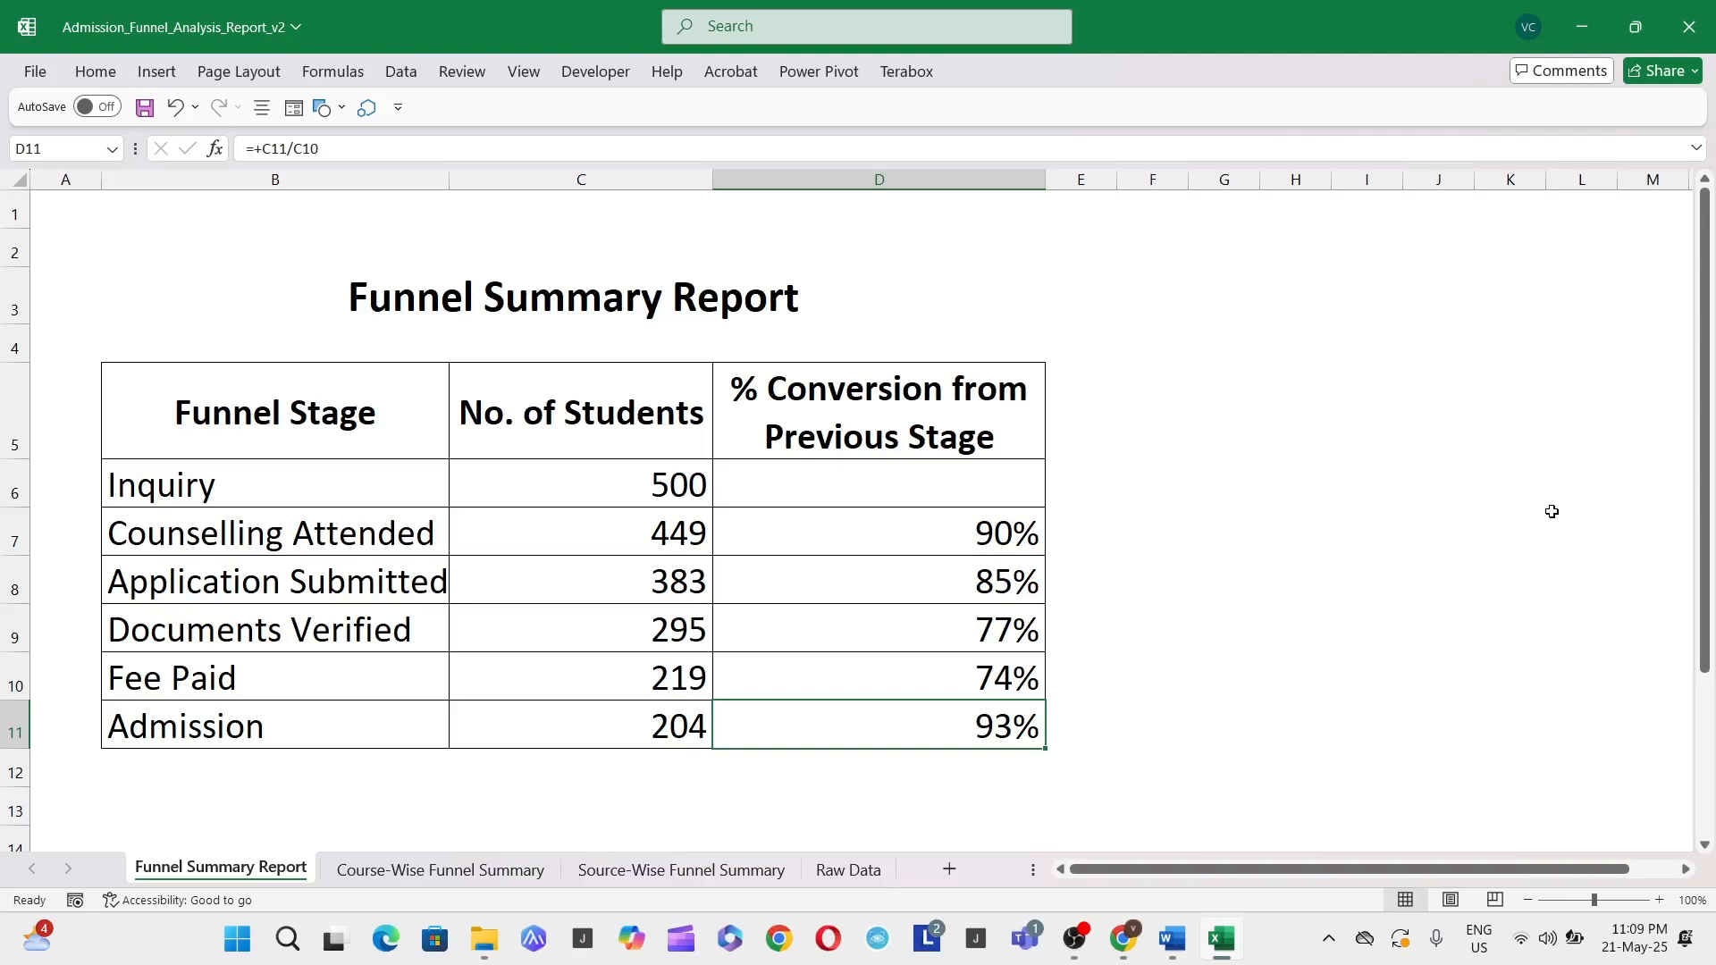
key(Up)
key(Up)
key(Up)
key(Right)
key(Right)
key(Right)
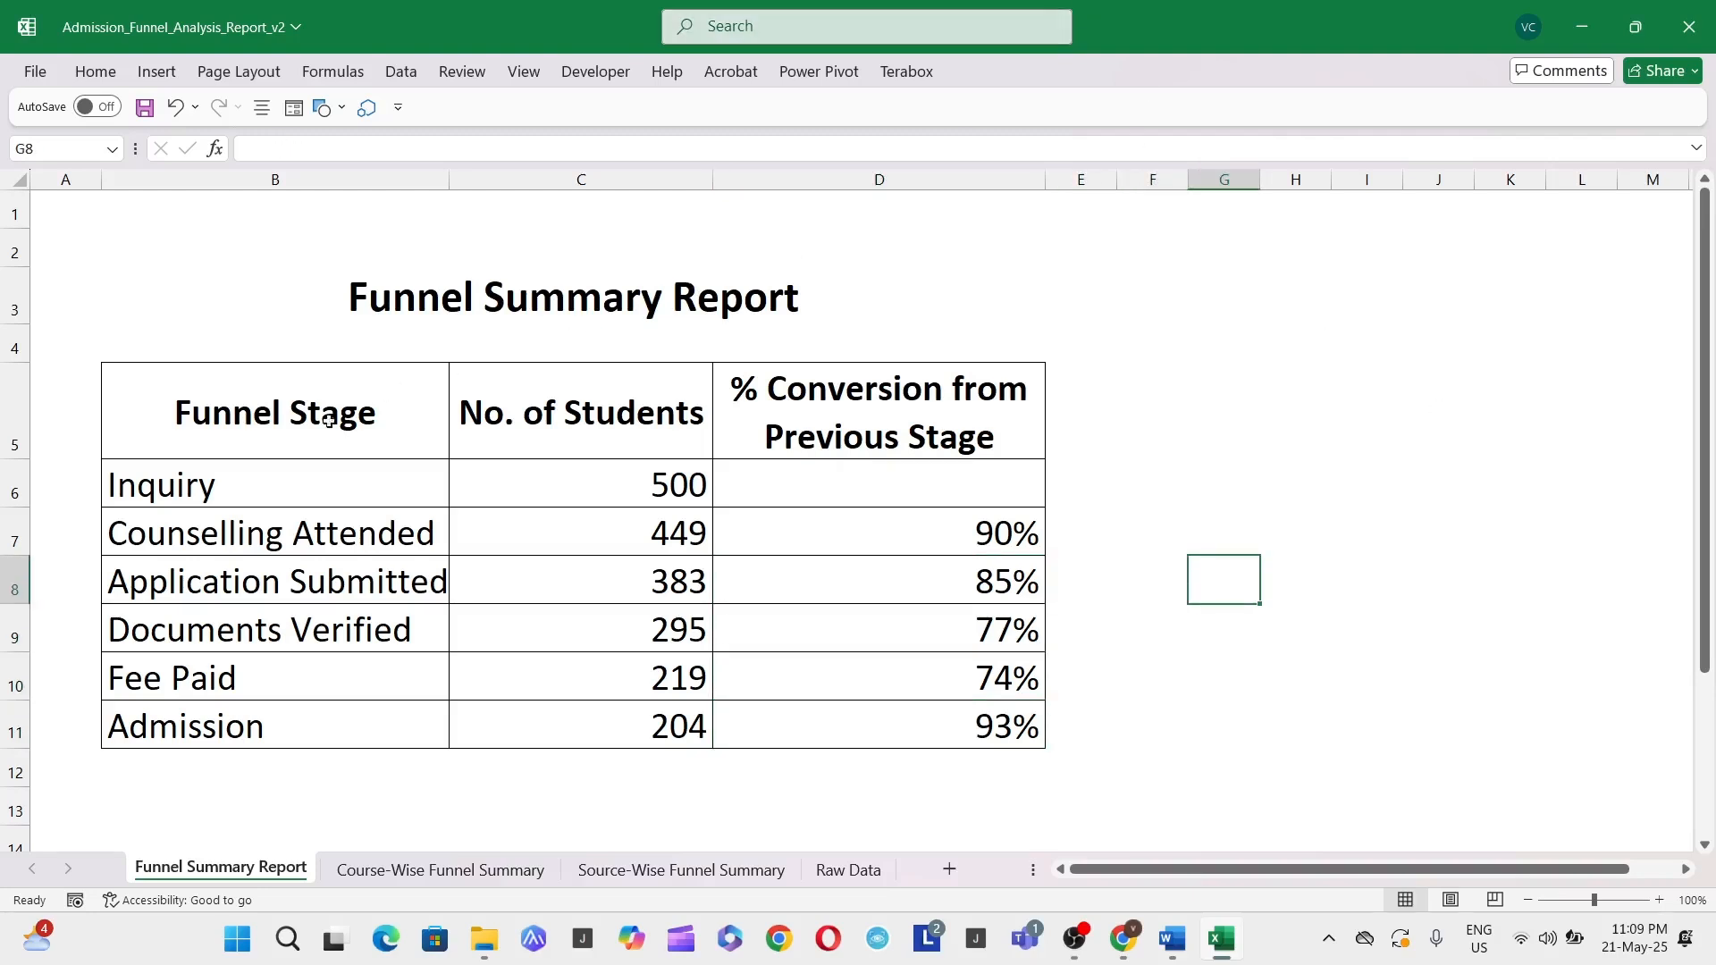
Insert a 2-D clustered column chart from the Funnel Stage and No. of Students data in B5:C11
drag(279, 436, 625, 732)
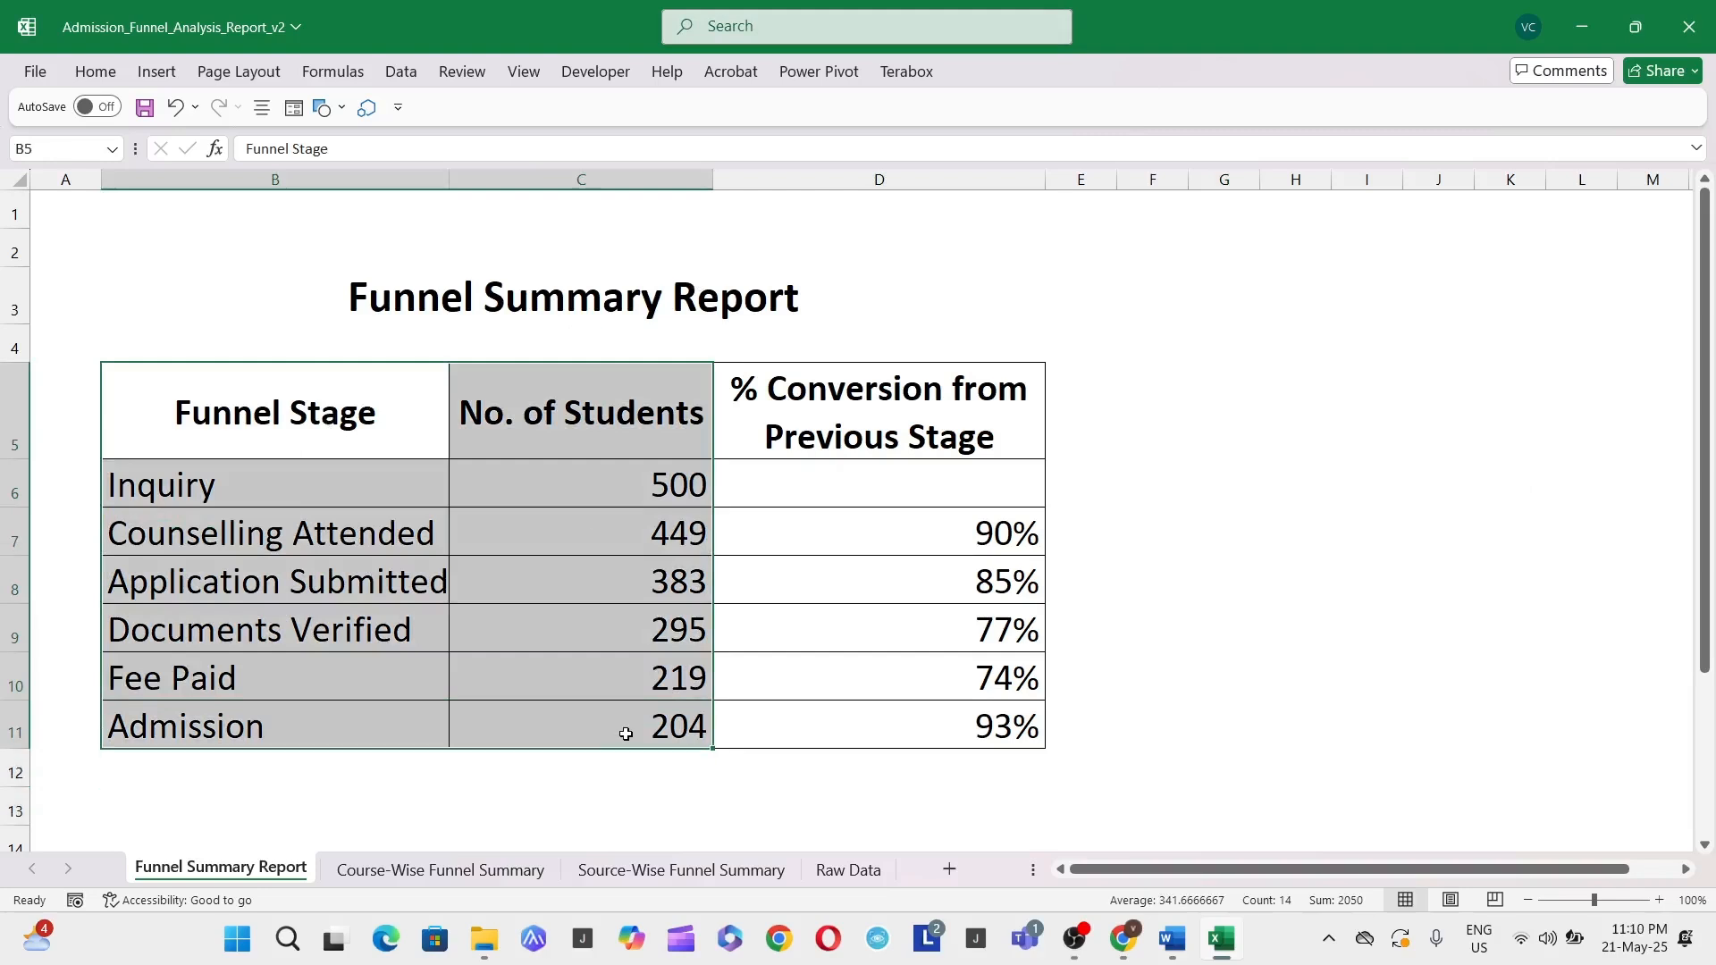
click(156, 73)
click(679, 106)
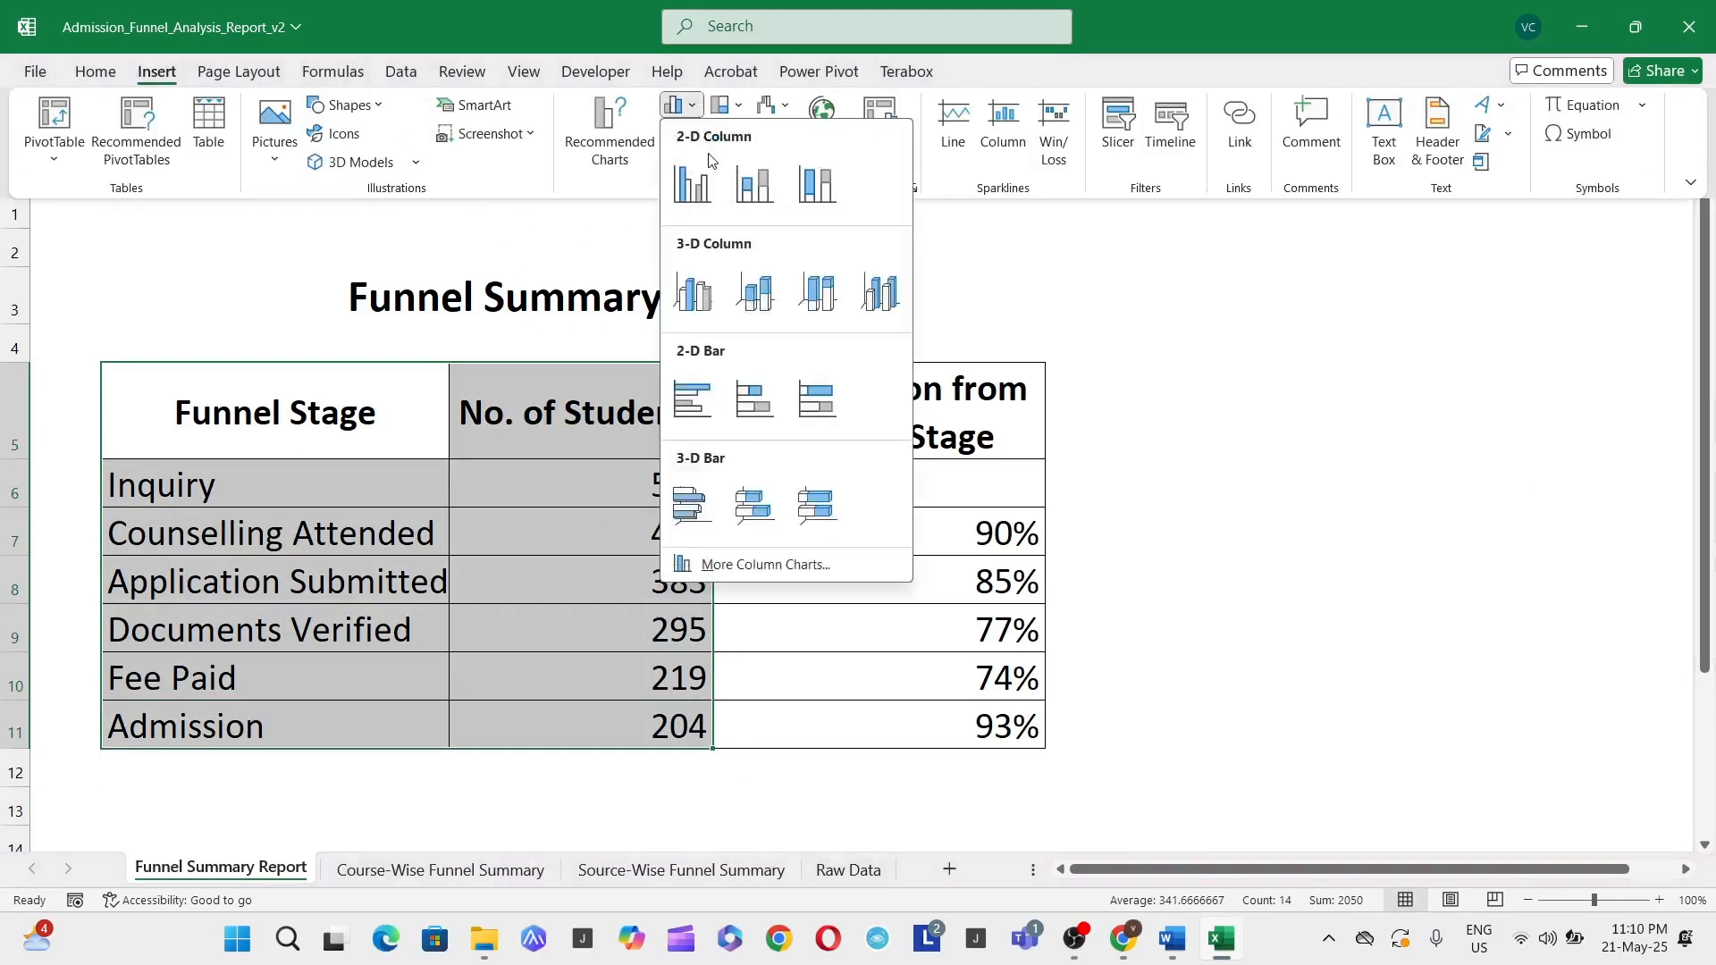
click(709, 190)
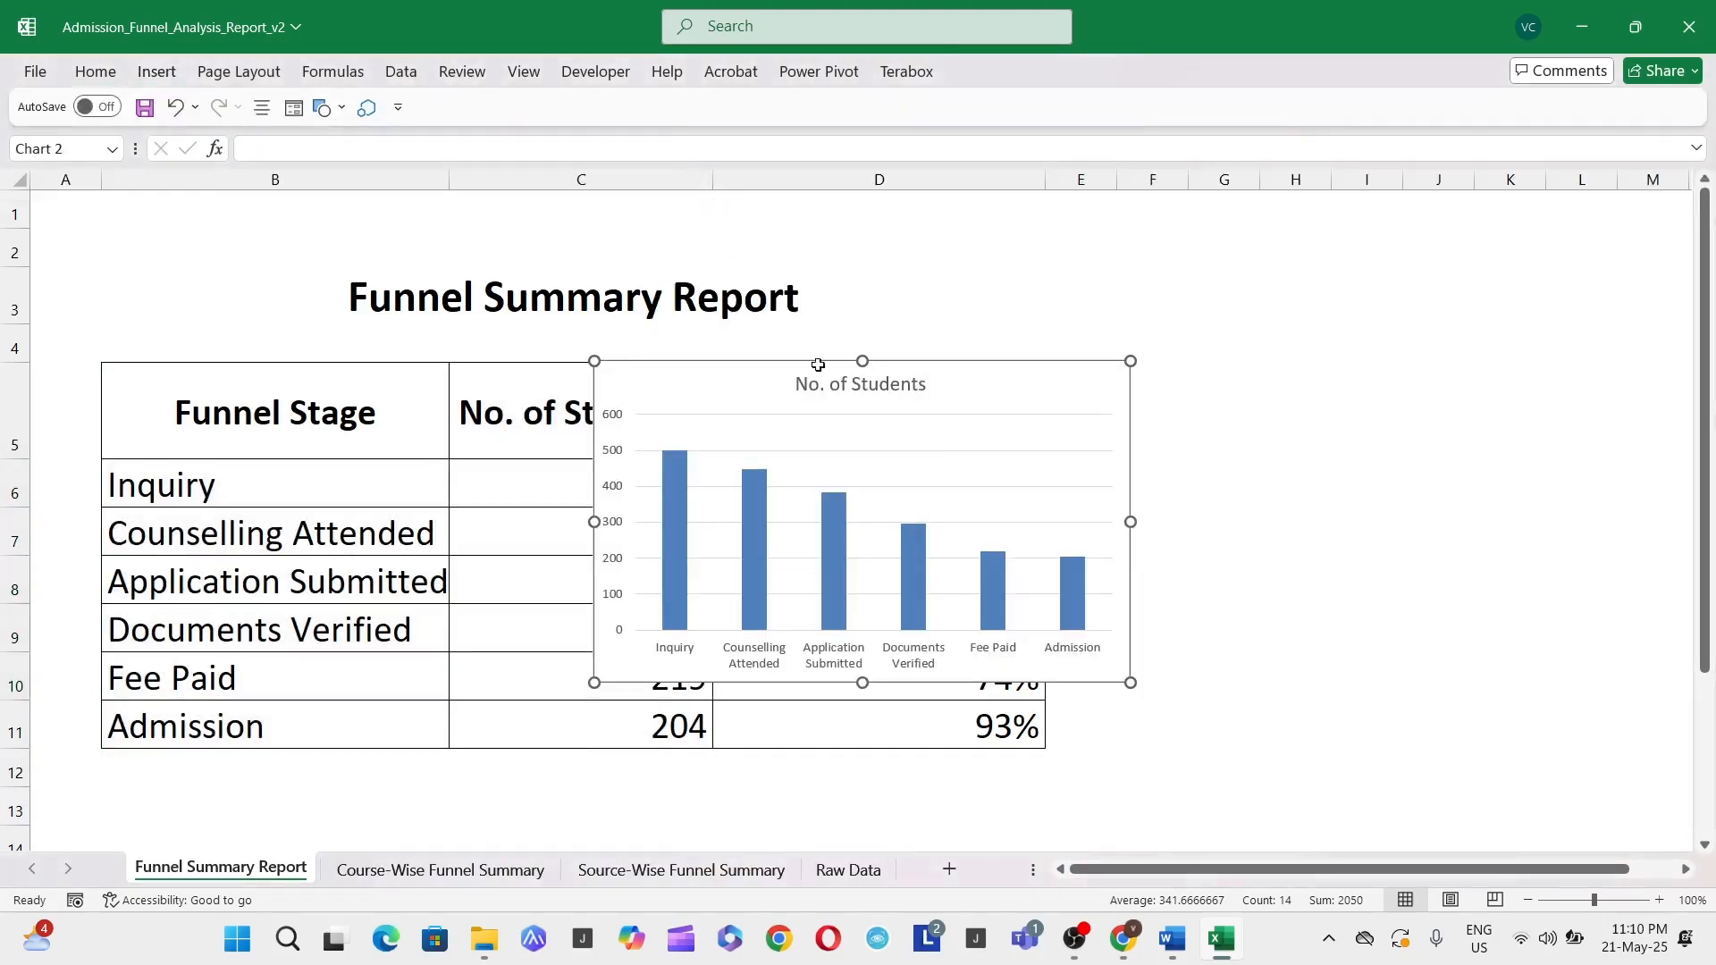
Place the No. of Students chart beside the summary table and extend its height to the bottom of the Admission row
drag(1005, 412, 1478, 413)
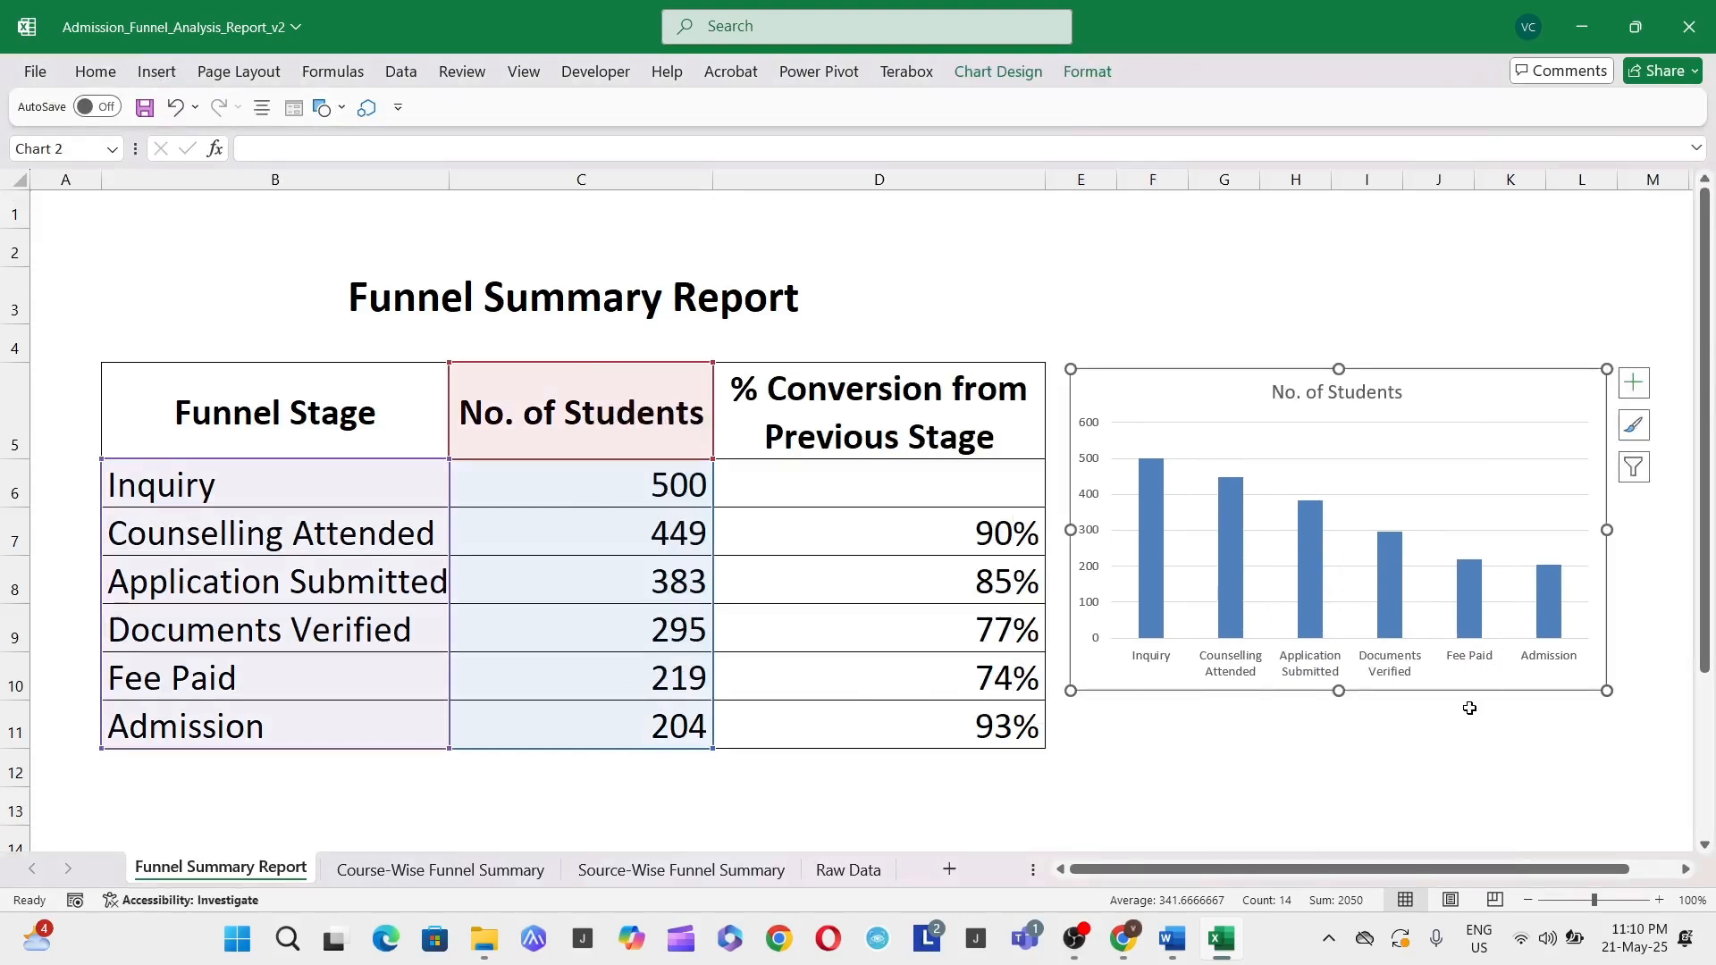
drag(1338, 692, 1338, 749)
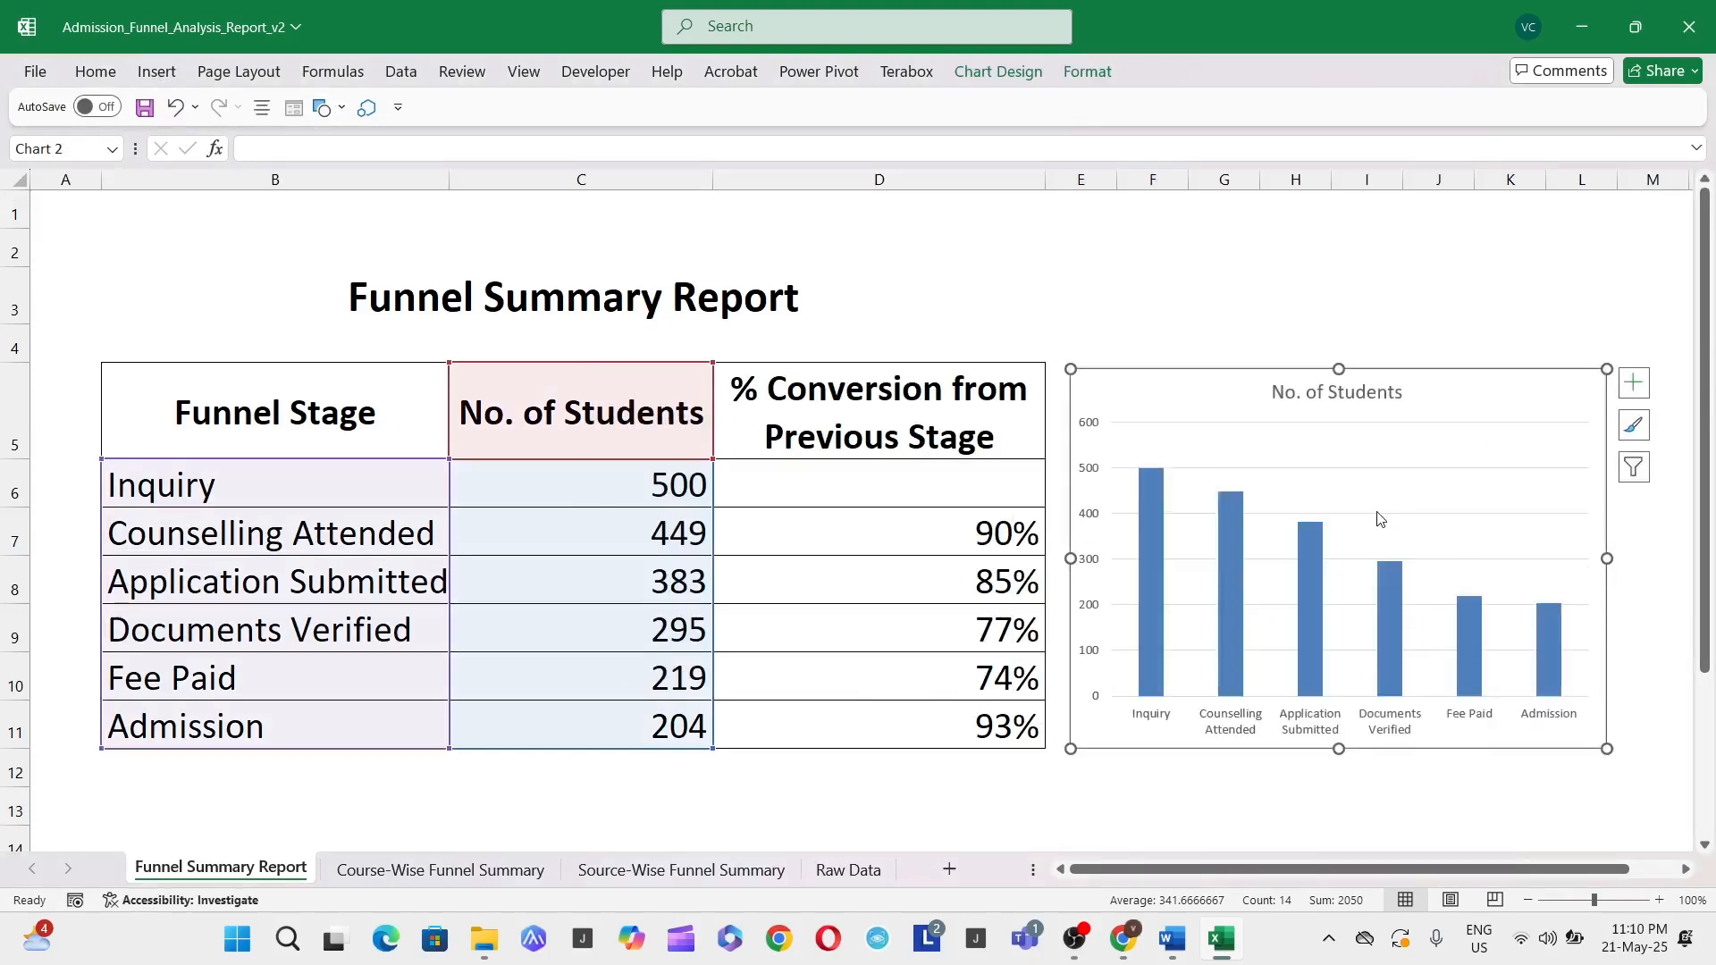
Widen the columns of the No. of Students chart by setting the series gap width to 35%
double_click(1313, 540)
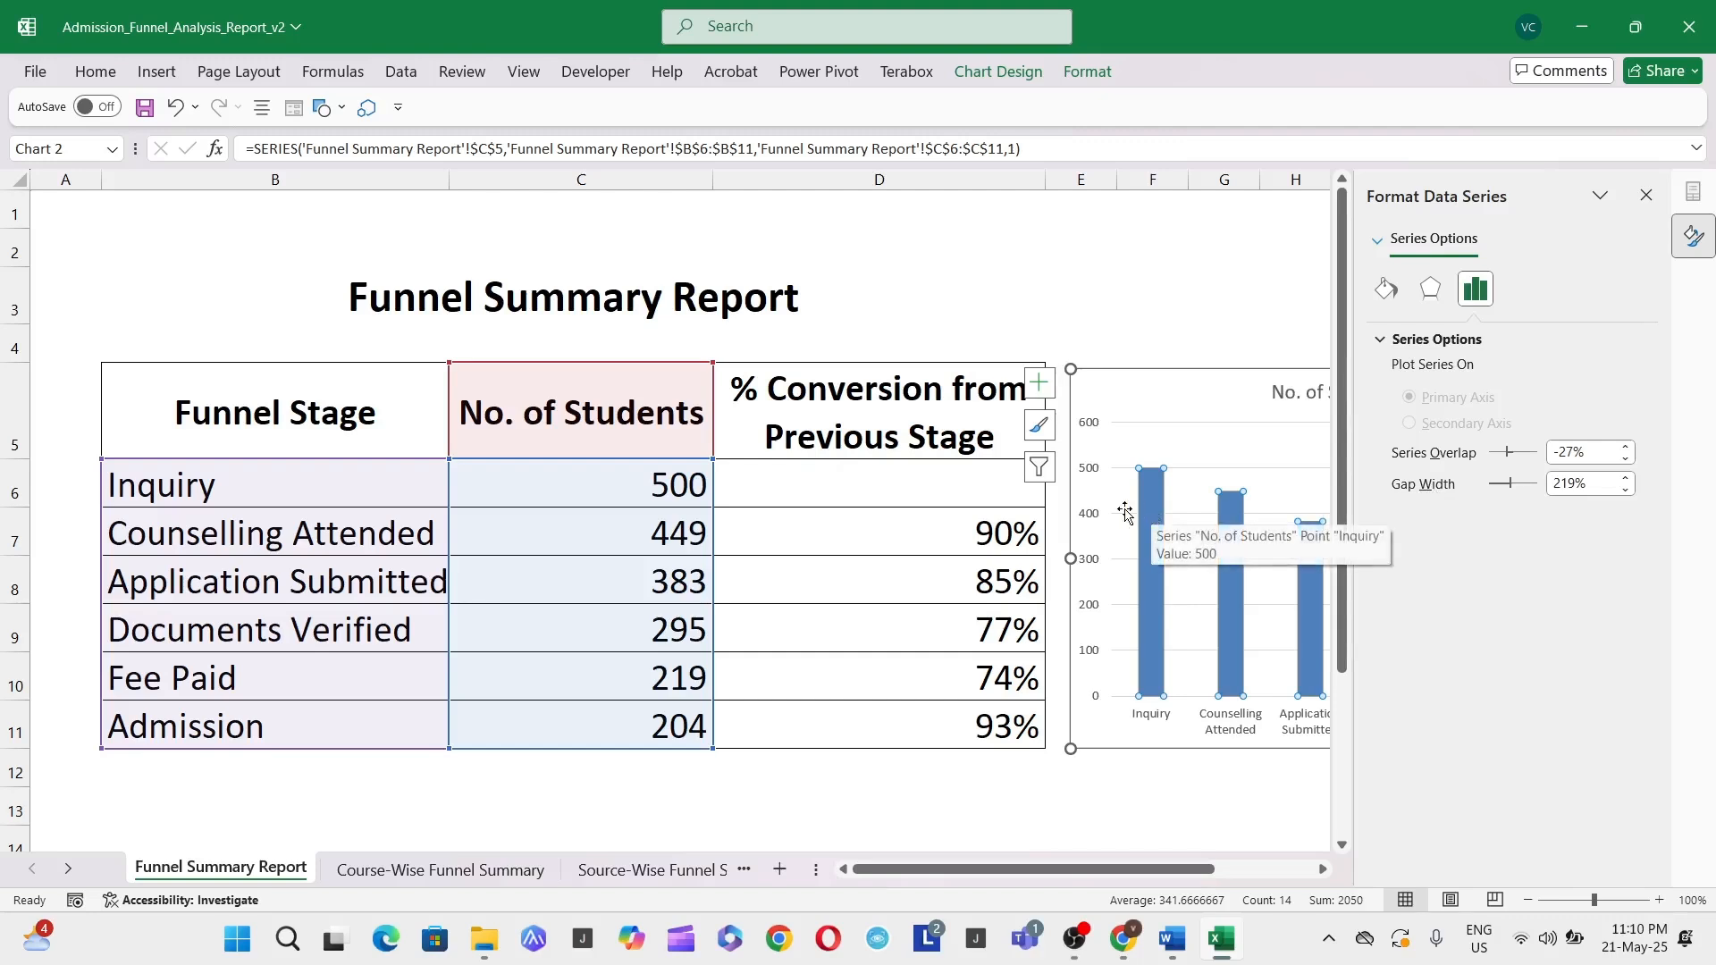
click(1501, 485)
click(1501, 486)
drag(1499, 487, 1494, 488)
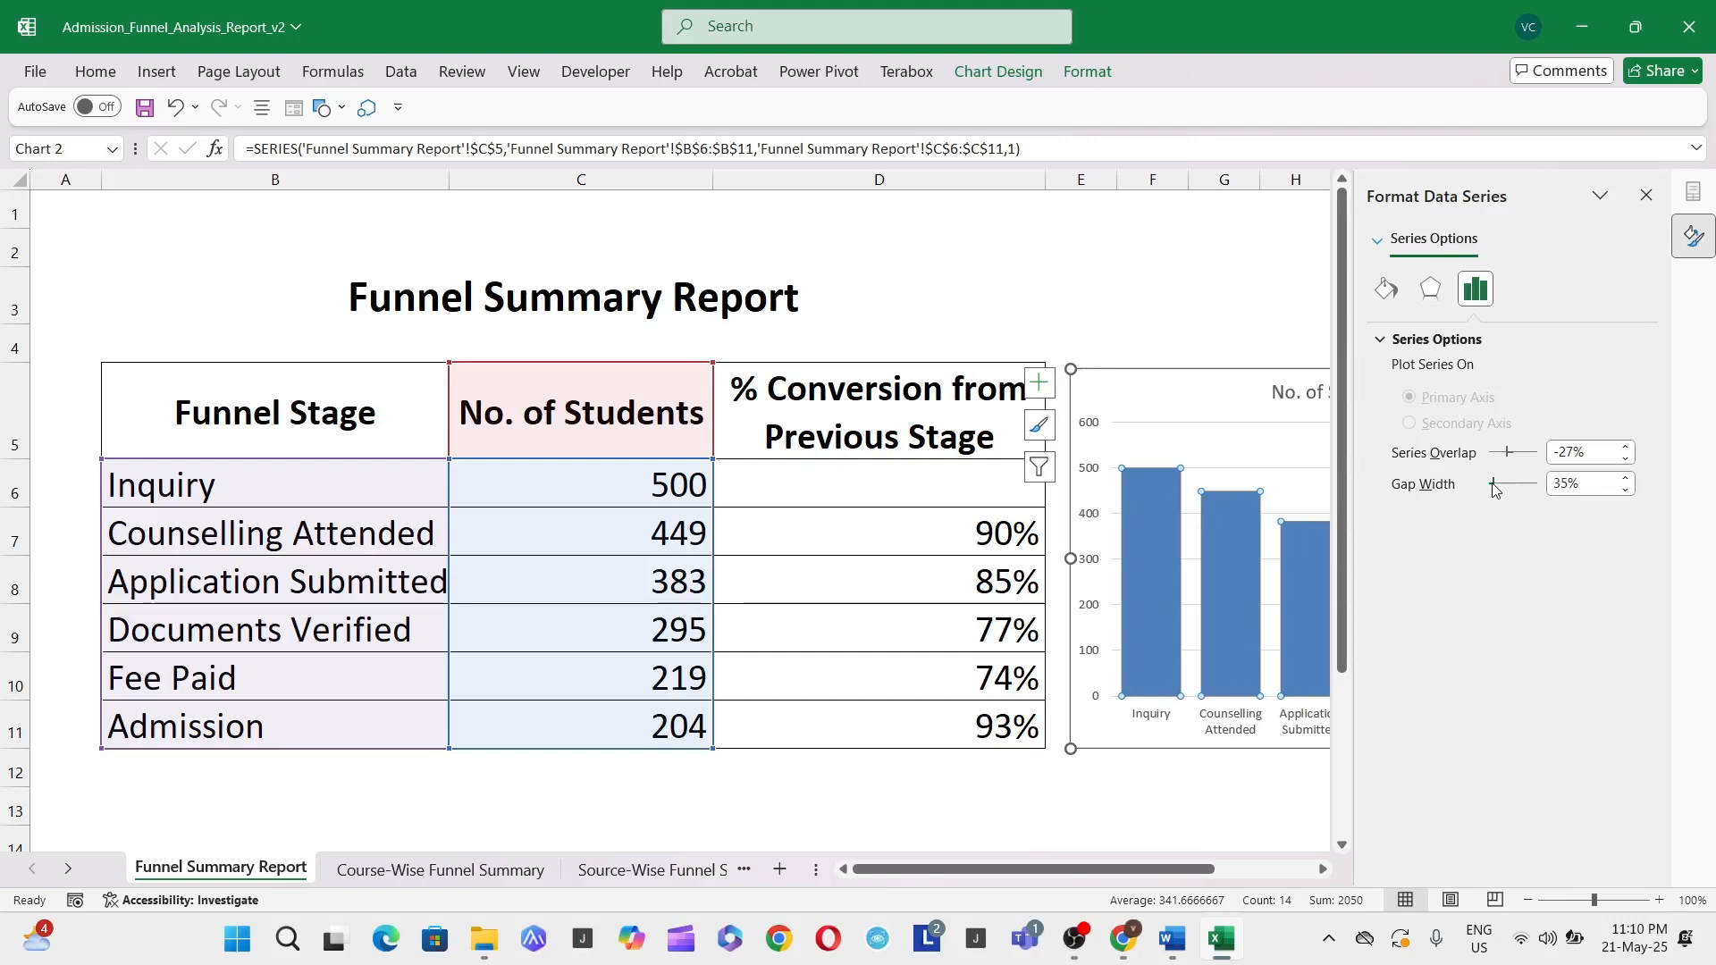
click(1229, 313)
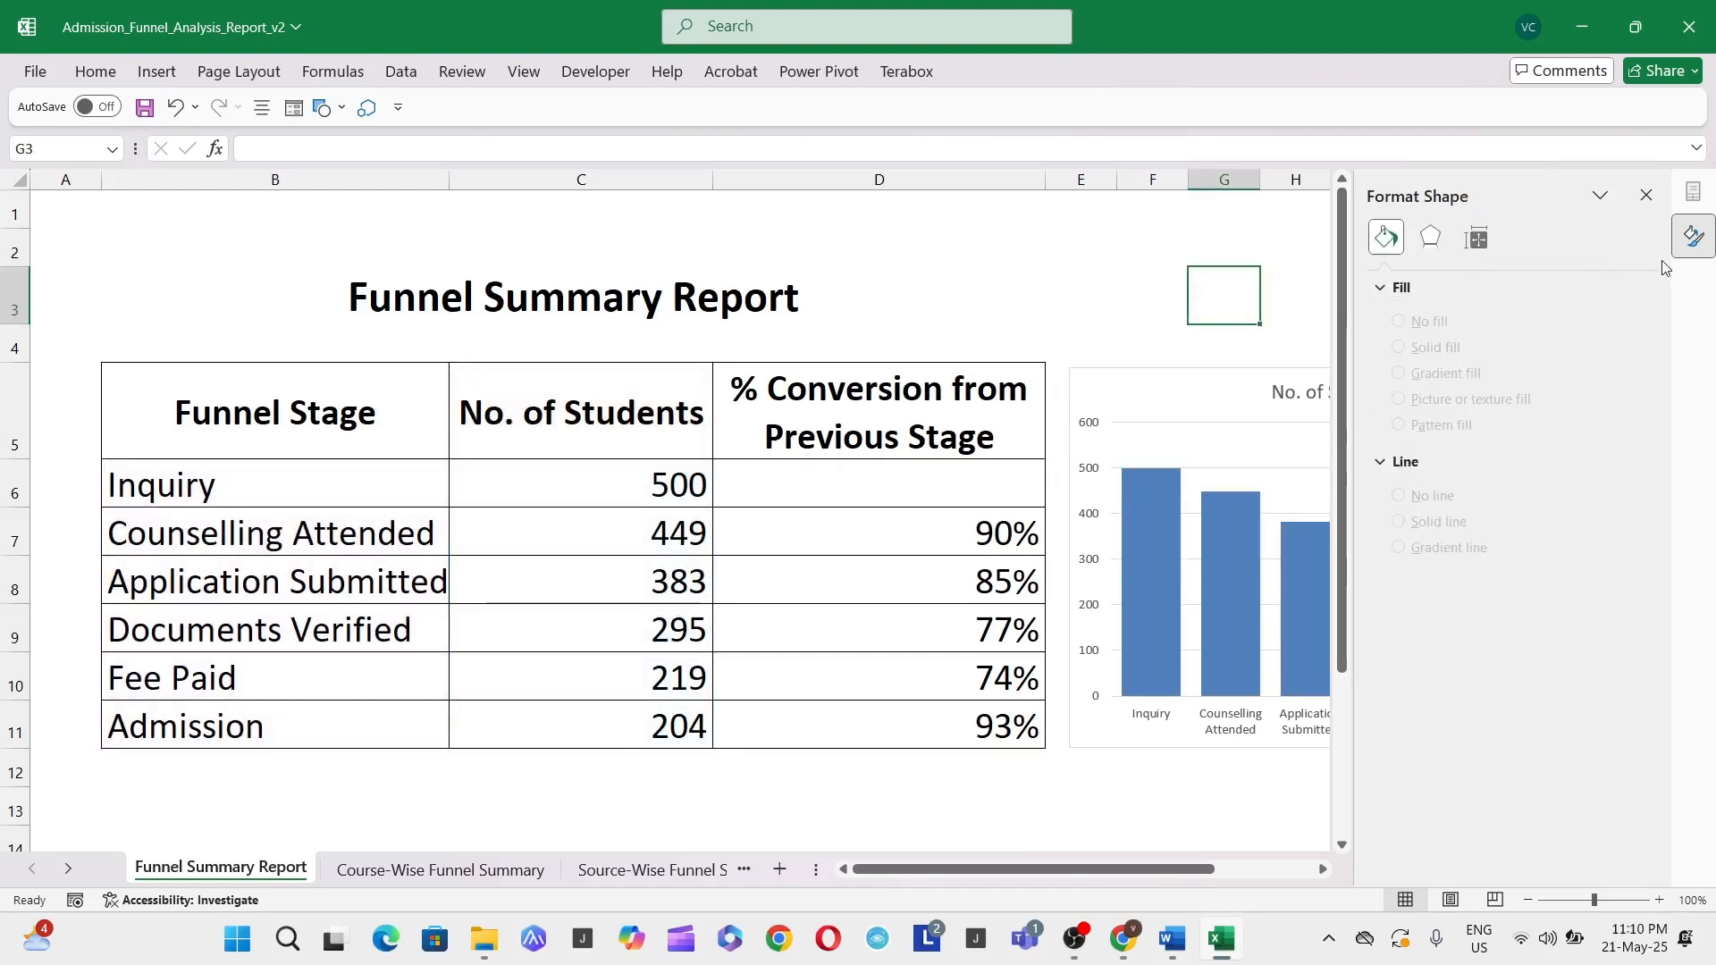
click(1646, 195)
Fill all columns of the No. of Students series with the dark orange theme colour
click(1243, 588)
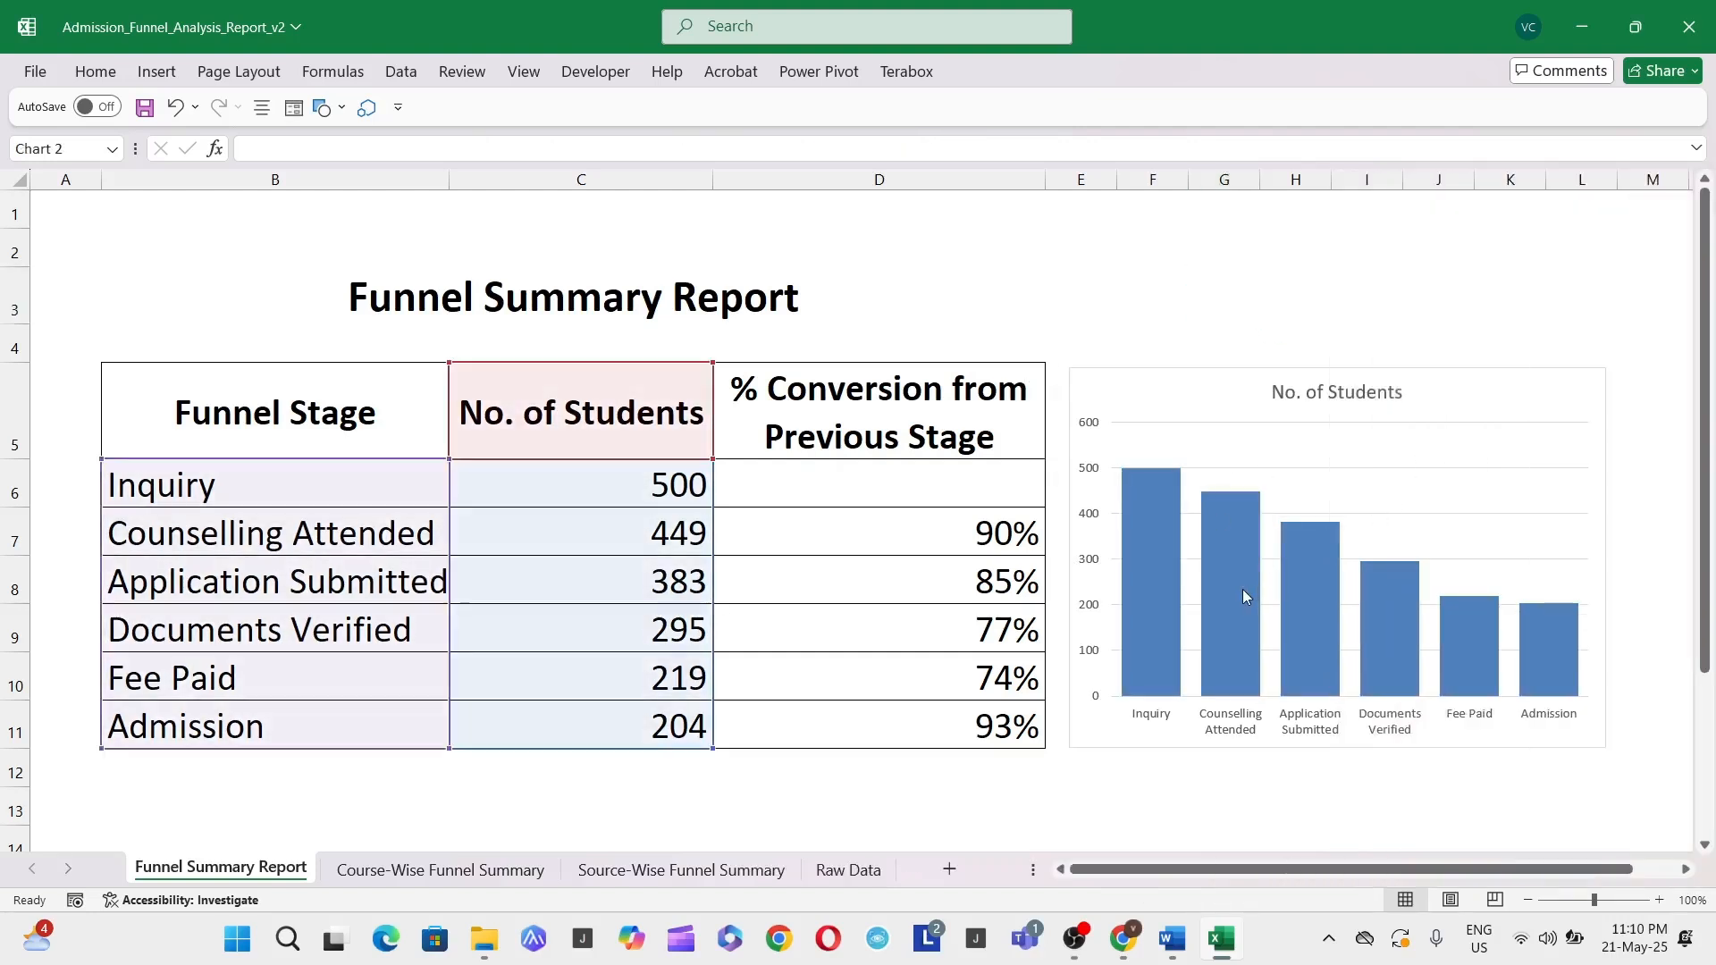
right_click(1243, 588)
click(1288, 527)
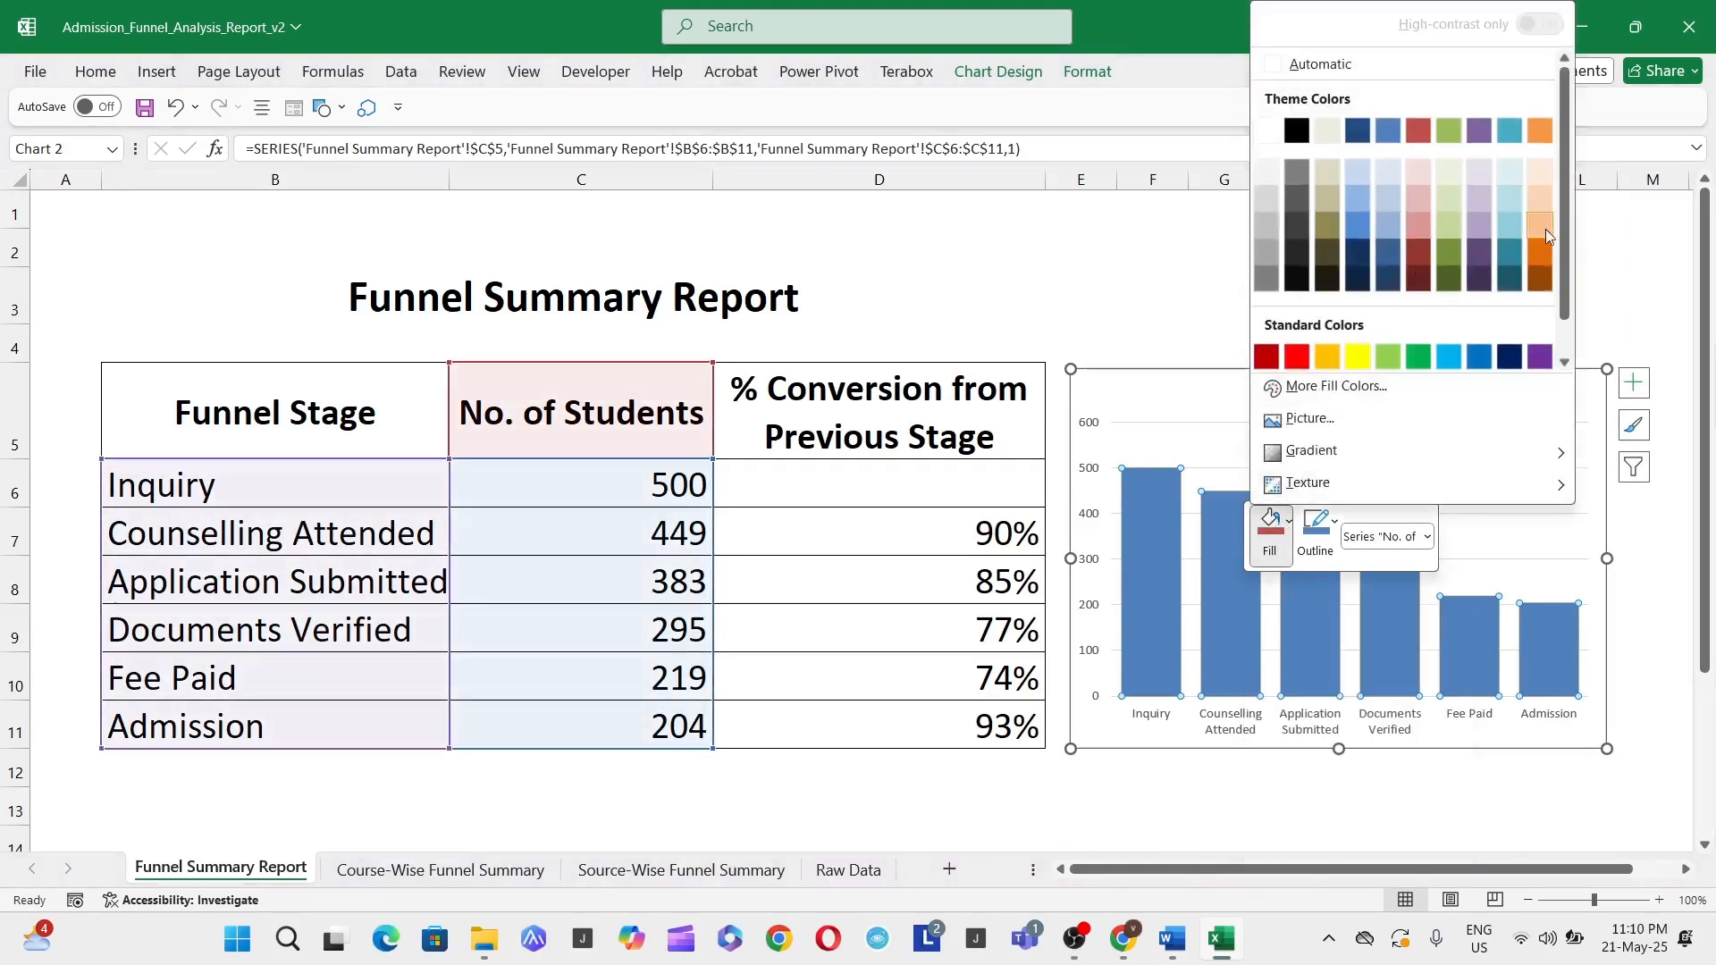
click(1550, 256)
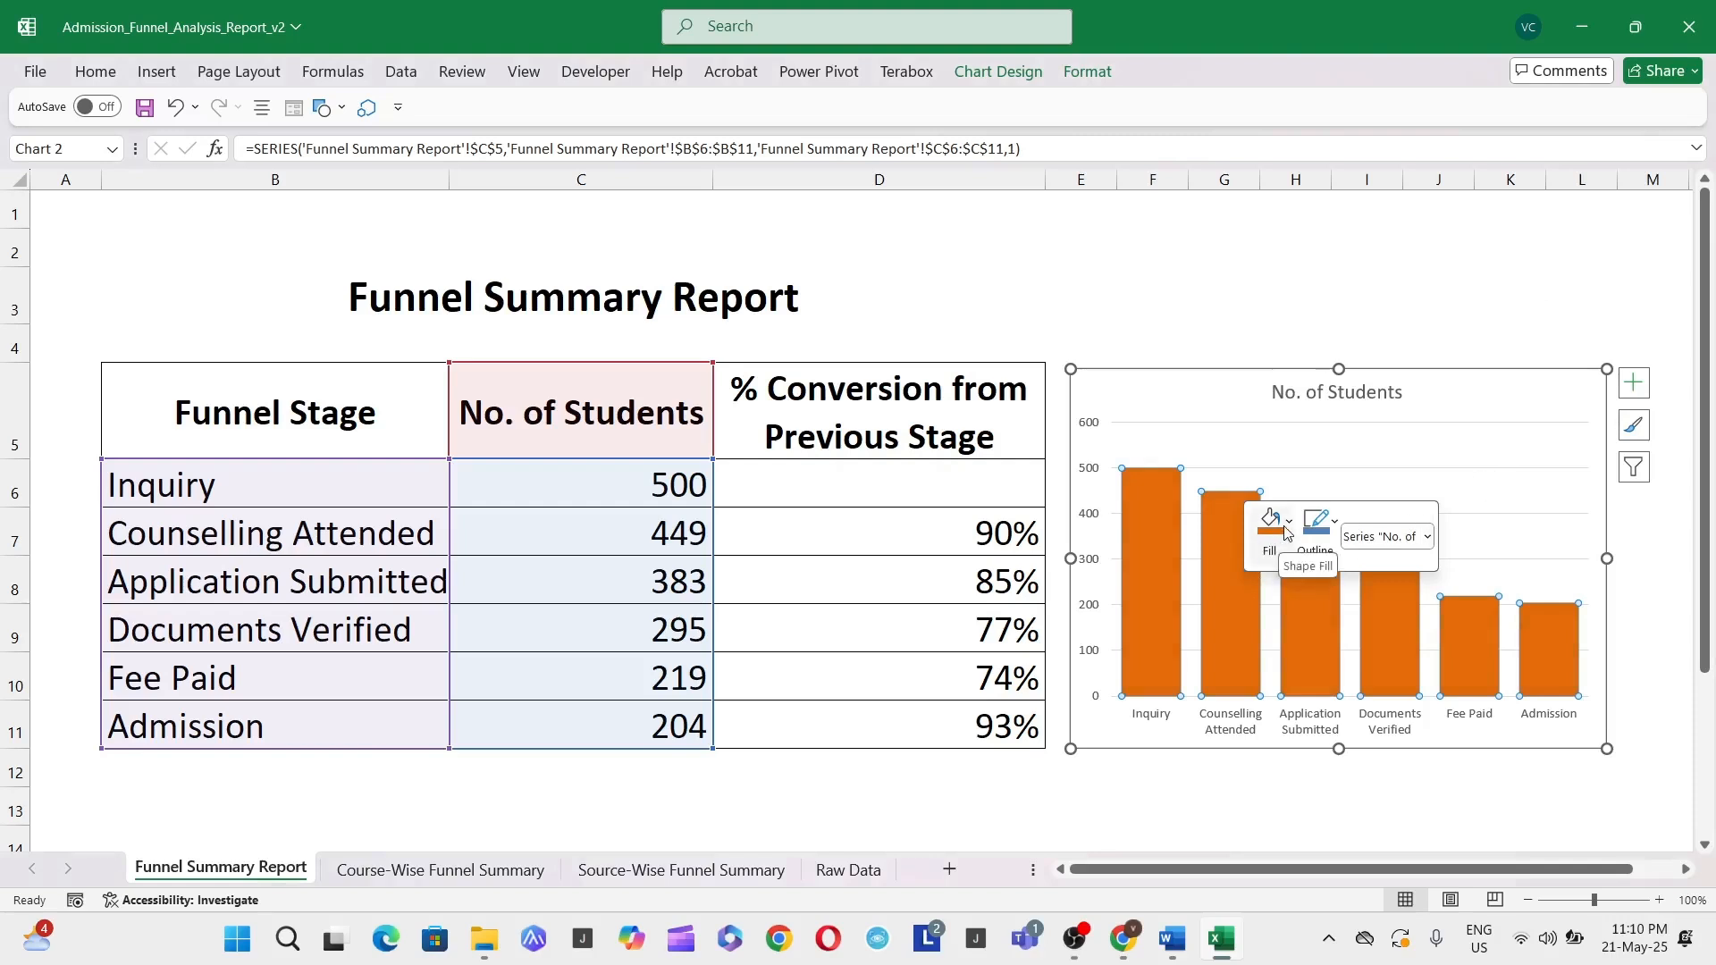
Fill only the Counselling Attended column of the chart with the light blue theme colour
double_click(1244, 578)
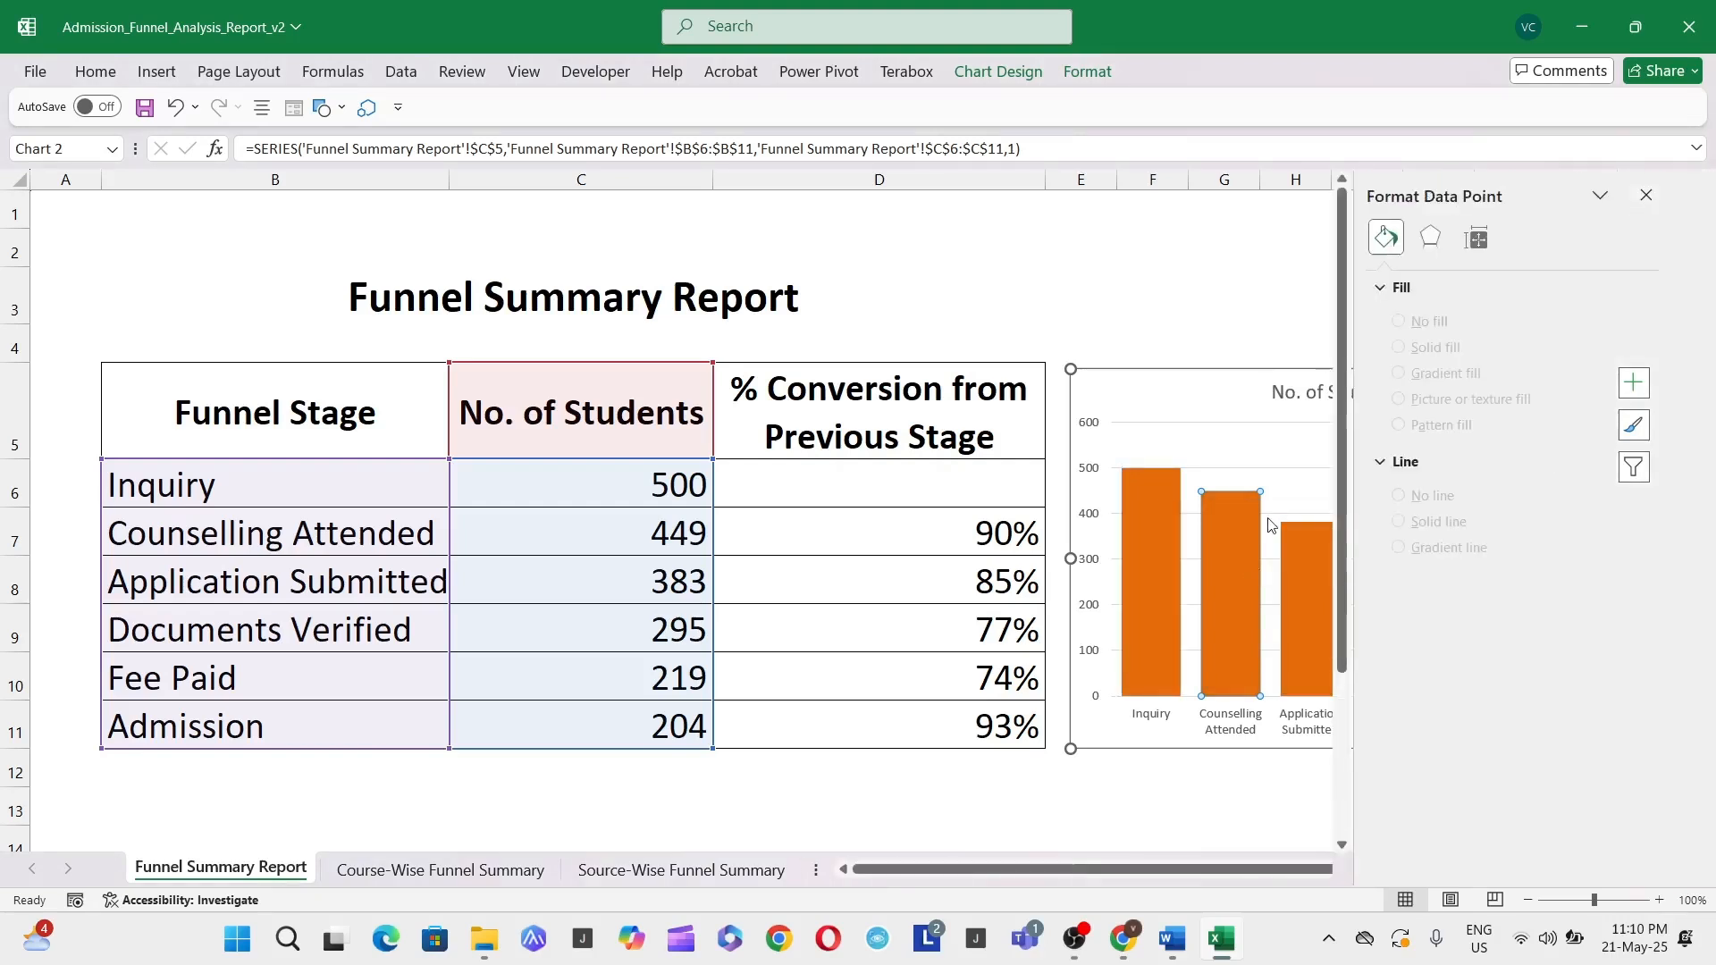
right_click(1235, 545)
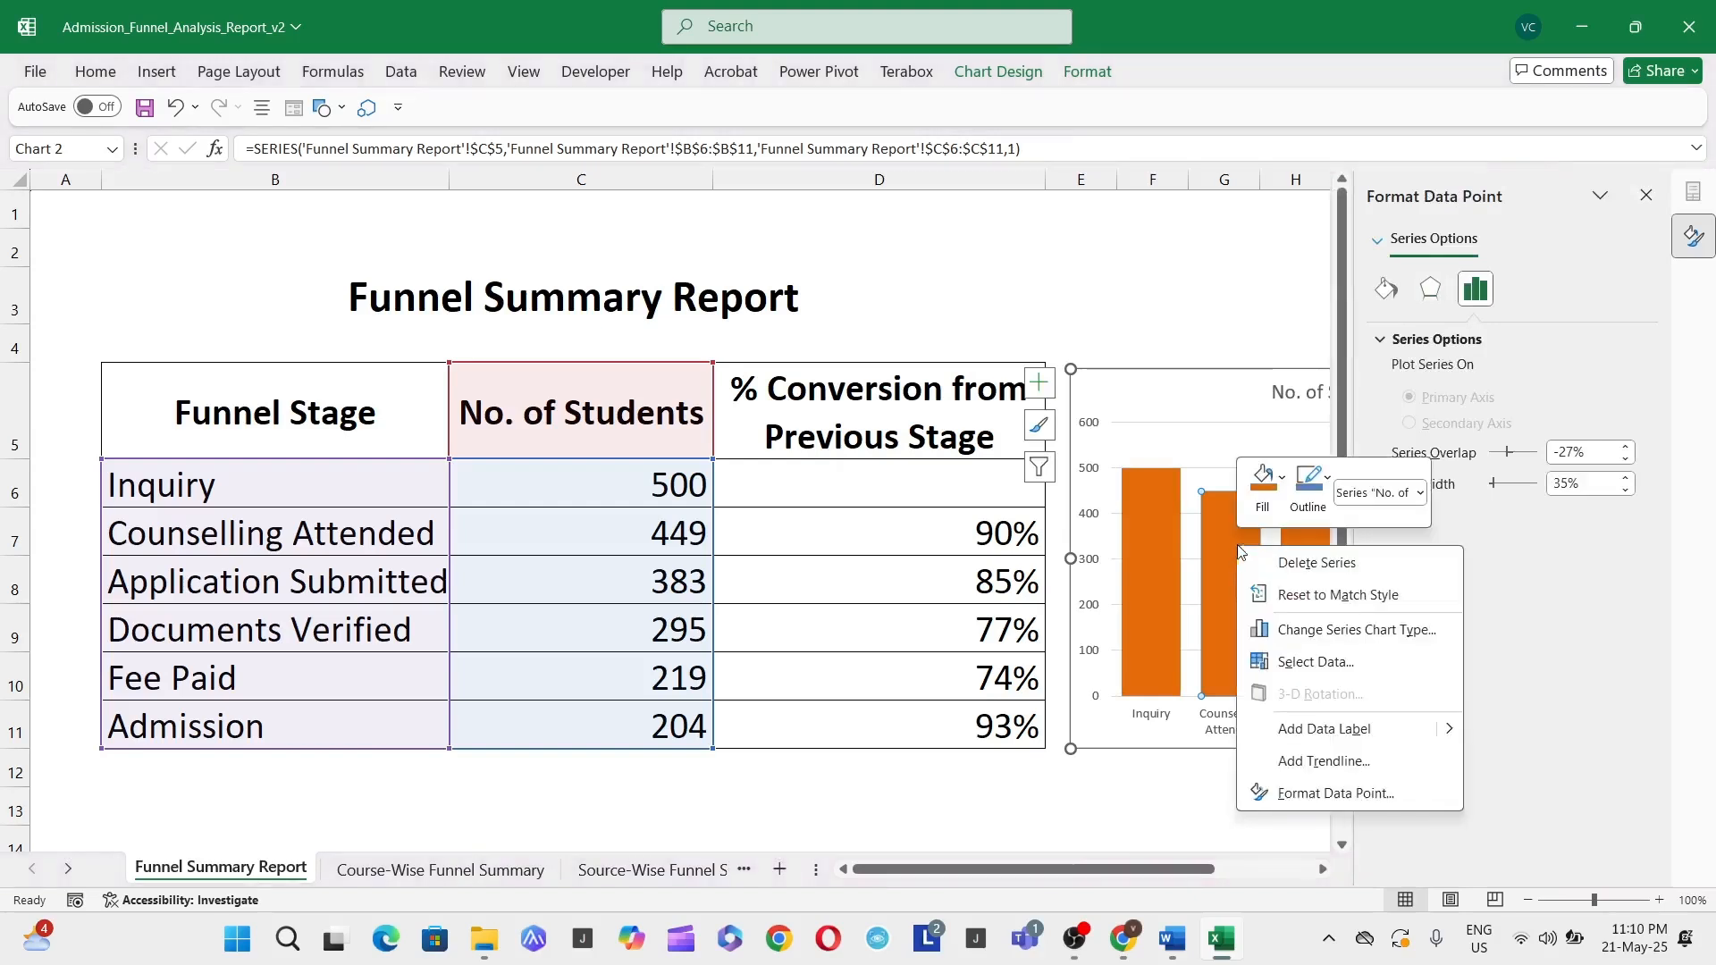
click(1284, 478)
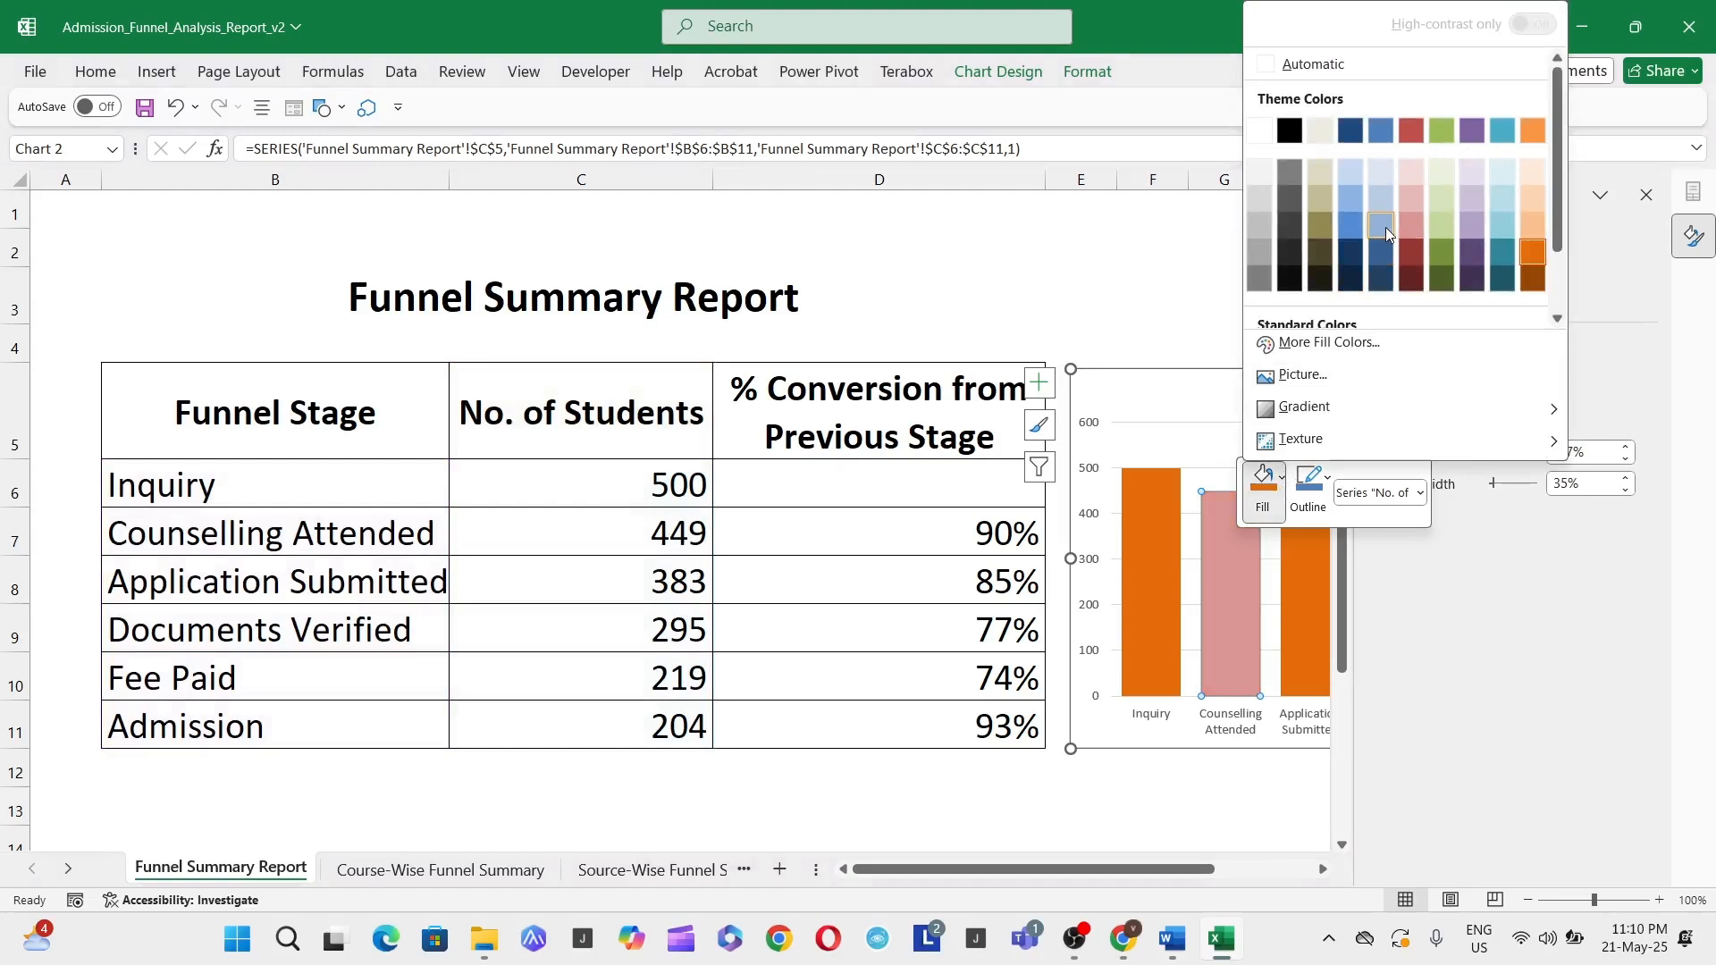
key(Escape)
click(1233, 433)
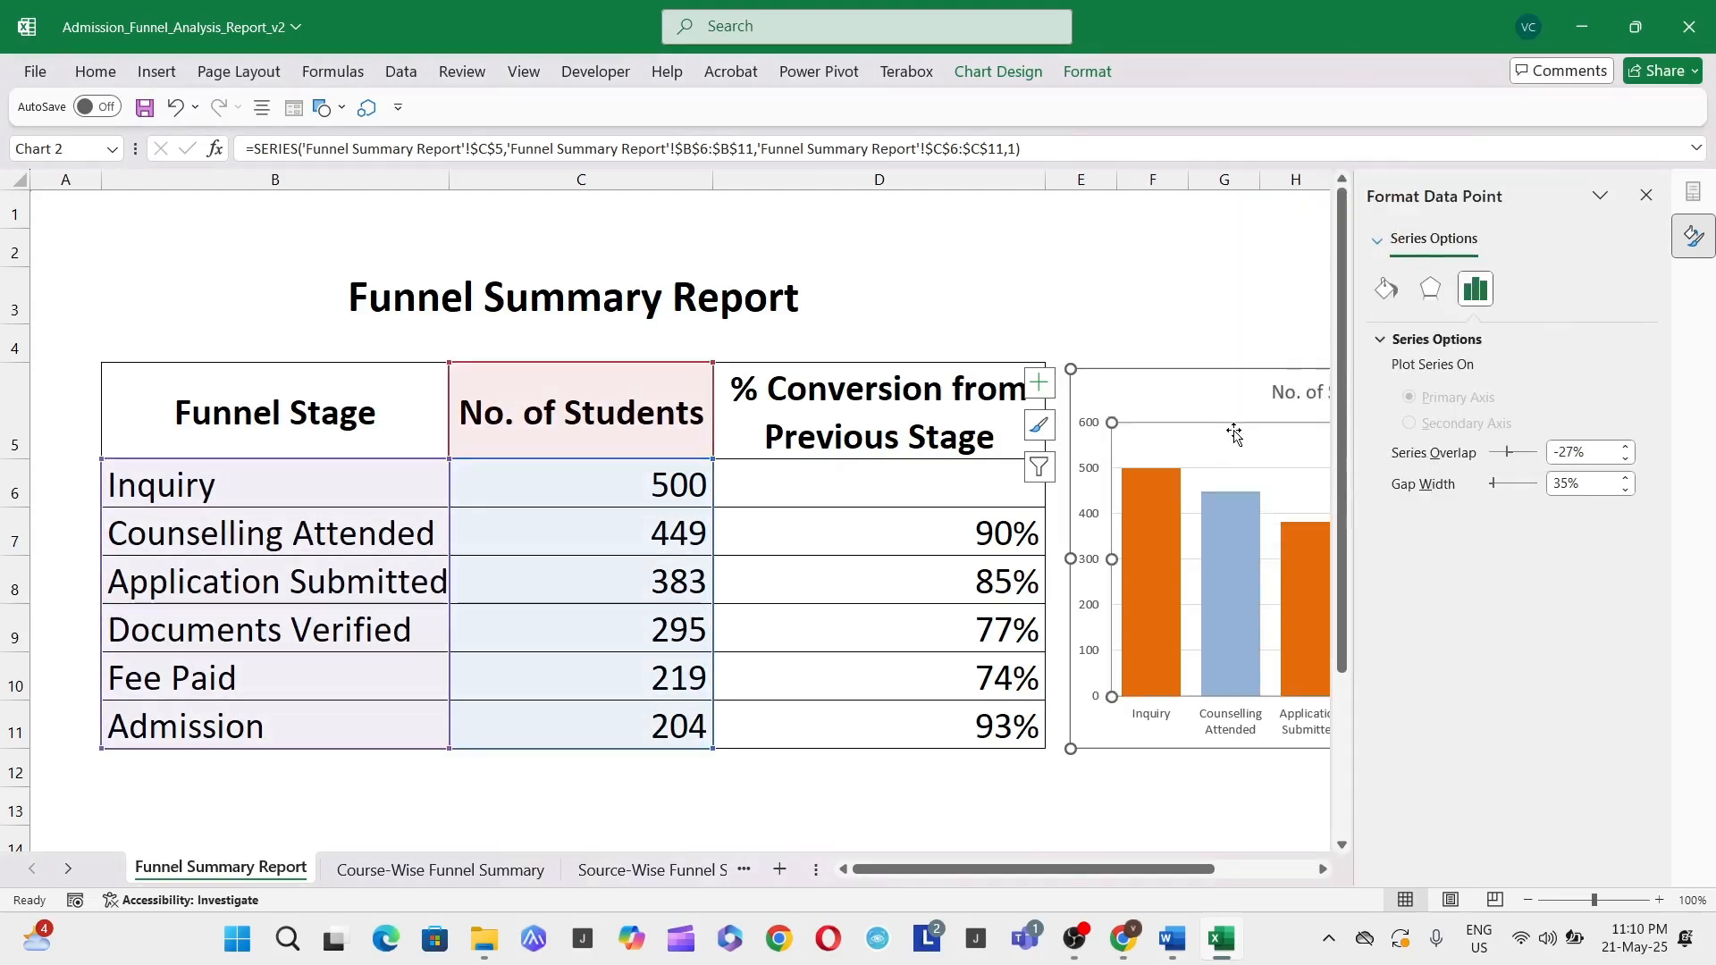
Fill only the Application Submitted column of the chart with the darkest teal theme colour
click(1305, 592)
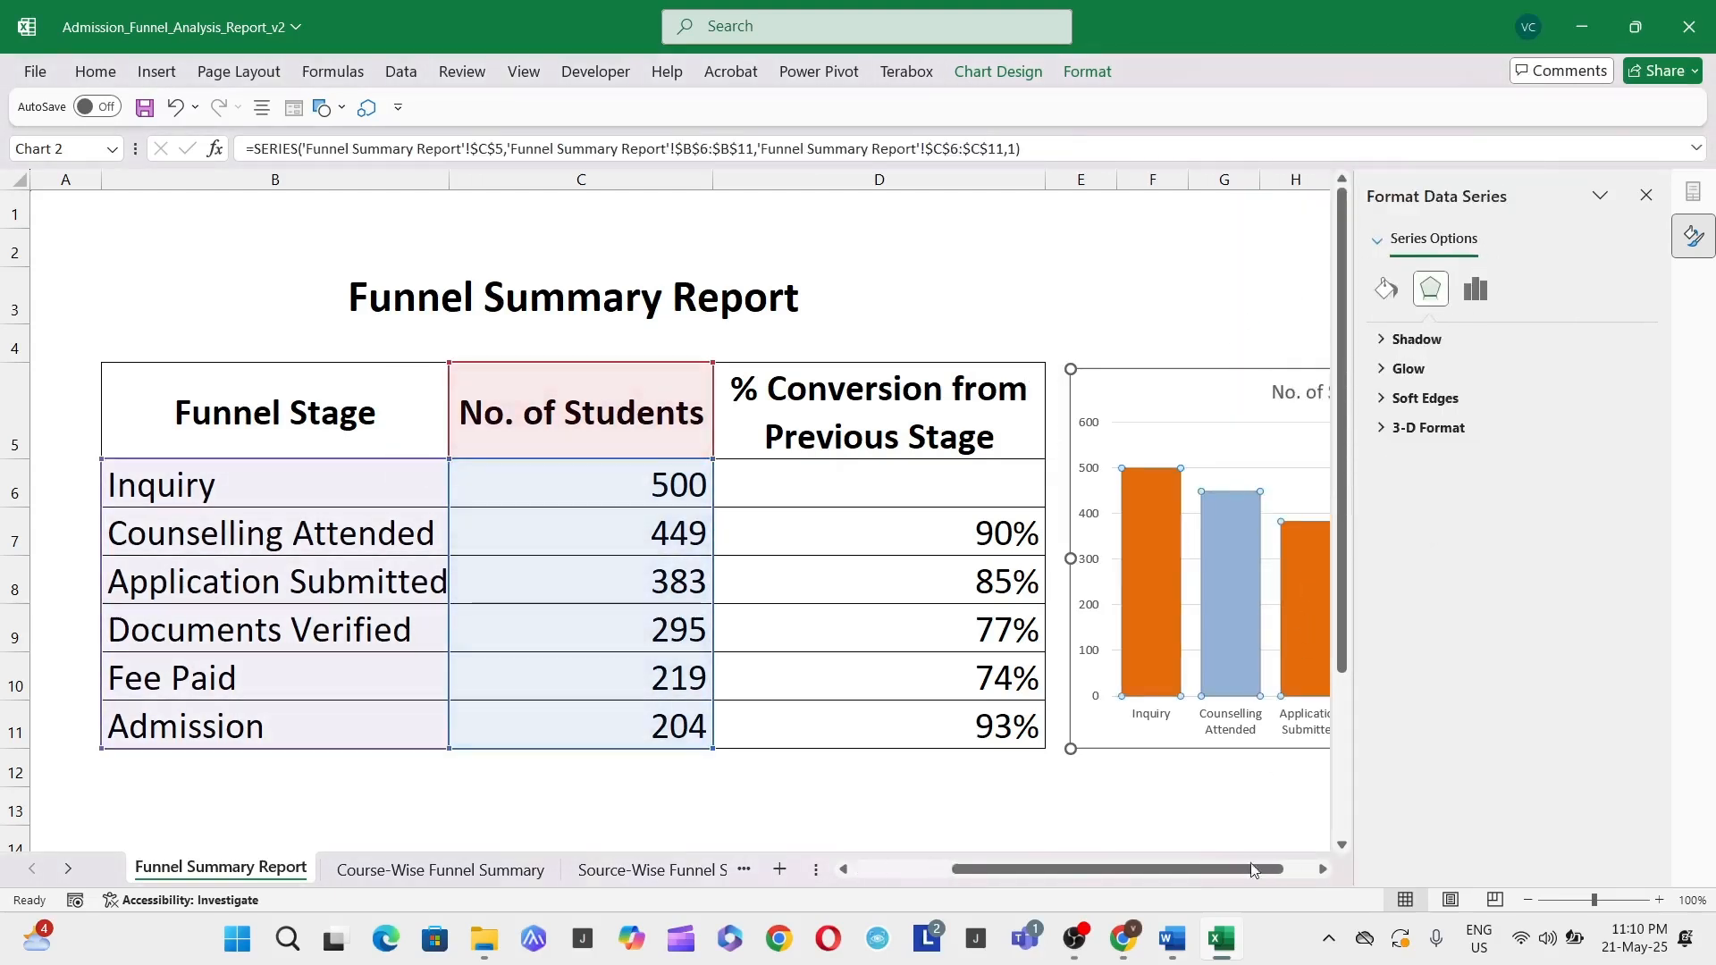
click(1251, 869)
click(107, 630)
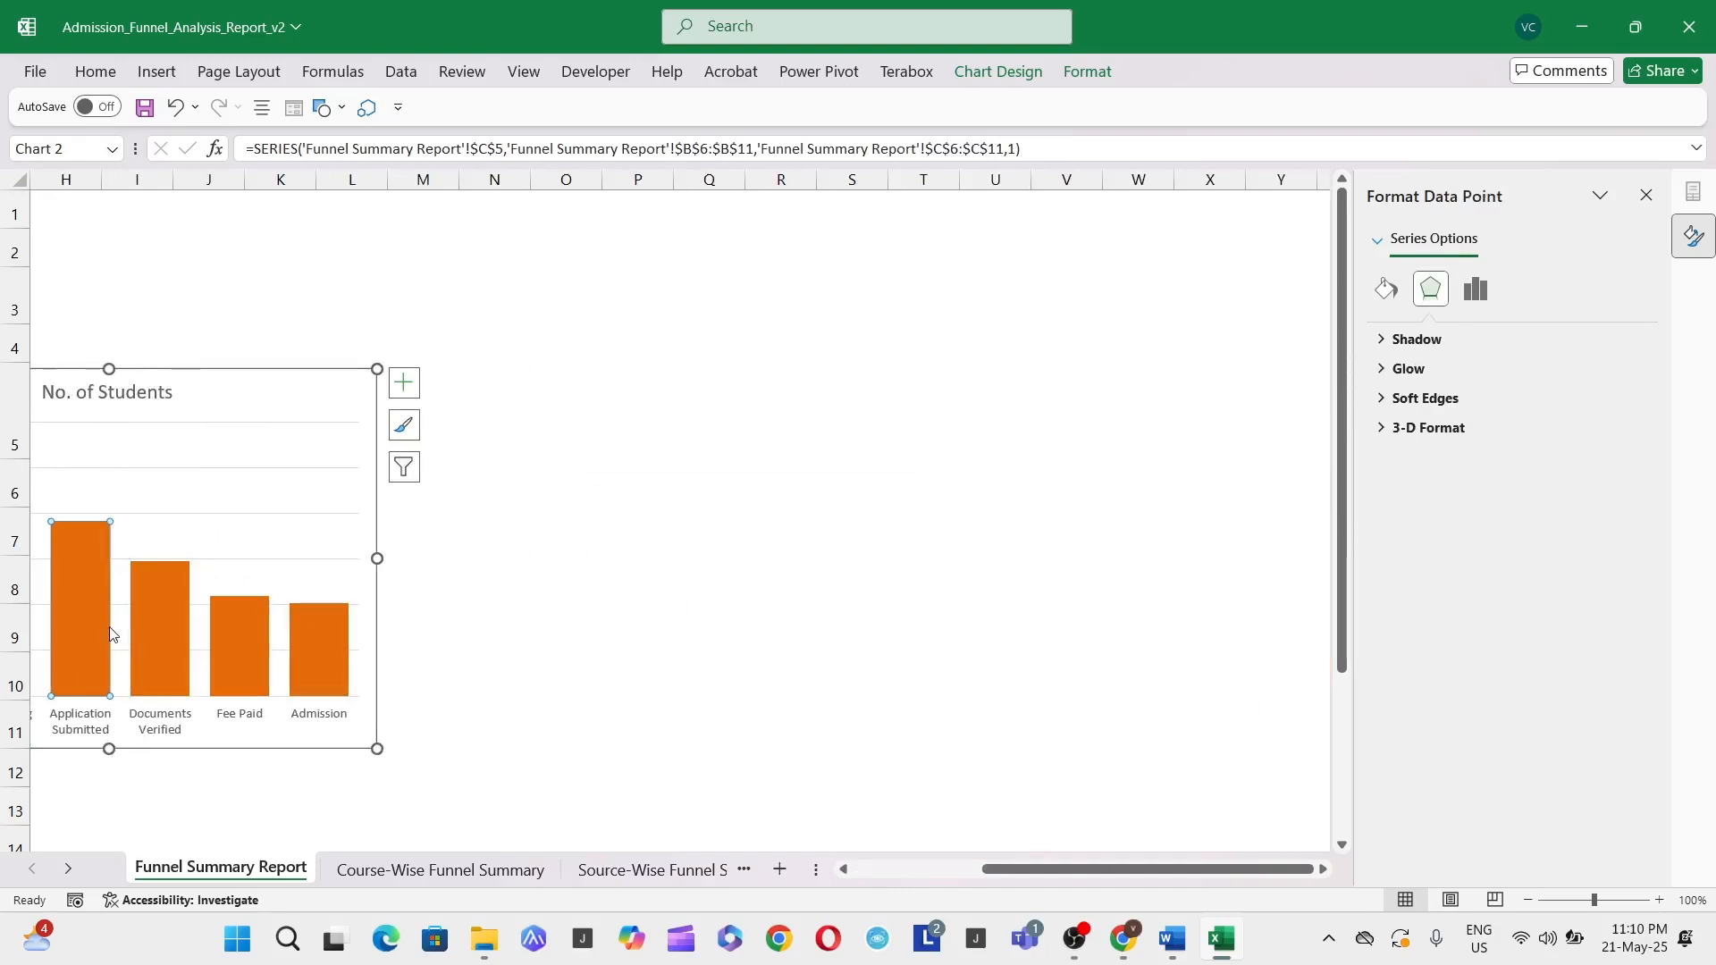
right_click(106, 624)
click(148, 555)
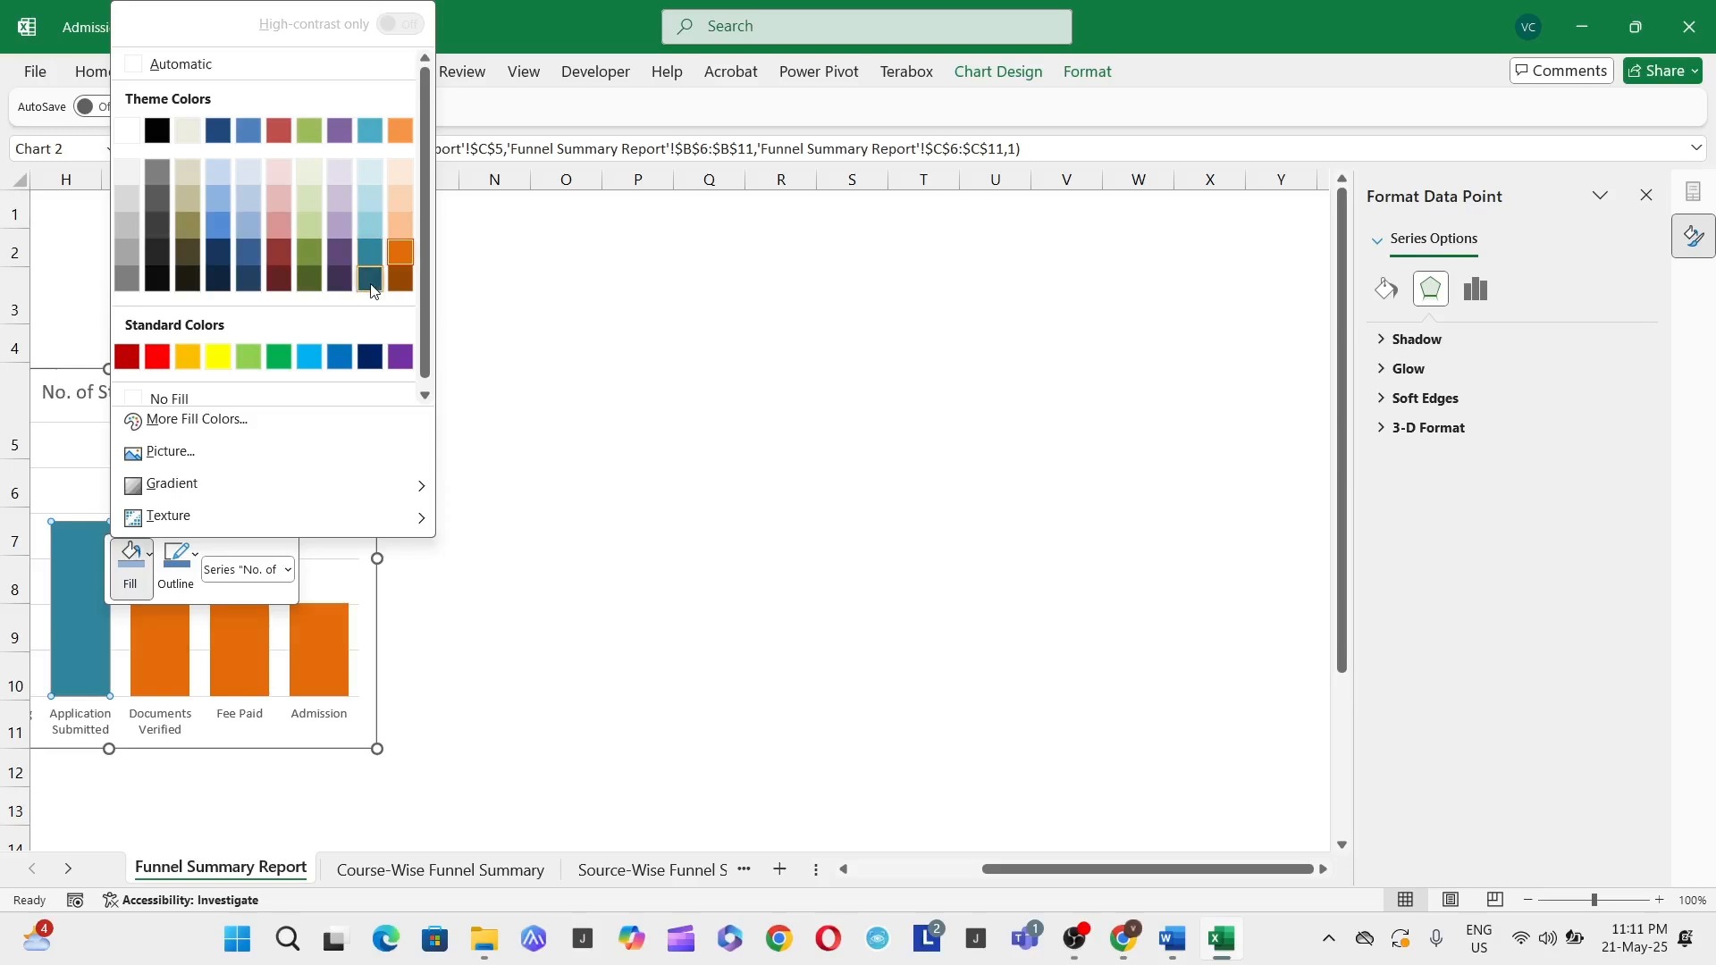
click(370, 278)
click(276, 448)
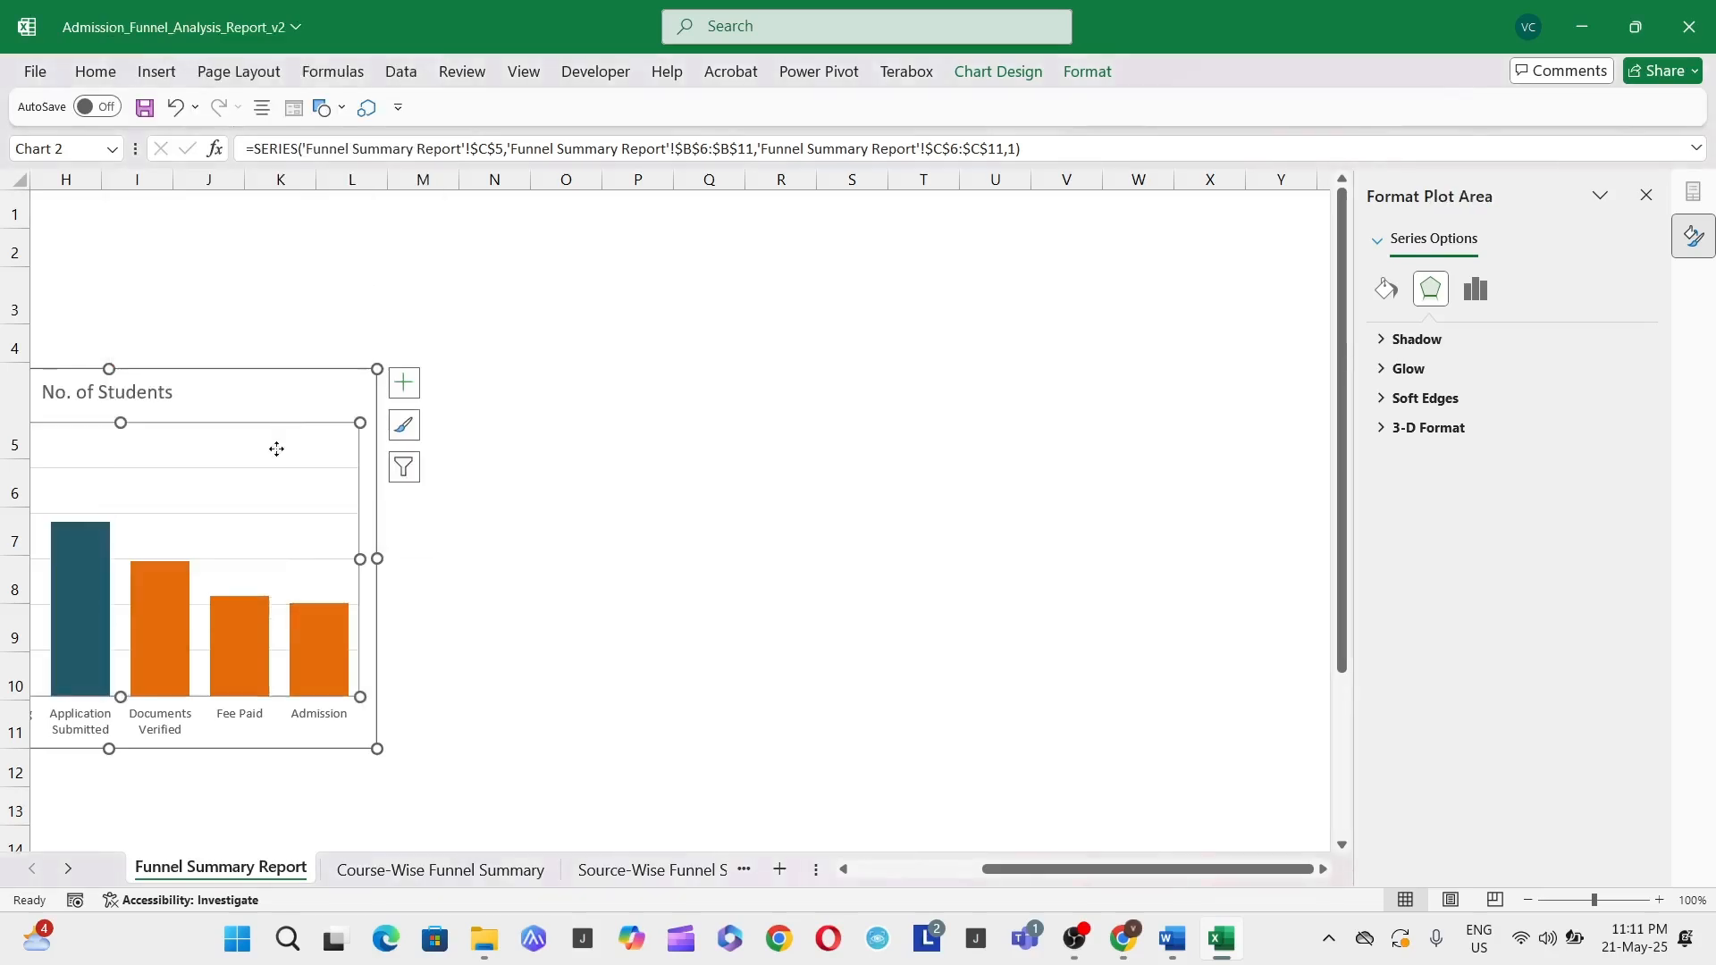
Fill only the Documents Verified column of the chart with standard green
click(180, 638)
right_click(179, 639)
click(179, 638)
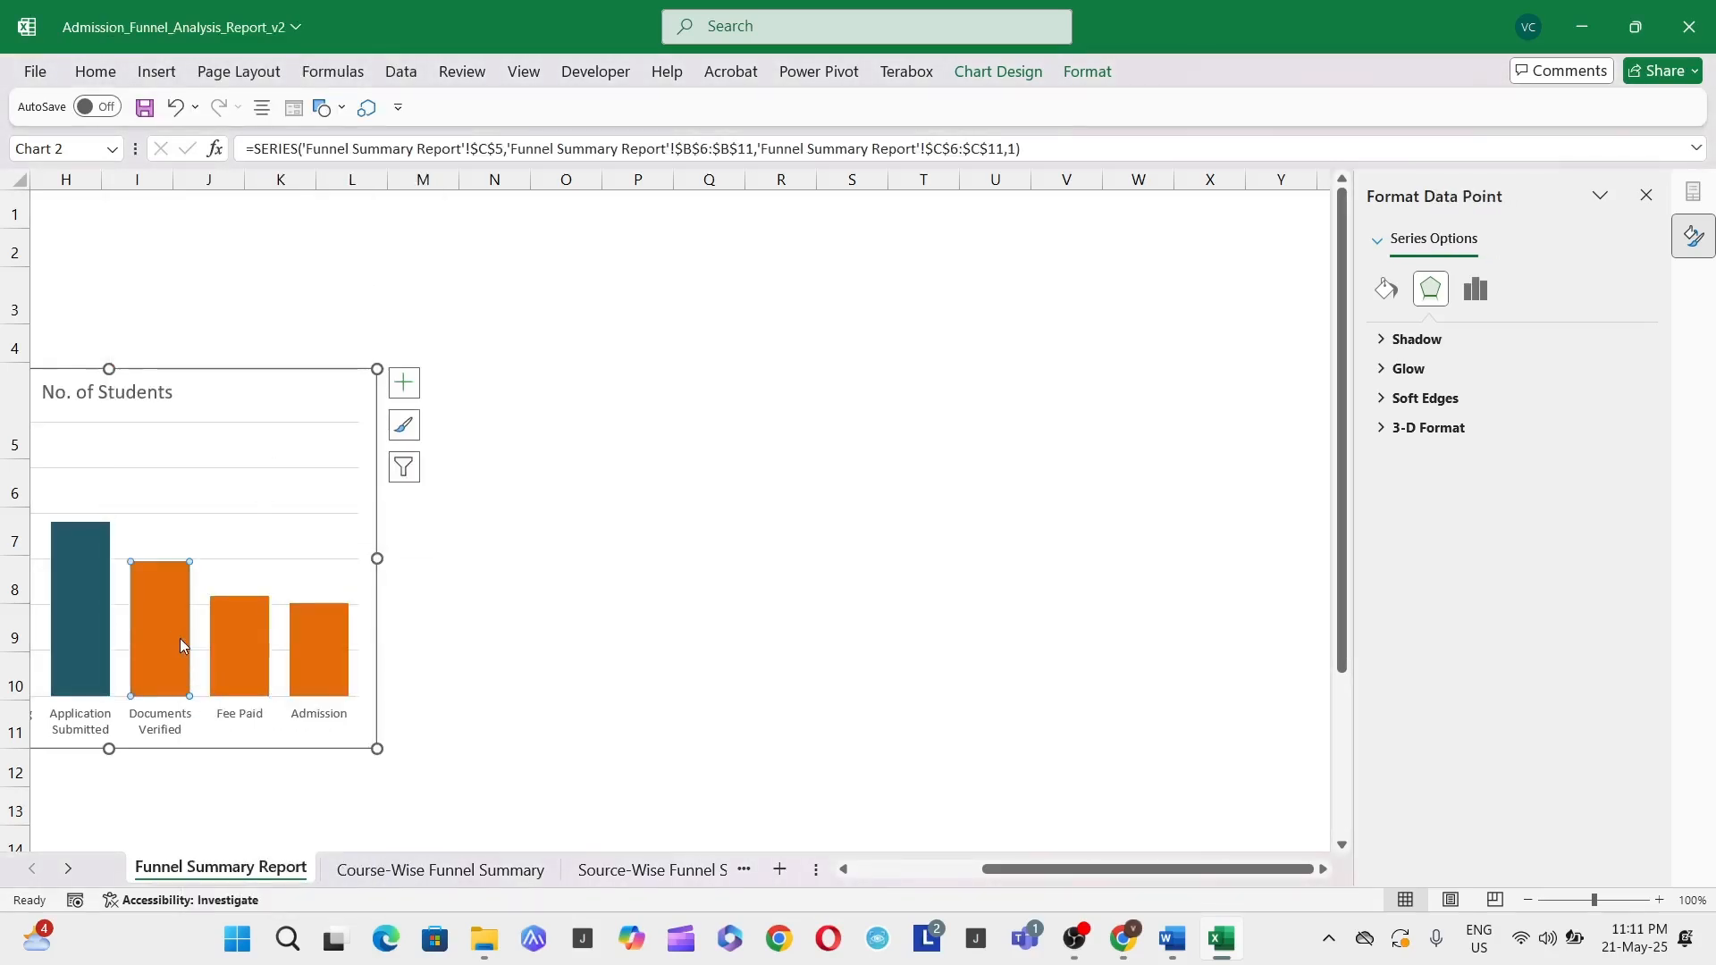
right_click(179, 638)
click(226, 580)
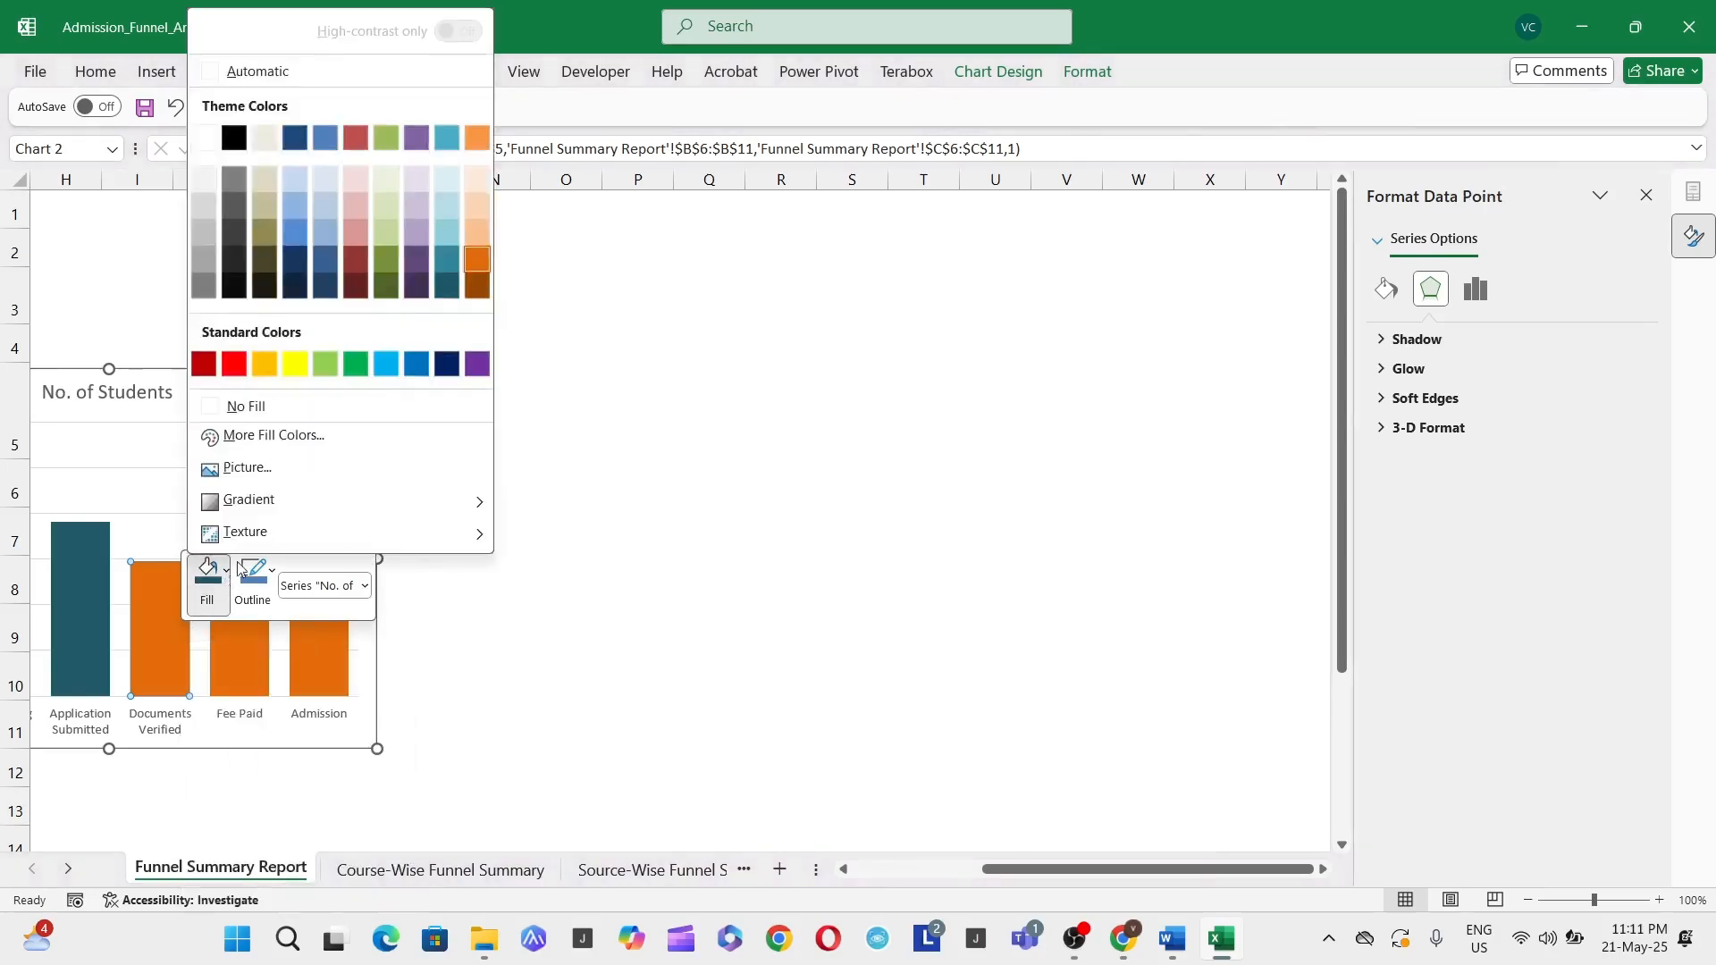
click(376, 361)
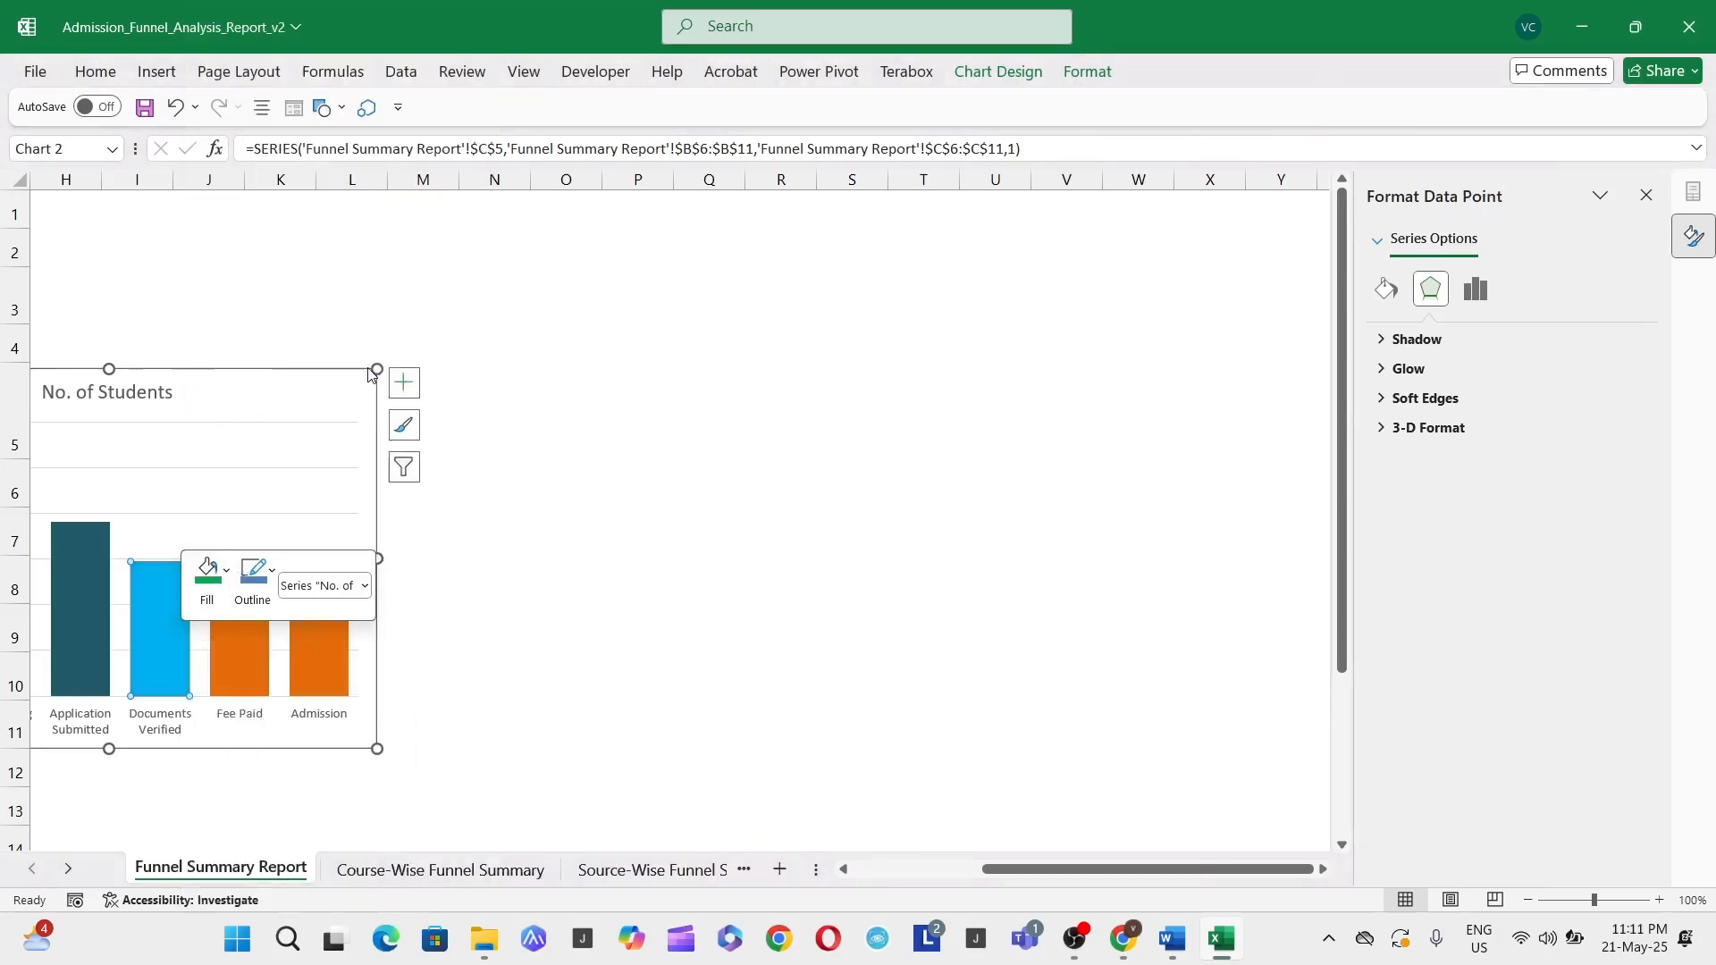
click(635, 527)
Close the formatting pane and add data labels to all columns of the No. of Students chart
click(525, 678)
key(Left)
key(Left)
key(Left)
key(Left)
key(Left)
key(Left)
key(Left)
key(Left)
key(Left)
key(Left)
key(Left)
key(Left)
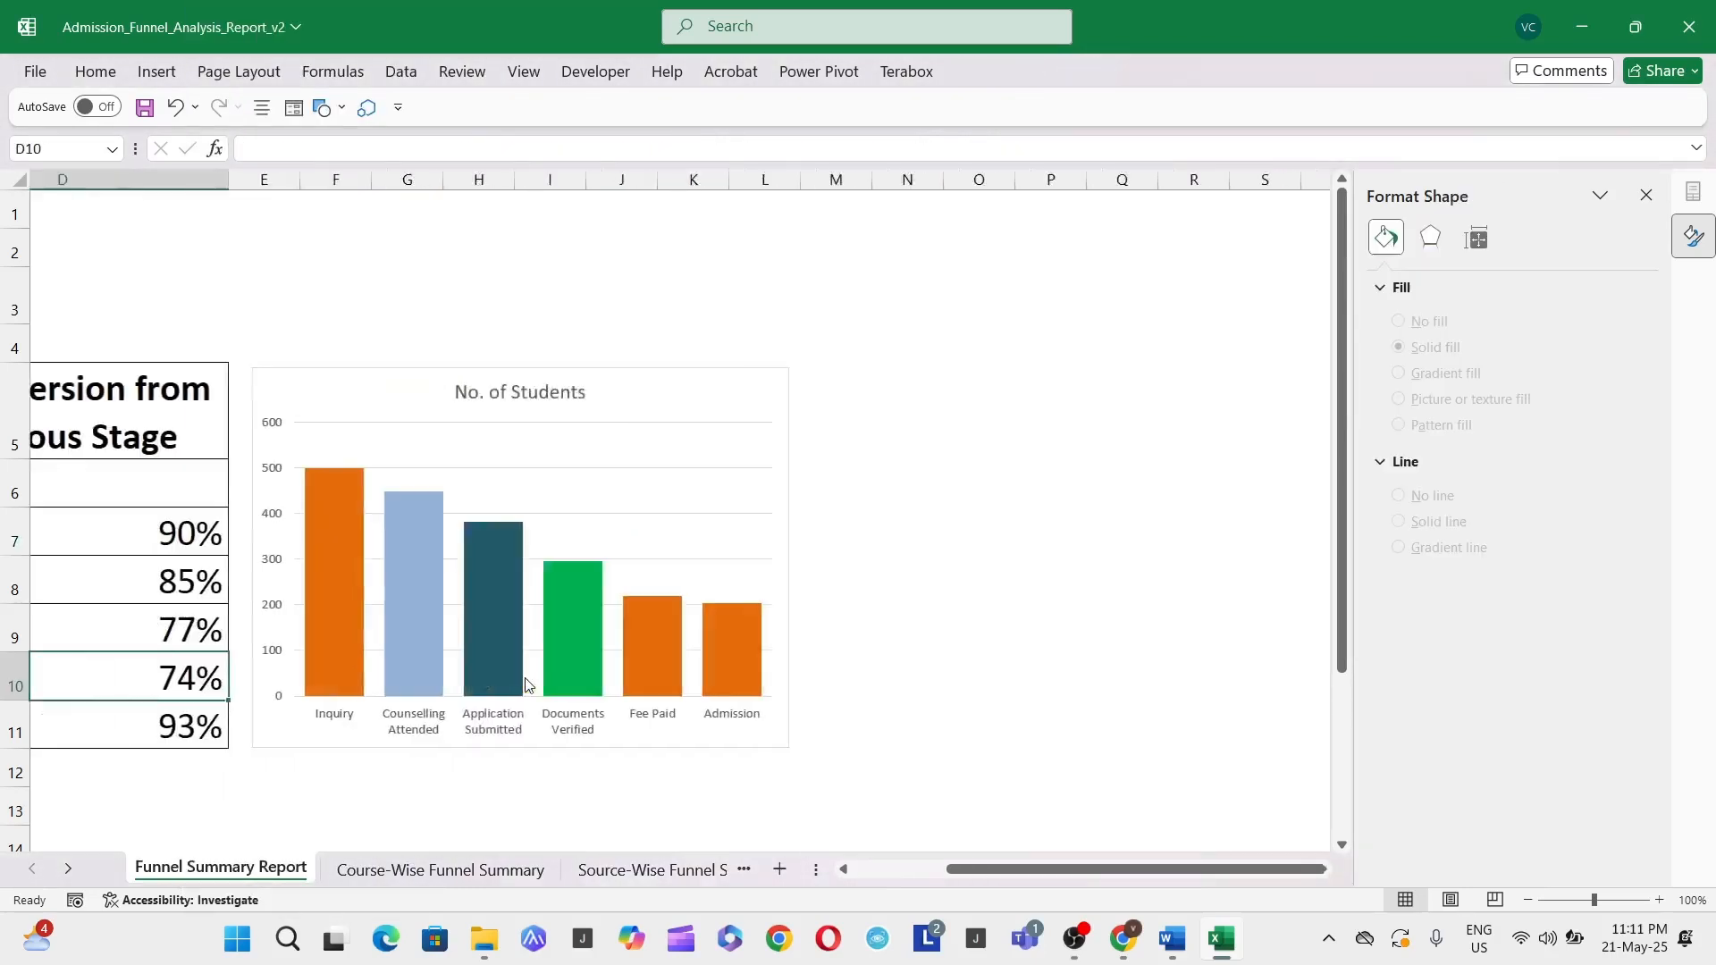
key(Right)
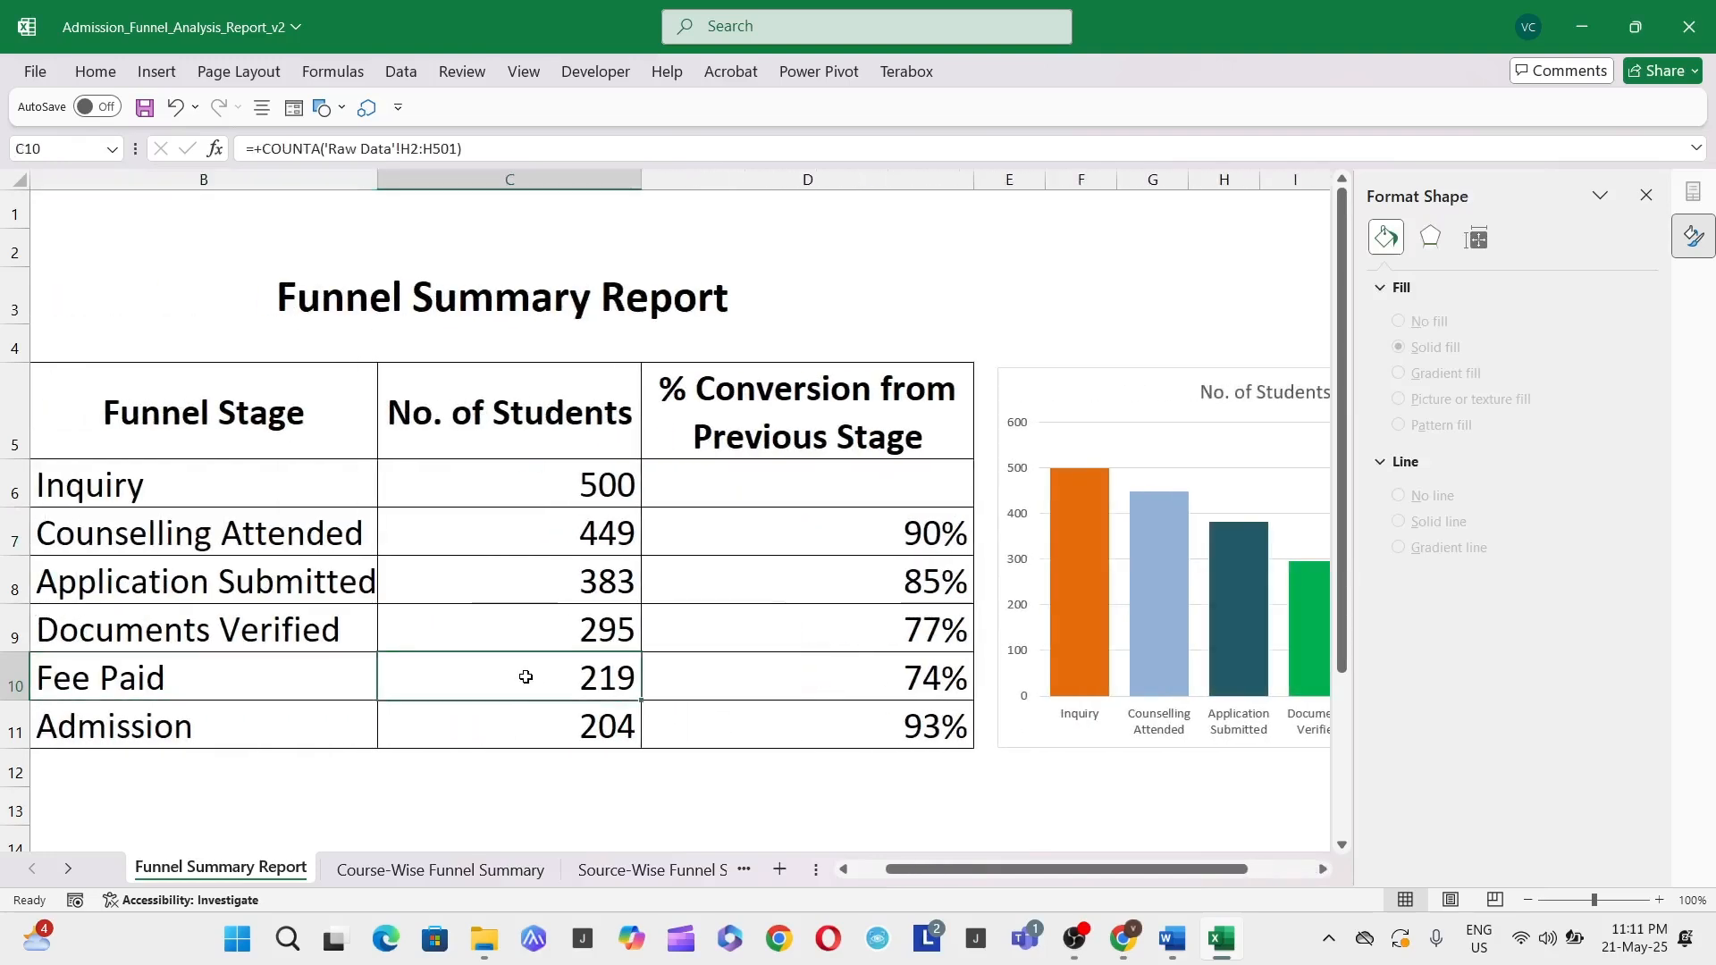
click(1647, 197)
right_click(1248, 587)
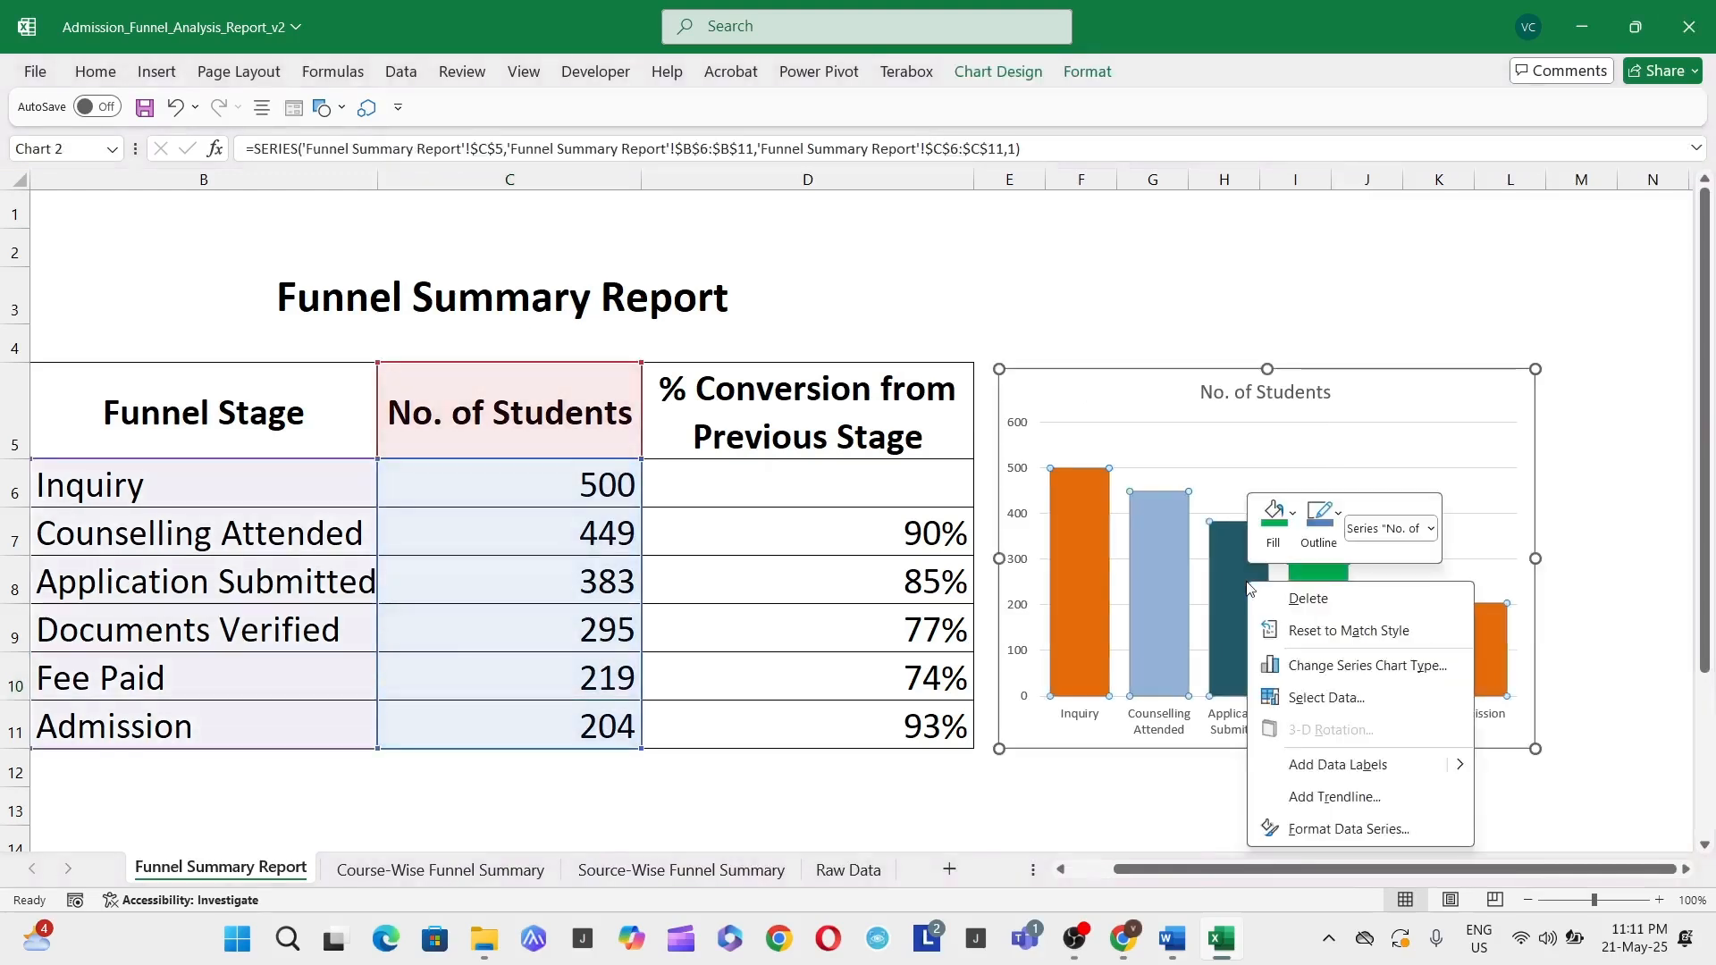
click(1336, 774)
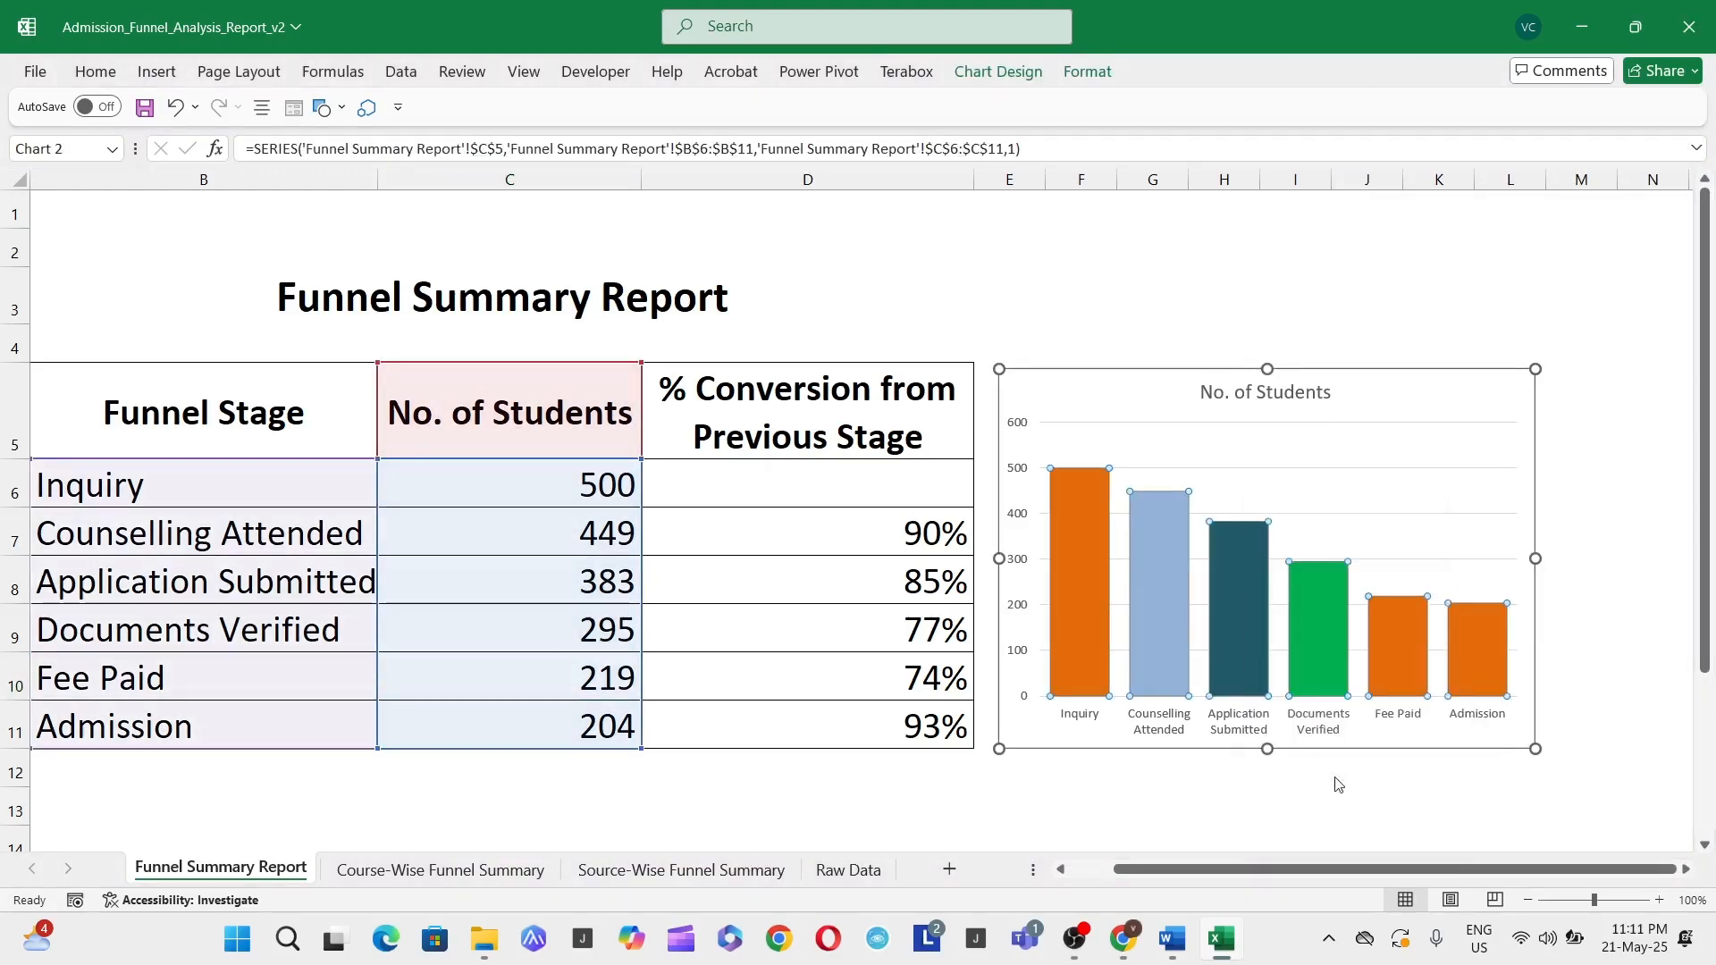
Select the chart's data labels and open their font size for editing
click(1309, 546)
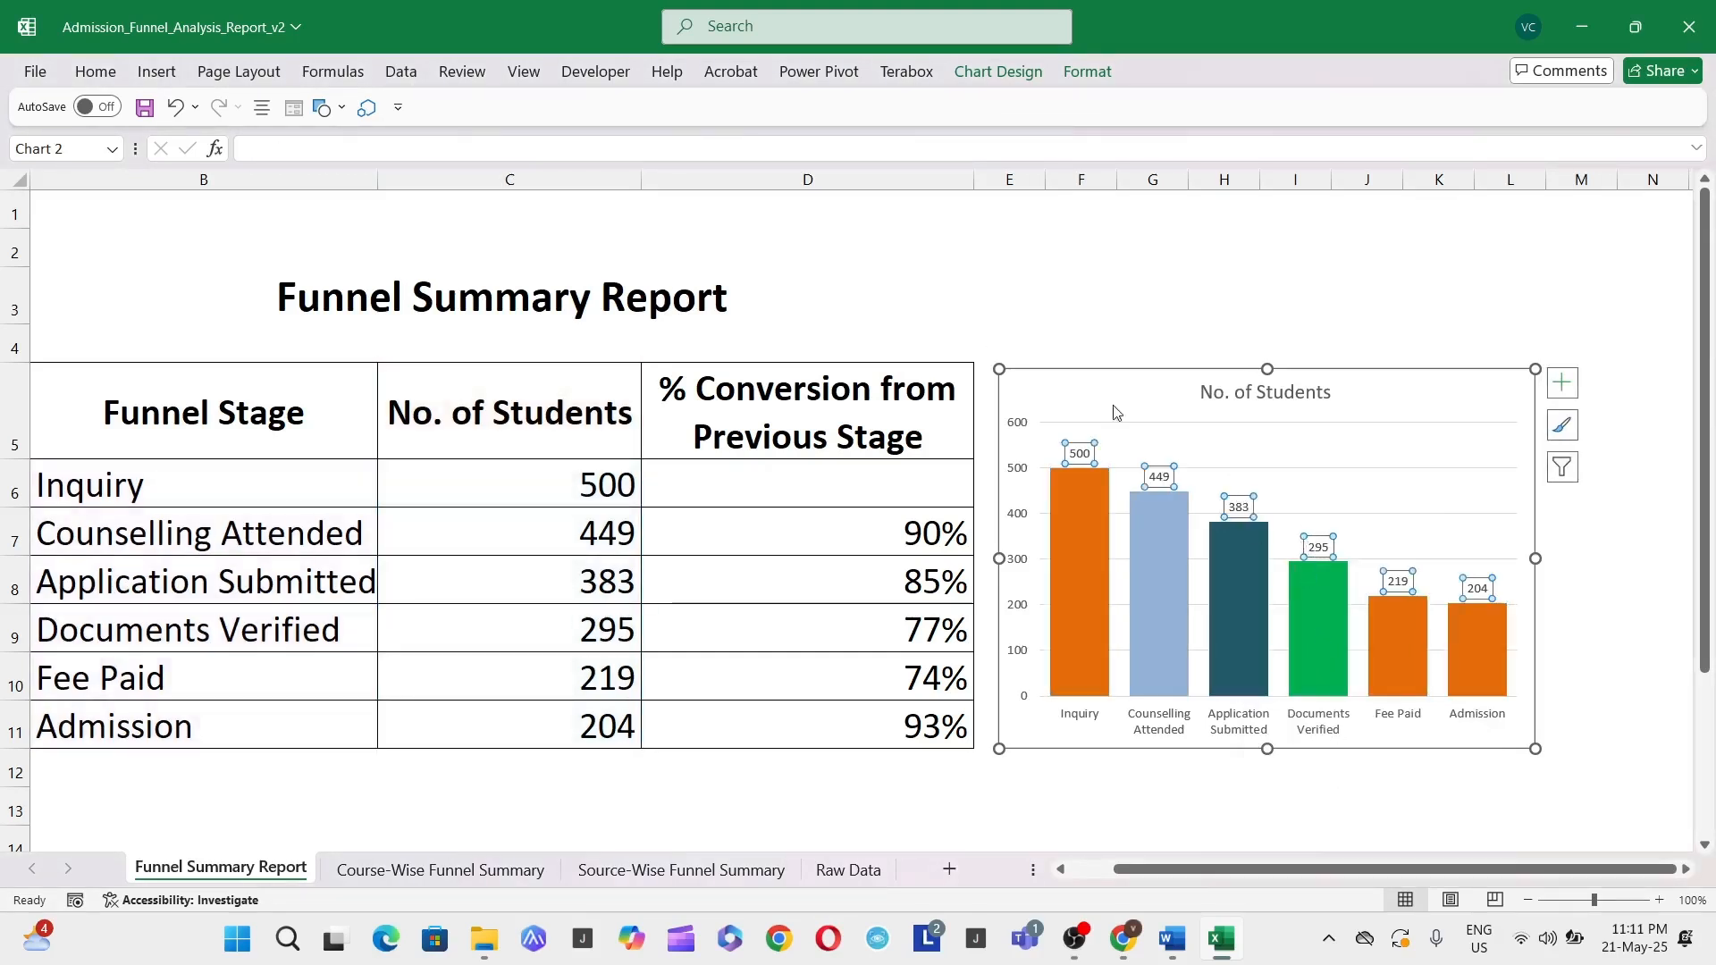
click(95, 72)
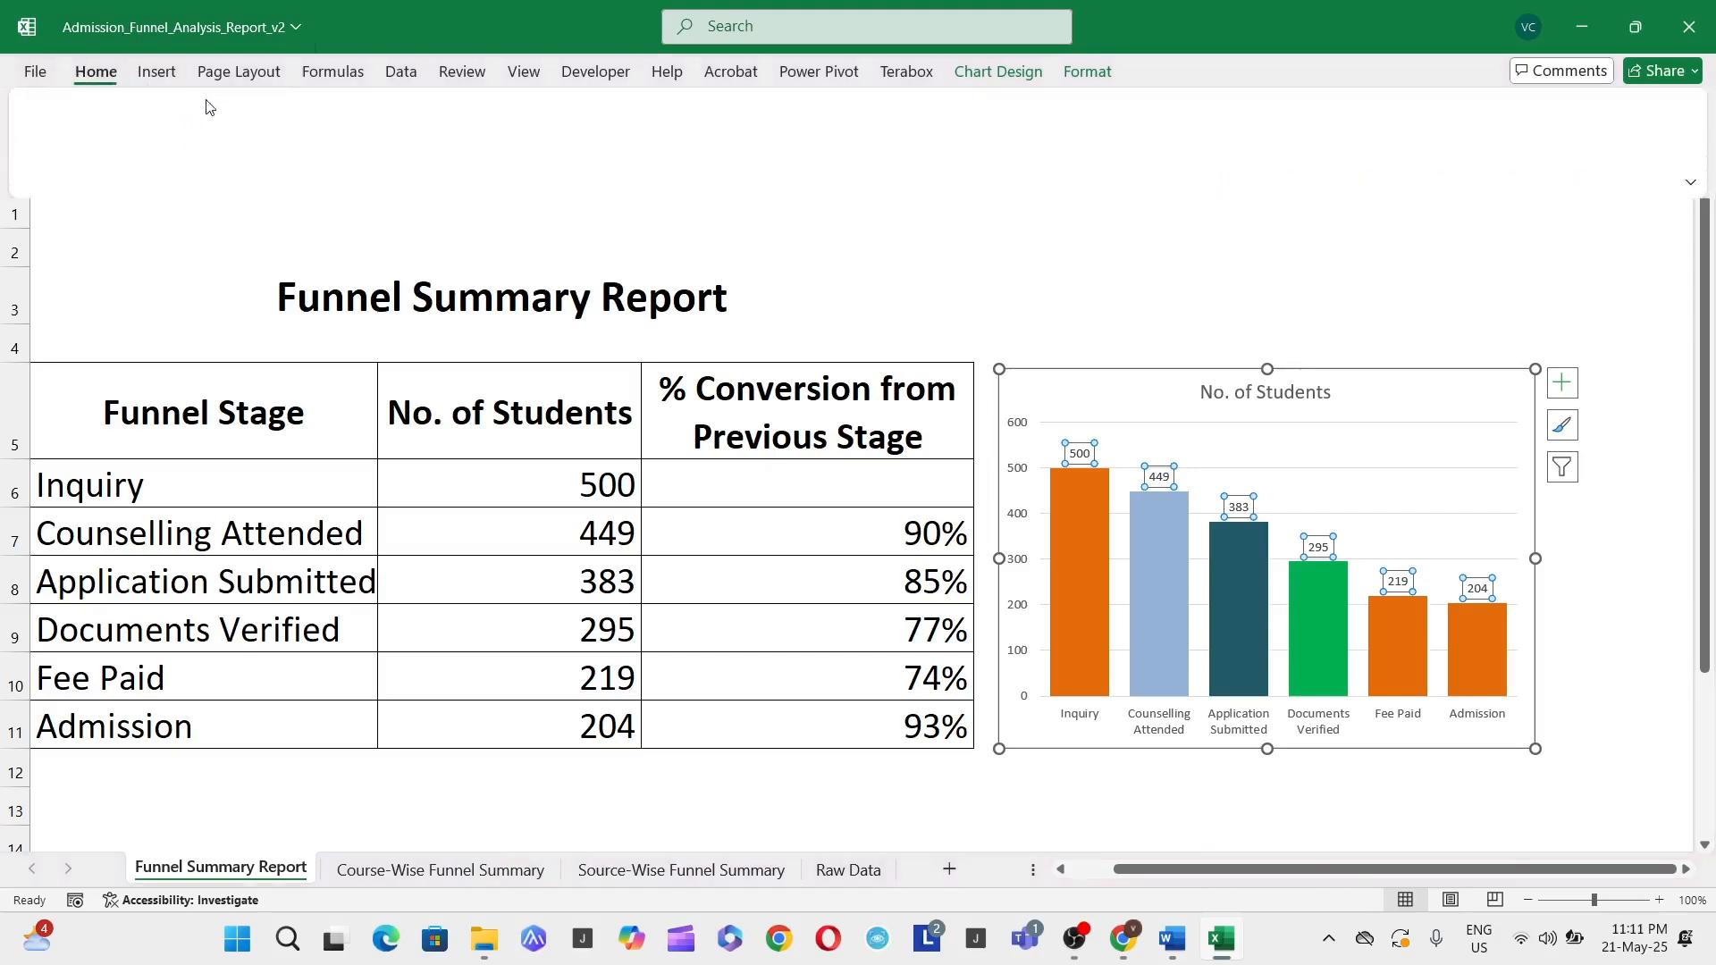
click(287, 112)
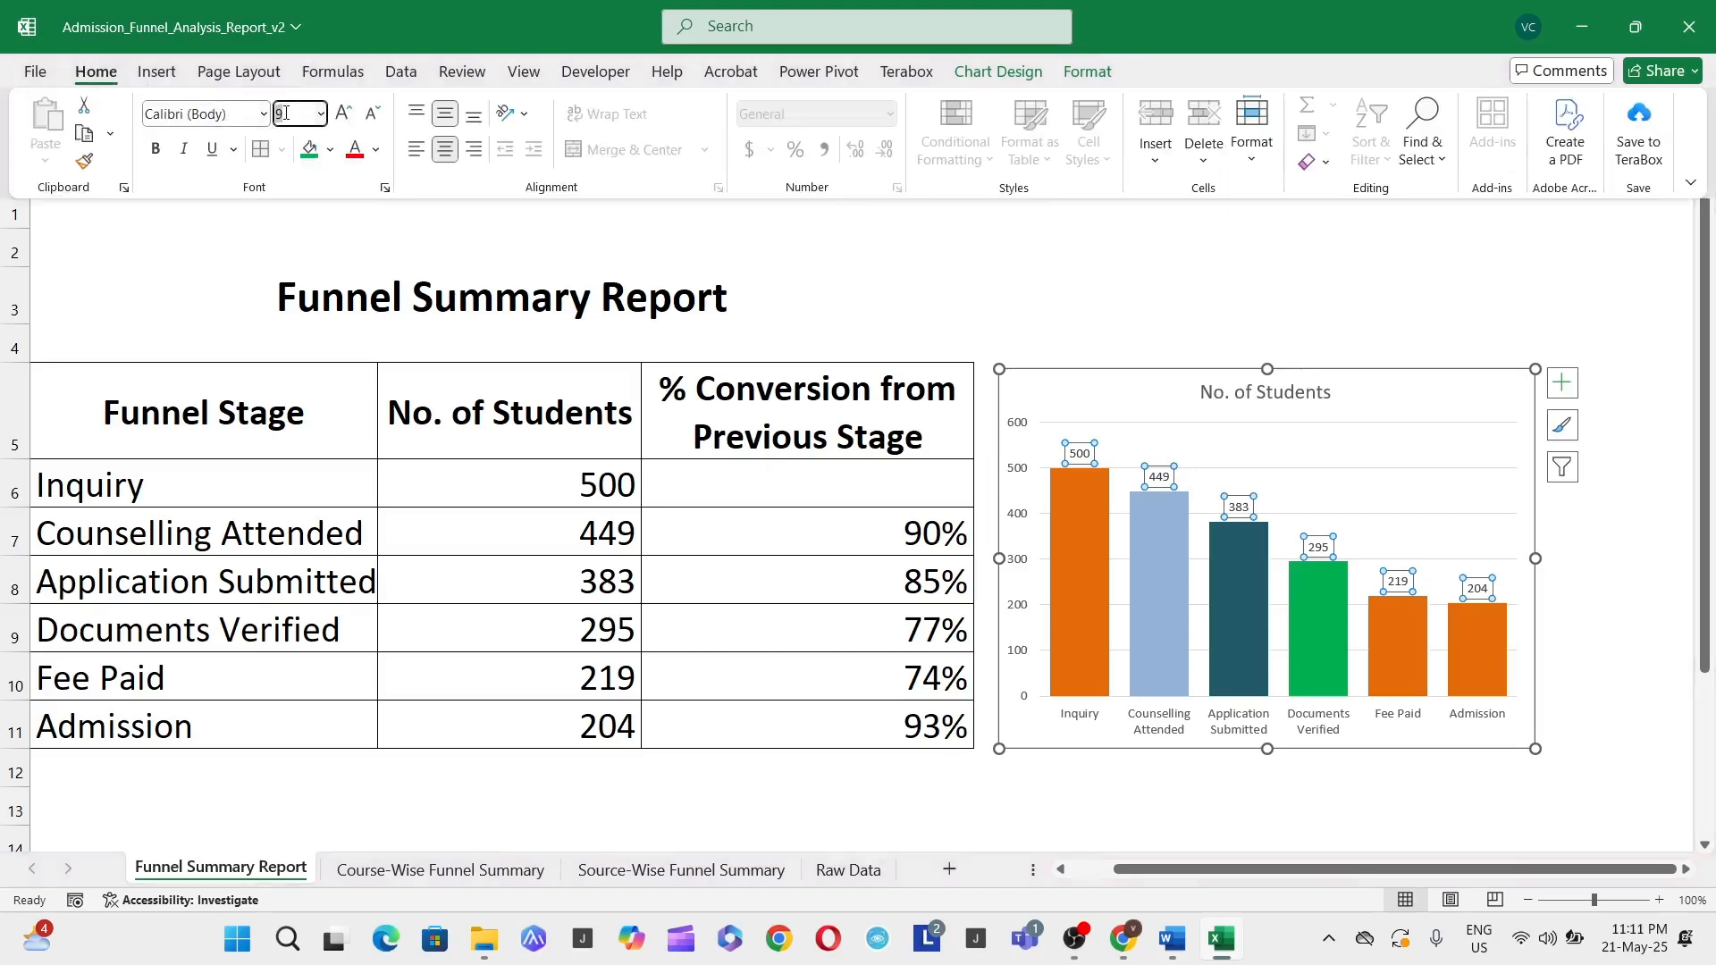
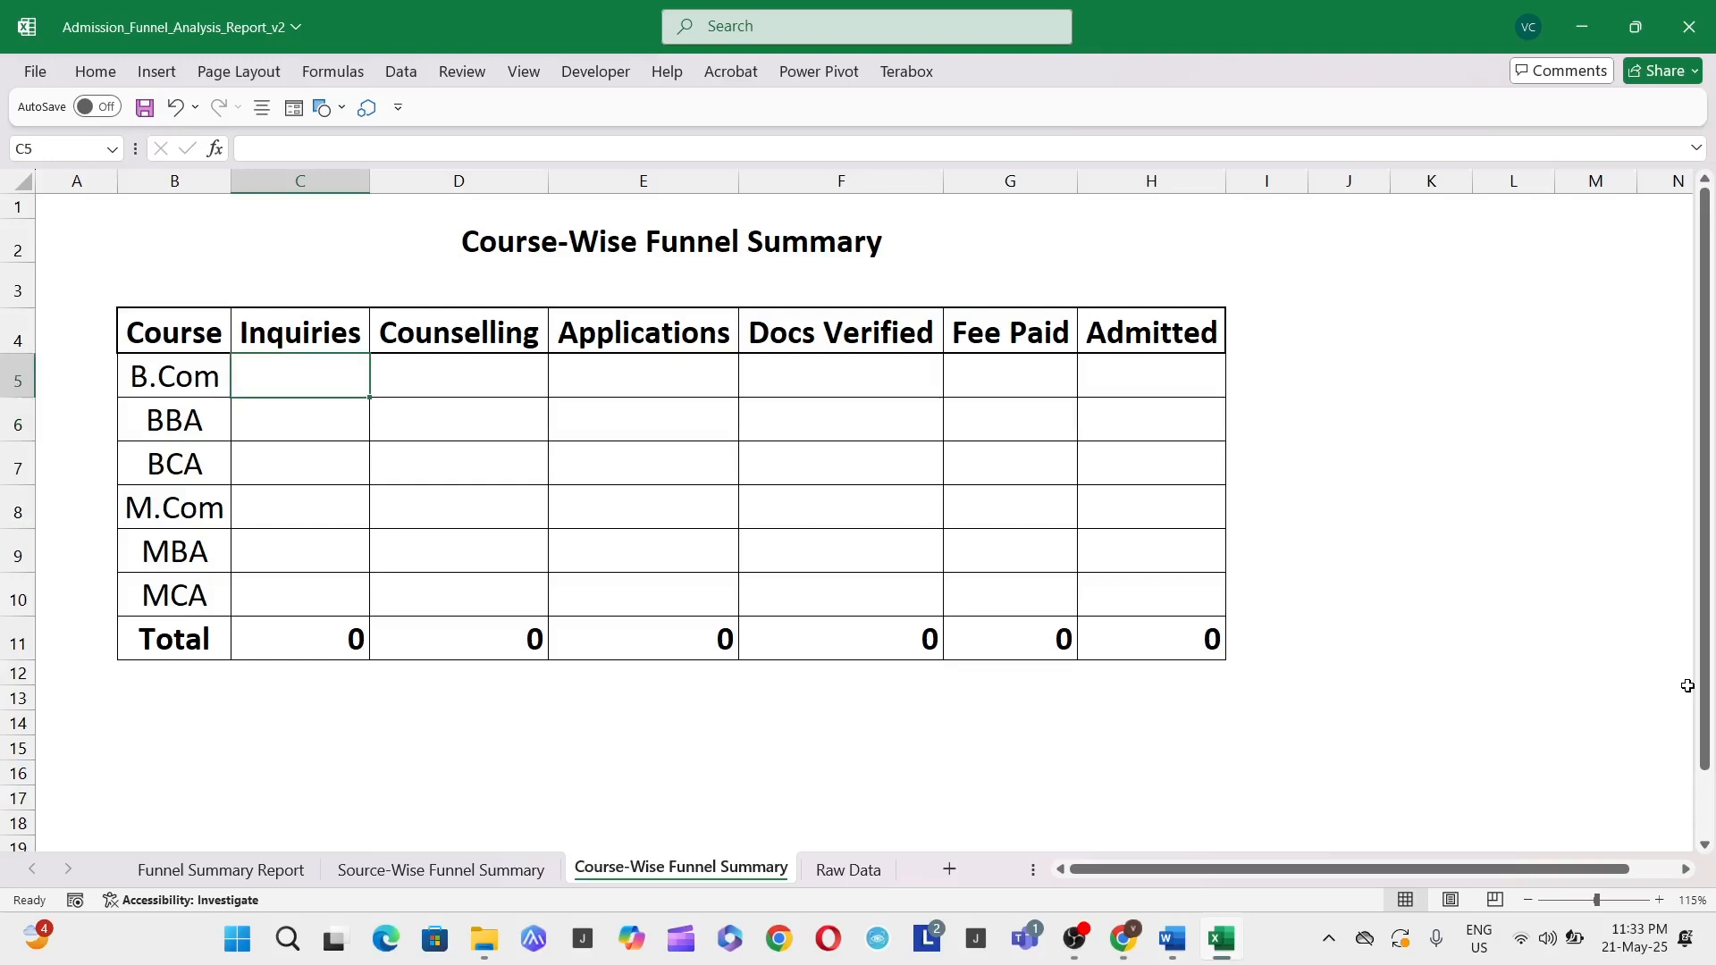
Examine the course list and the stage columns from Inquiries to Admitted in the Course-Wise Funnel Summary table
key(Left)
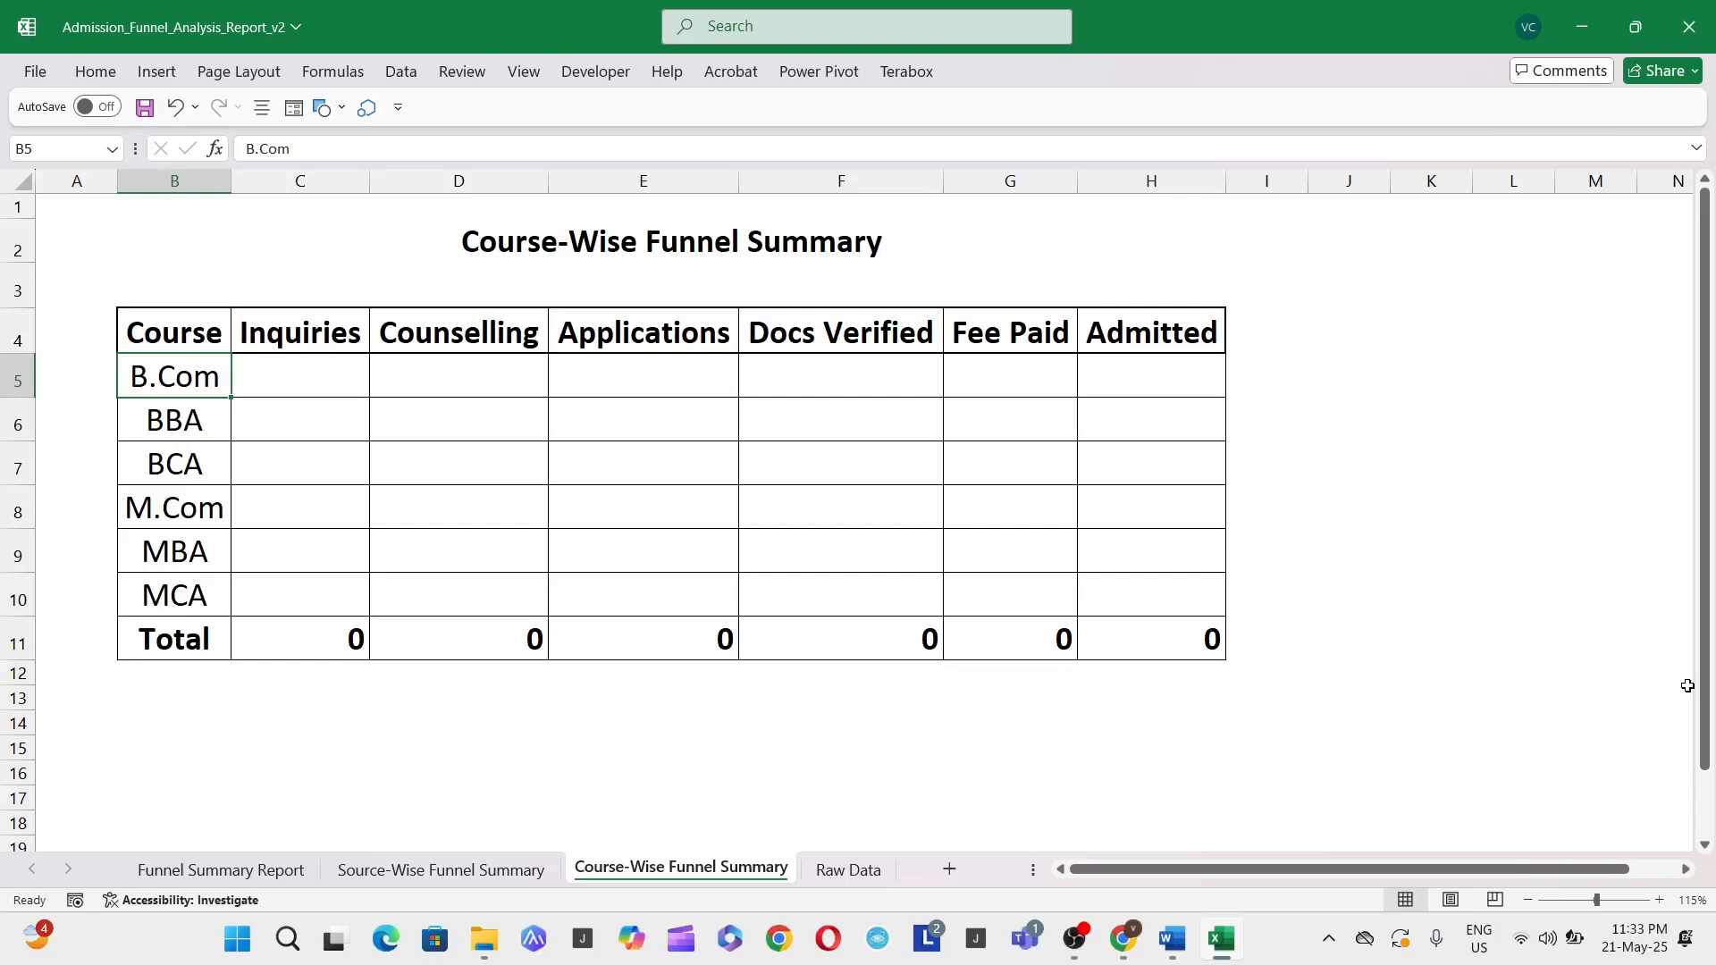
key(Up)
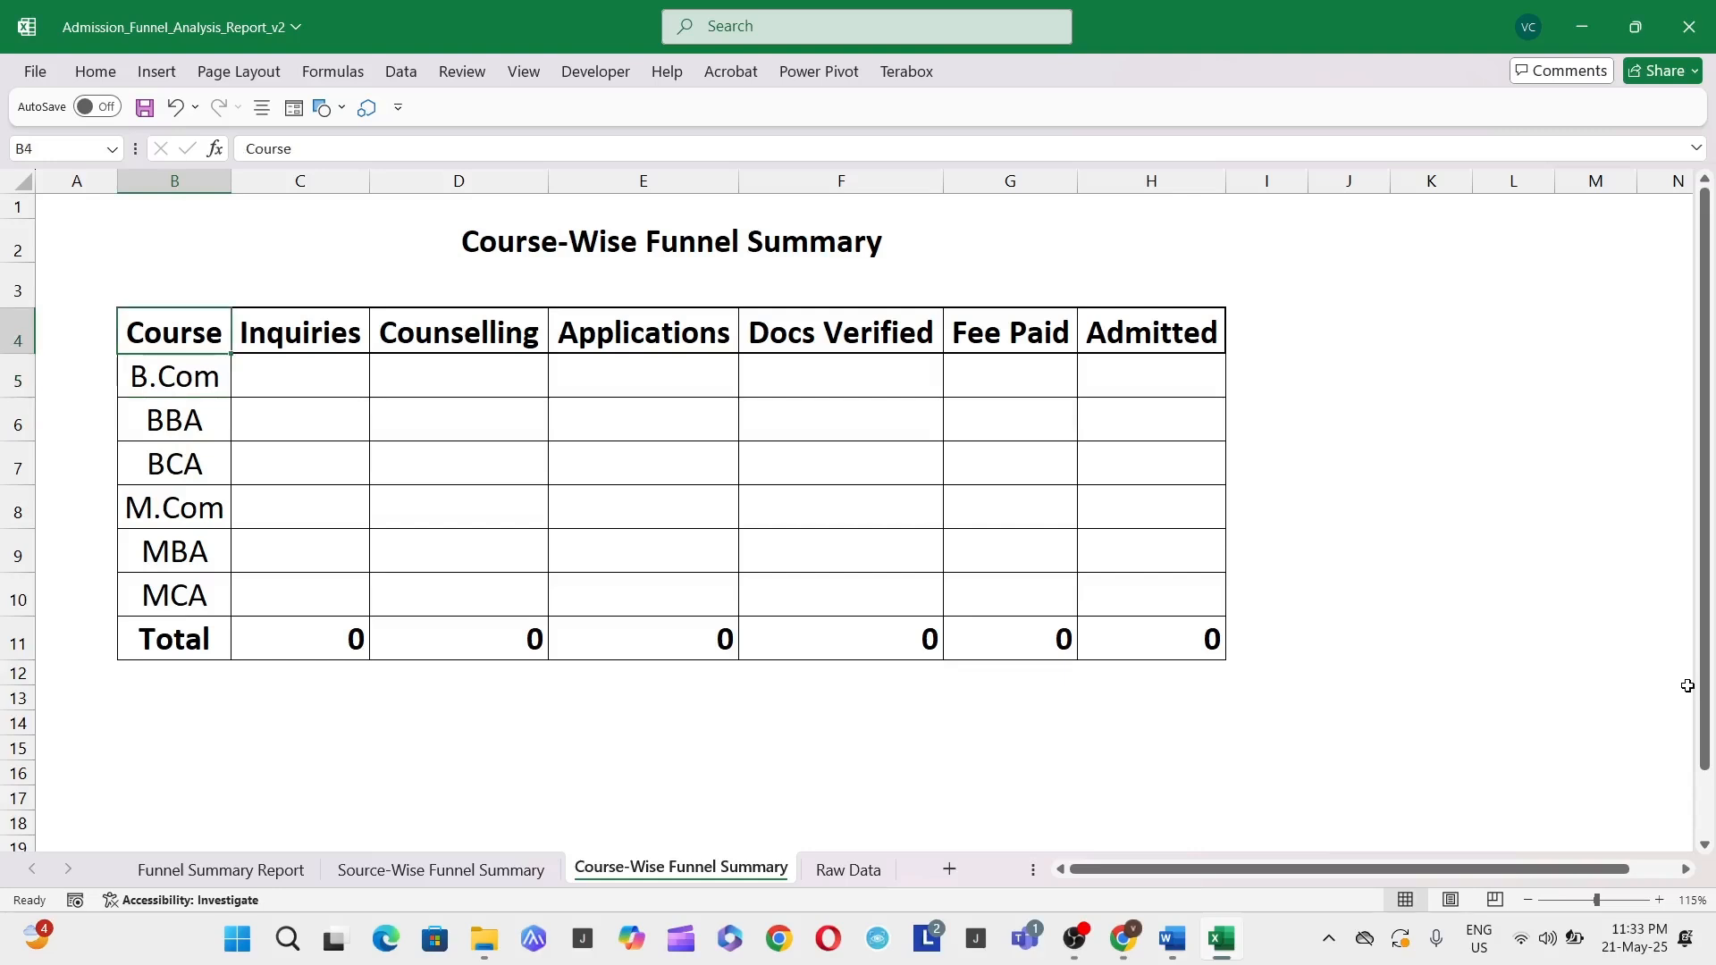
key(Right)
key(Right)
key(Down)
key(Right)
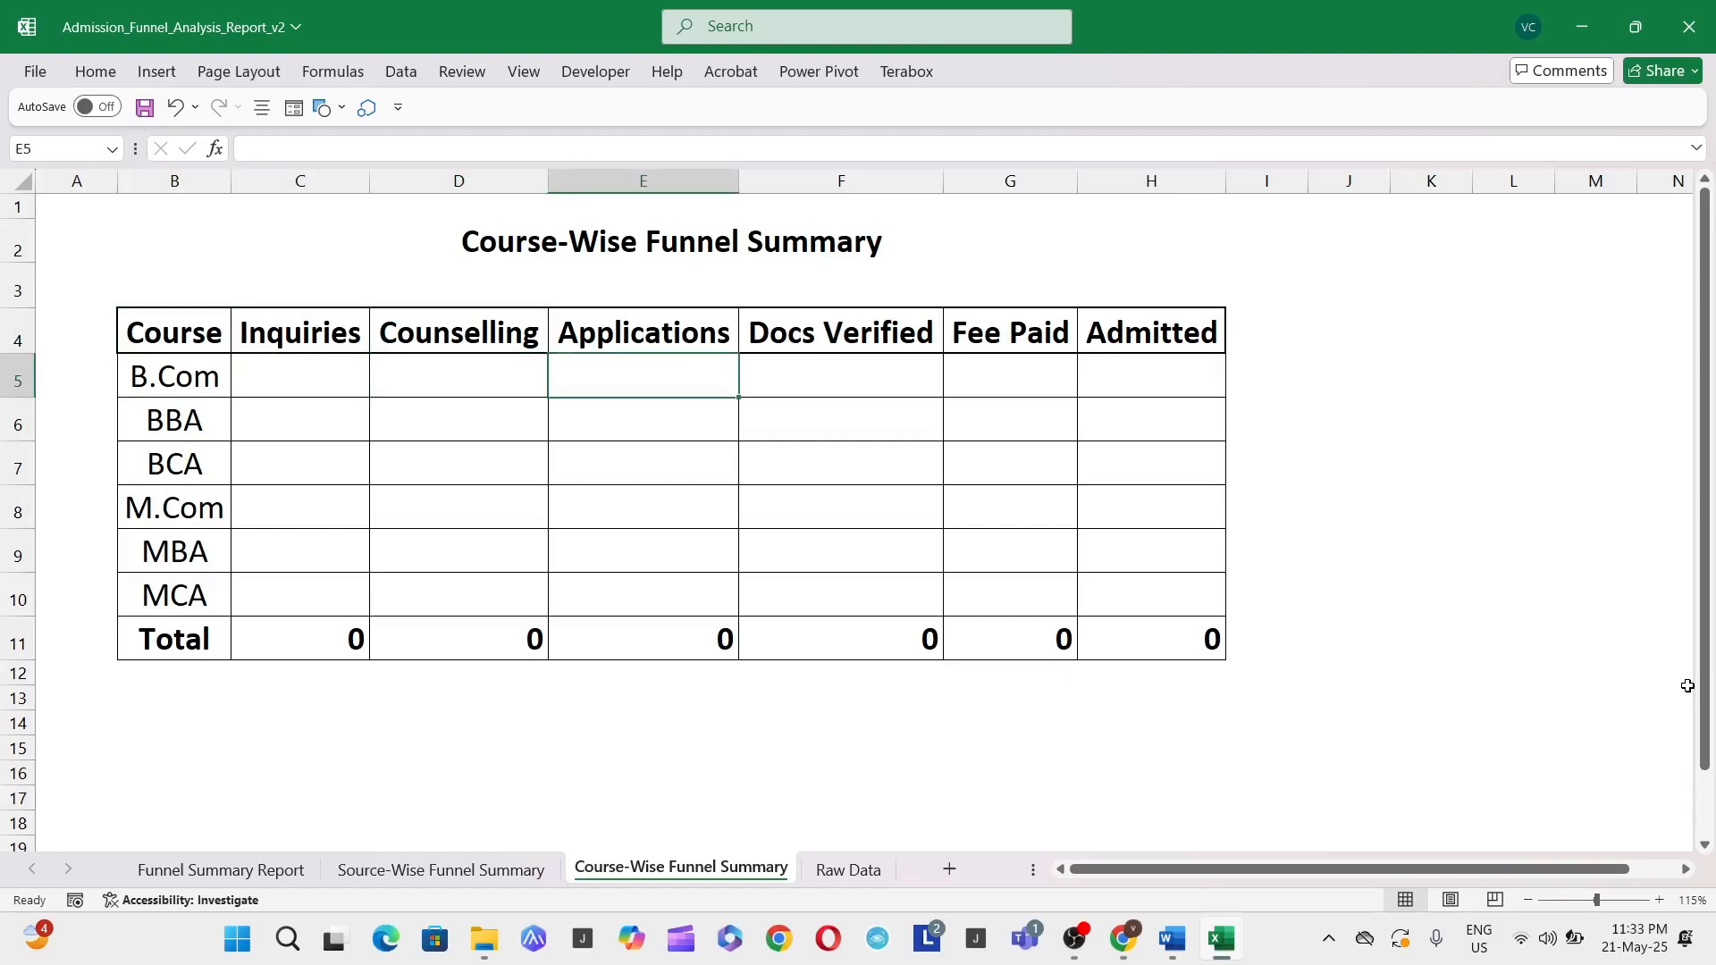
key(Right)
key(Right)
key(Right)
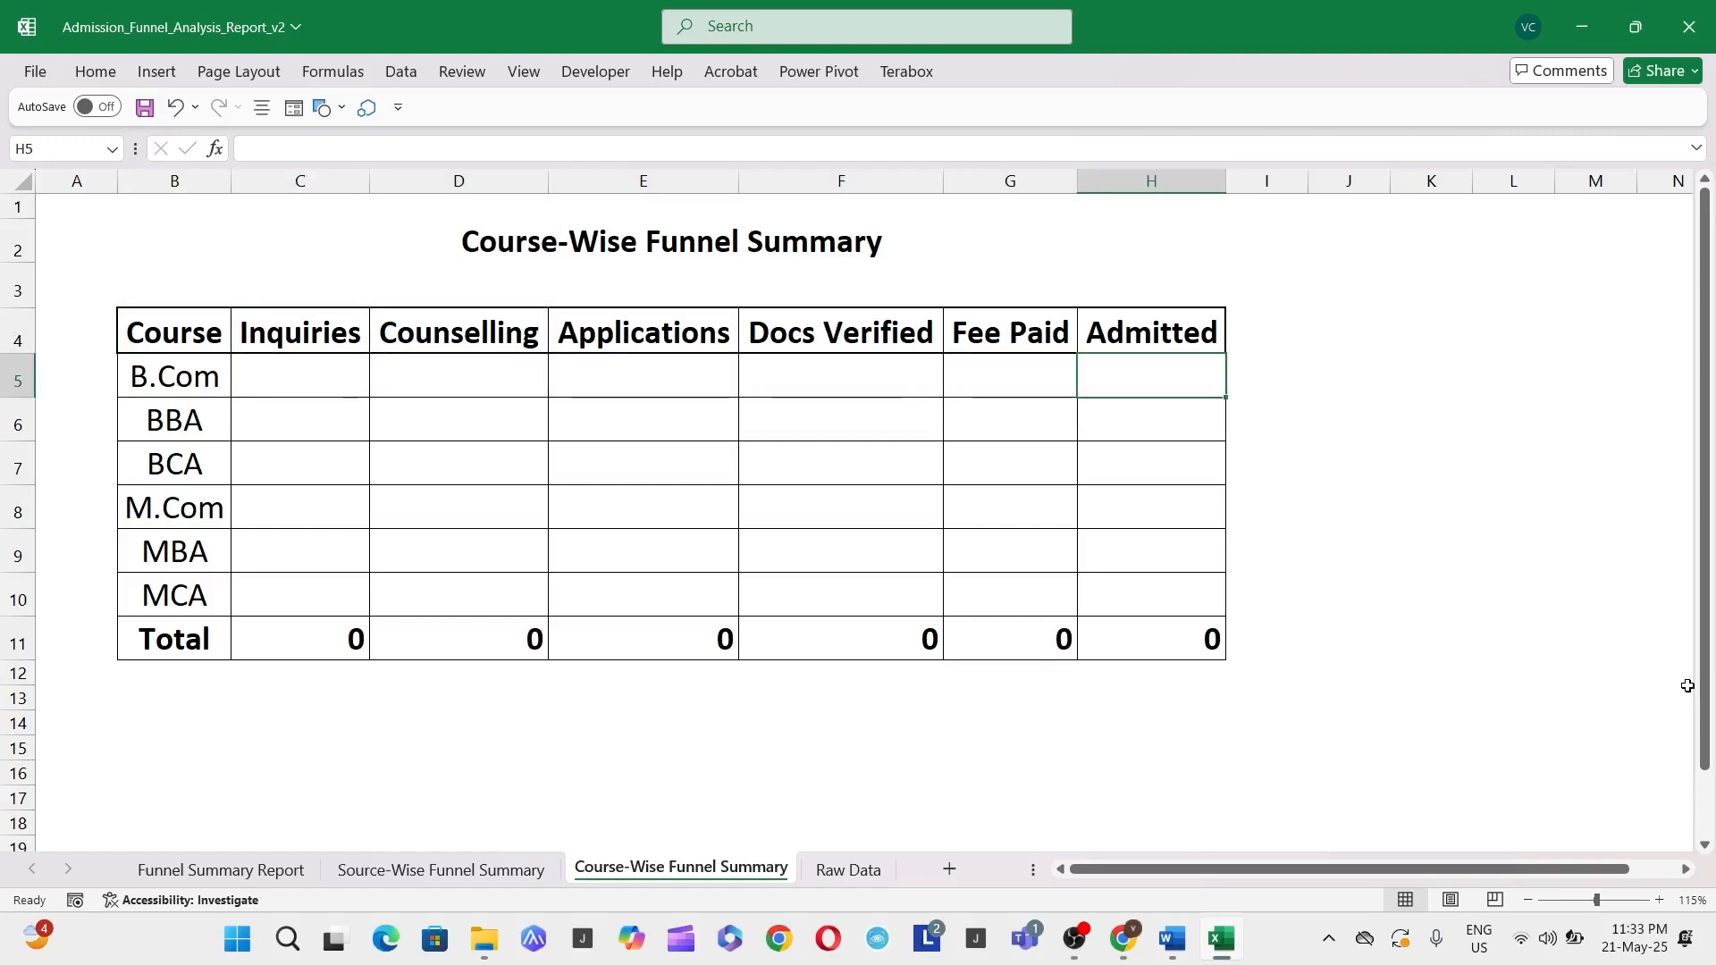
Start a COUNTIFS formula in the B.Com Inquiries cell with Raw Data's Course column B:B as the first criteria range
key(ctrl+Left)
key(Right)
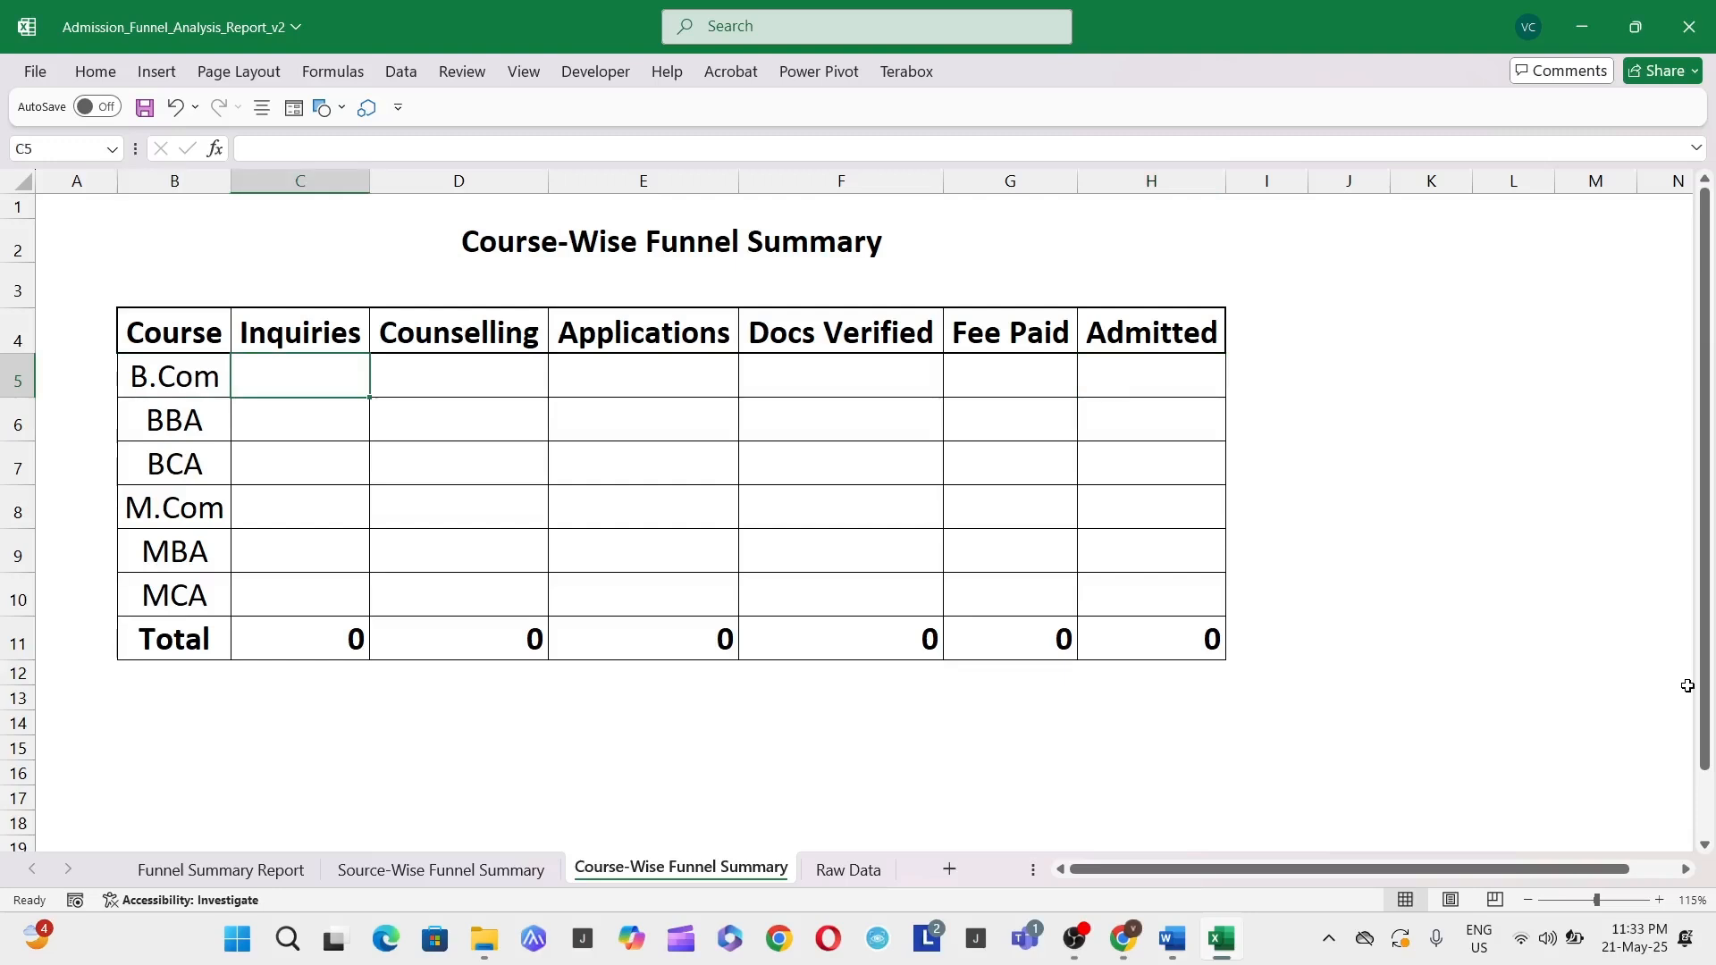
text(+)
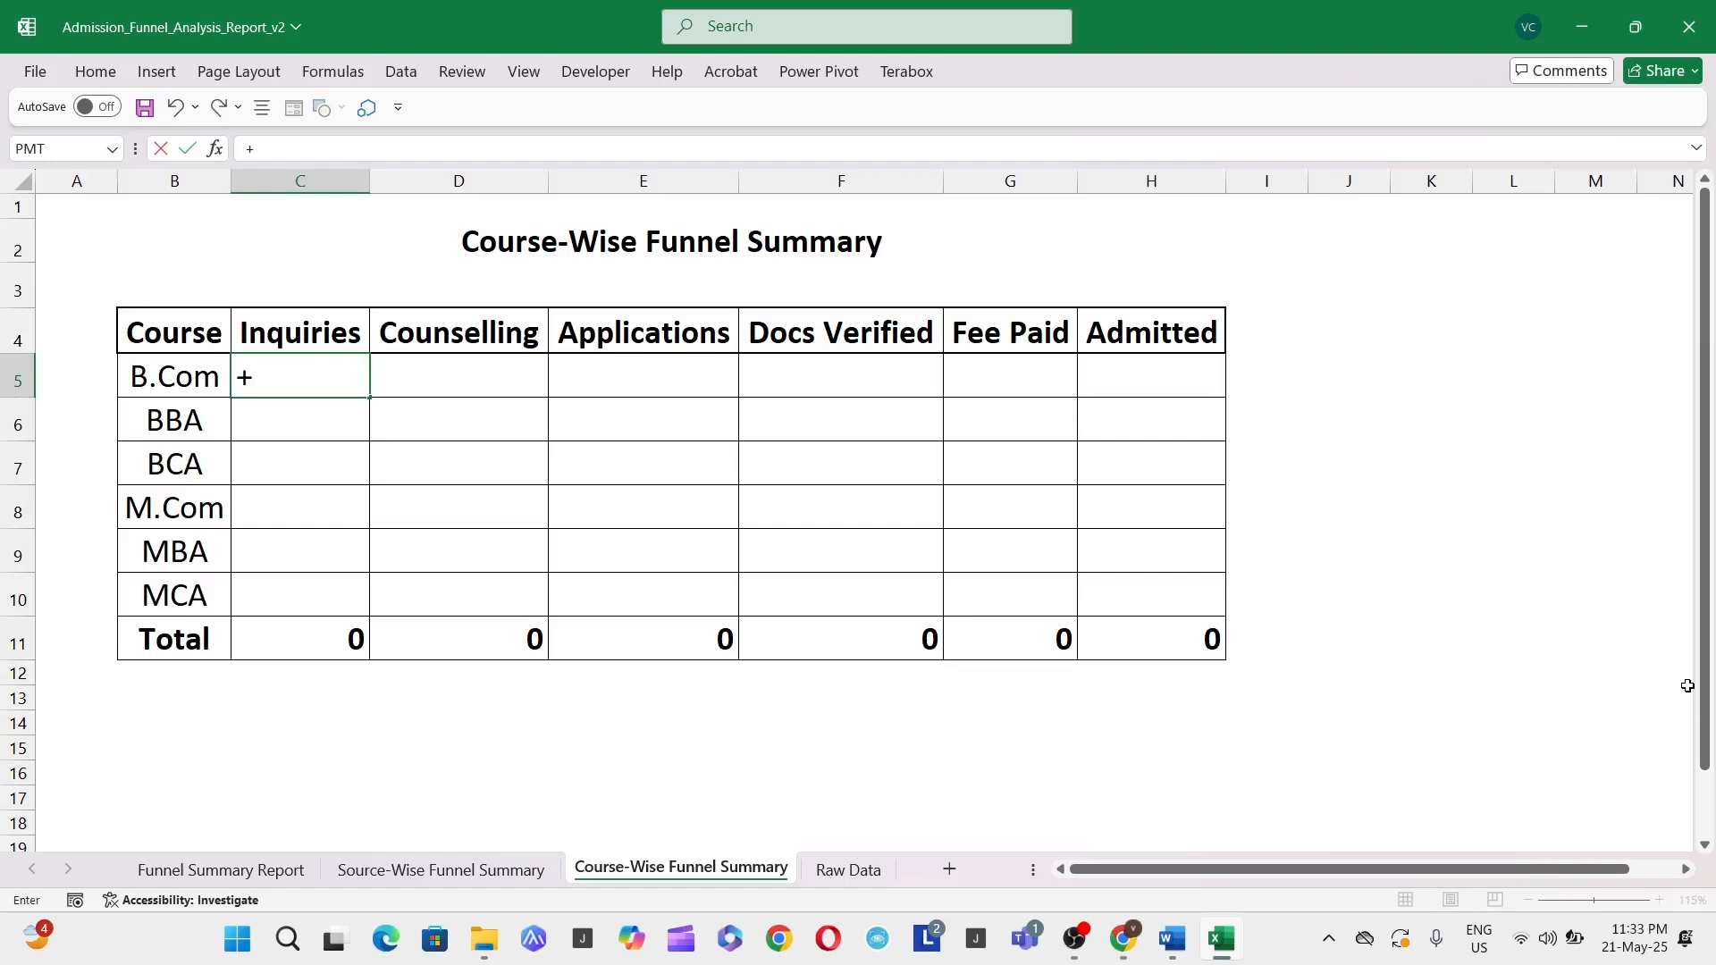
text(count)
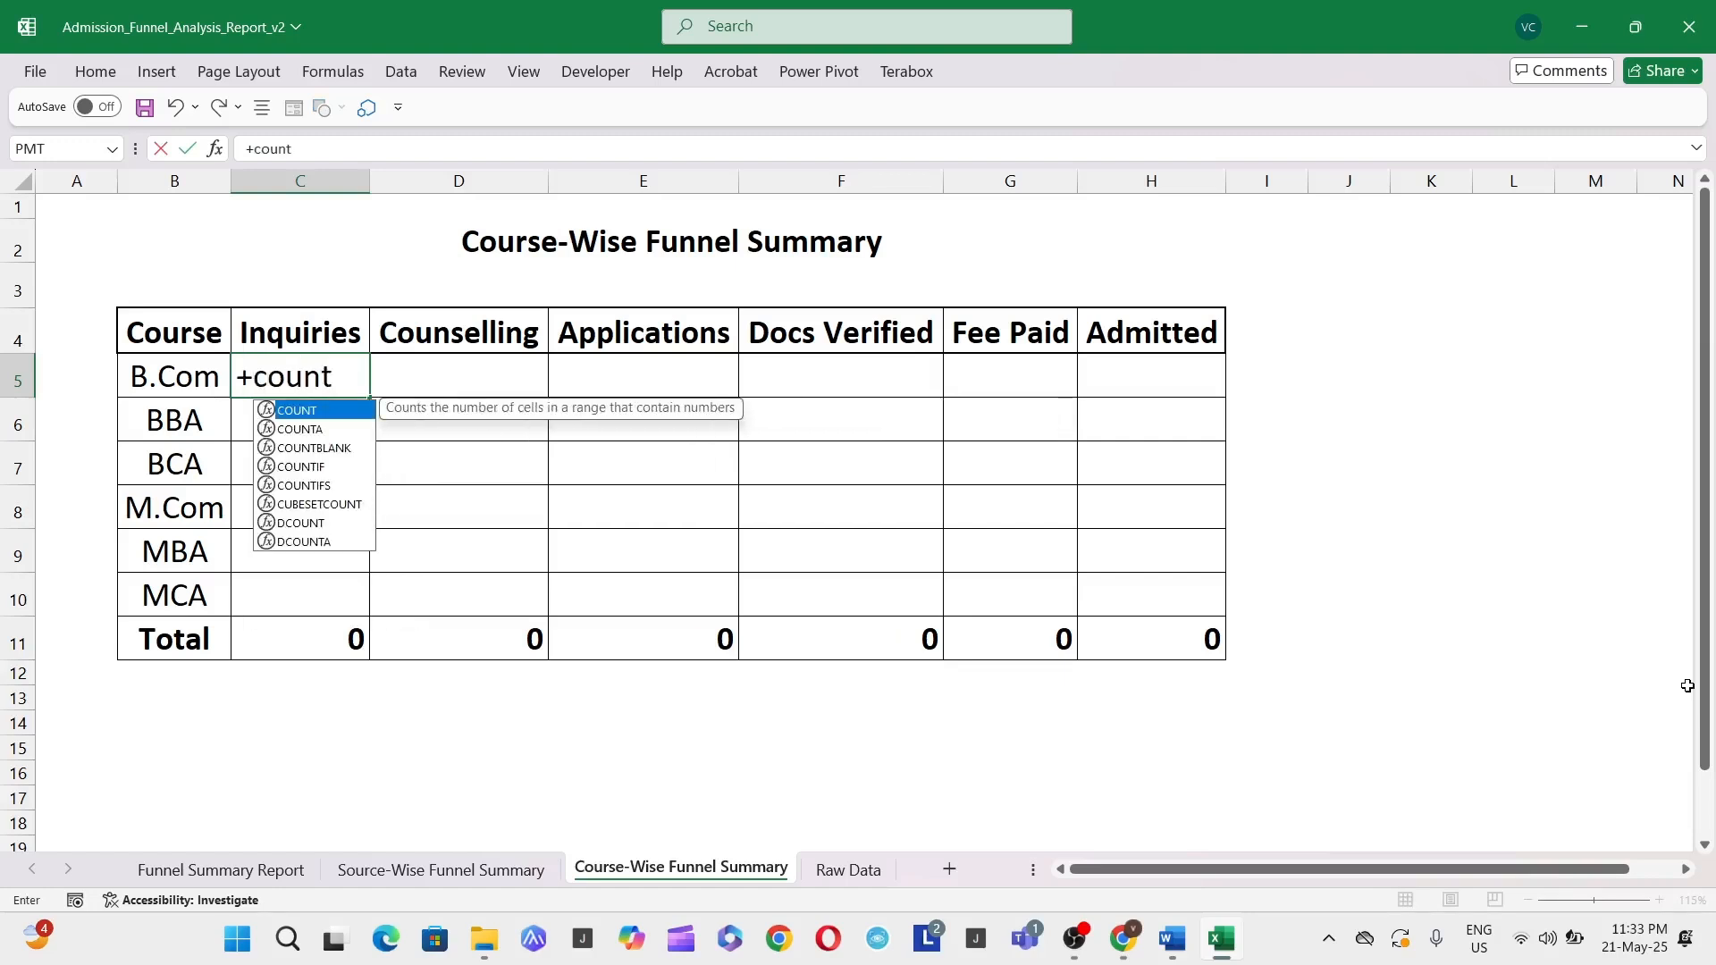
text(ifs)
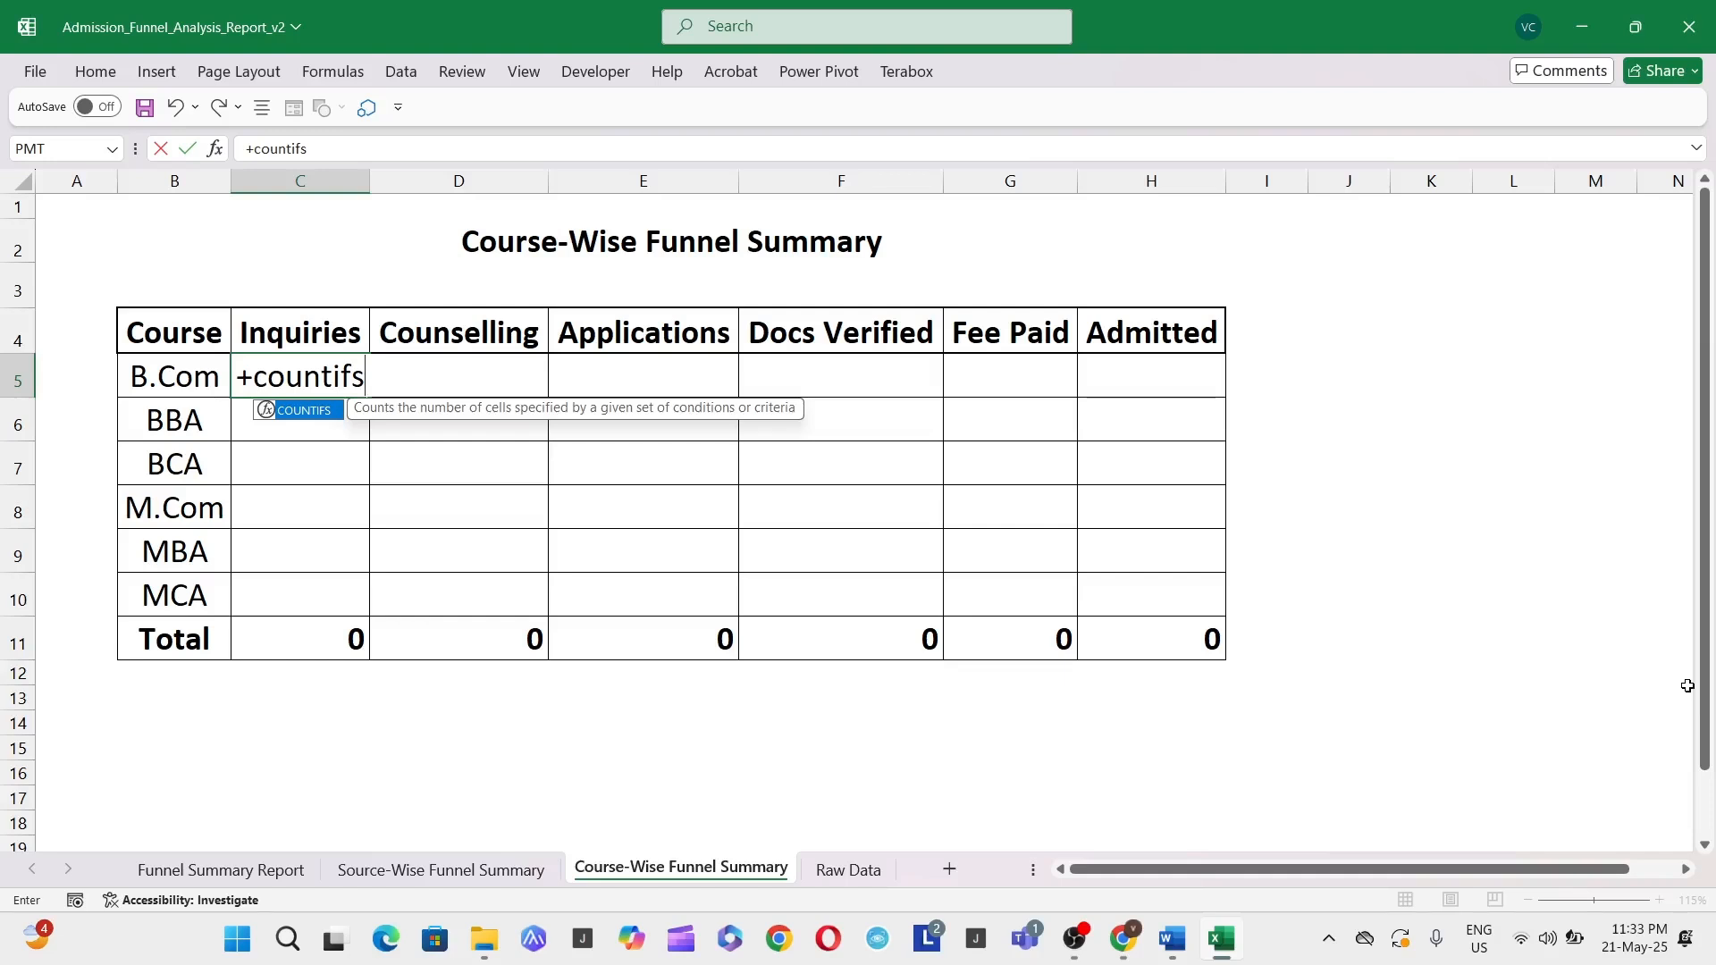
text(()
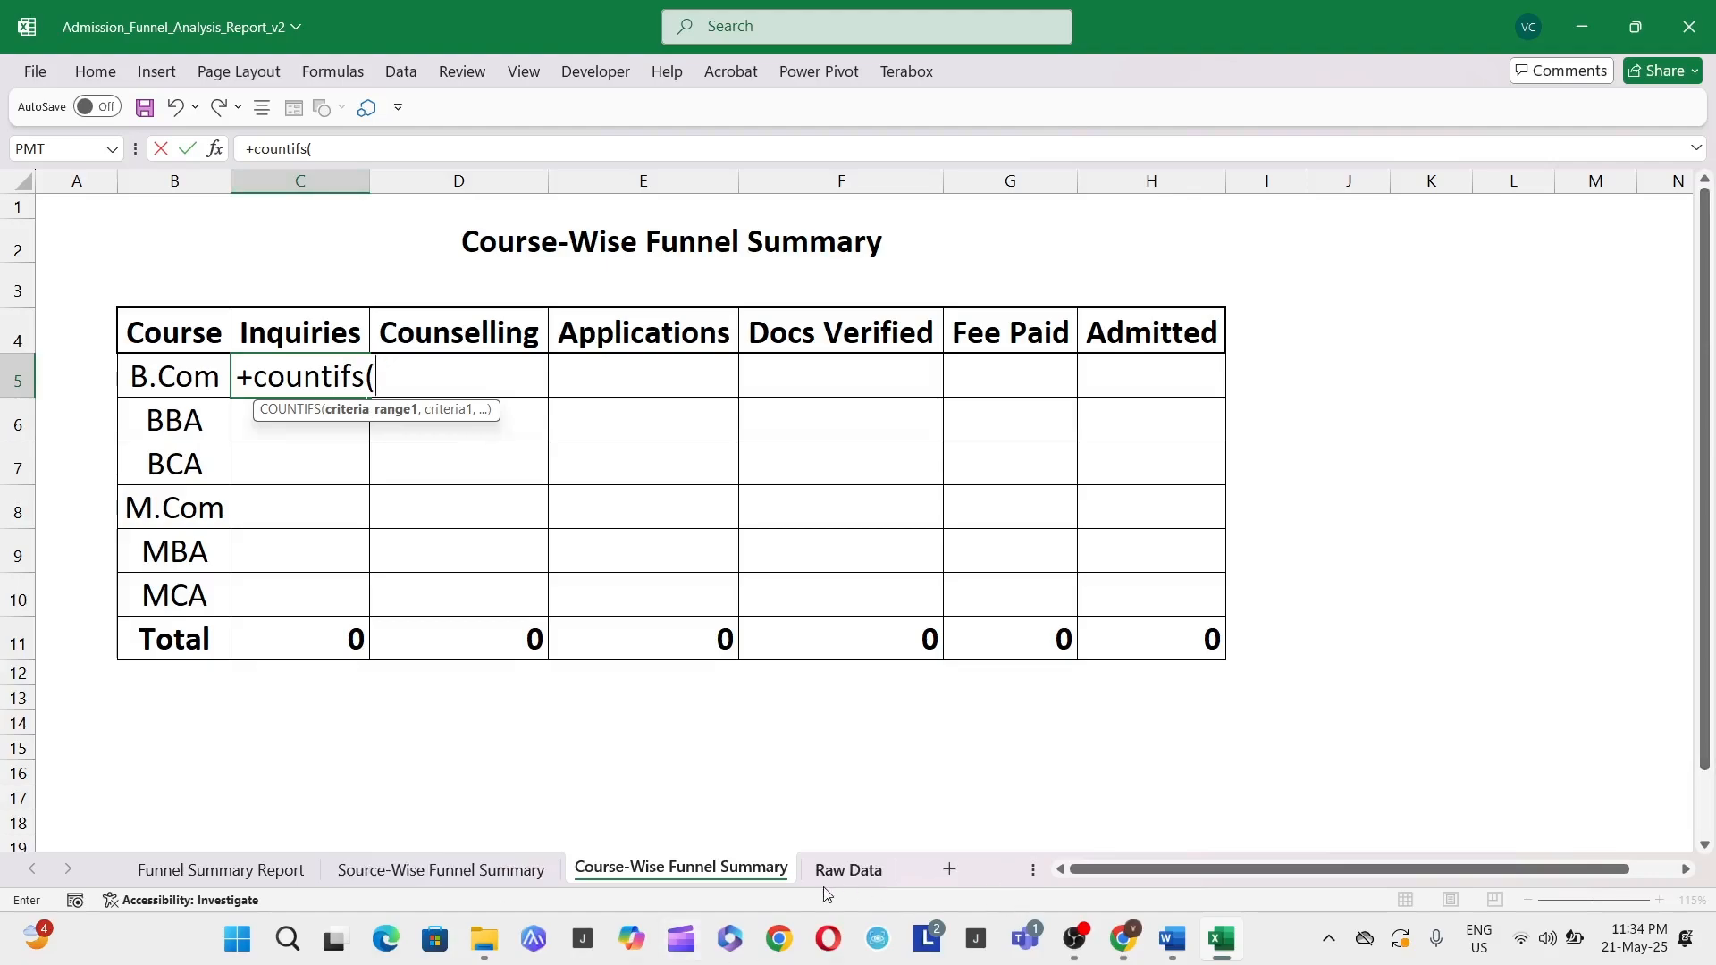
click(855, 875)
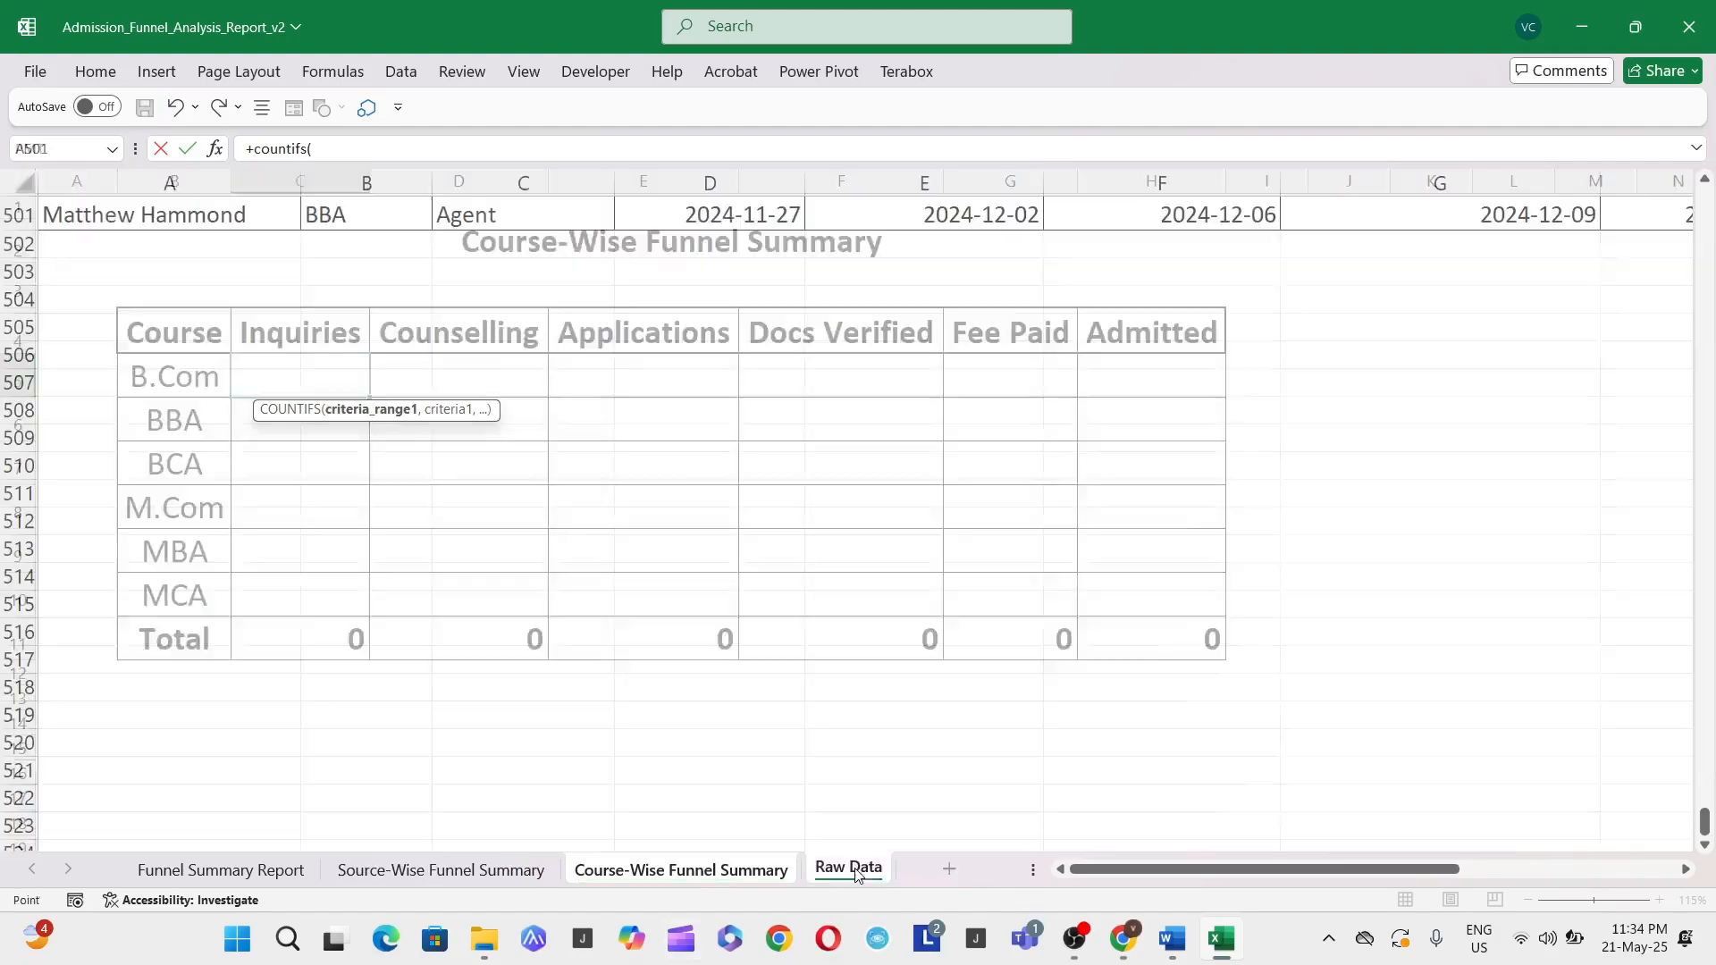
scroll(471, 264, up, 6)
scroll(472, 264, up, 20)
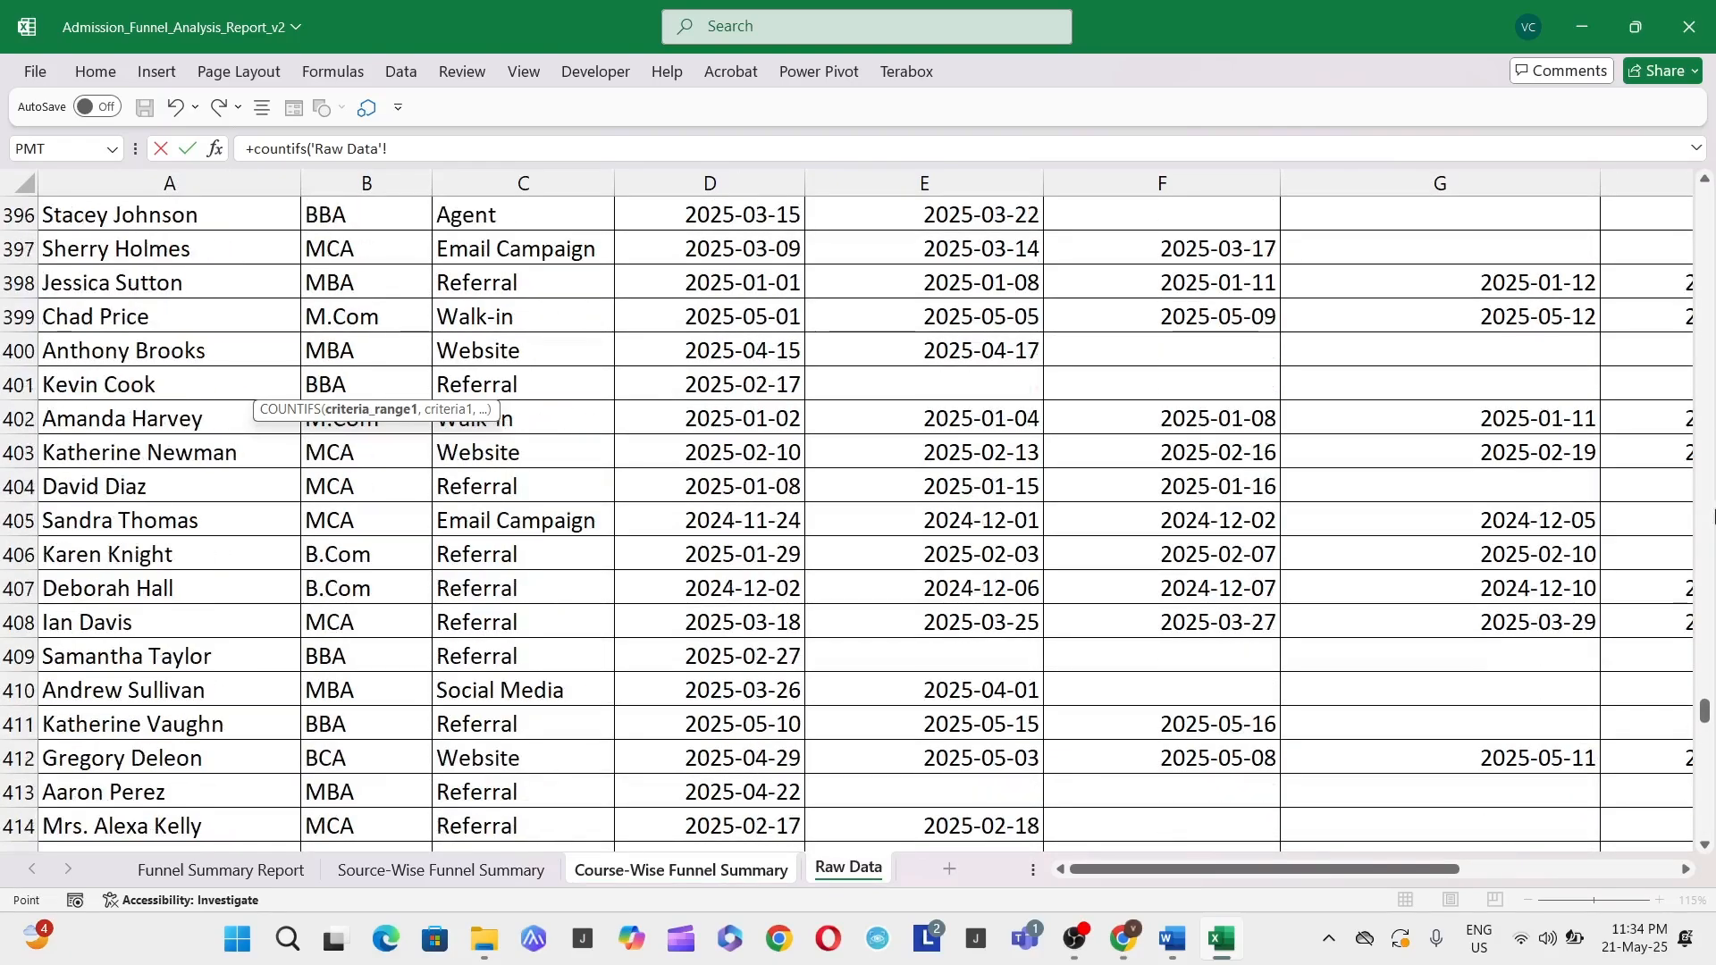
drag(1705, 713, 1704, 198)
click(404, 182)
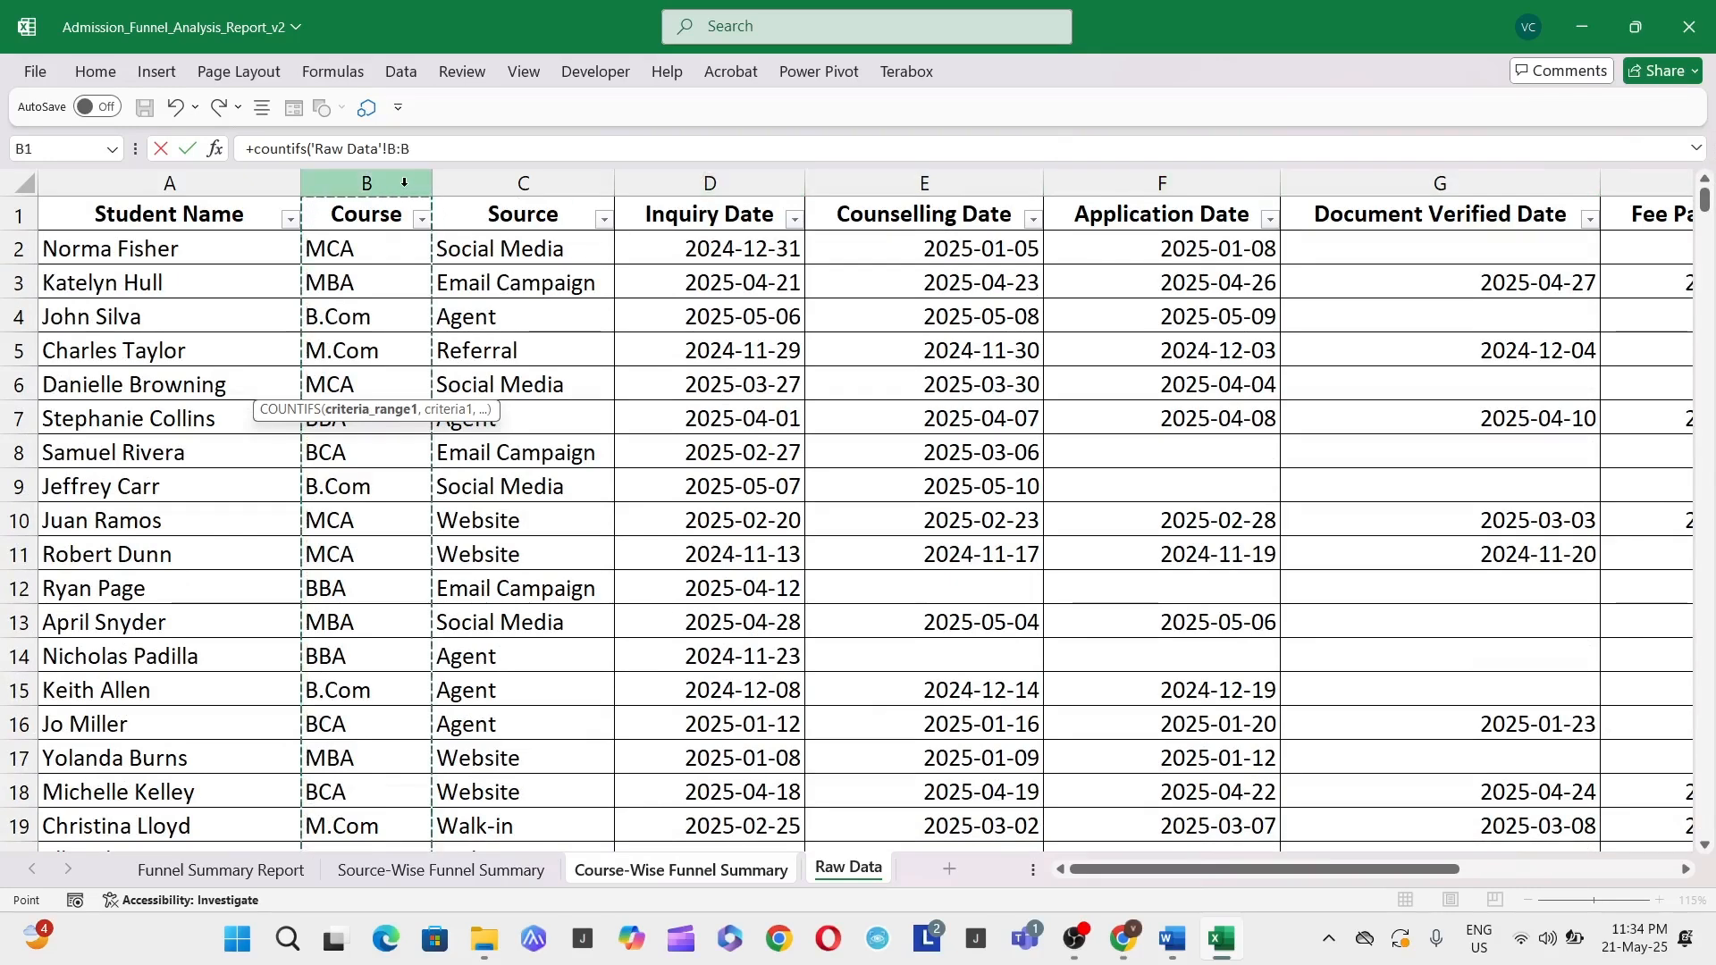
text(,)
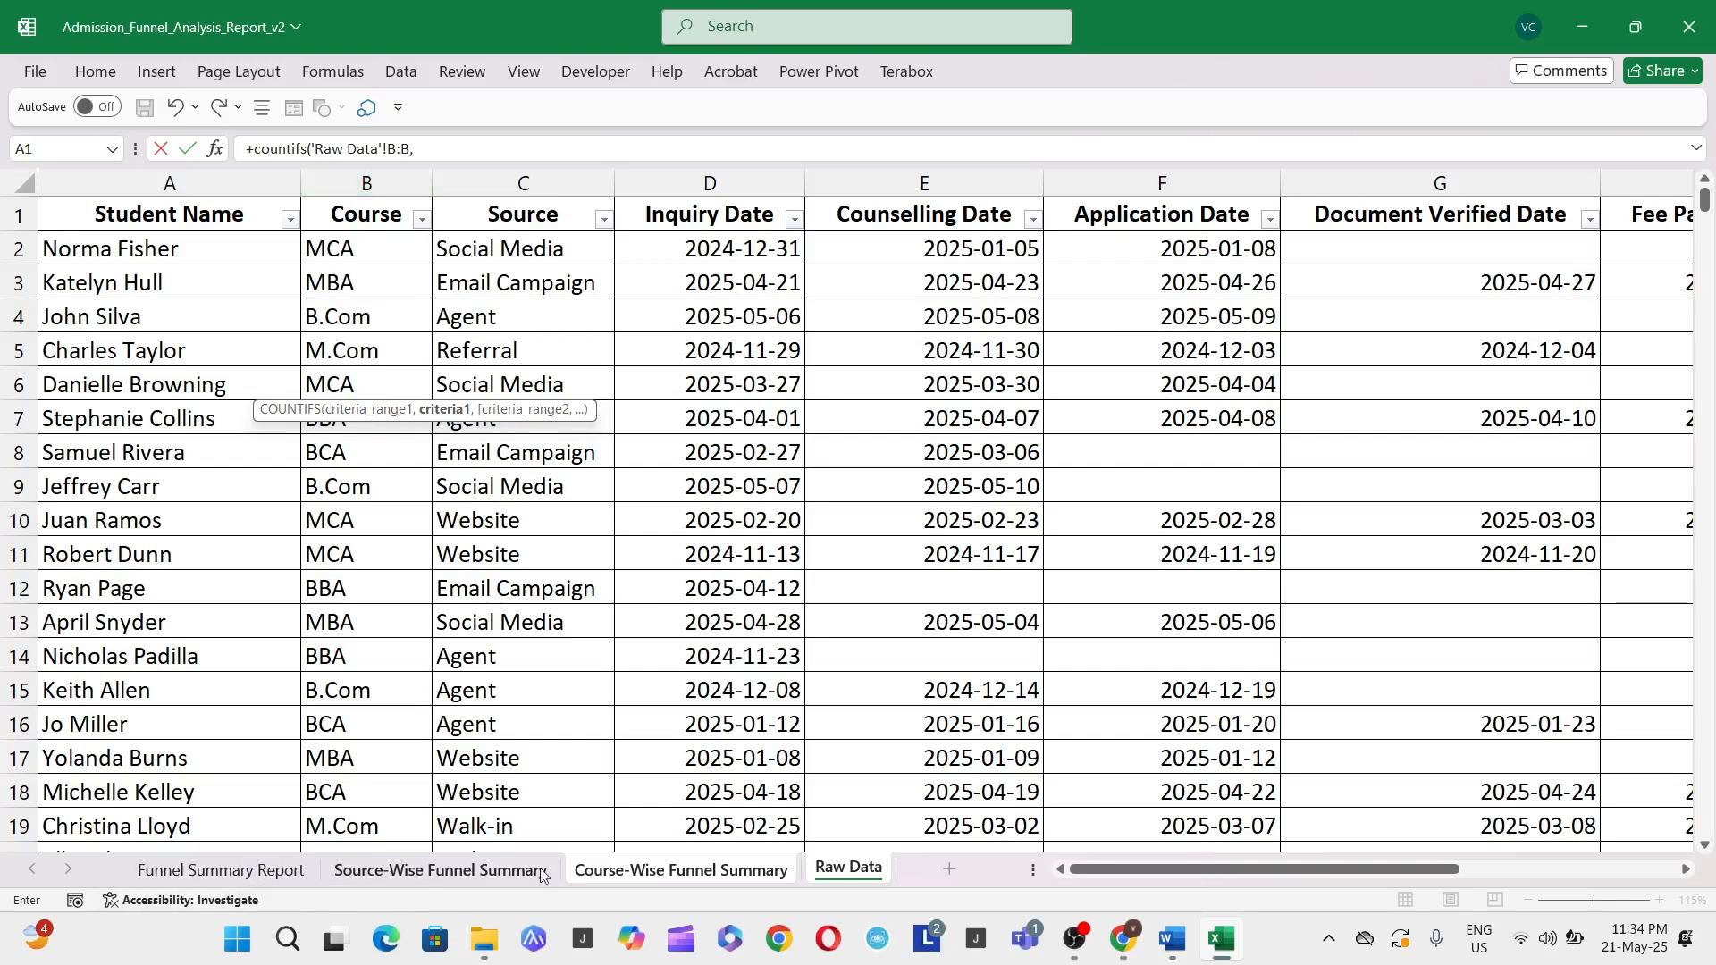
Complete the formula with B5 as the course criterion and Raw Data's Inquiry Date column D:D with the non-blank criterion "<>"
click(595, 872)
click(180, 389)
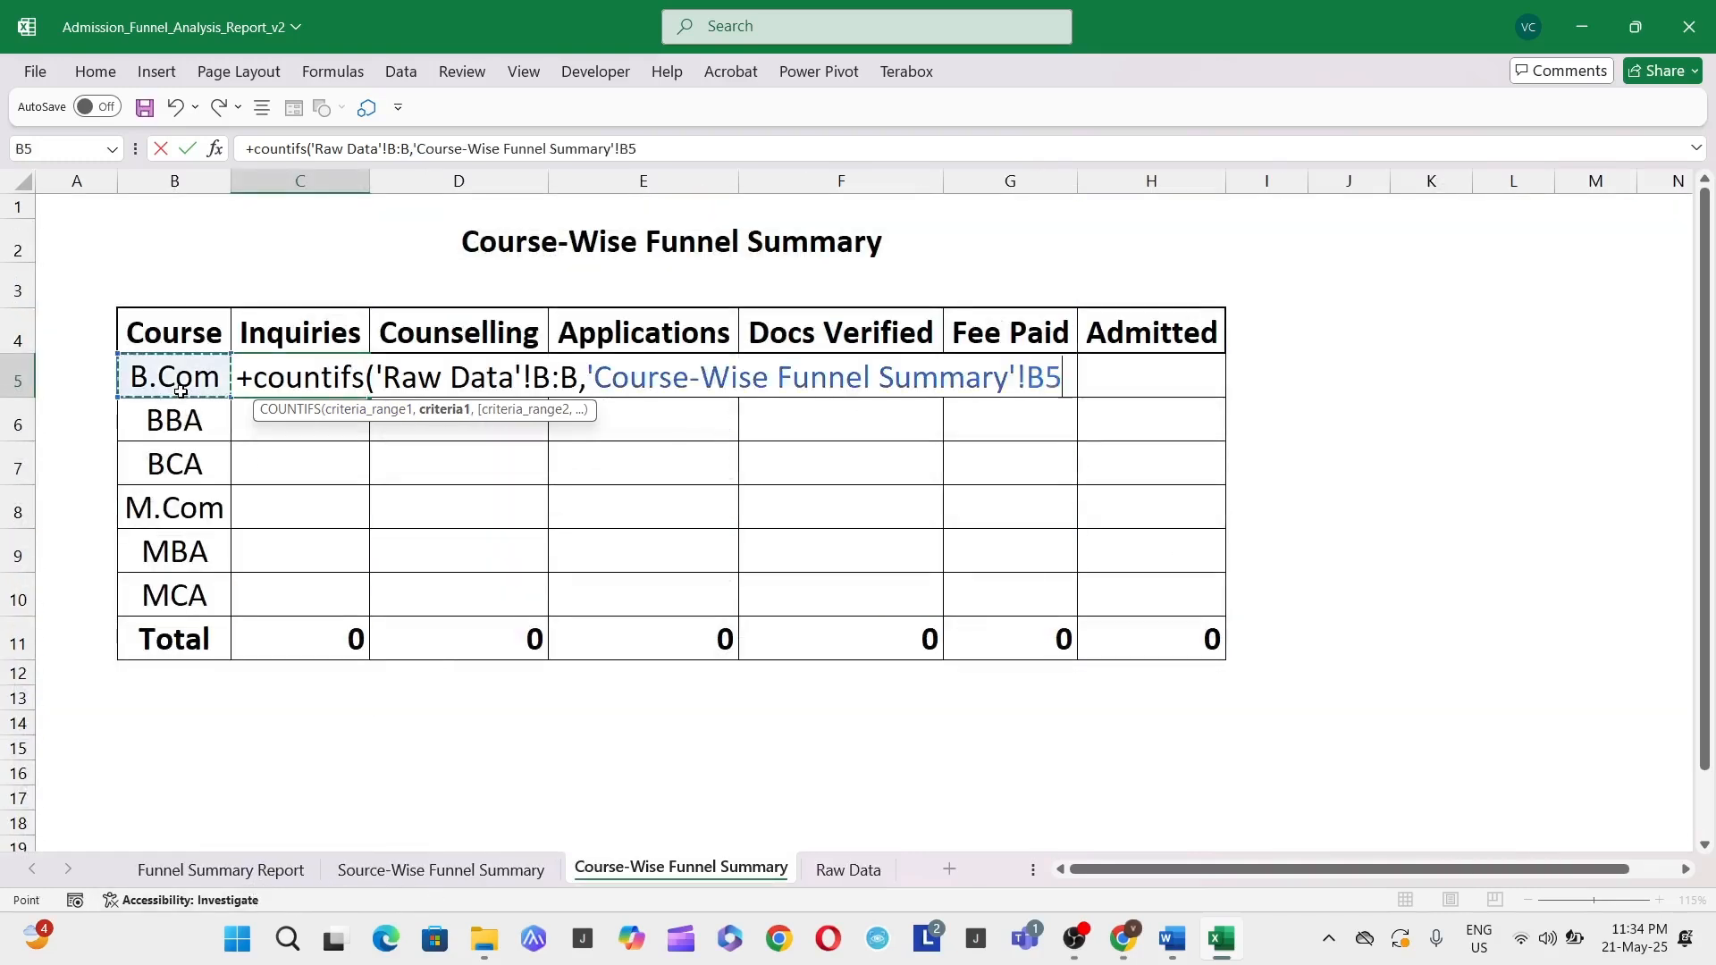
text(,)
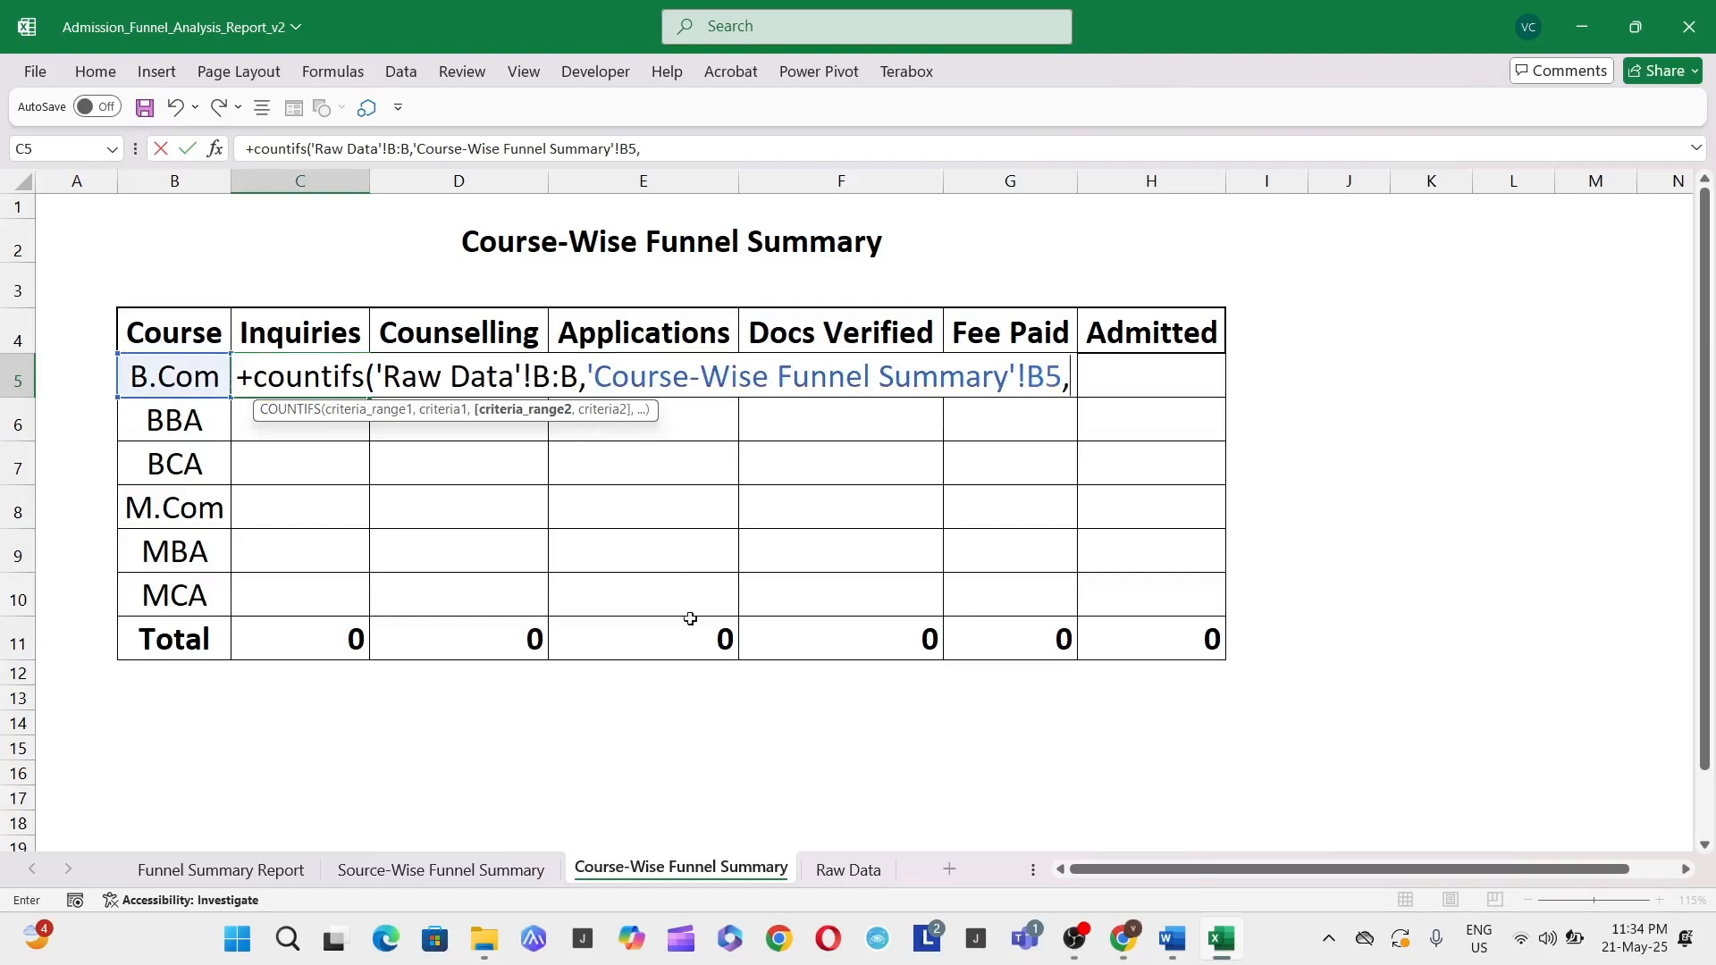
click(829, 871)
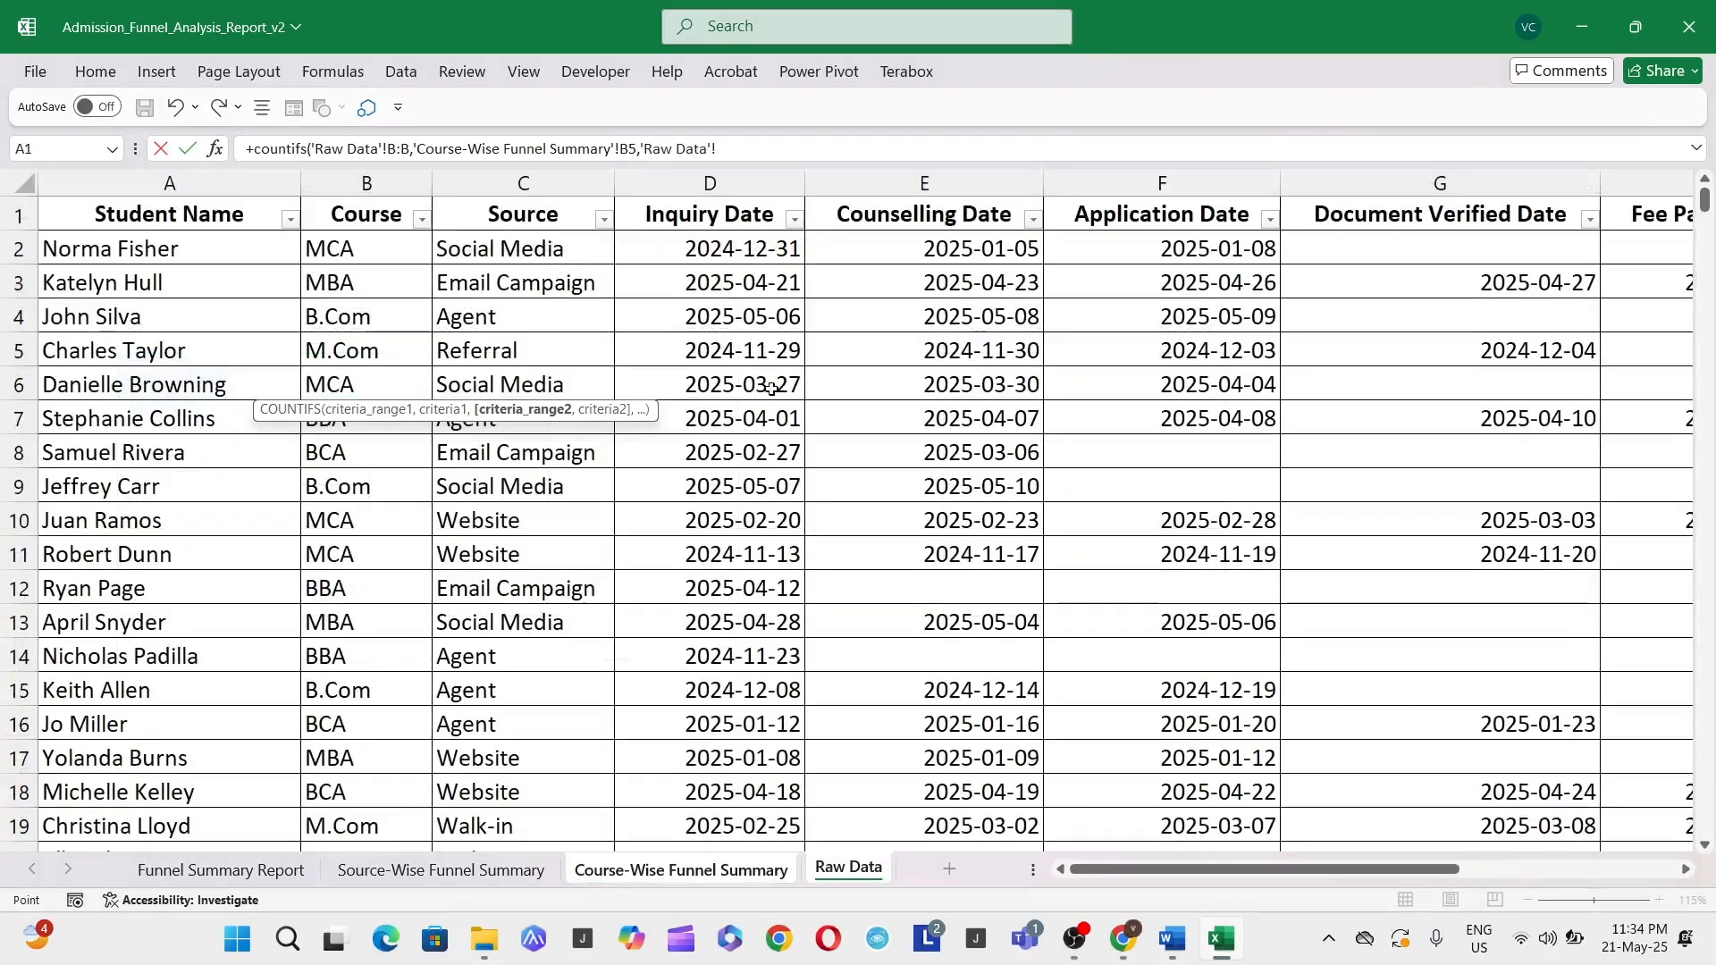
click(751, 181)
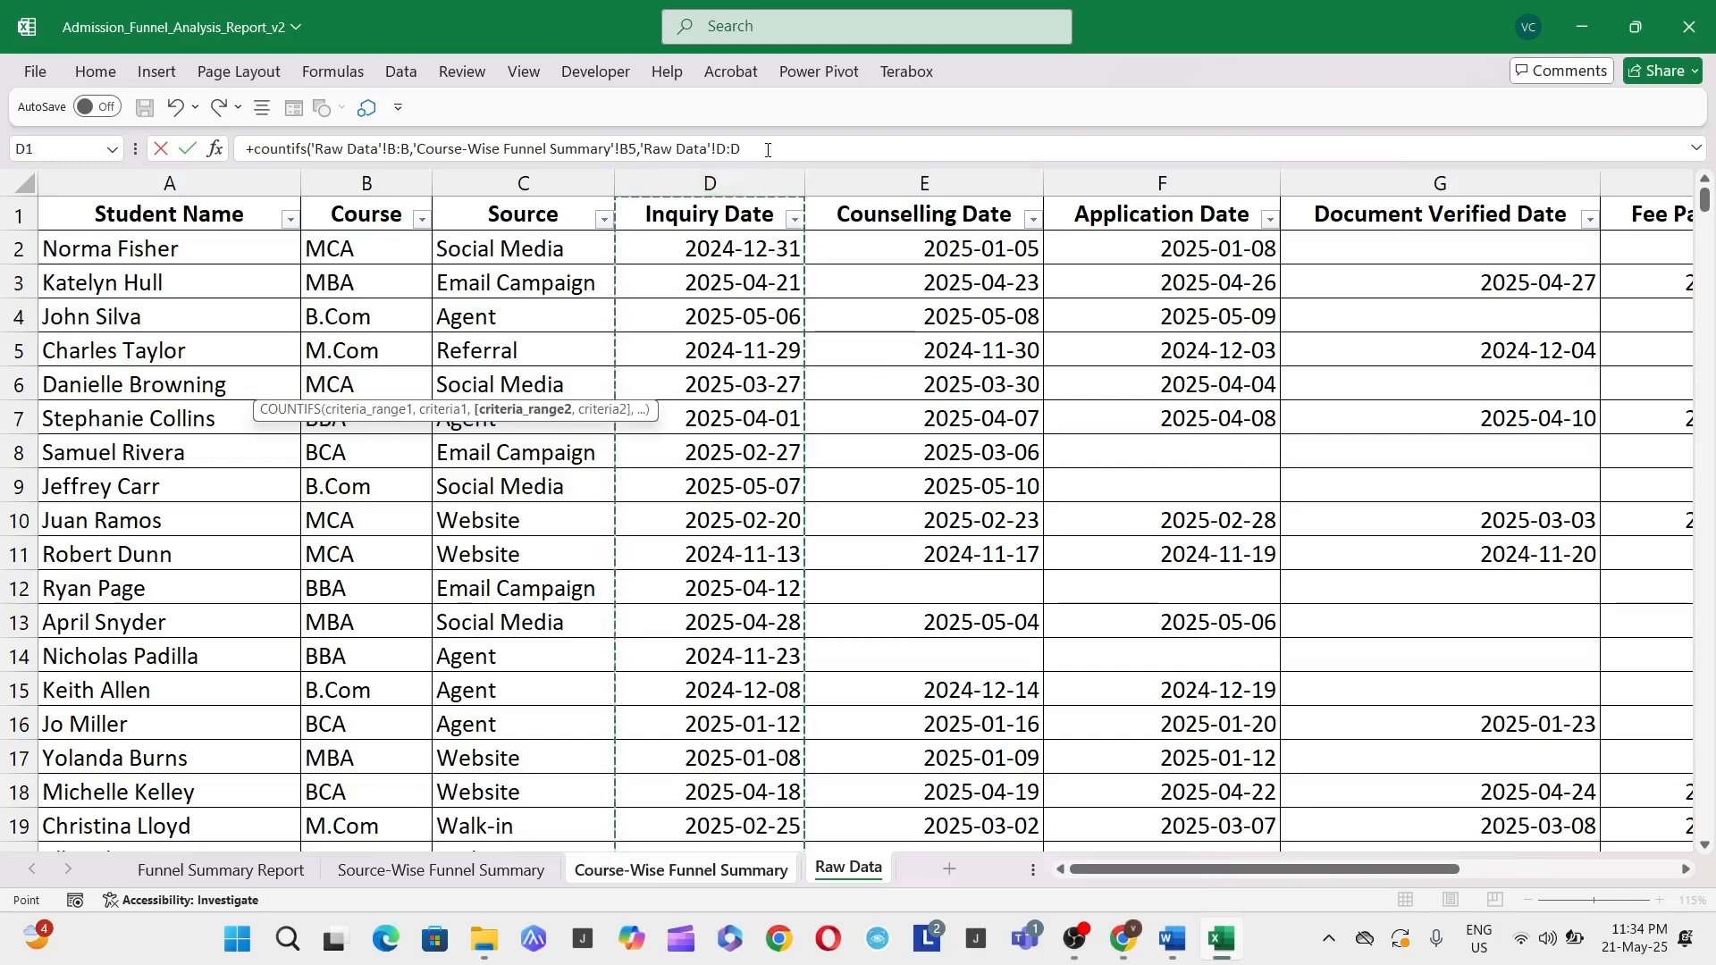
click(767, 149)
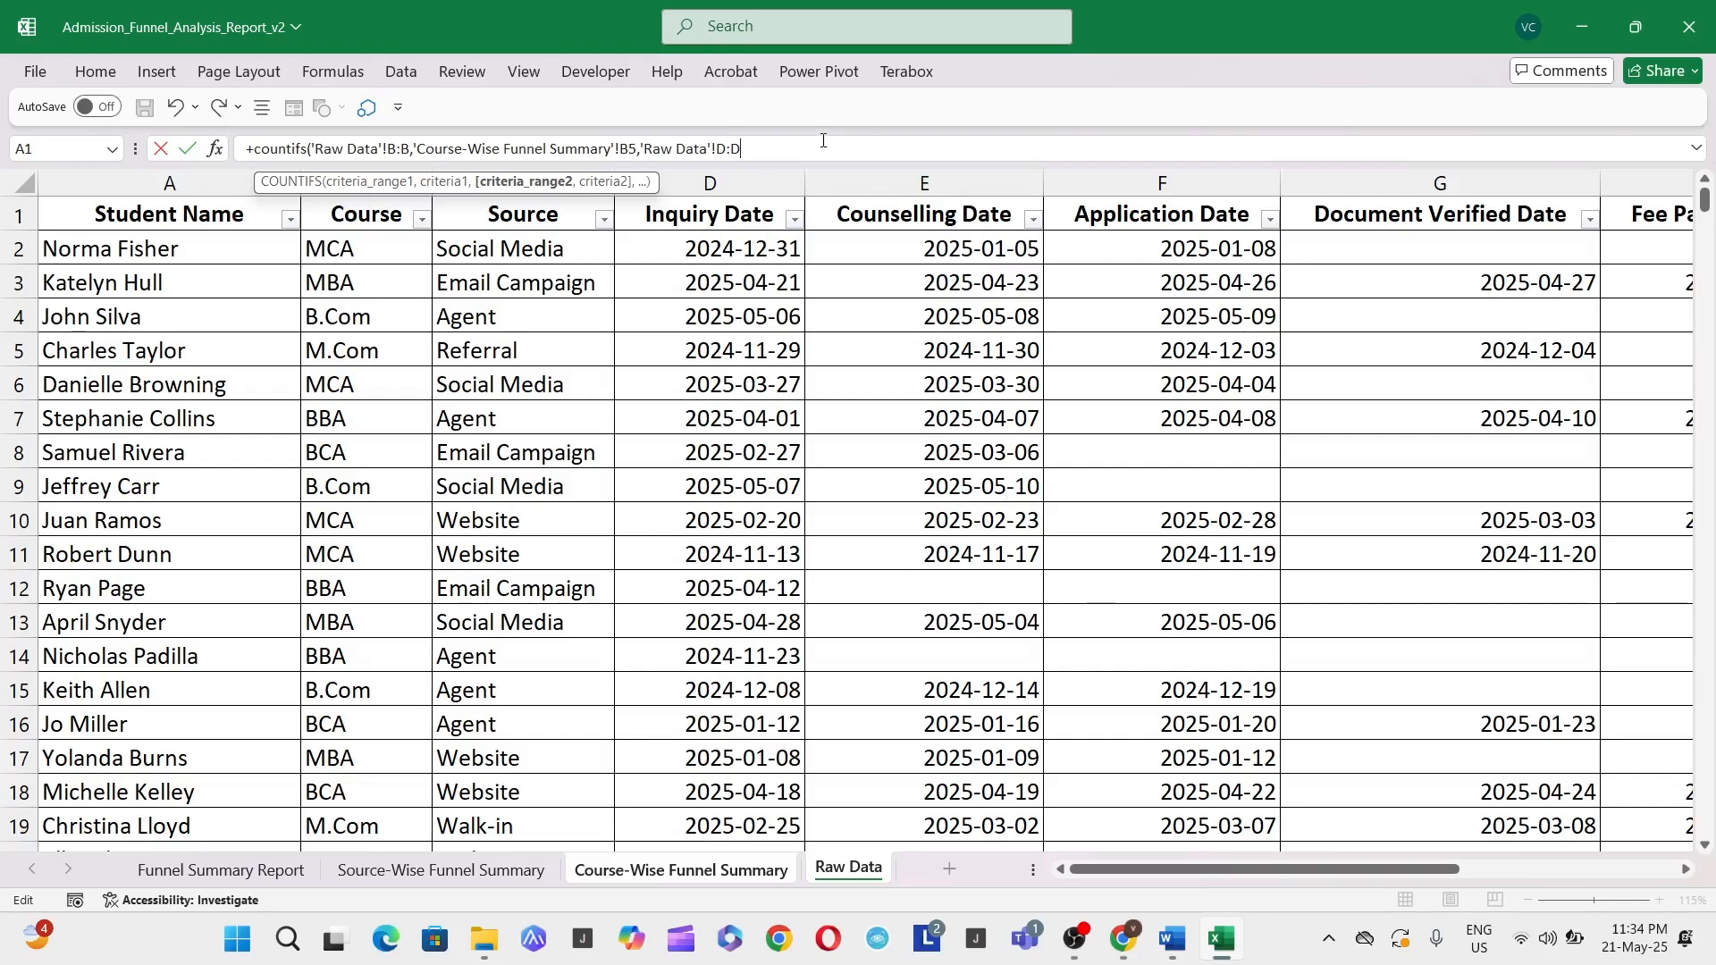
text(,)
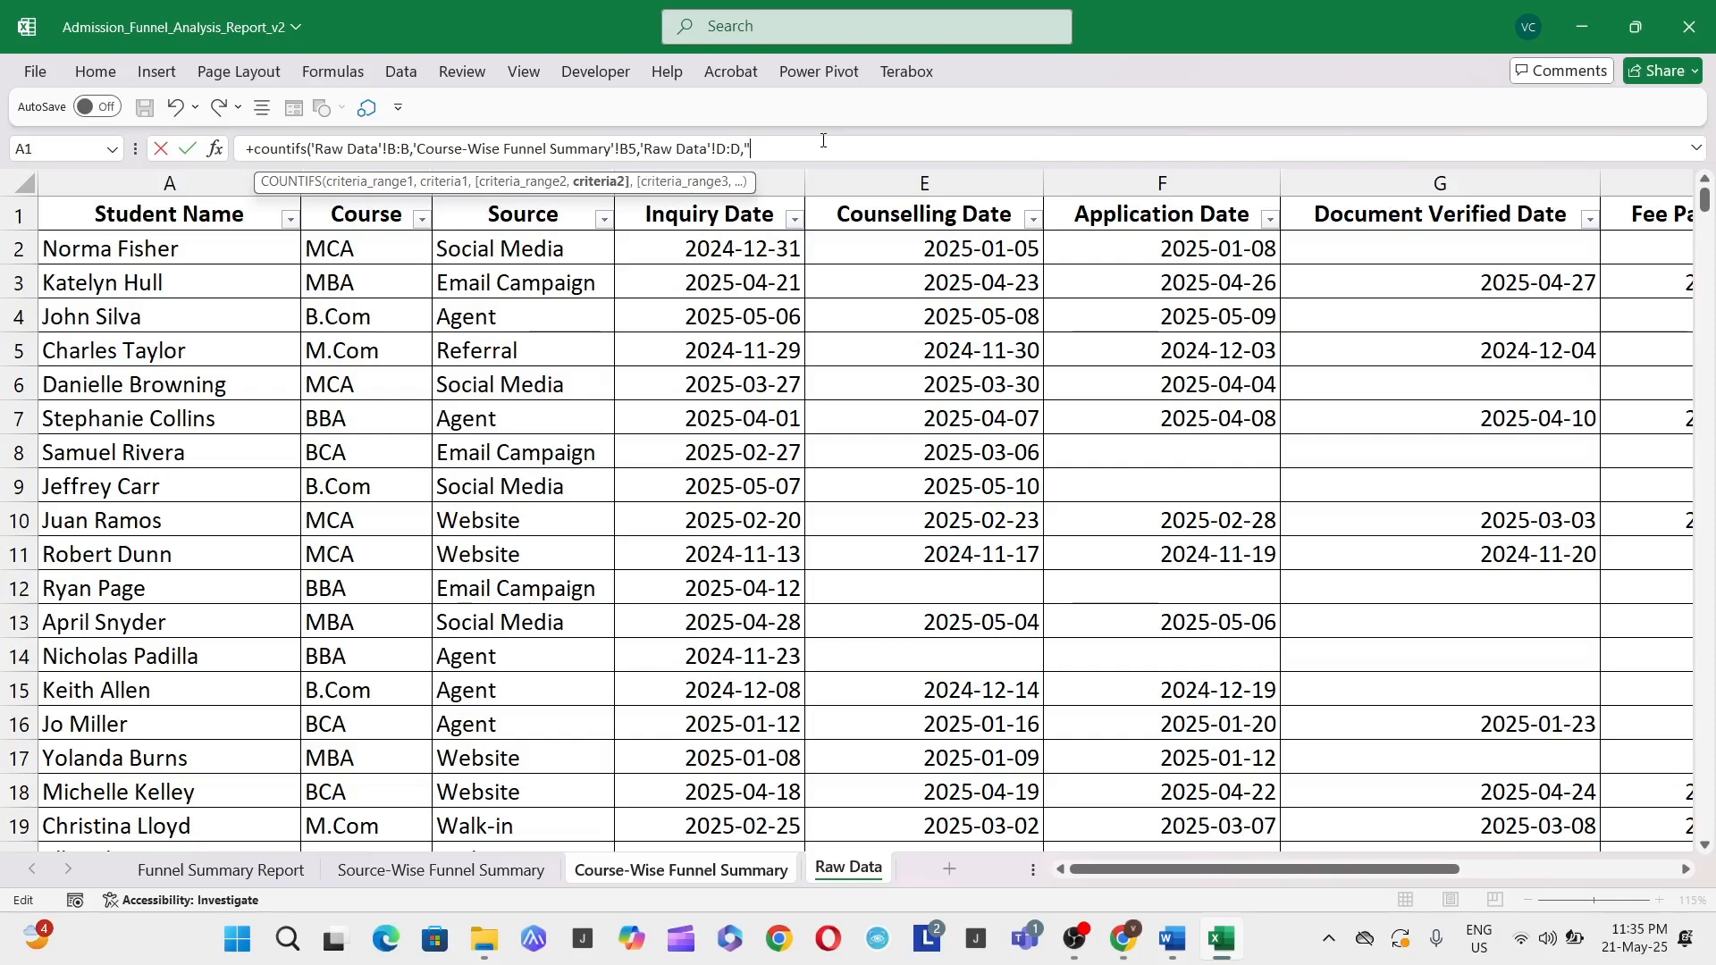
text("<>"))
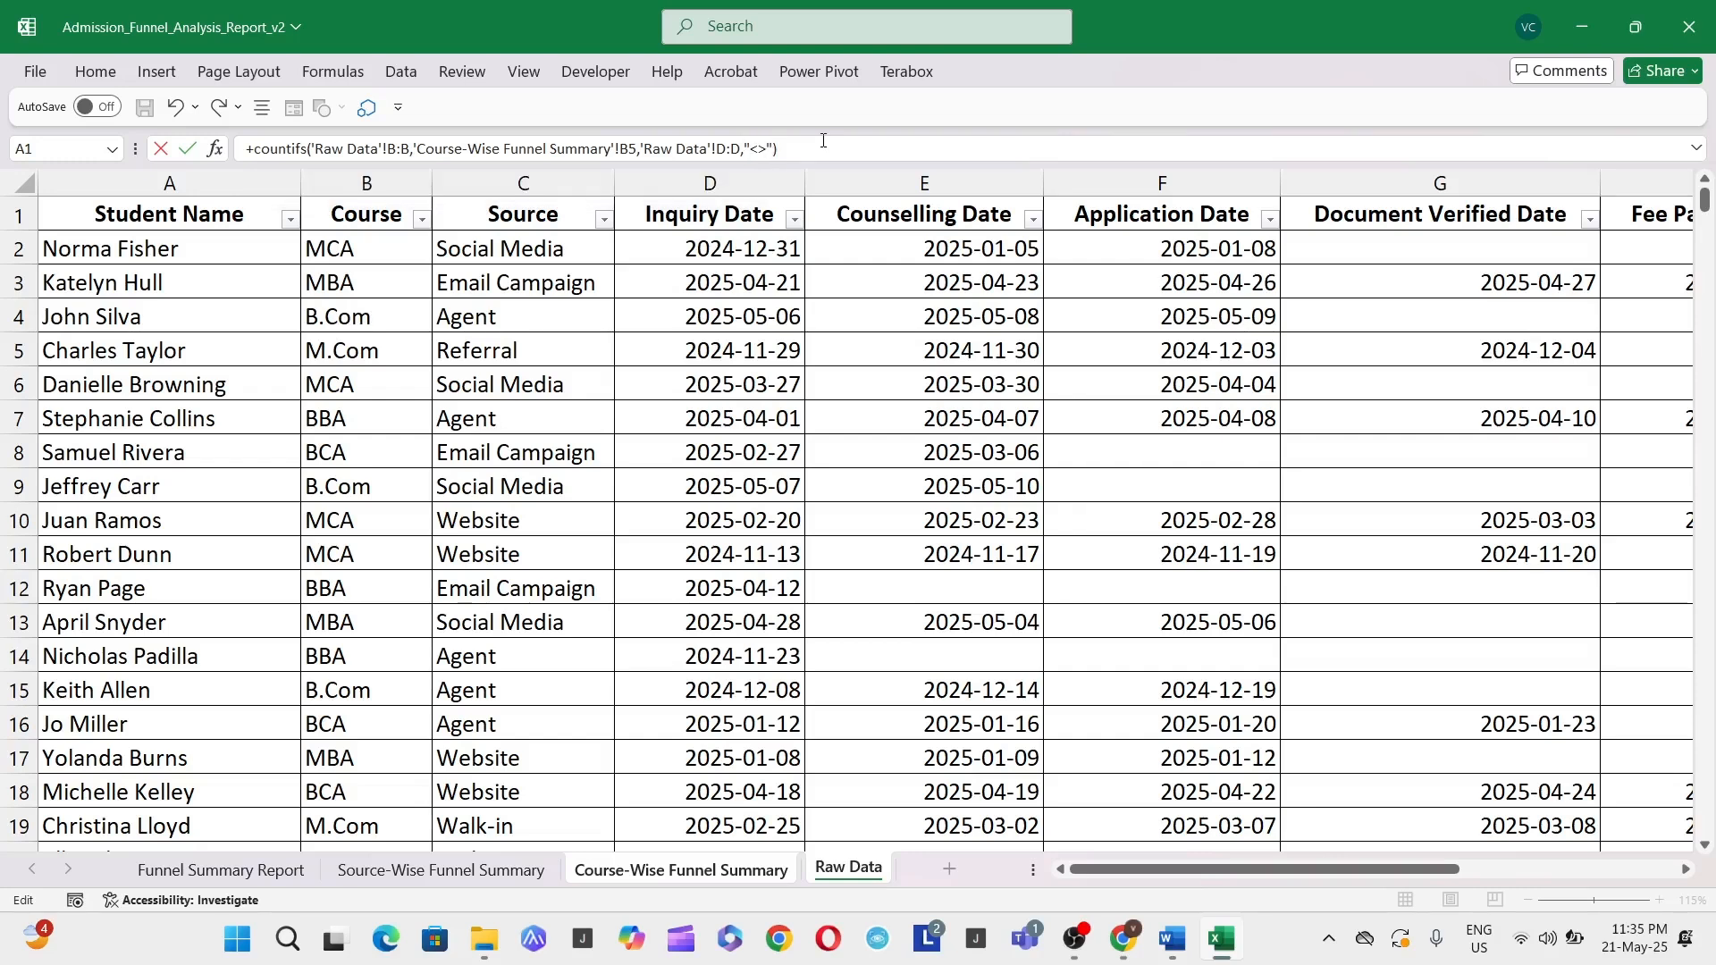
key(Return)
Copy the B.Com Inquiries formula to the Inquiries cells of BBA through MCA
key(Up)
key(ctrl+c)
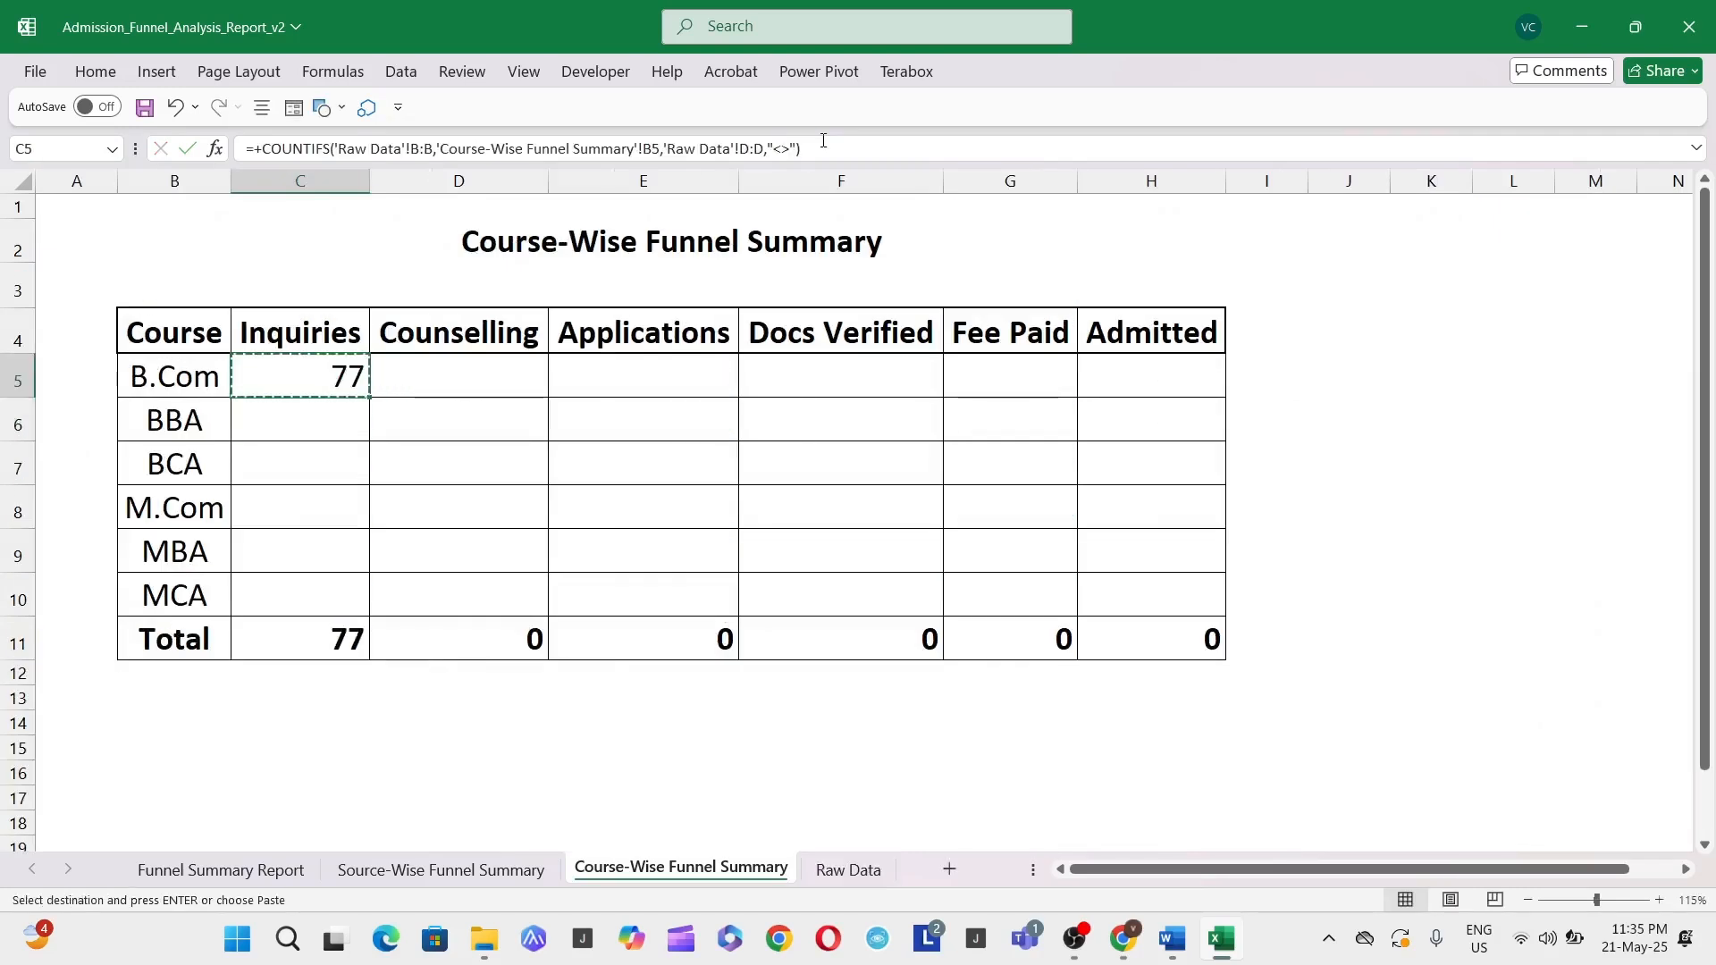
key(Down)
key(shift+Down)
key(shift+Down)
key(shift+Down)
key(shift+Down)
key(ctrl+v)
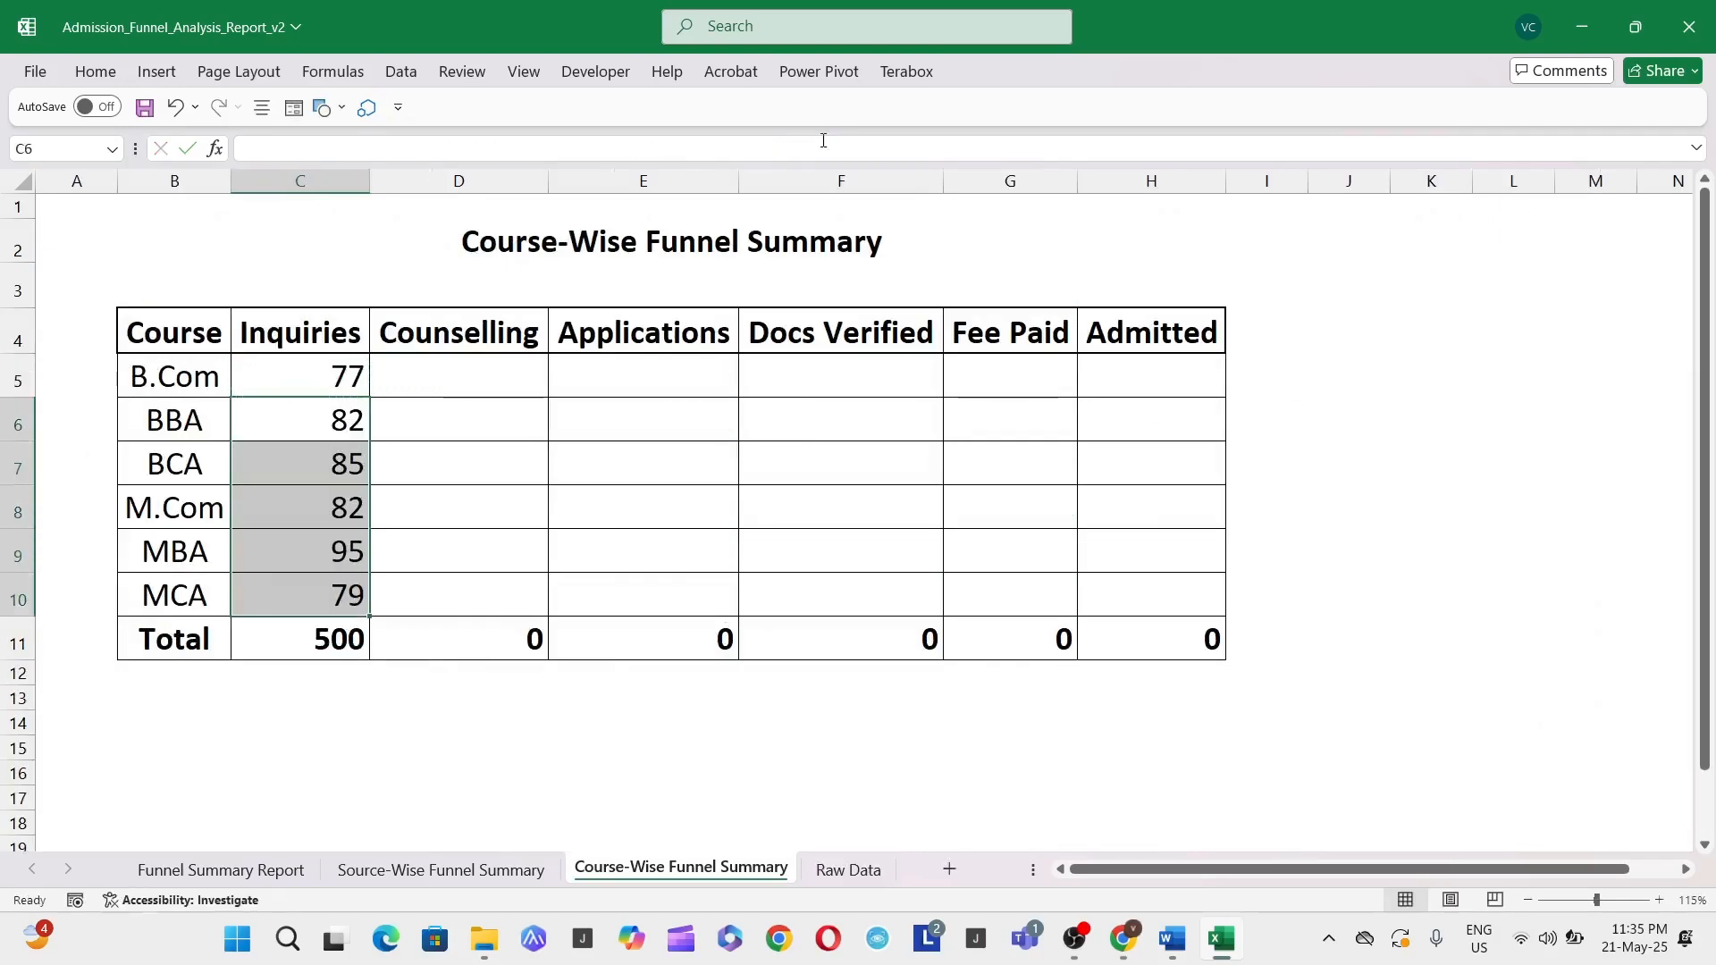
Copy the full COUNTIFS formula text from the B.Com Inquiries cell into the B.Com Counselling cell, keeping its references unchanged
key(Up)
key(Up)
key(Down)
key(F2)
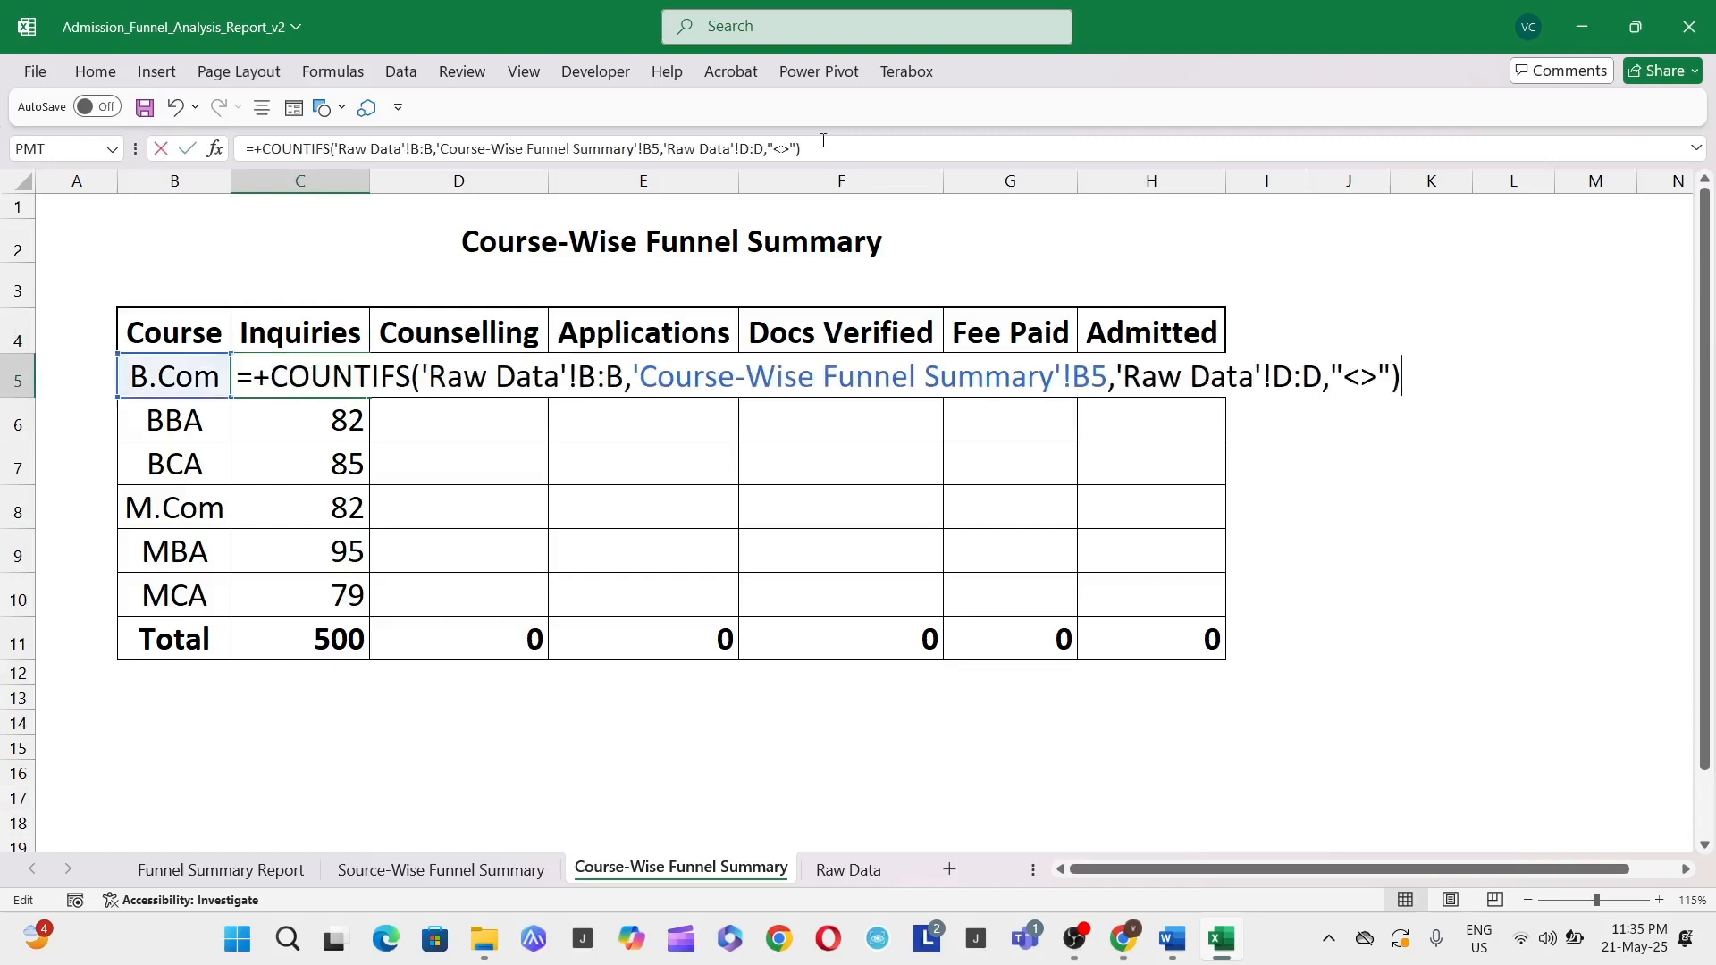
key(ctrl+shift+Left)
key(ctrl+shift+Left)
key(ctrl+shift+Left)
key(ctrl+shift+Left)
key(ctrl+shift+Left)
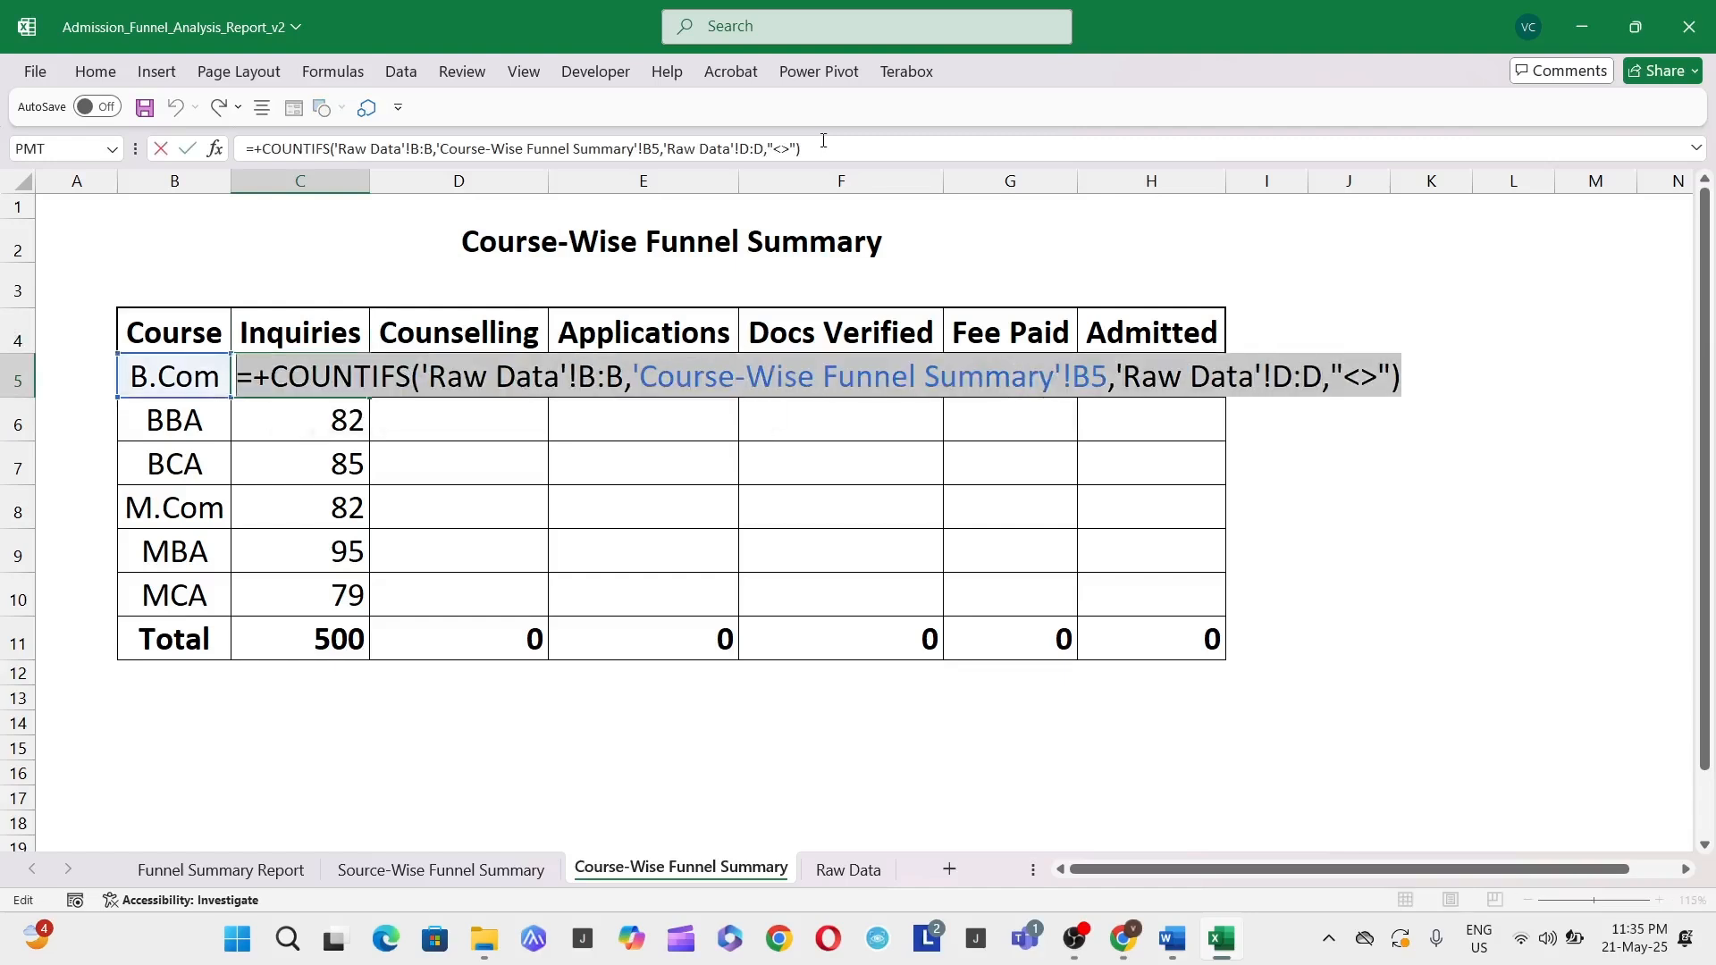
key(ctrl+c)
key(Tab)
key(F2)
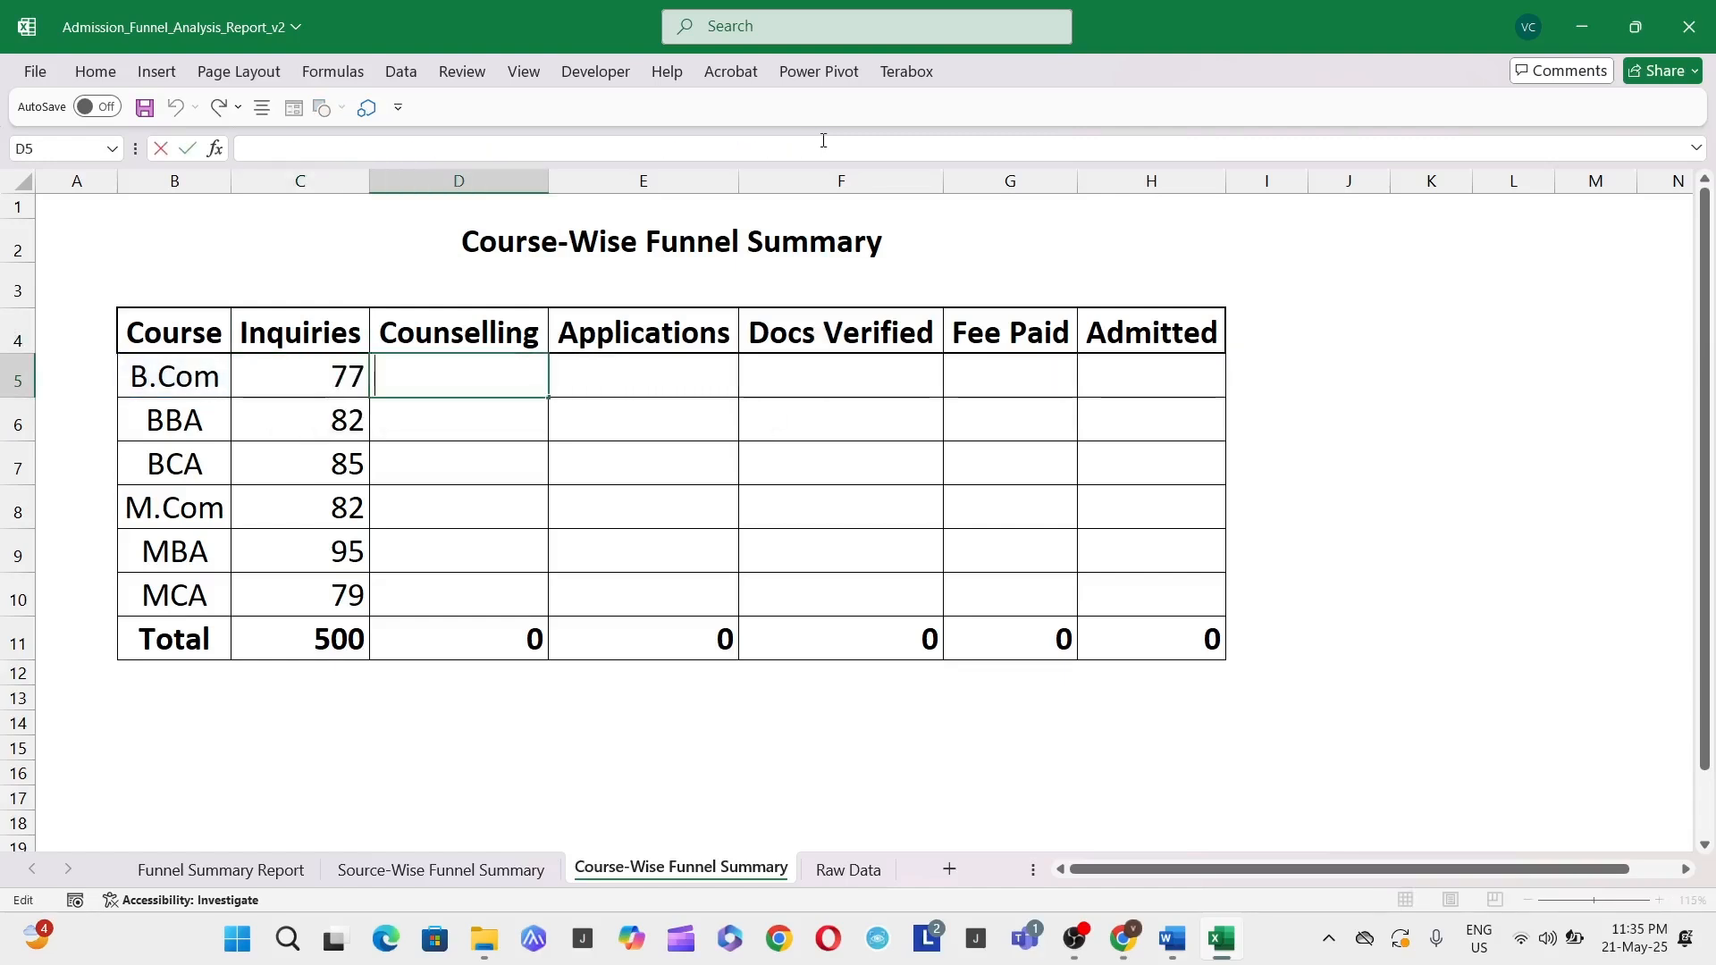
key(ctrl+v)
key(Return)
Examine the Raw Data sheet to identify which columns hold the inquiry, counselling and application dates
key(Up)
key(F2)
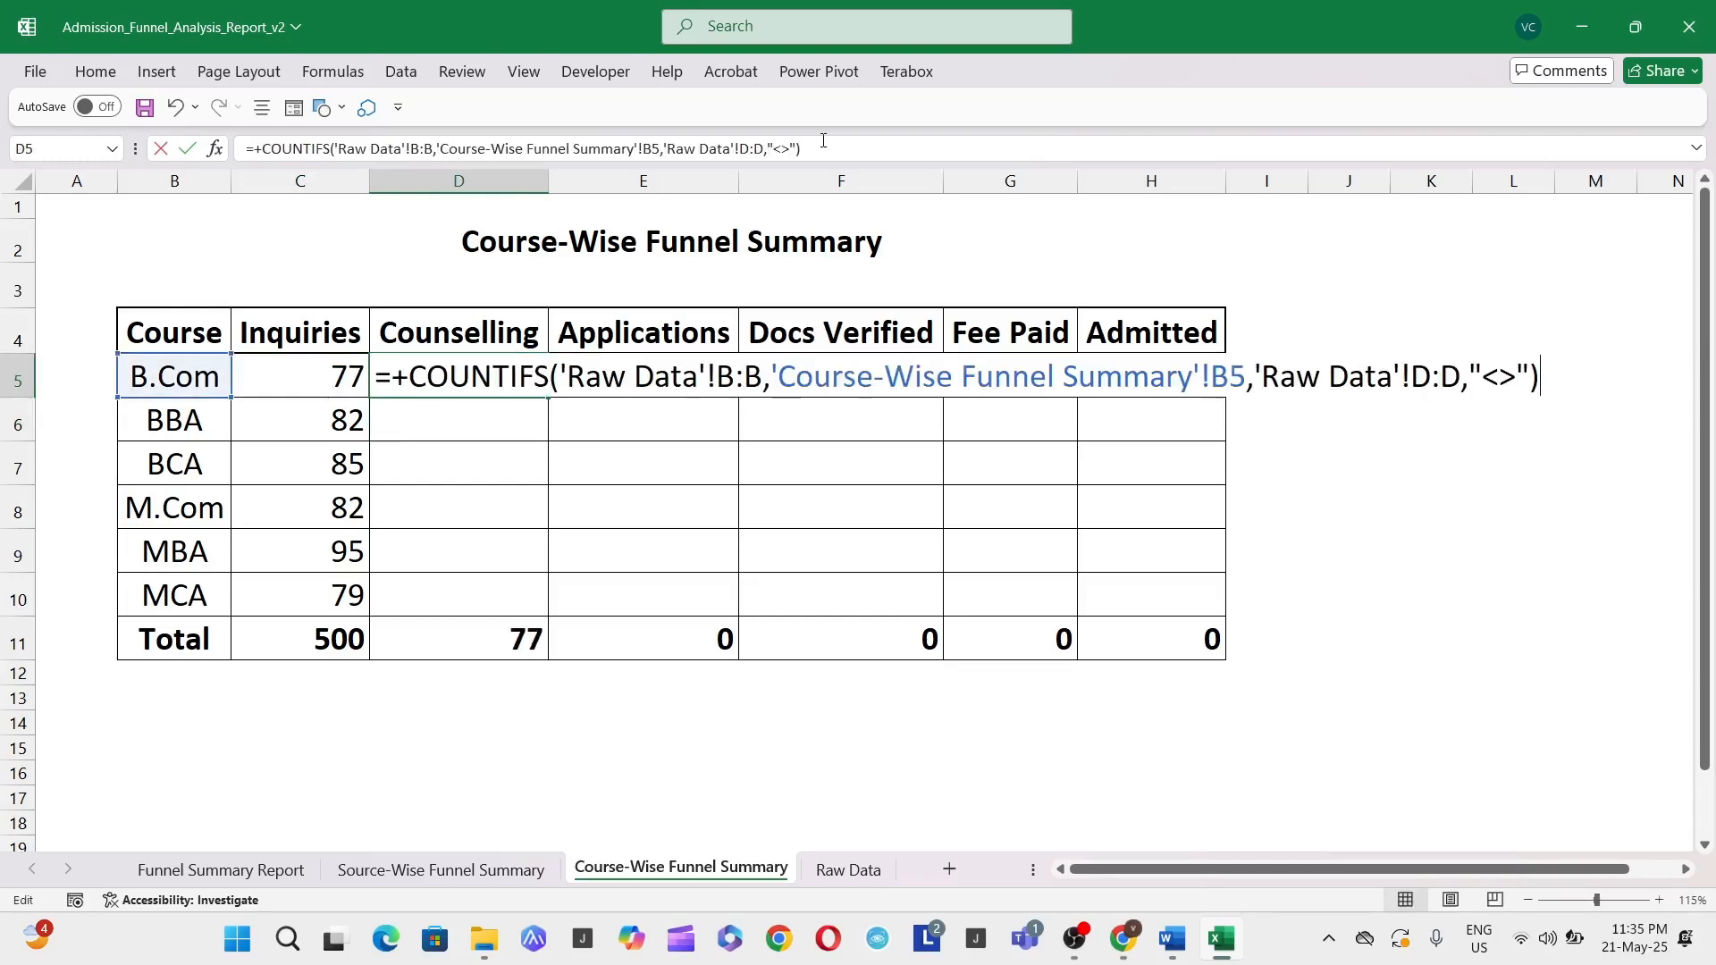
key(Escape)
key(Escape)
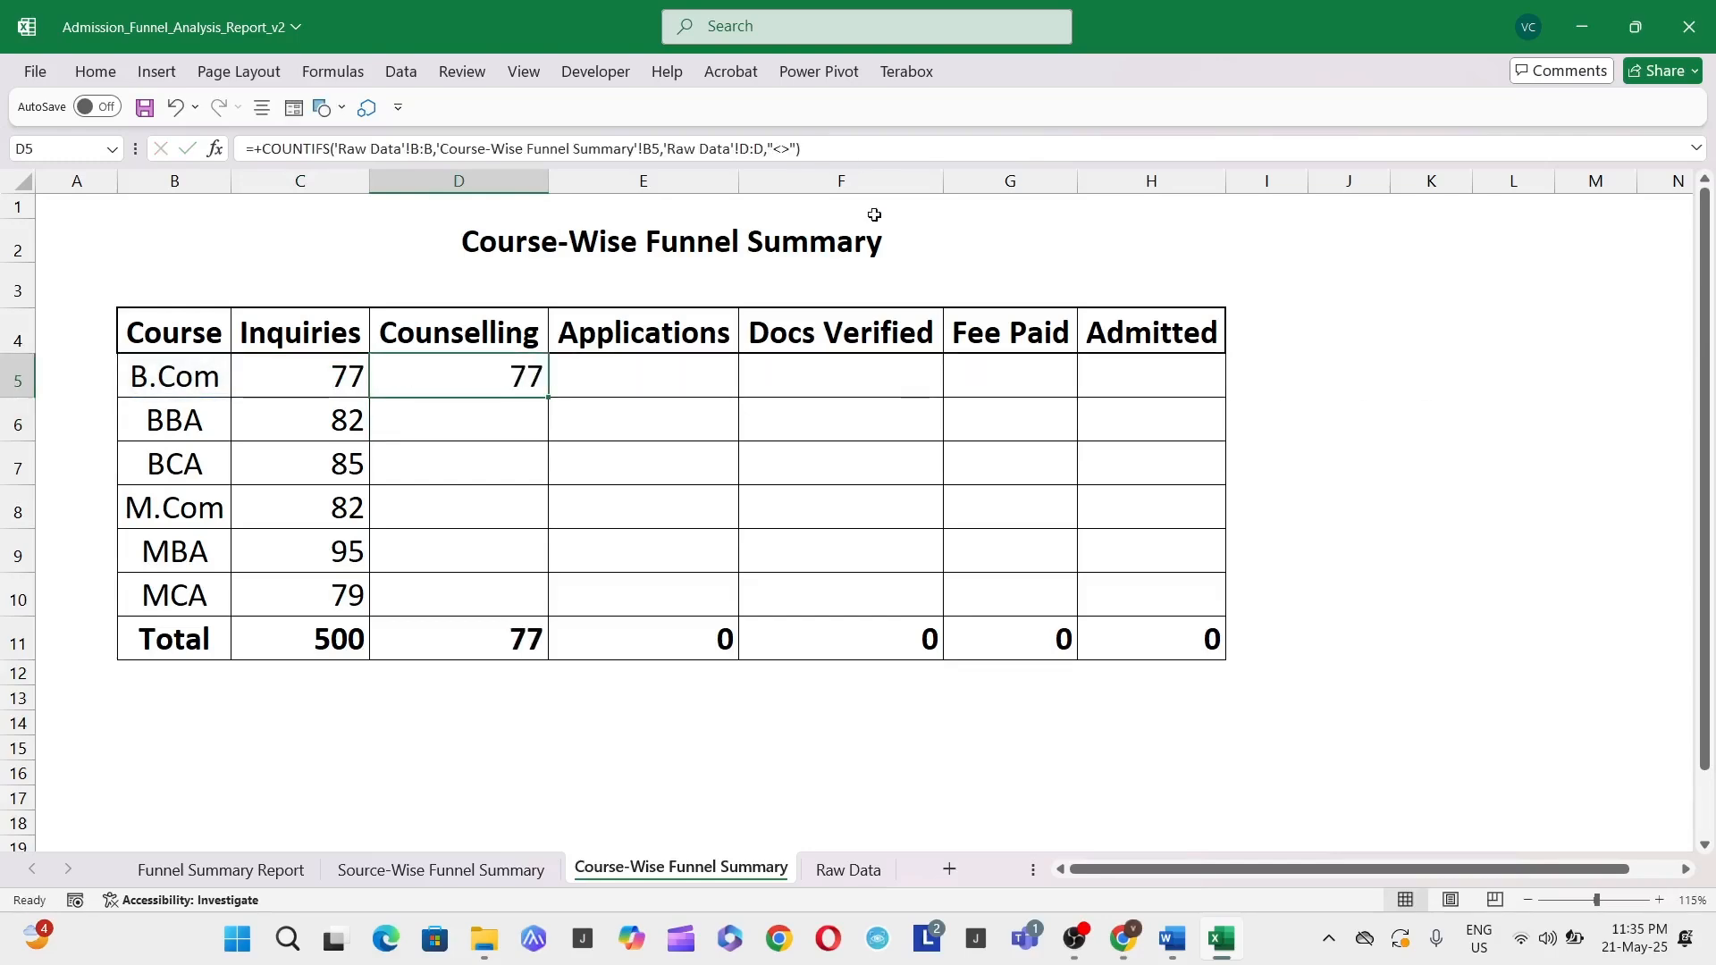
click(840, 872)
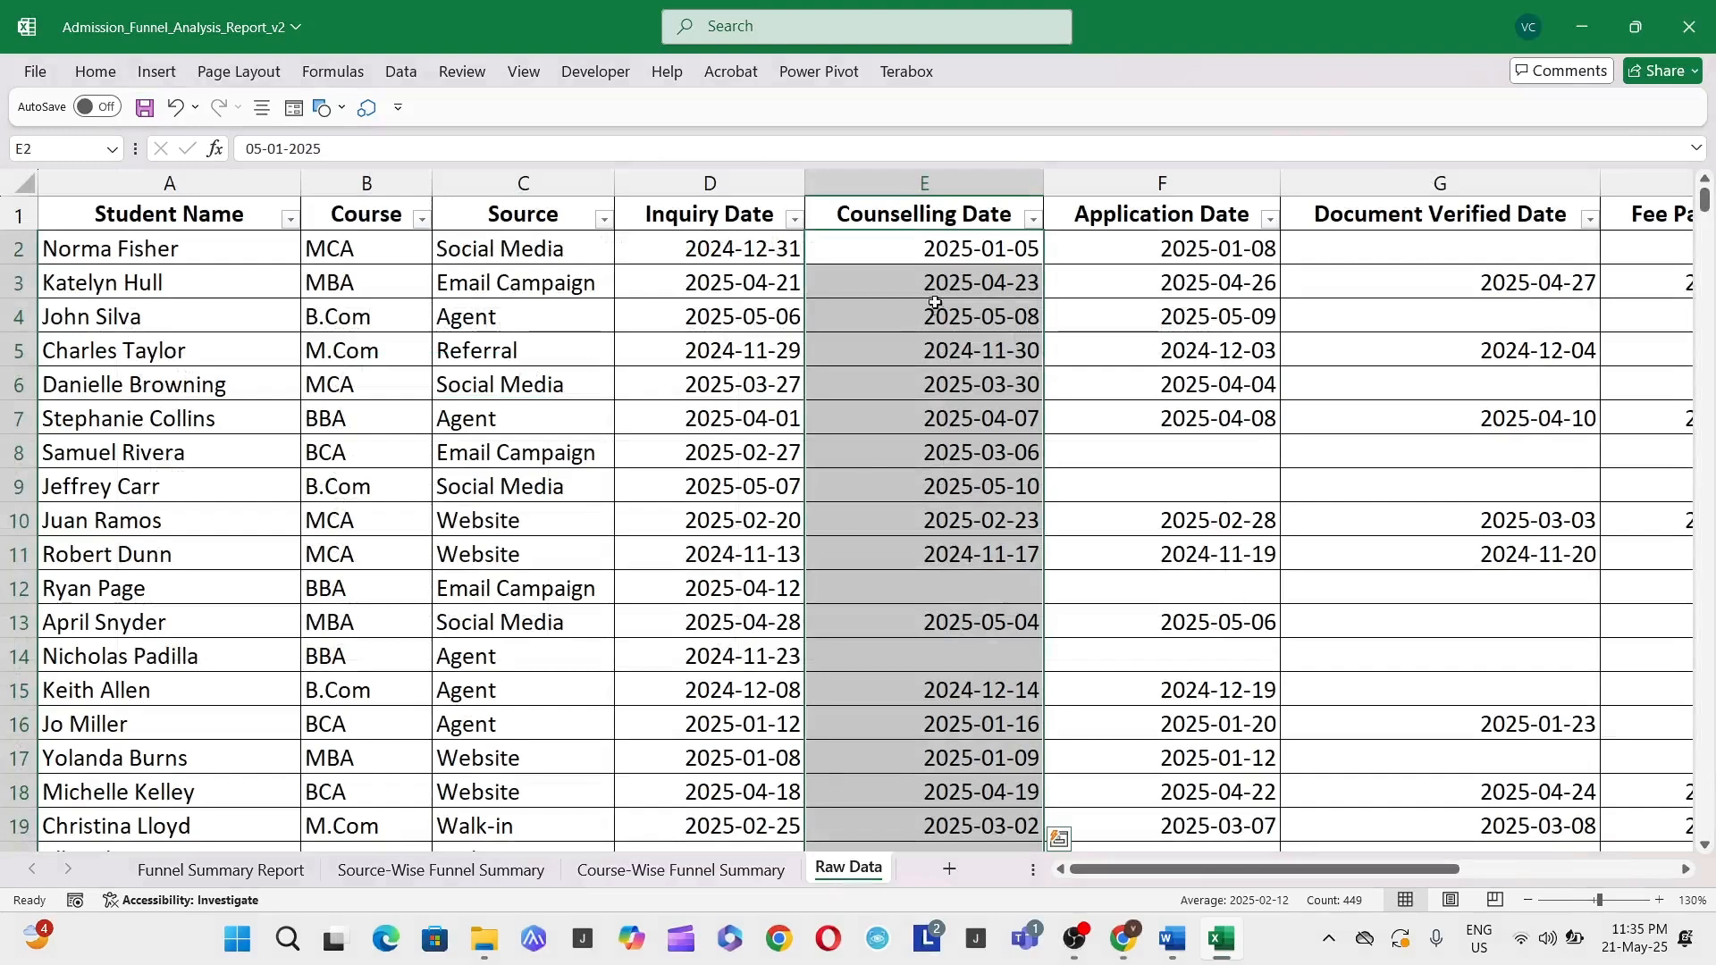
click(1090, 213)
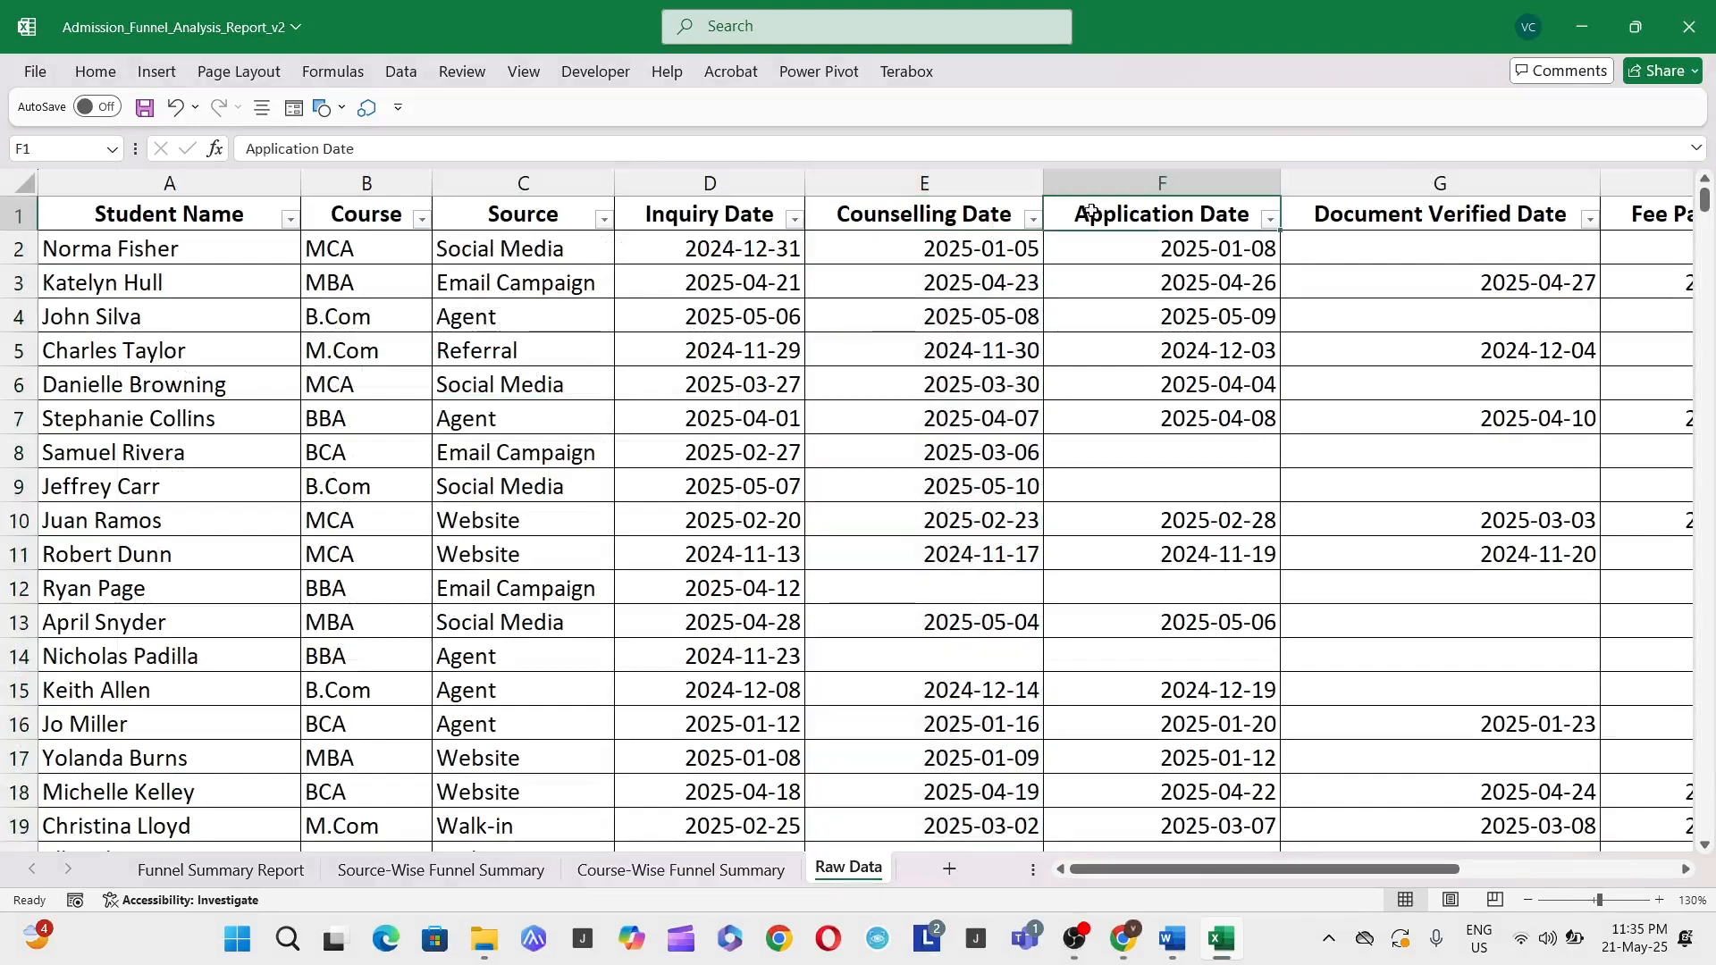
click(757, 212)
click(734, 172)
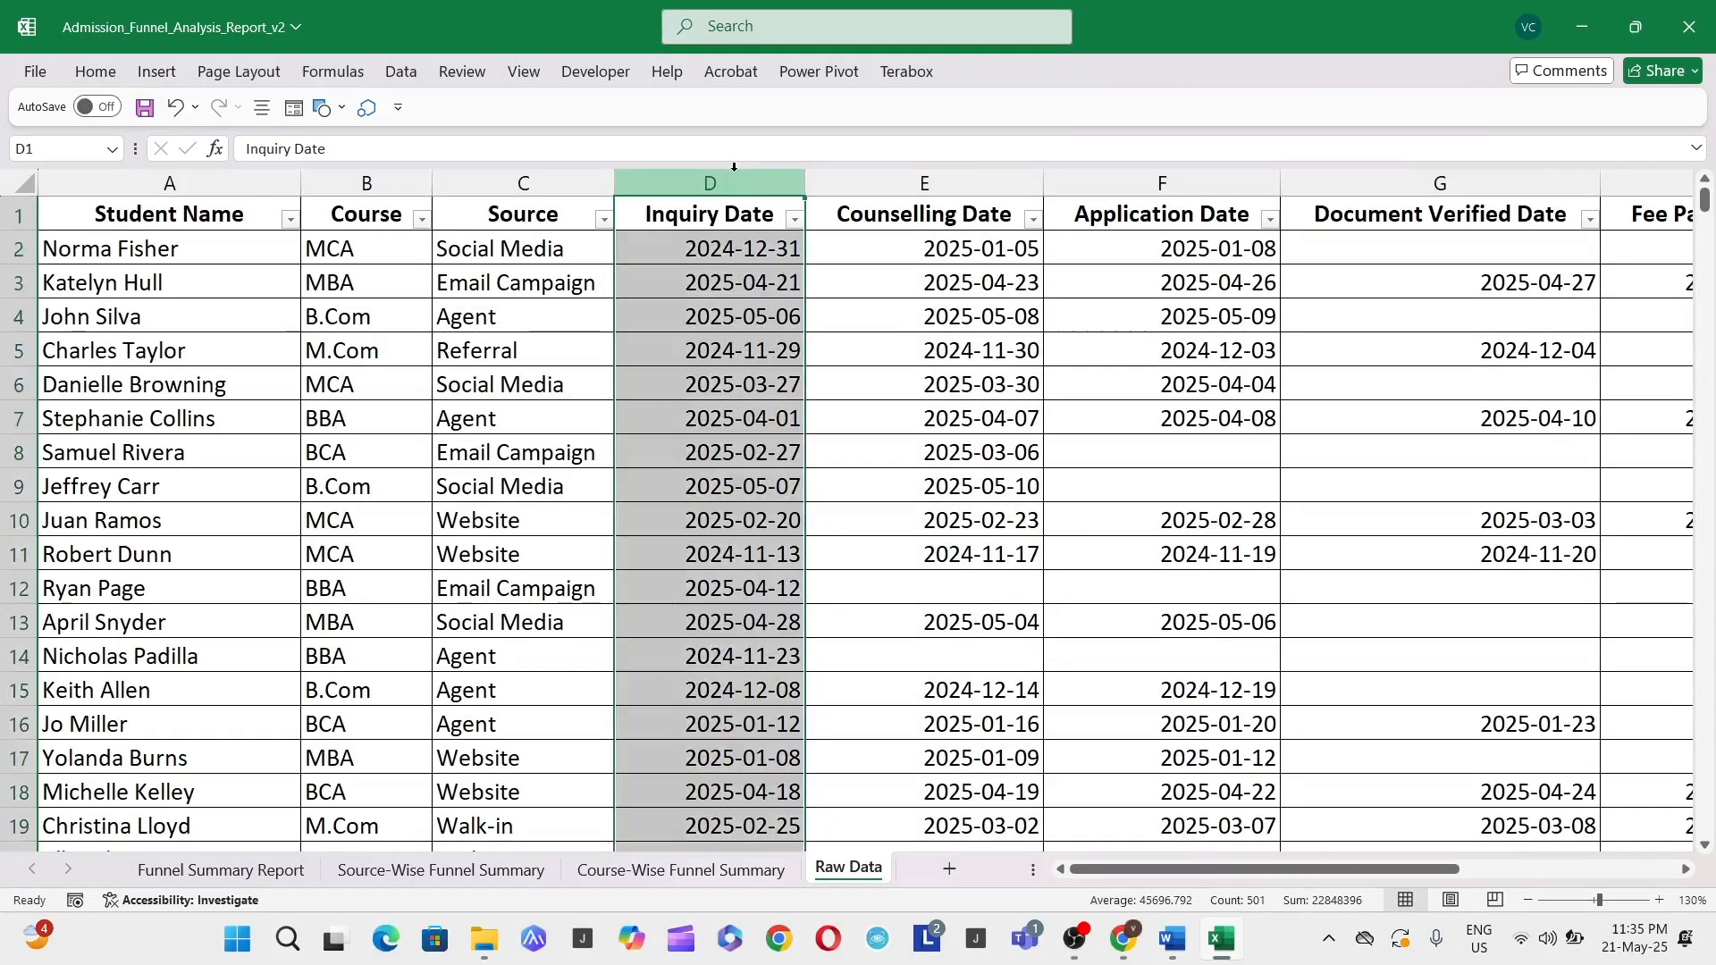
click(862, 170)
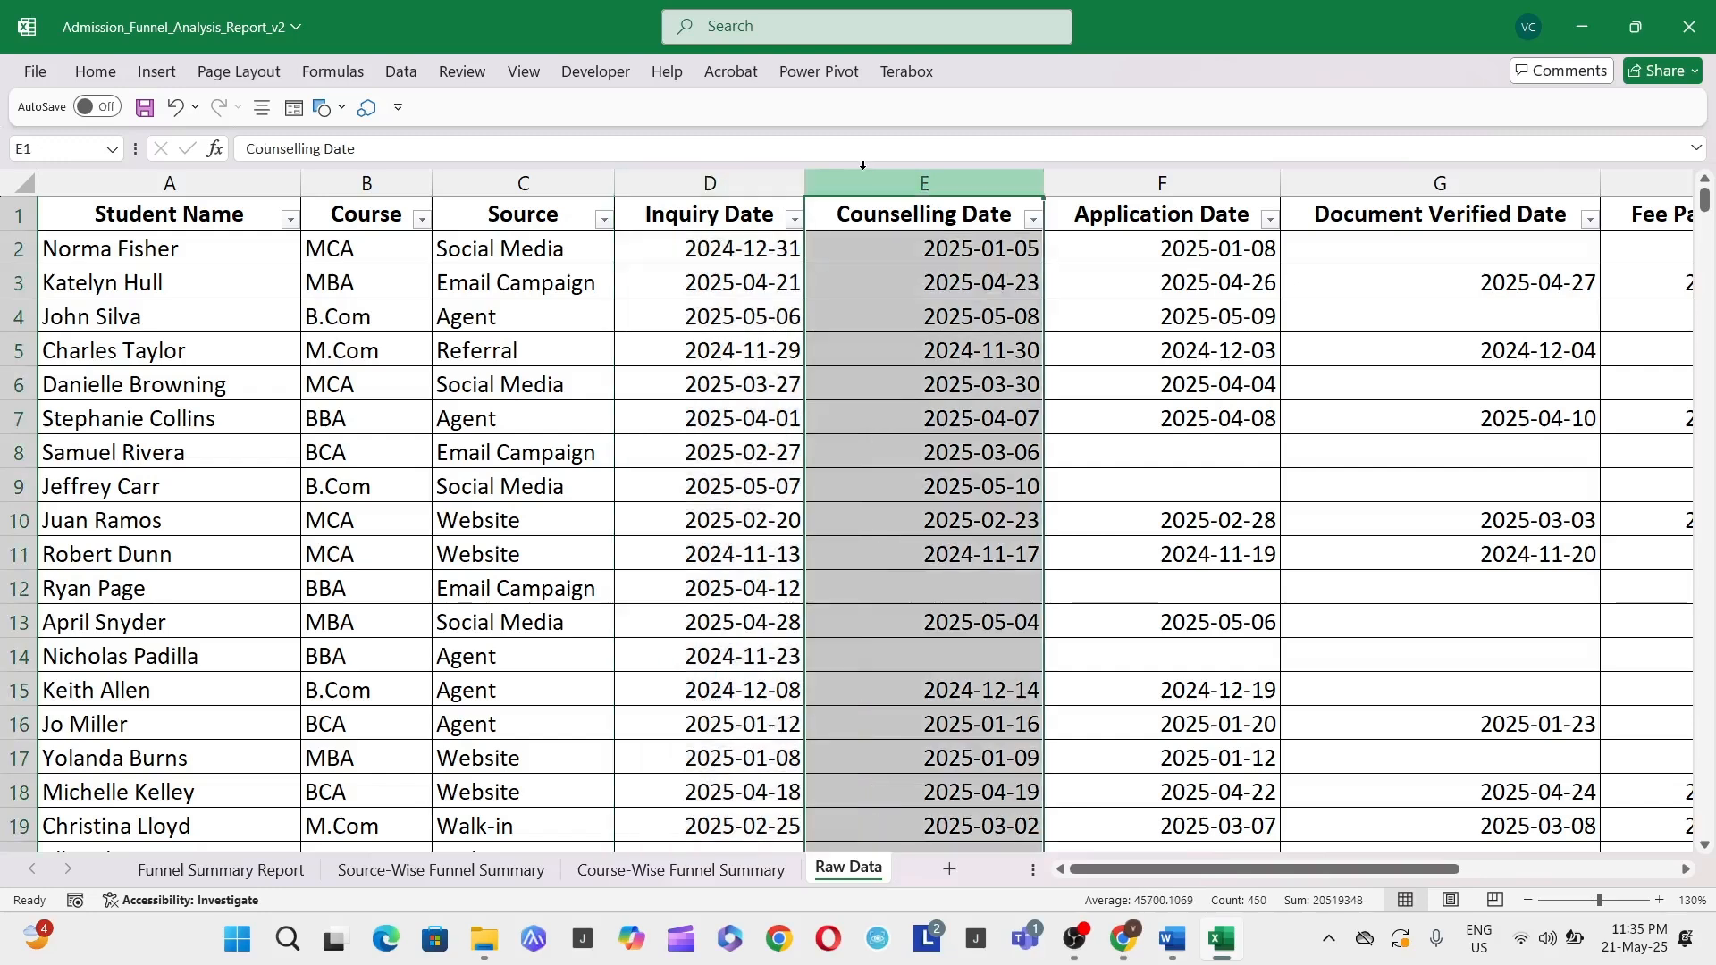
Change the second criteria range in the B.Com Counselling formula to Raw Data column F:F
click(669, 869)
click(537, 343)
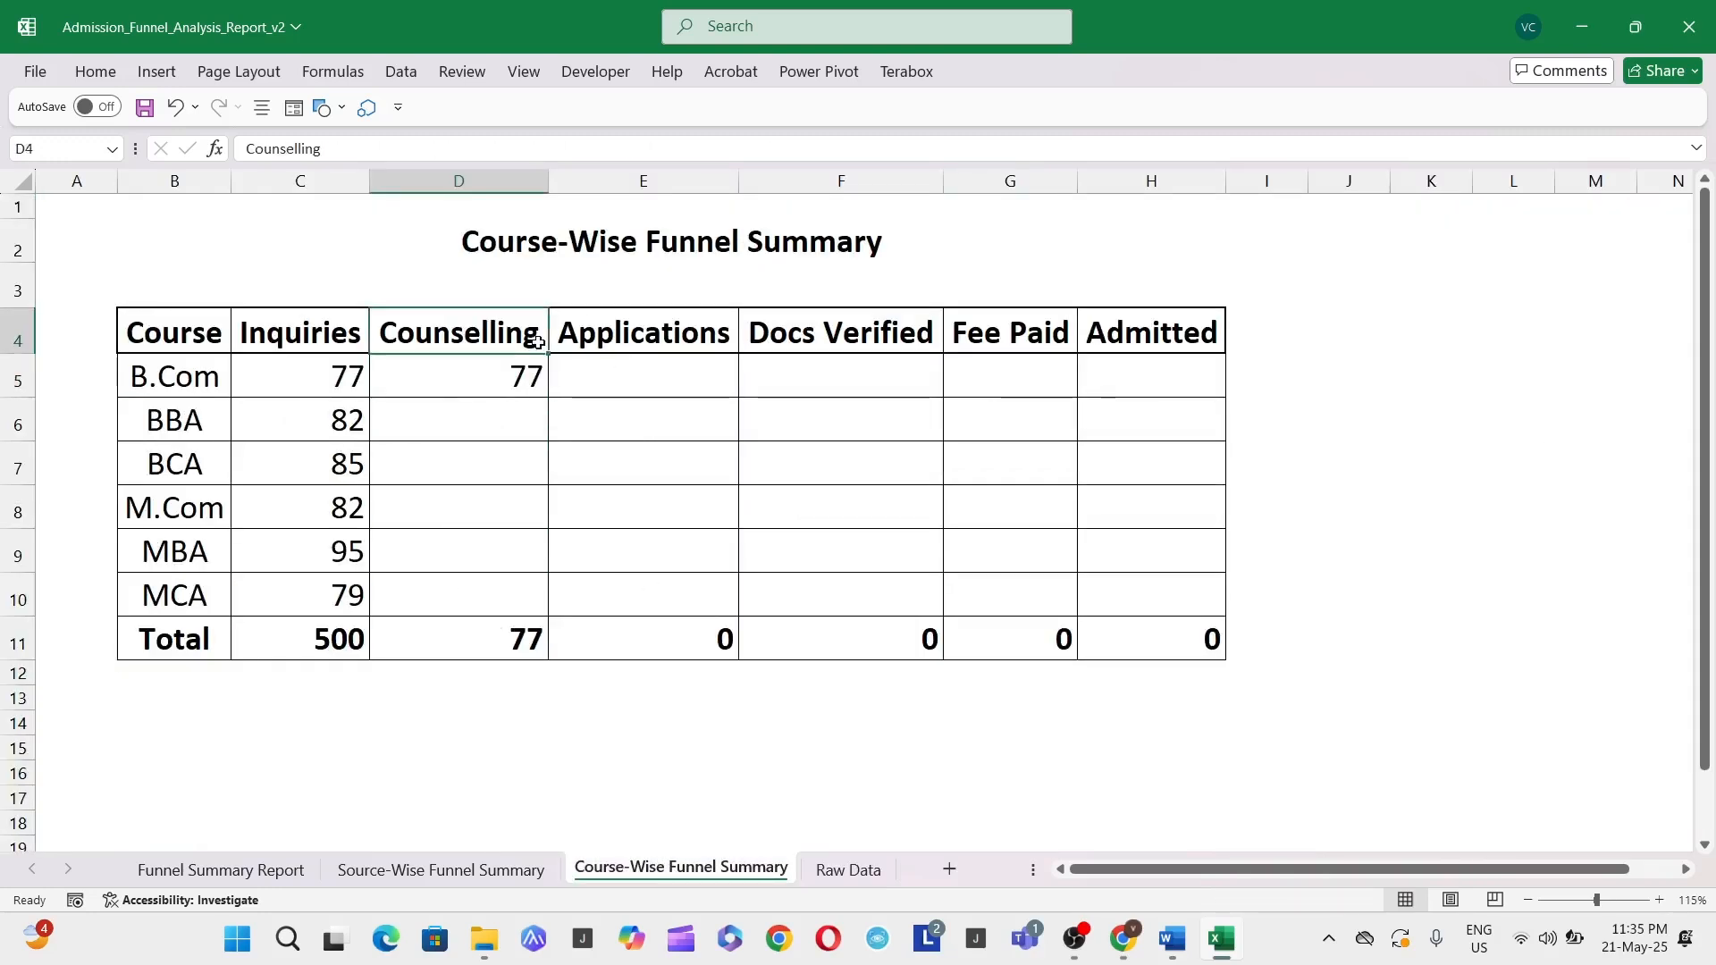
click(525, 369)
key(F2)
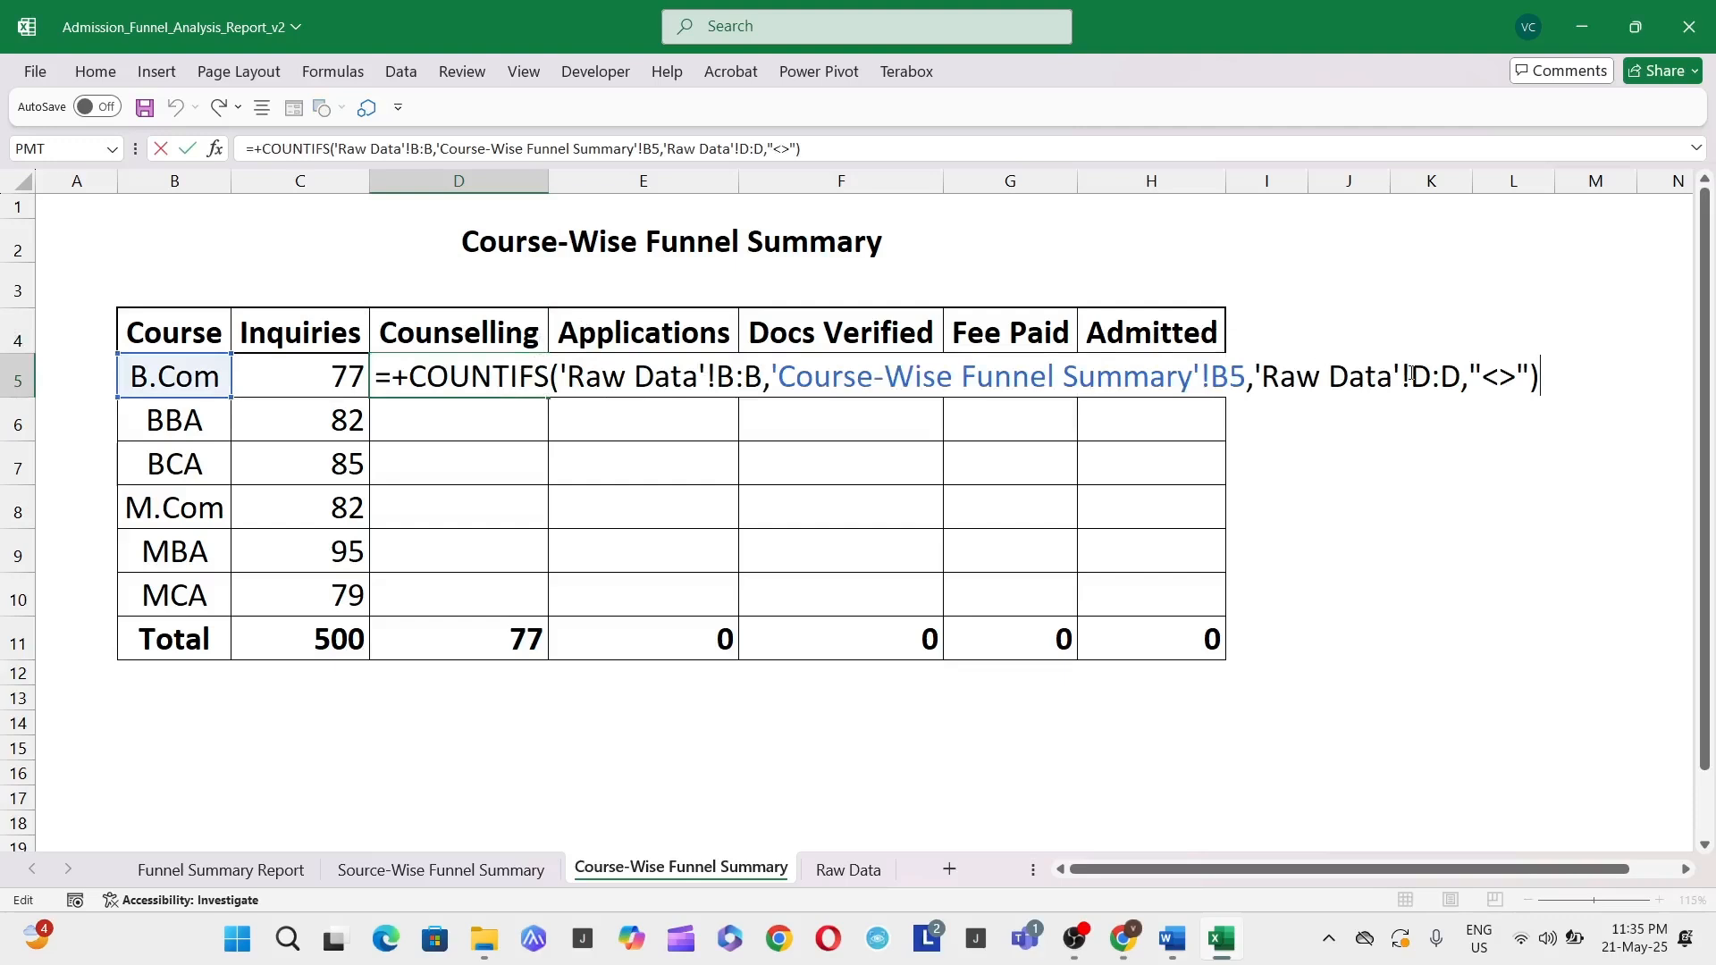
click(1431, 376)
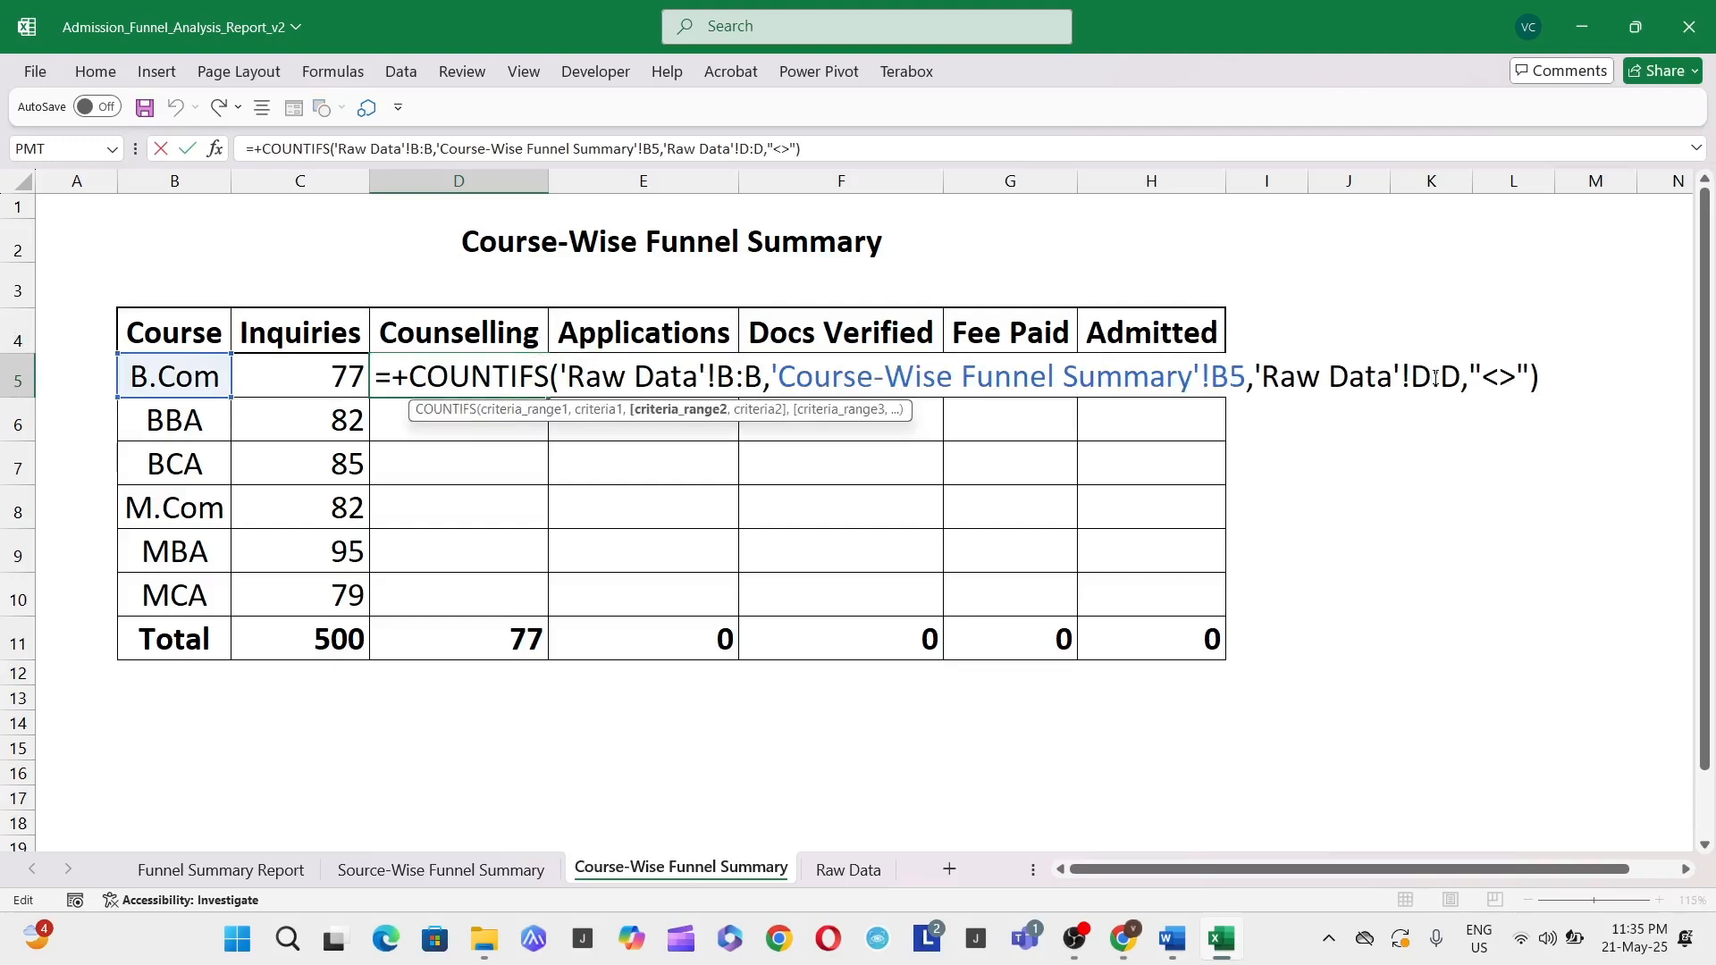
key(BackSpace)
text(f)
key(Right)
key(Delete)
text(f)
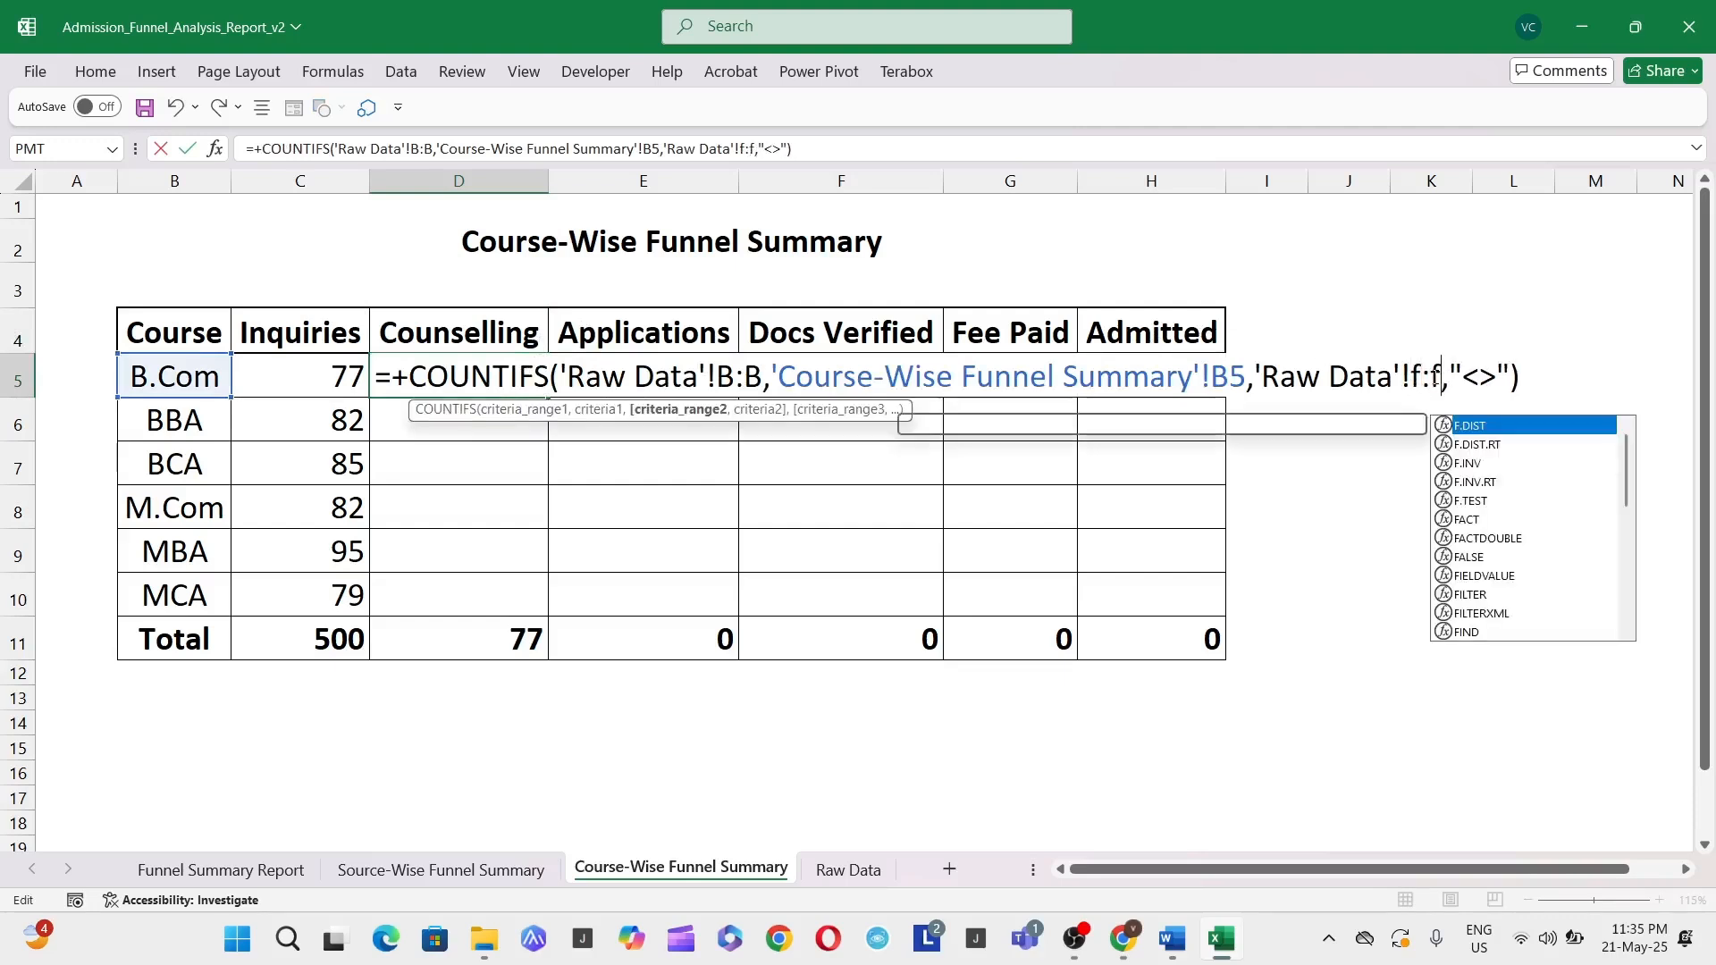
key(Return)
Copy the B.Com Counselling formula to the Counselling cells of BBA through MCA
key(Up)
key(ctrl+c)
key(Down)
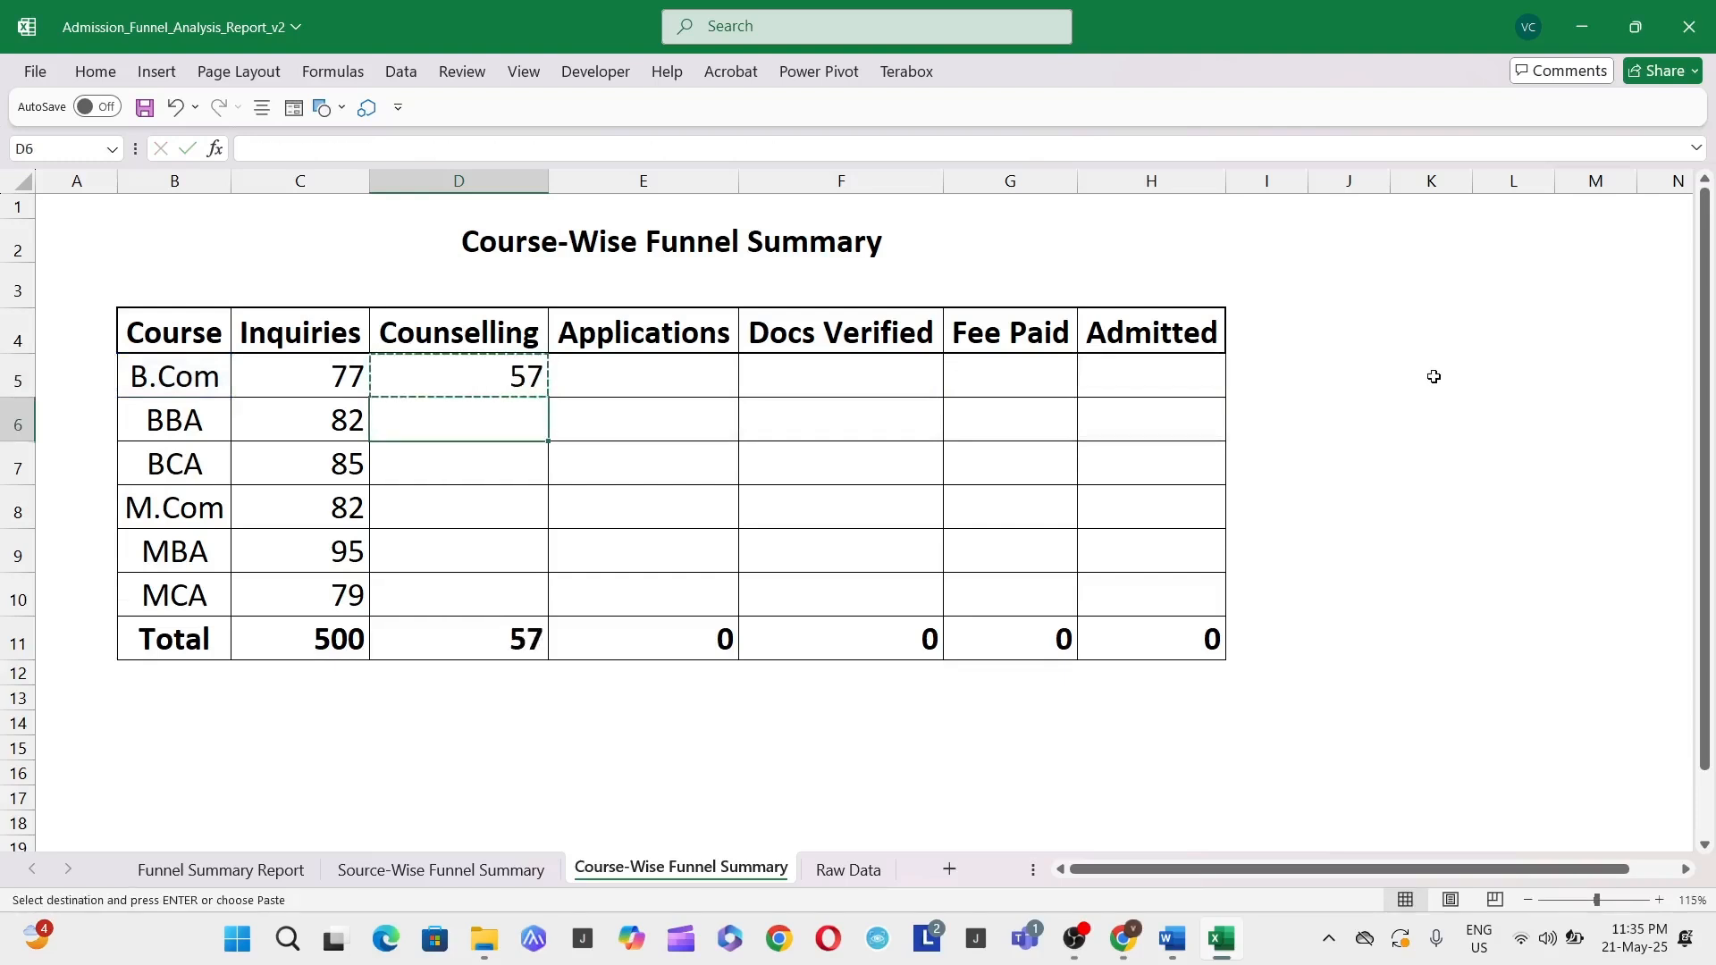
key(shift+Down)
key(shift+Down)
key(shift+Down)
key(shift+Down)
key(shift+Down)
key(shift+Down)
key(shift+Up)
key(shift+Up)
key(Return)
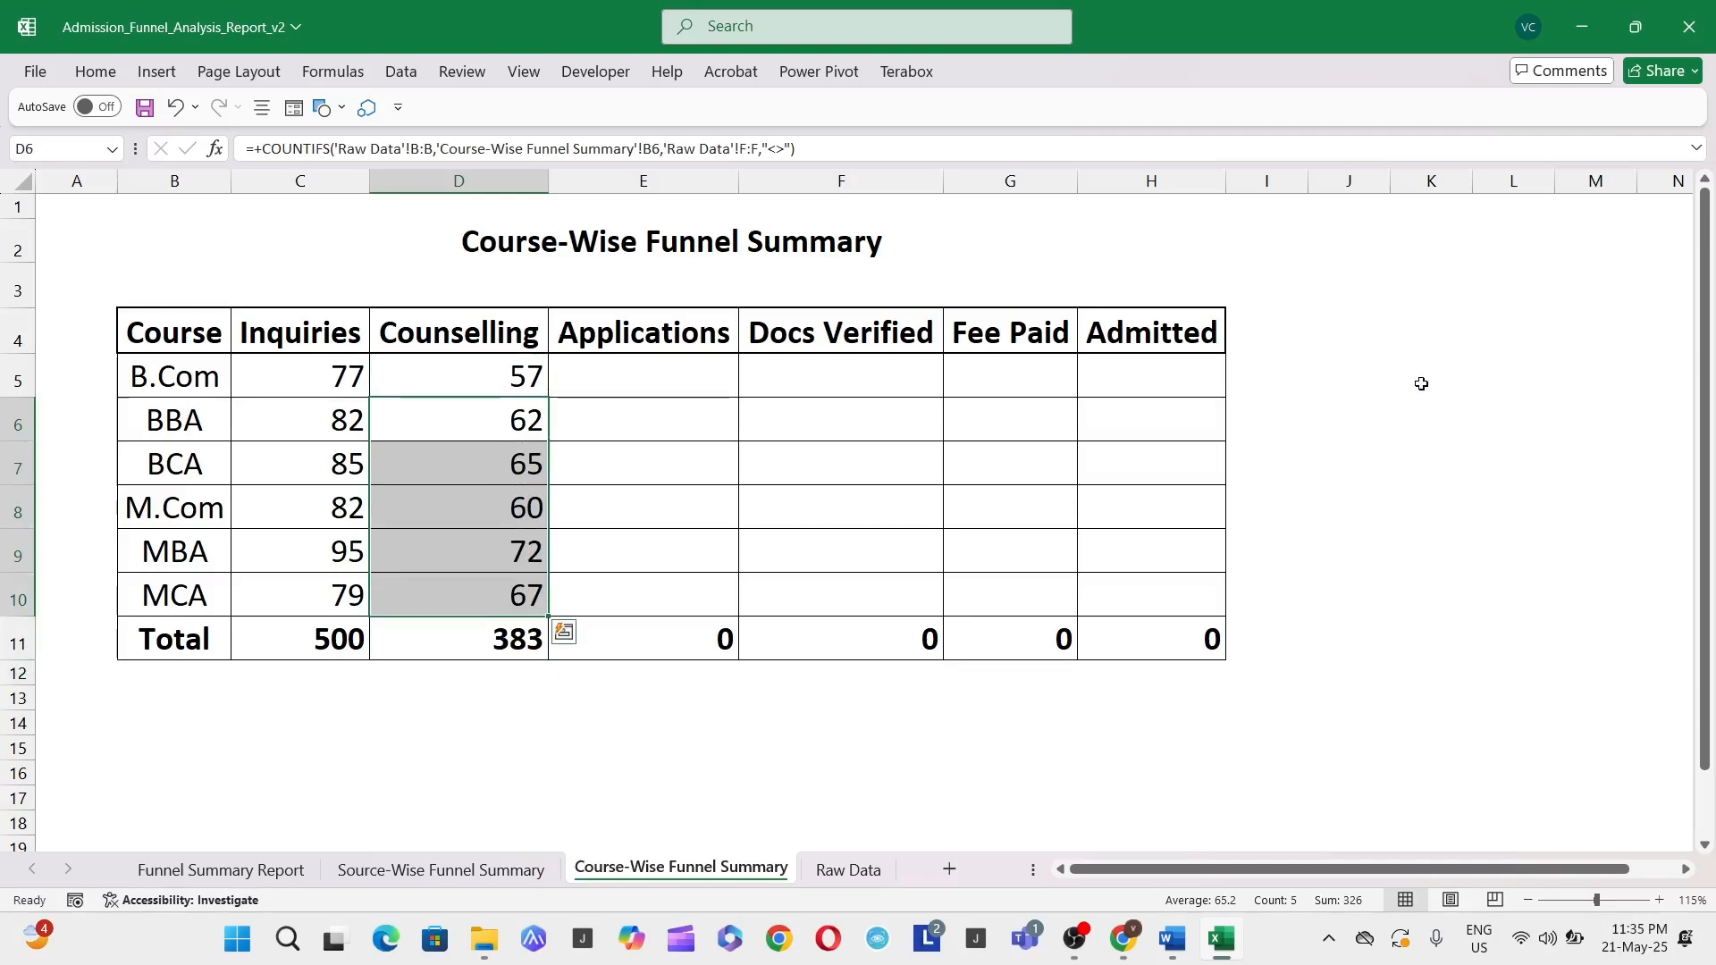
key(alt+Tab)
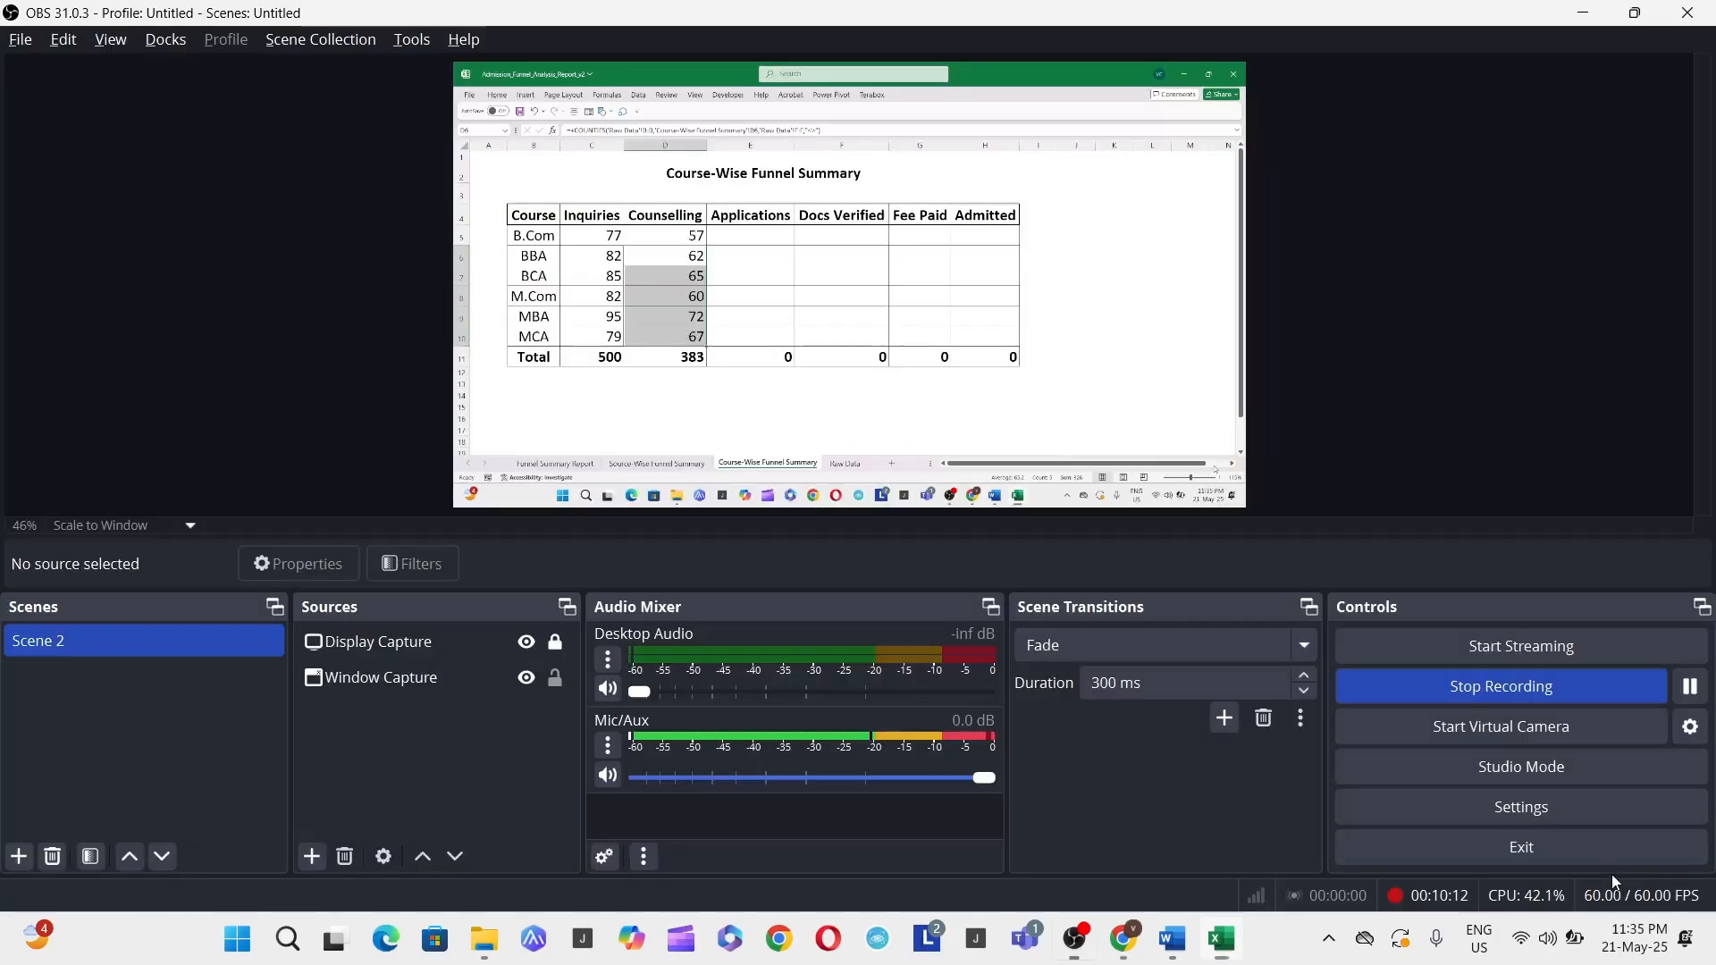
click(1689, 686)
click(1699, 688)
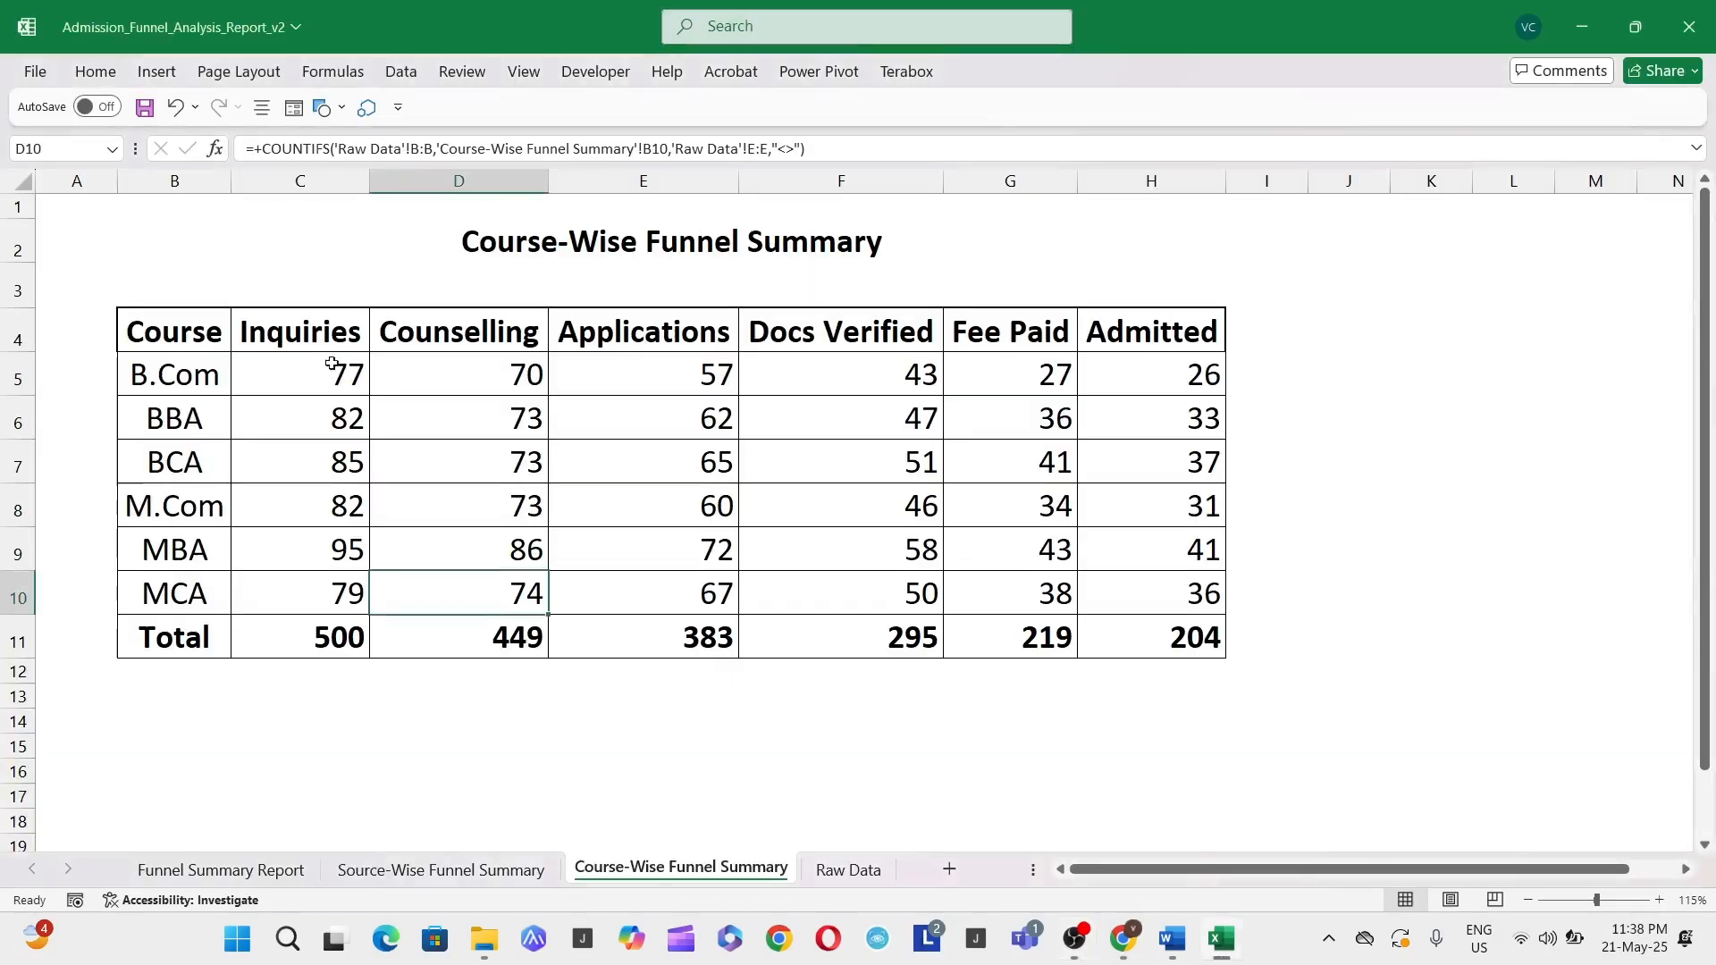
Review the COUNTIFS formulas across the stage columns and the Total row formula in the Course-Wise Funnel Summary
click(333, 368)
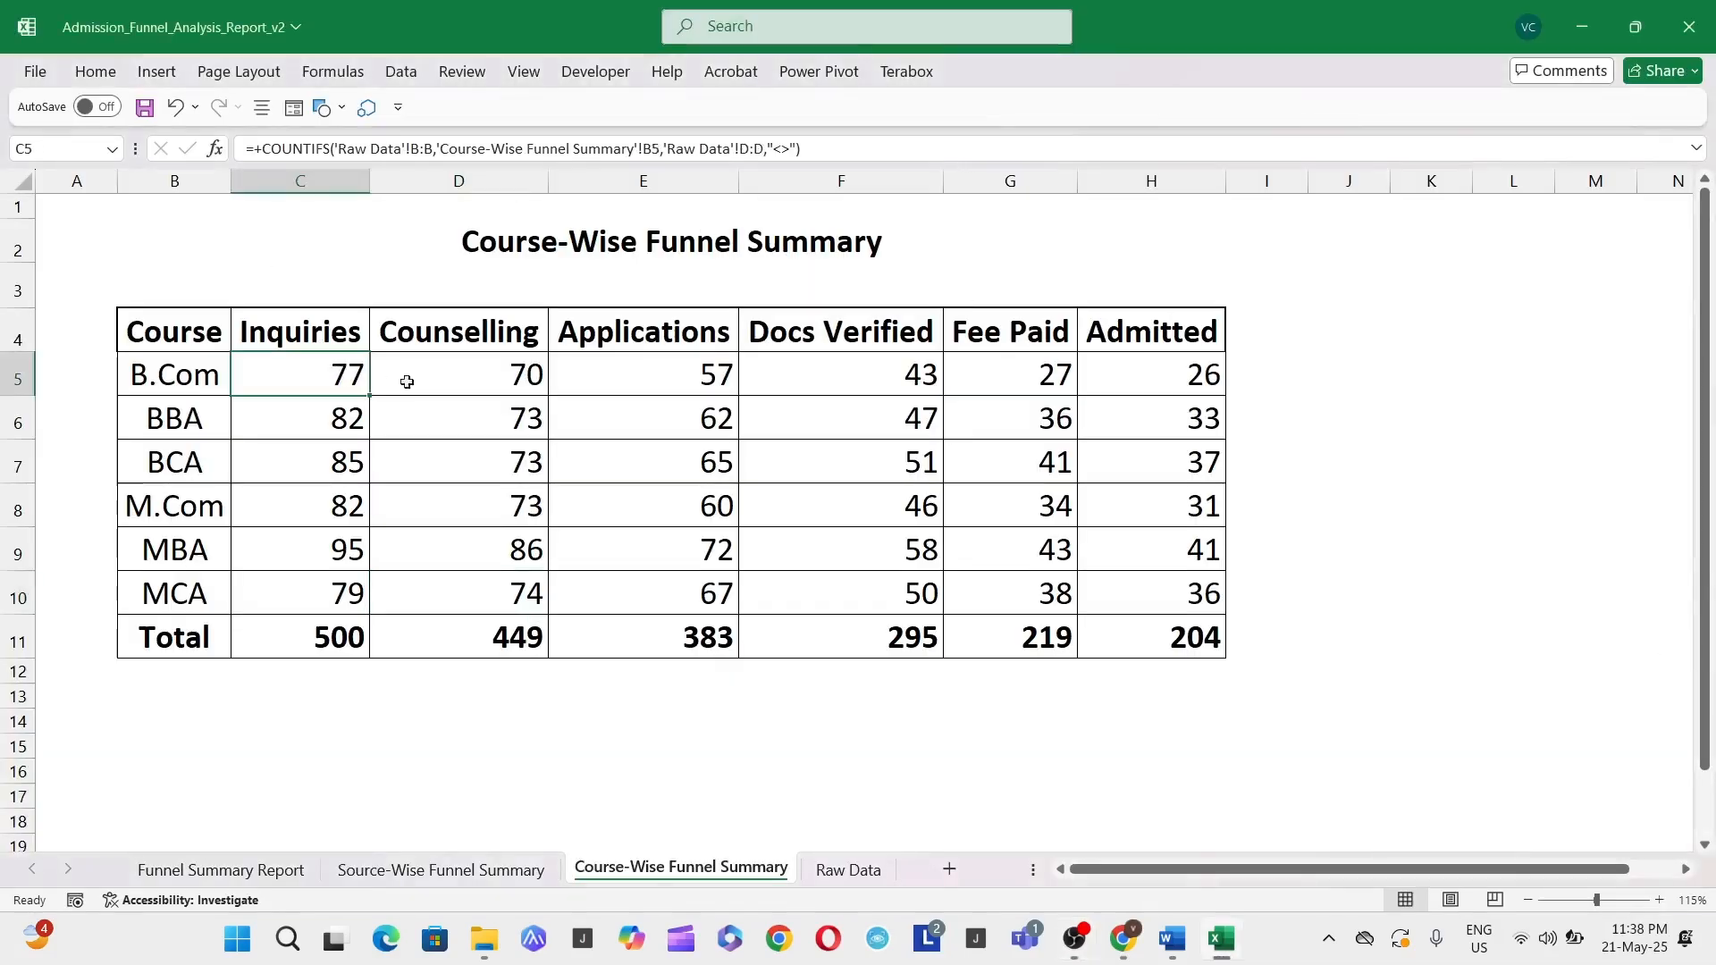
click(716, 374)
click(1064, 372)
double_click(1073, 371)
key(Escape)
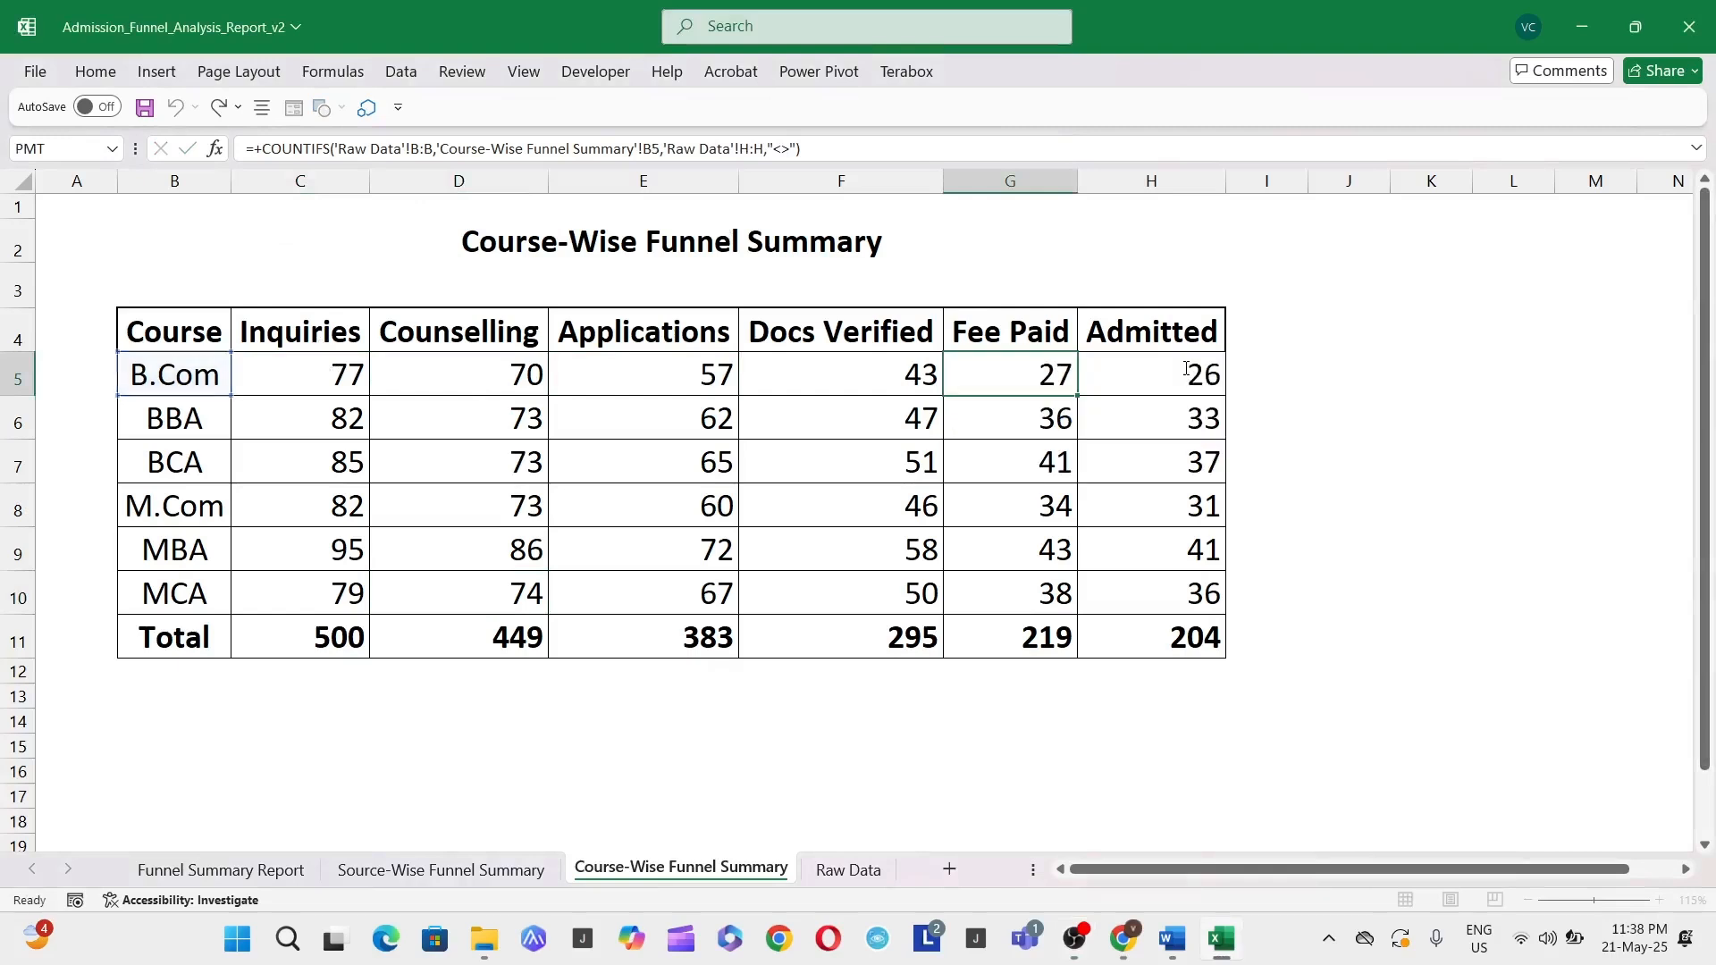
click(1186, 369)
double_click(1187, 368)
click(1189, 466)
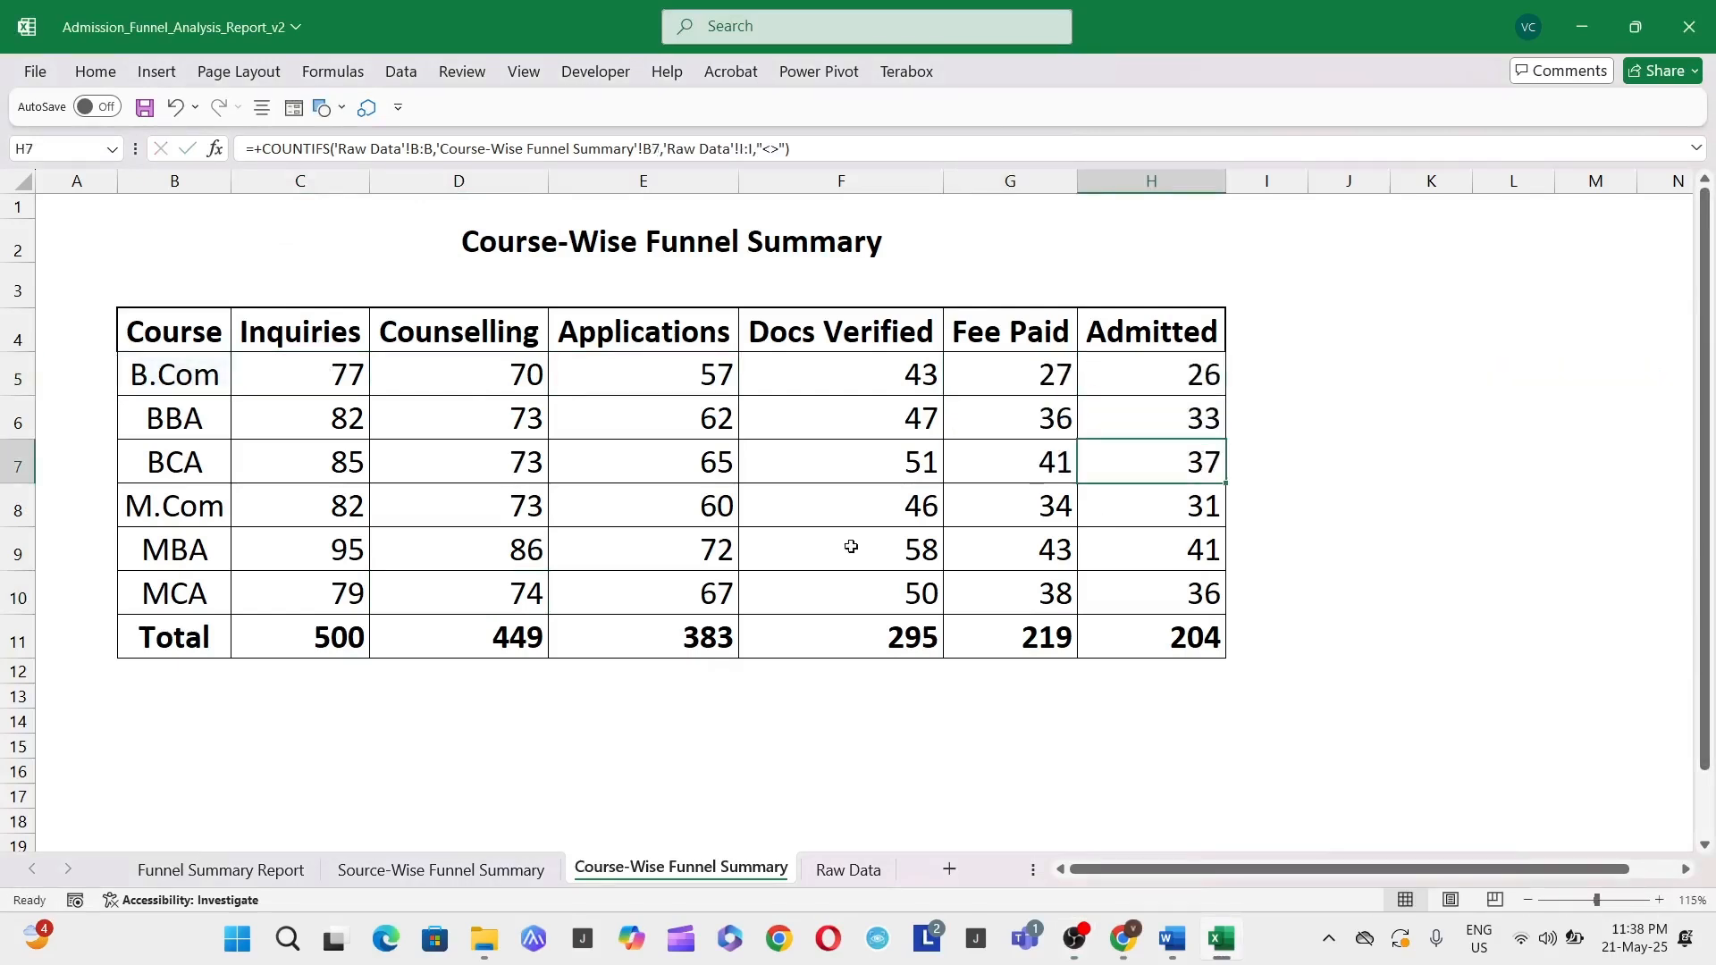
click(553, 742)
click(561, 638)
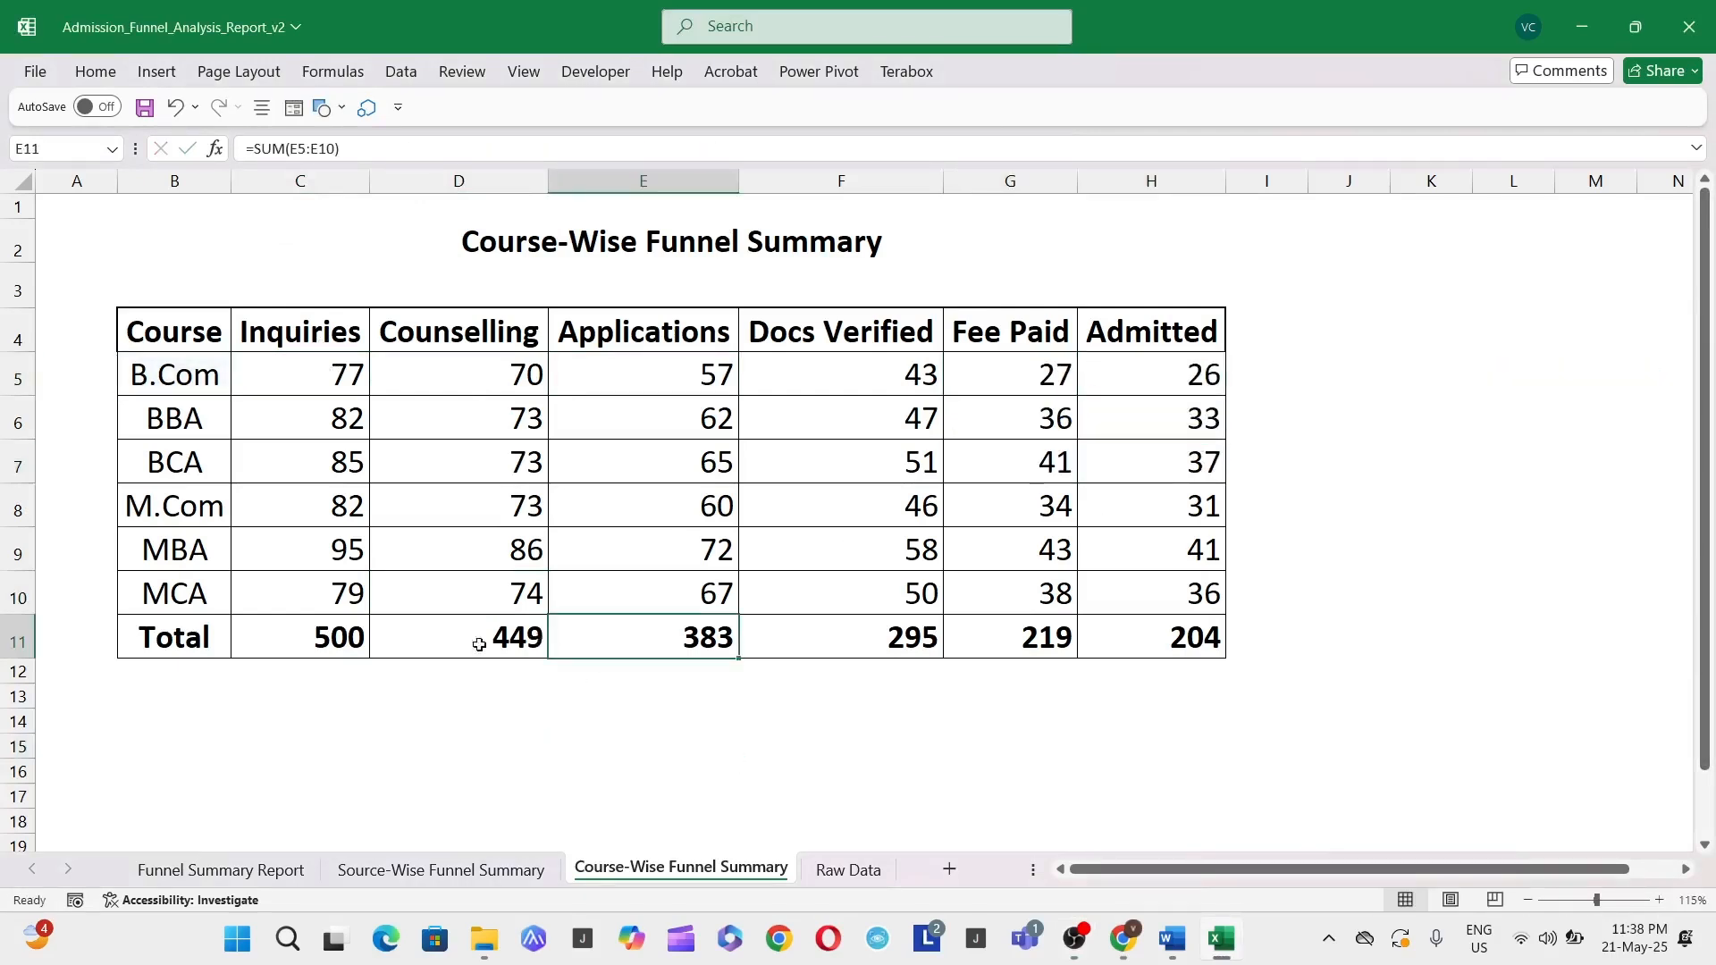
Insert a 2-D line chart with markers from the stage headings Inquiries through Admitted and their Total row values
drag(299, 318, 1202, 335)
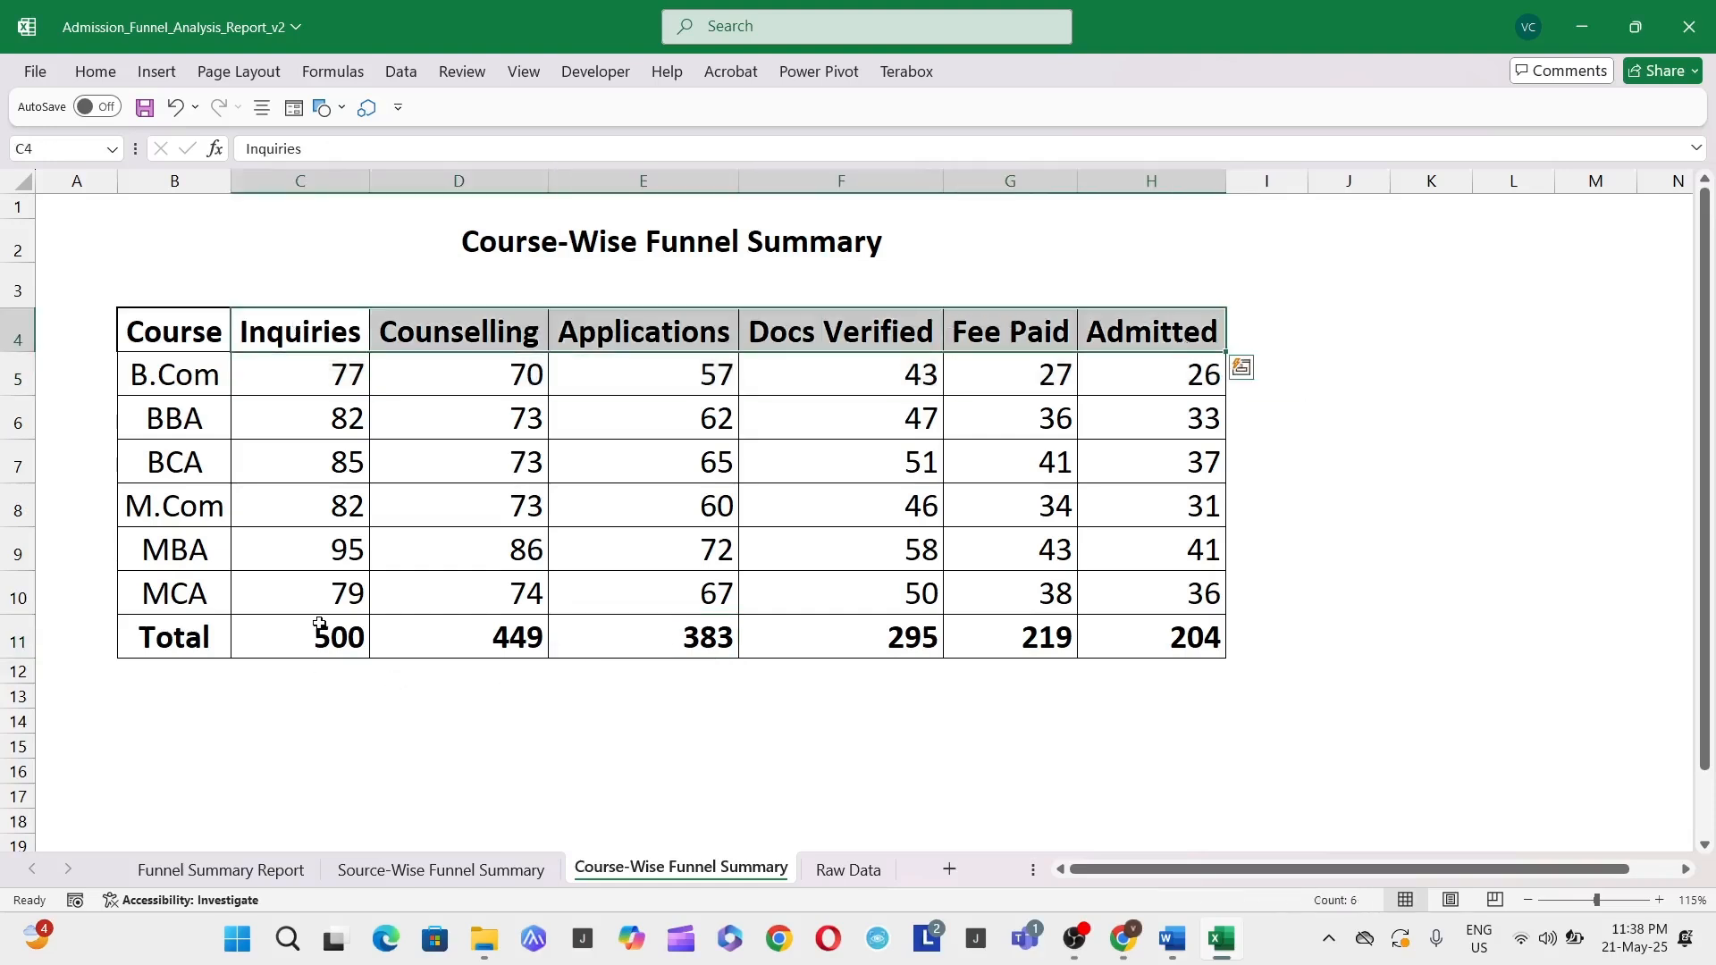
drag(319, 624, 1140, 620)
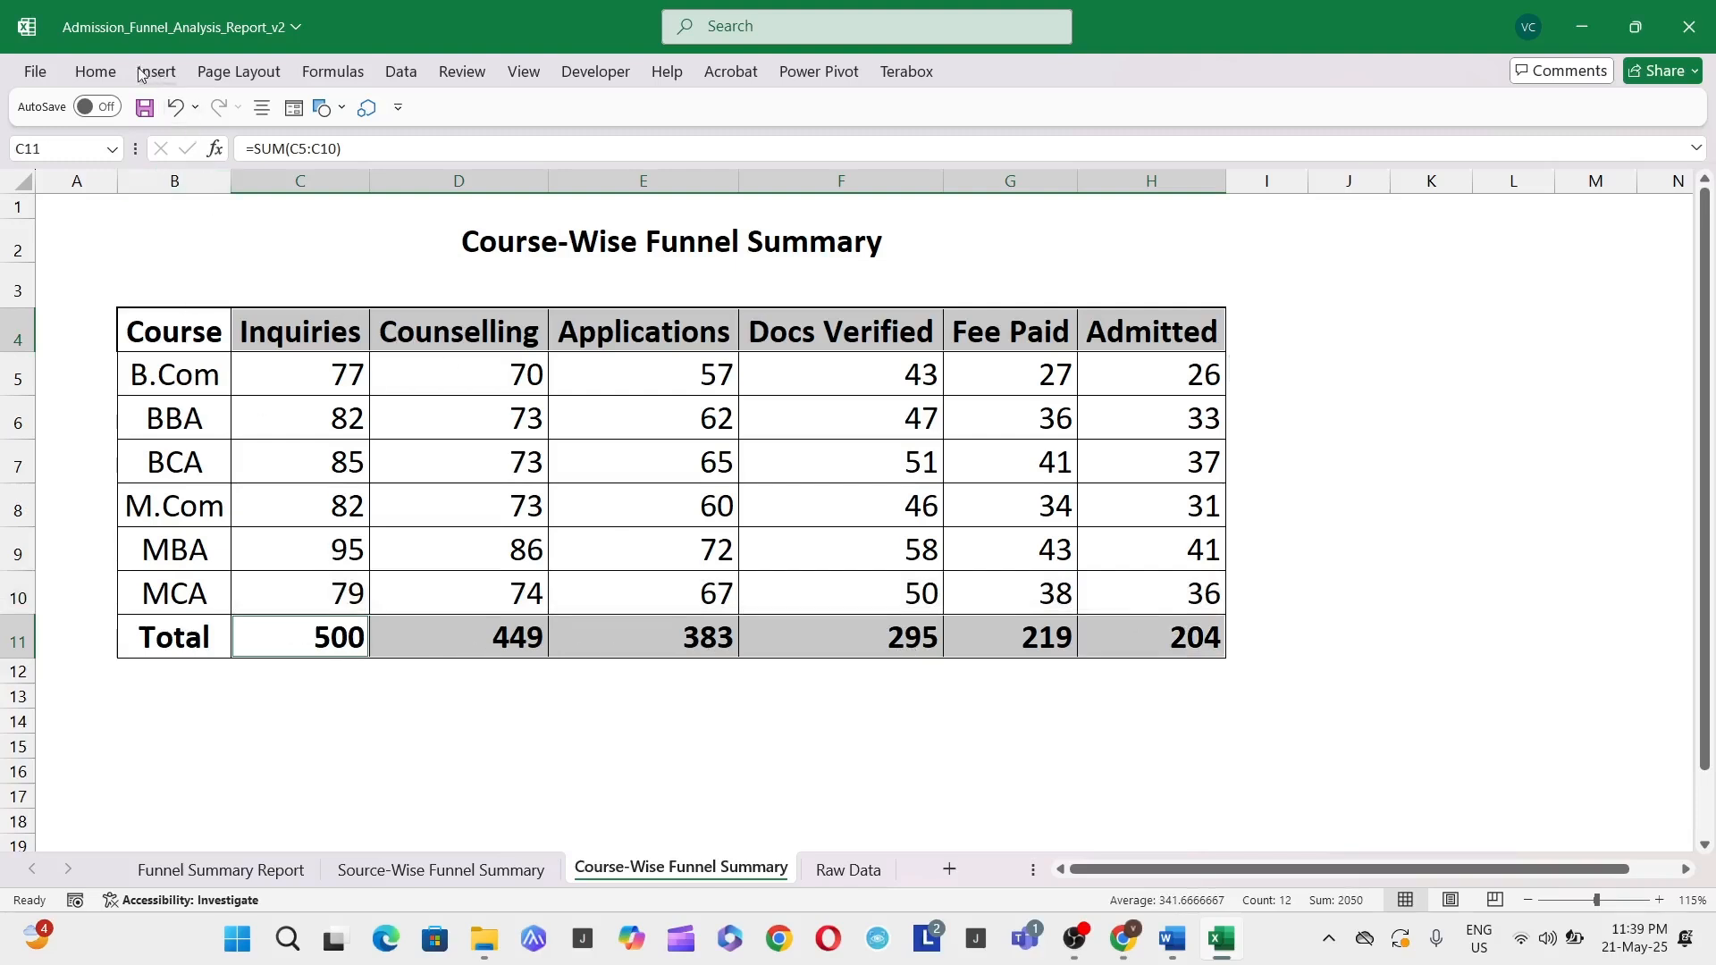
click(99, 71)
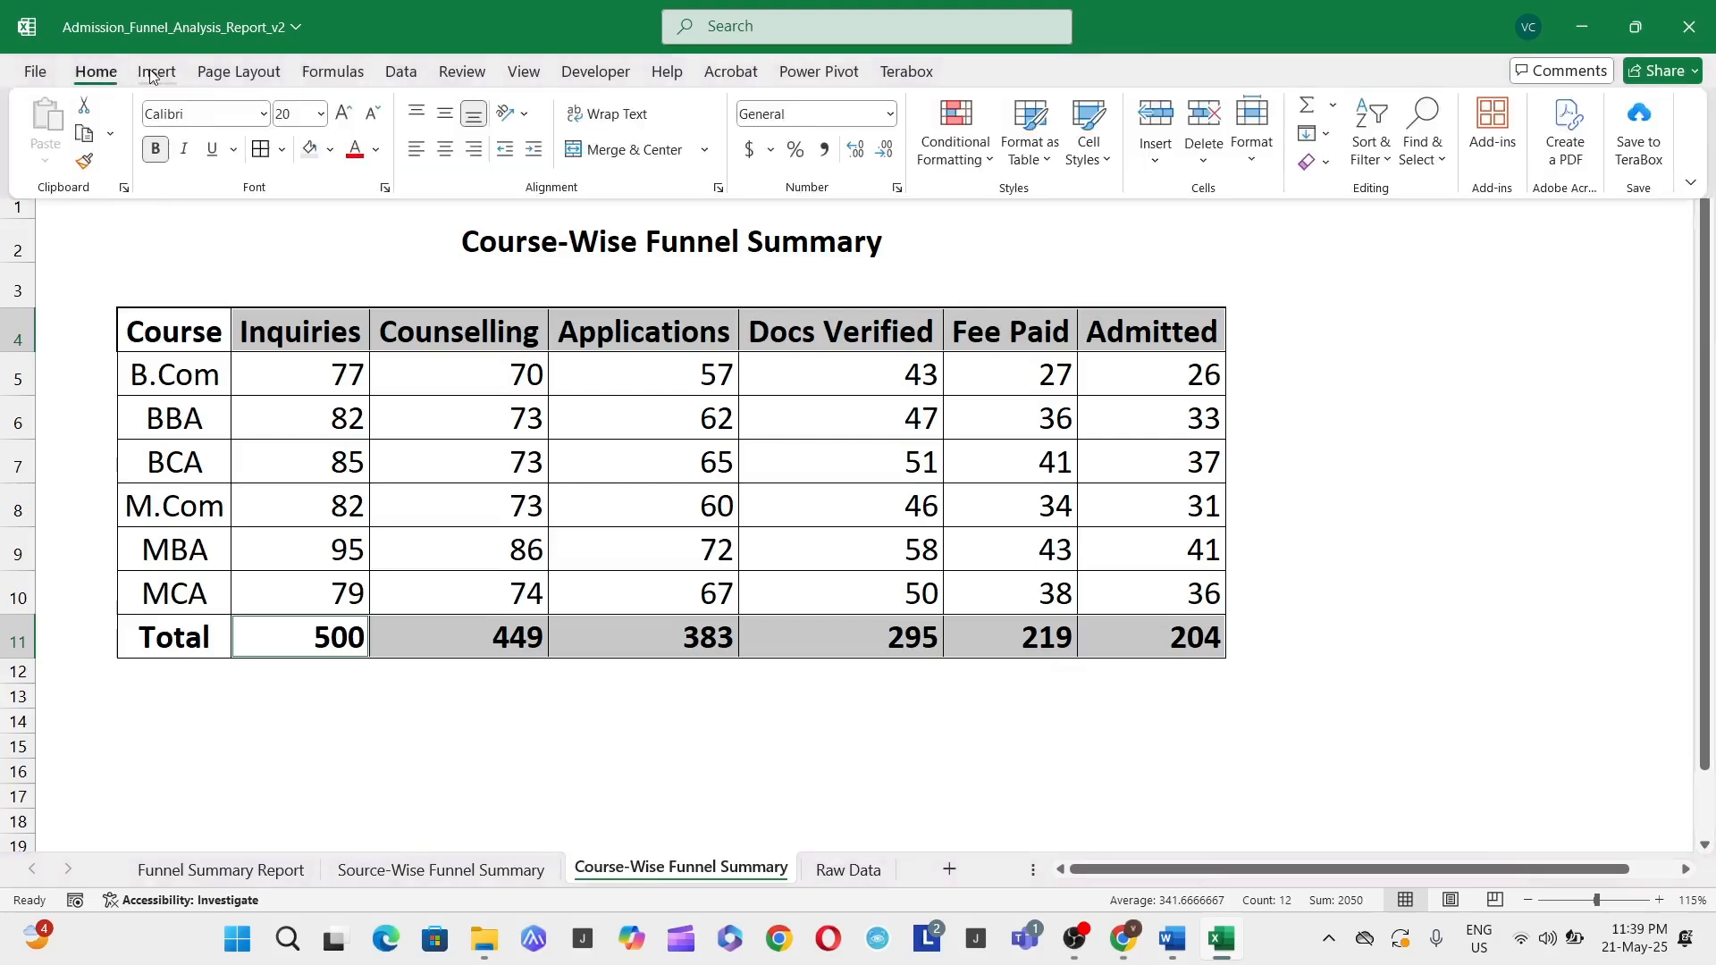
click(157, 71)
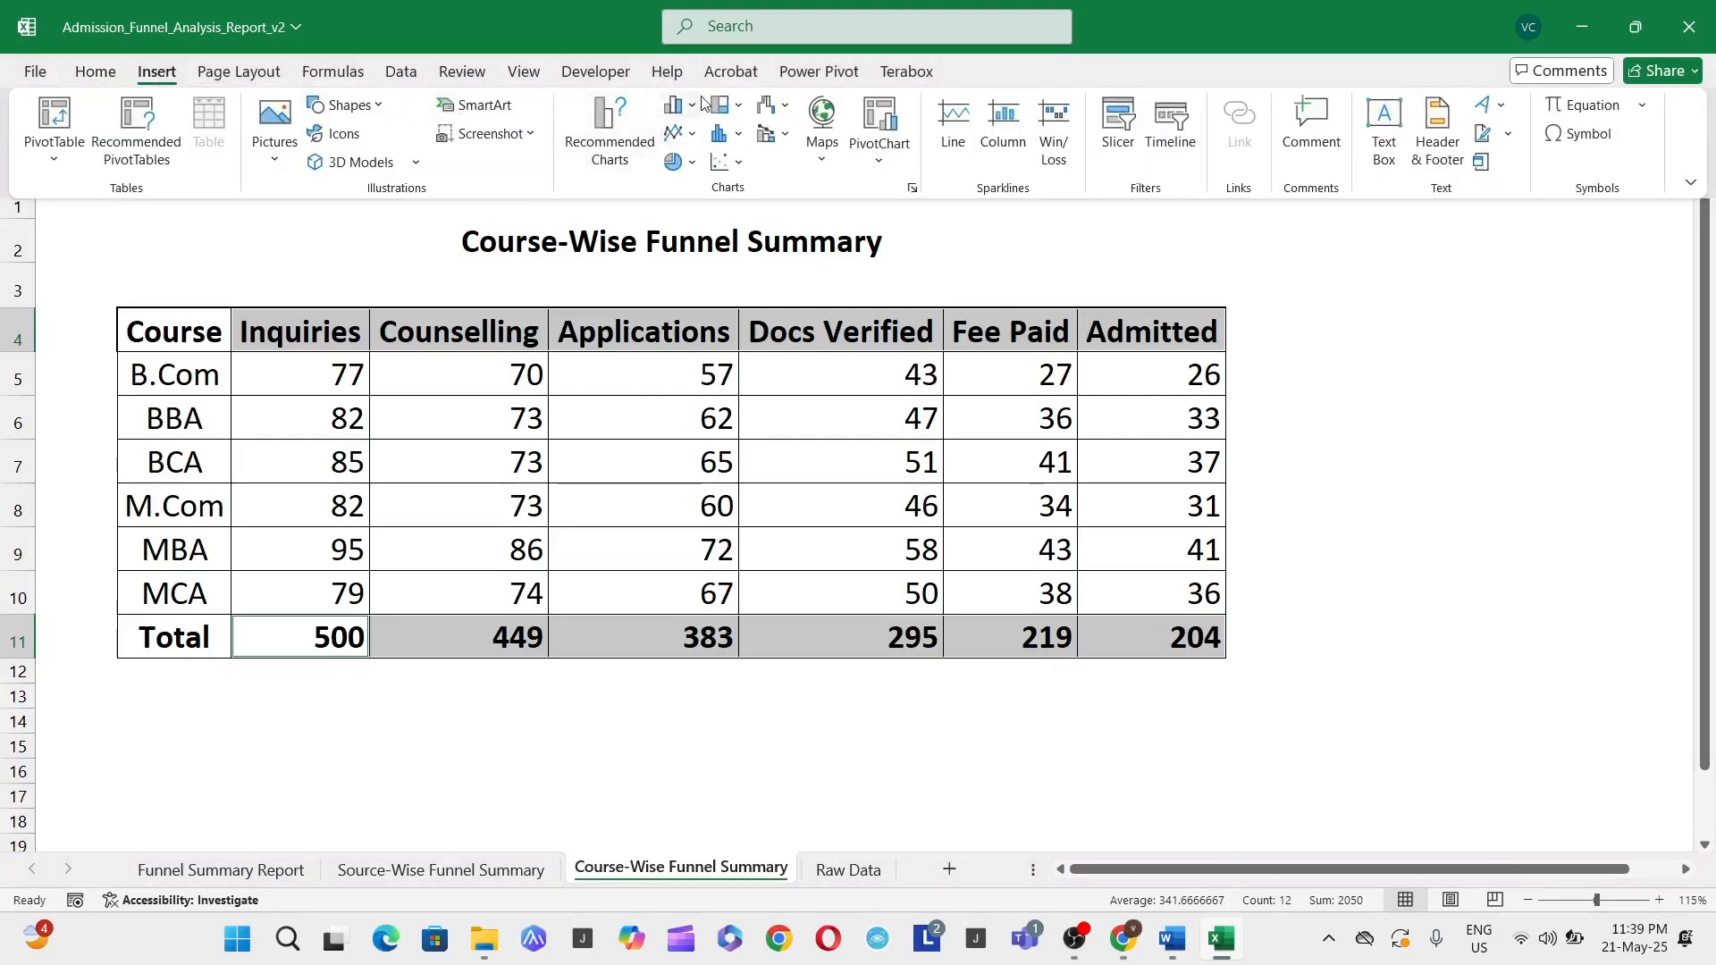
click(701, 136)
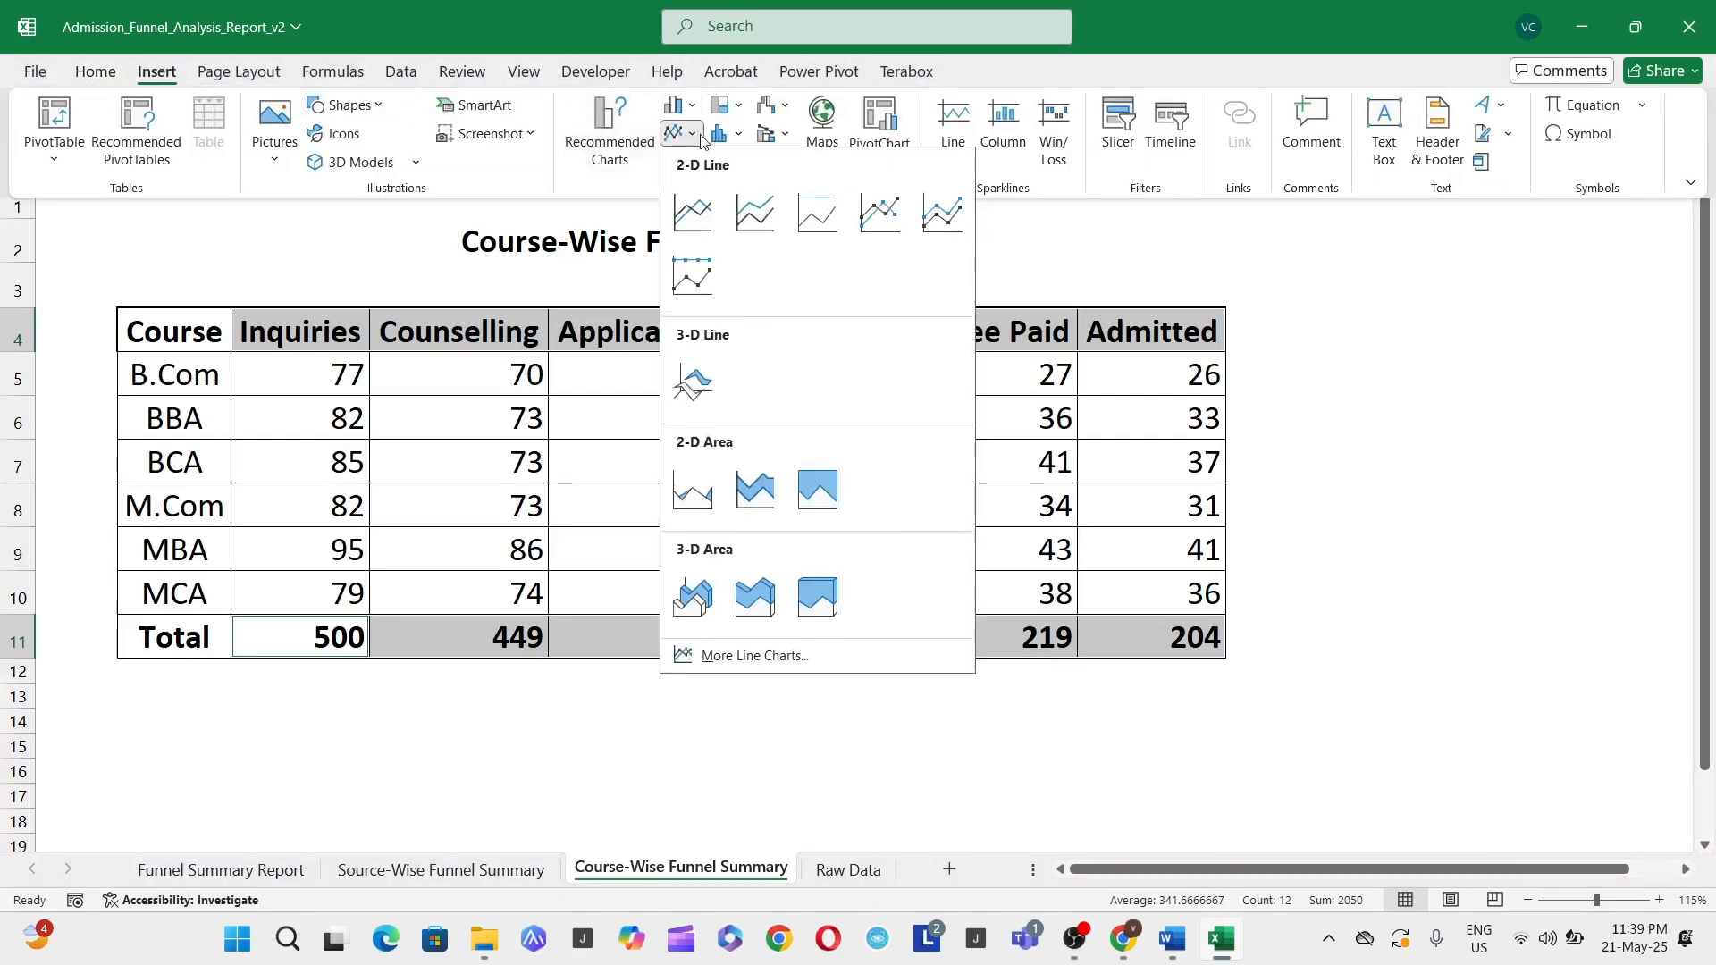
click(880, 211)
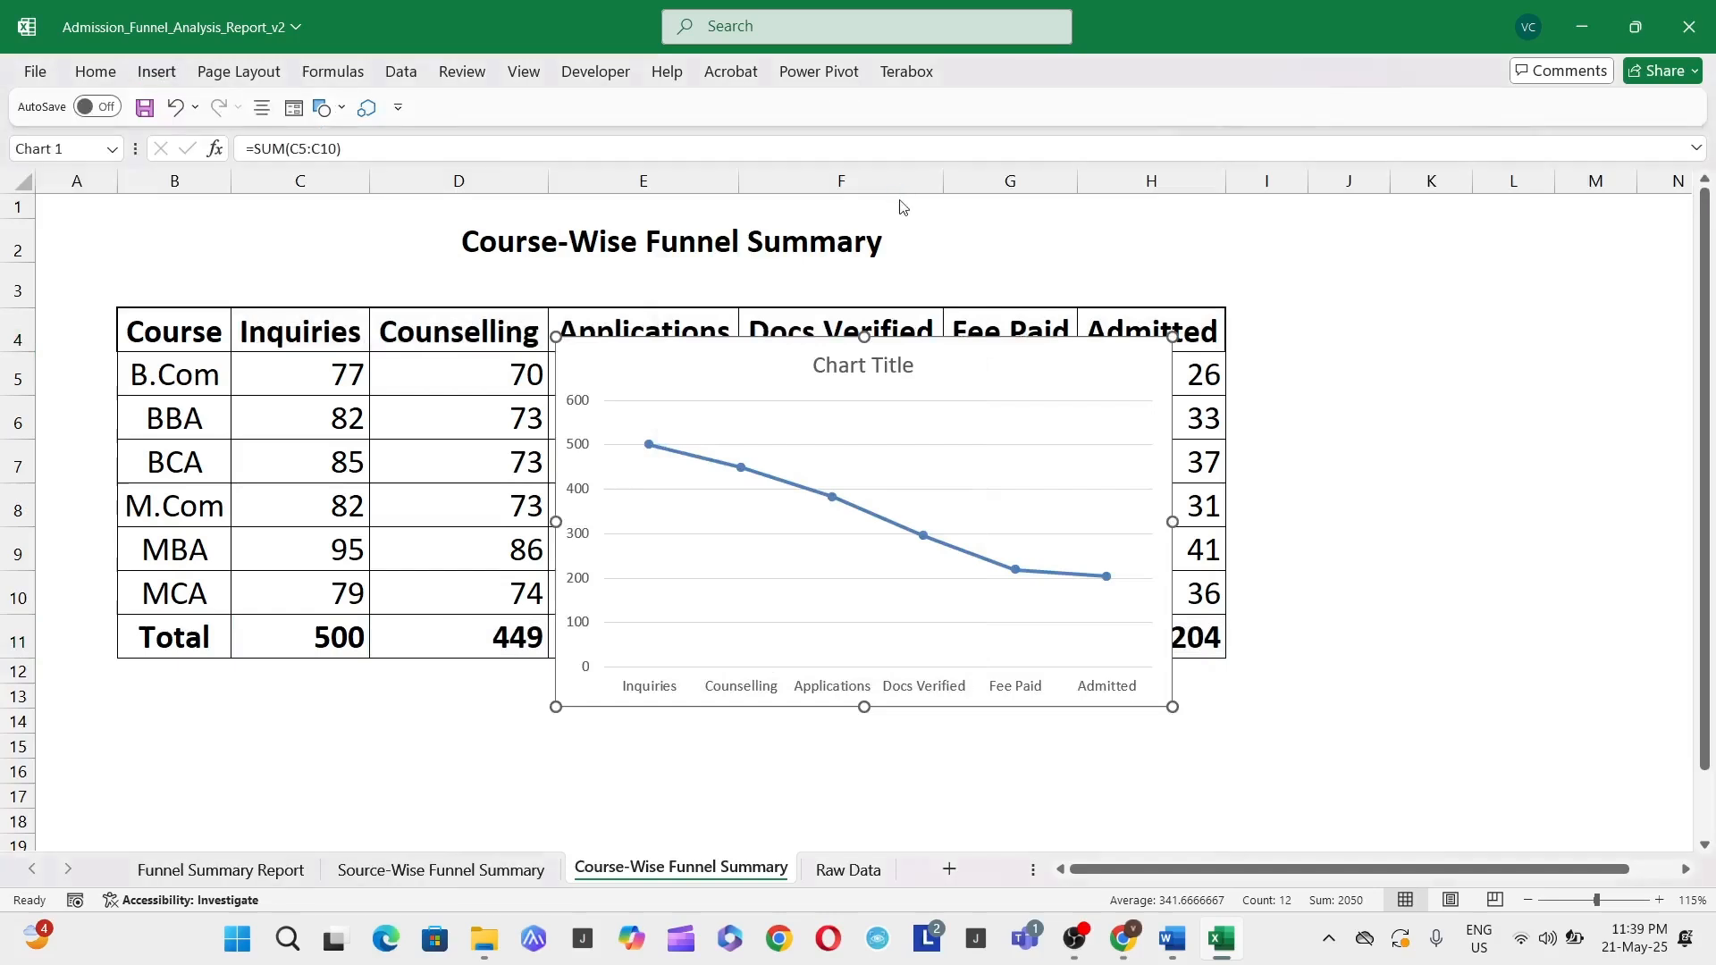
Add data labels to the line series in the funnel totals chart
click(836, 501)
click(833, 499)
right_click(833, 498)
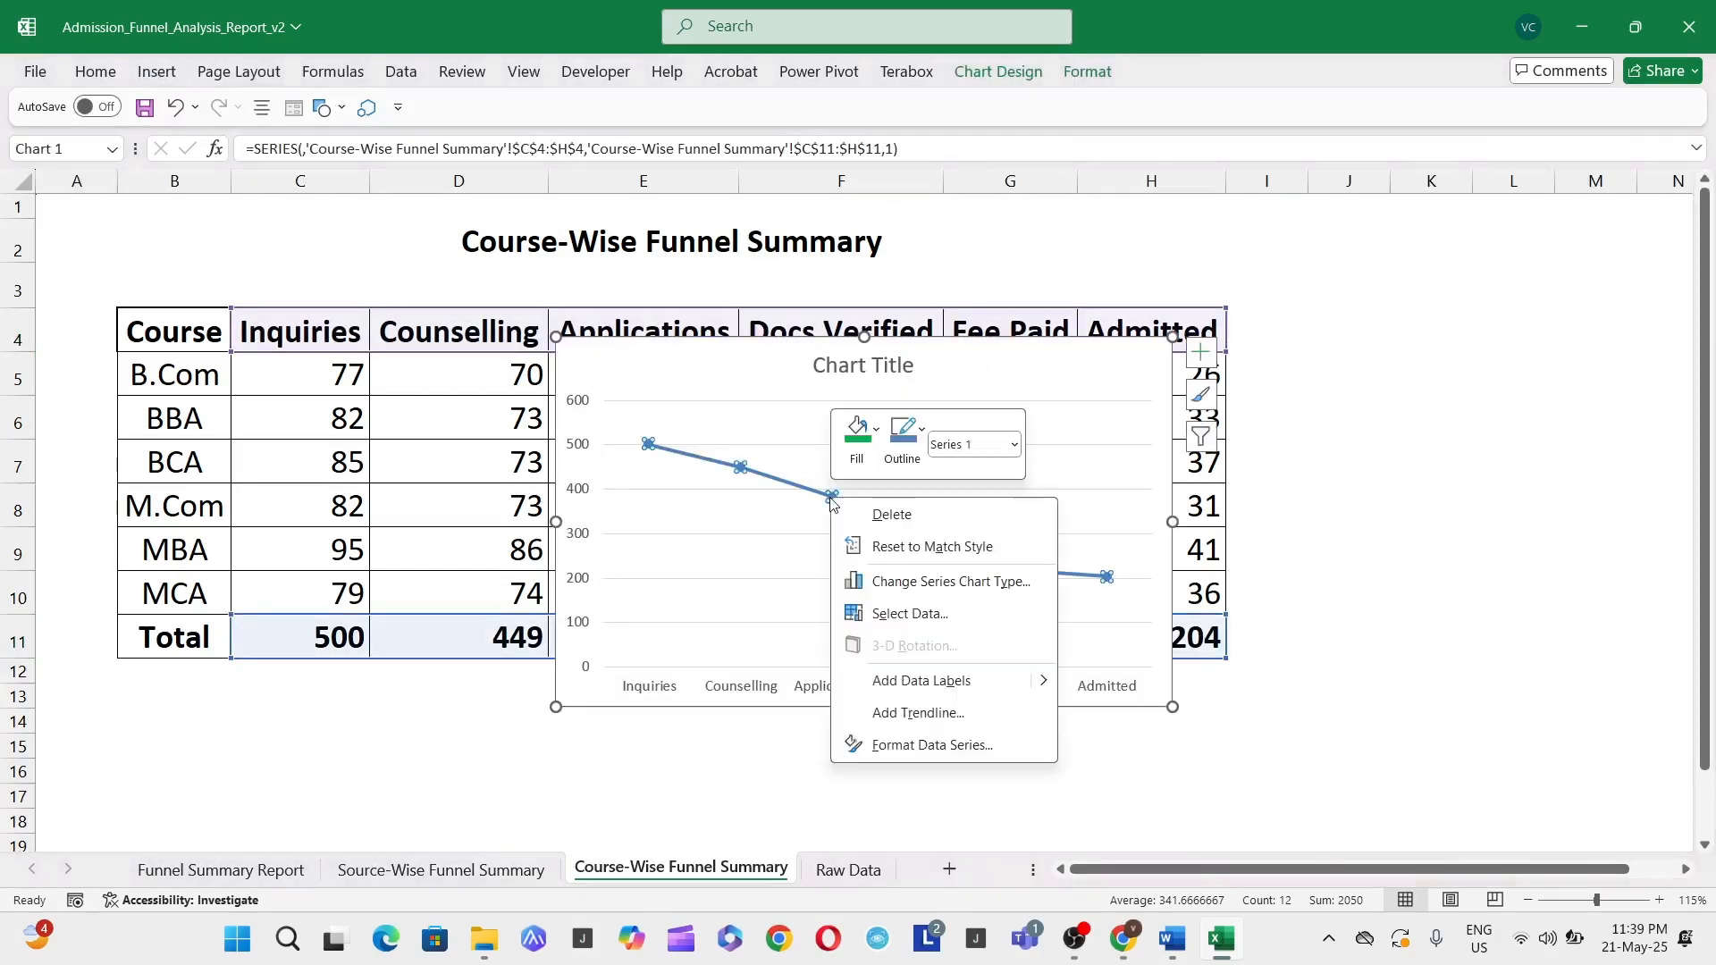
click(953, 697)
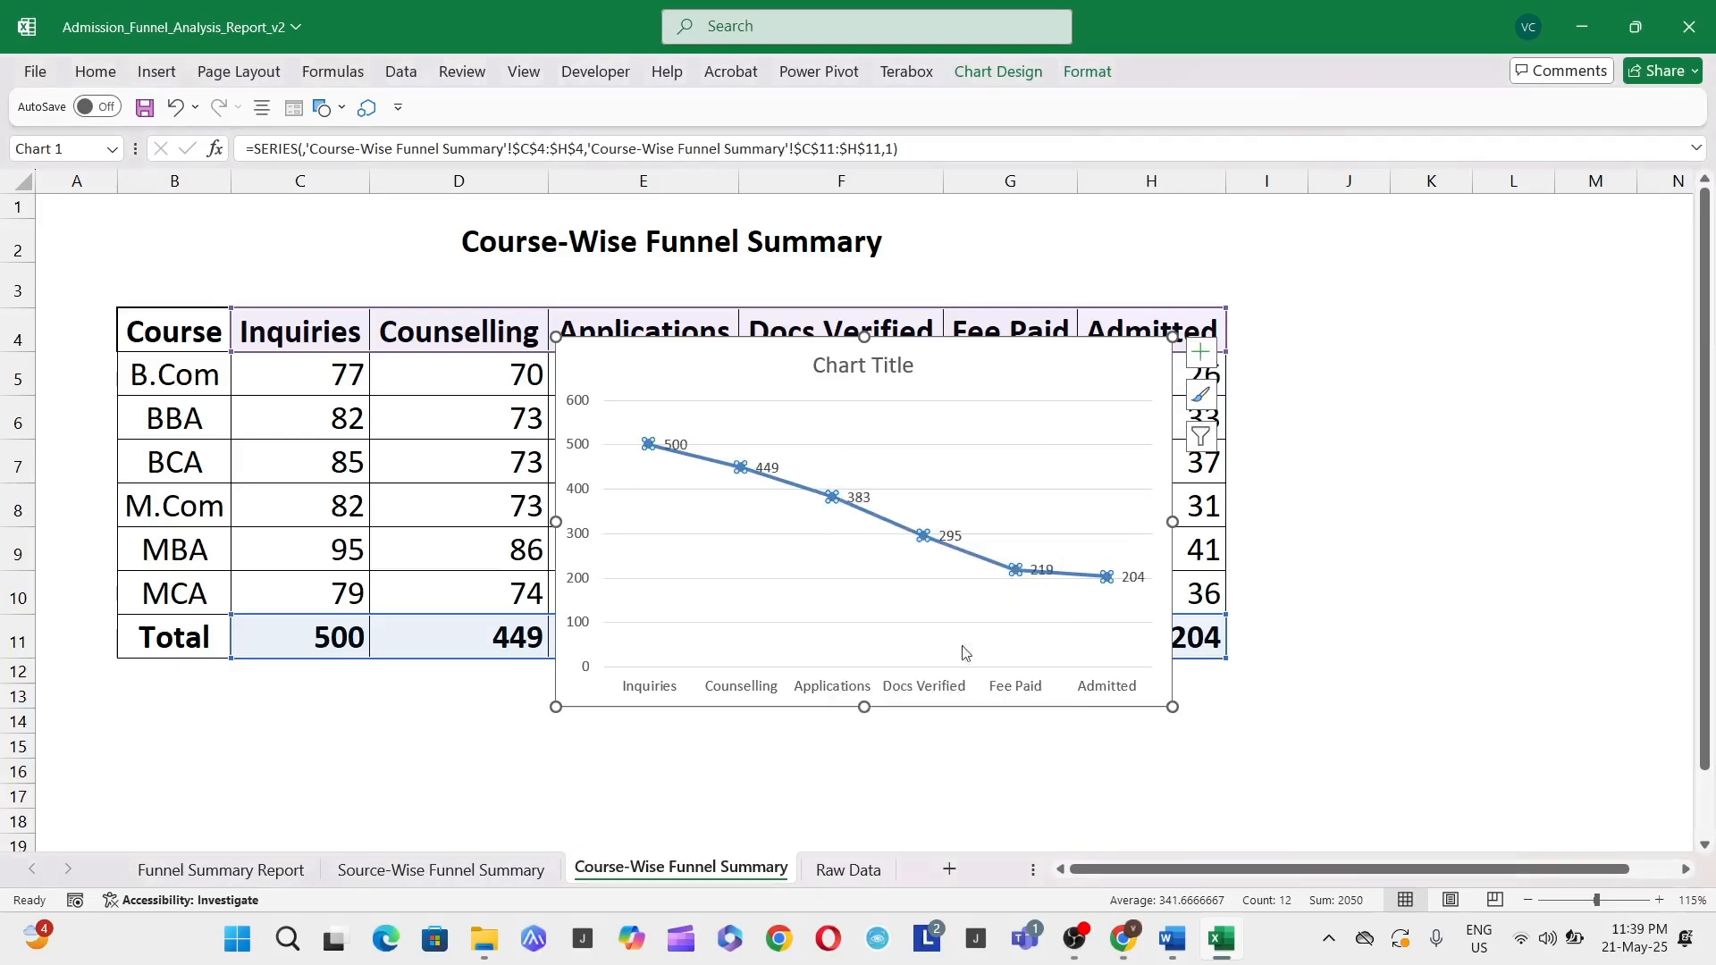
Move the line chart below the course-wise table so that it no longer covers any data
click(909, 469)
click(850, 501)
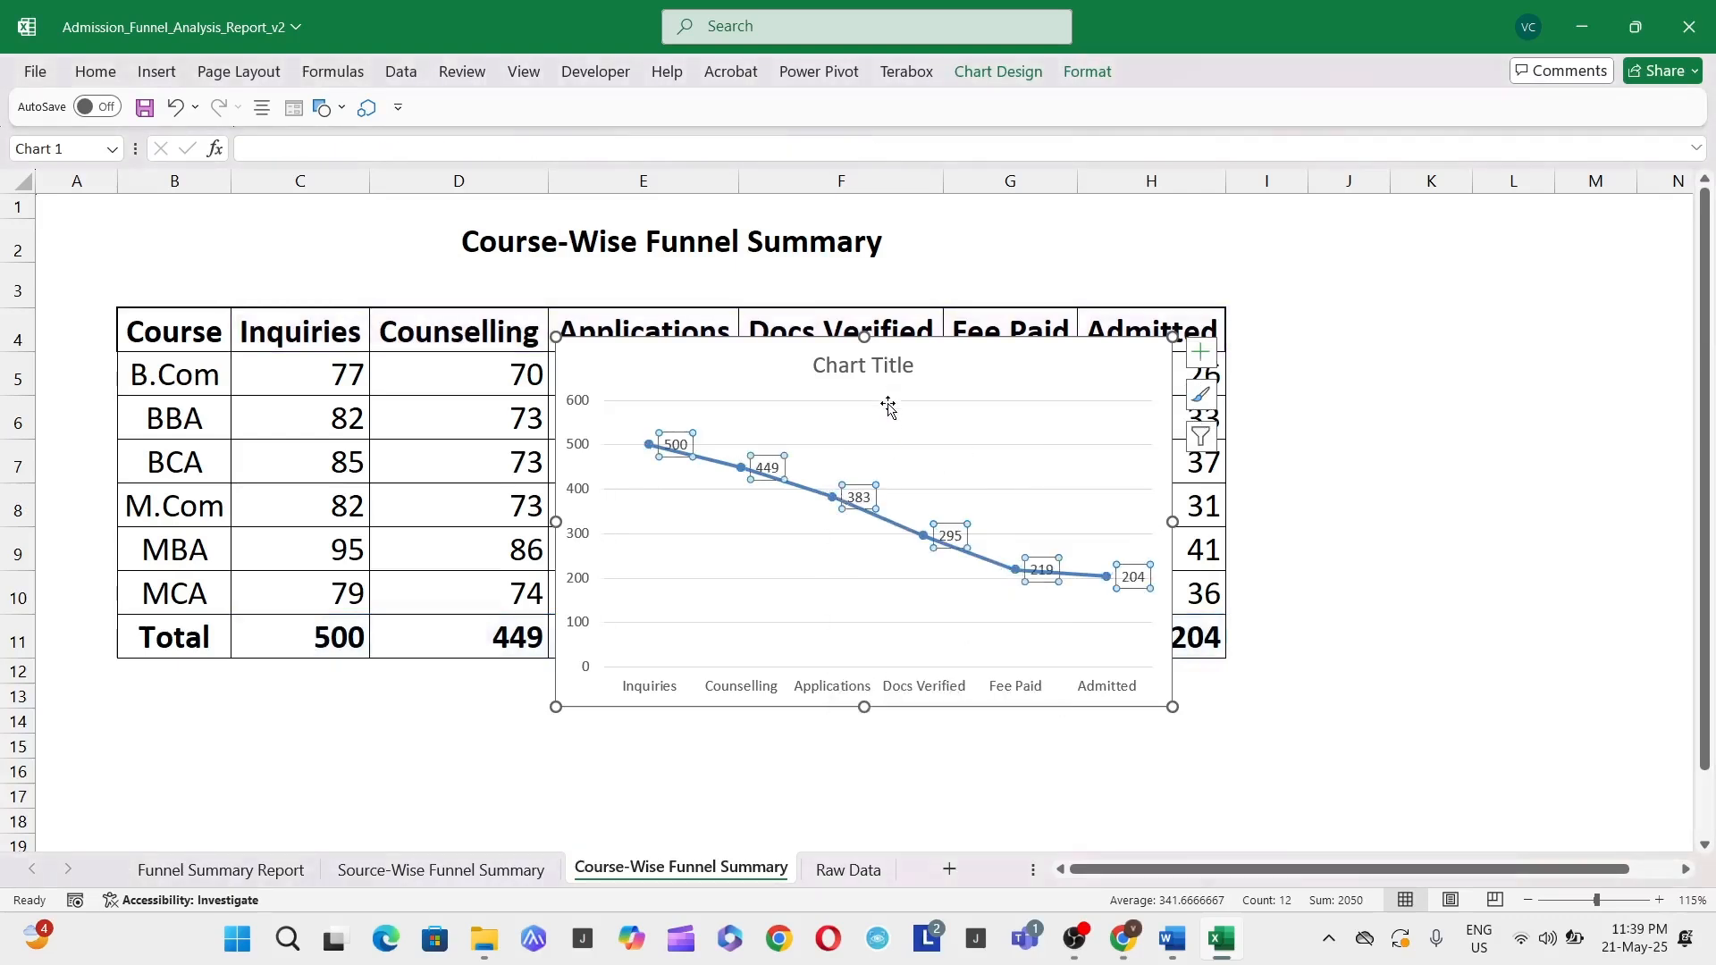
drag(985, 388, 1207, 620)
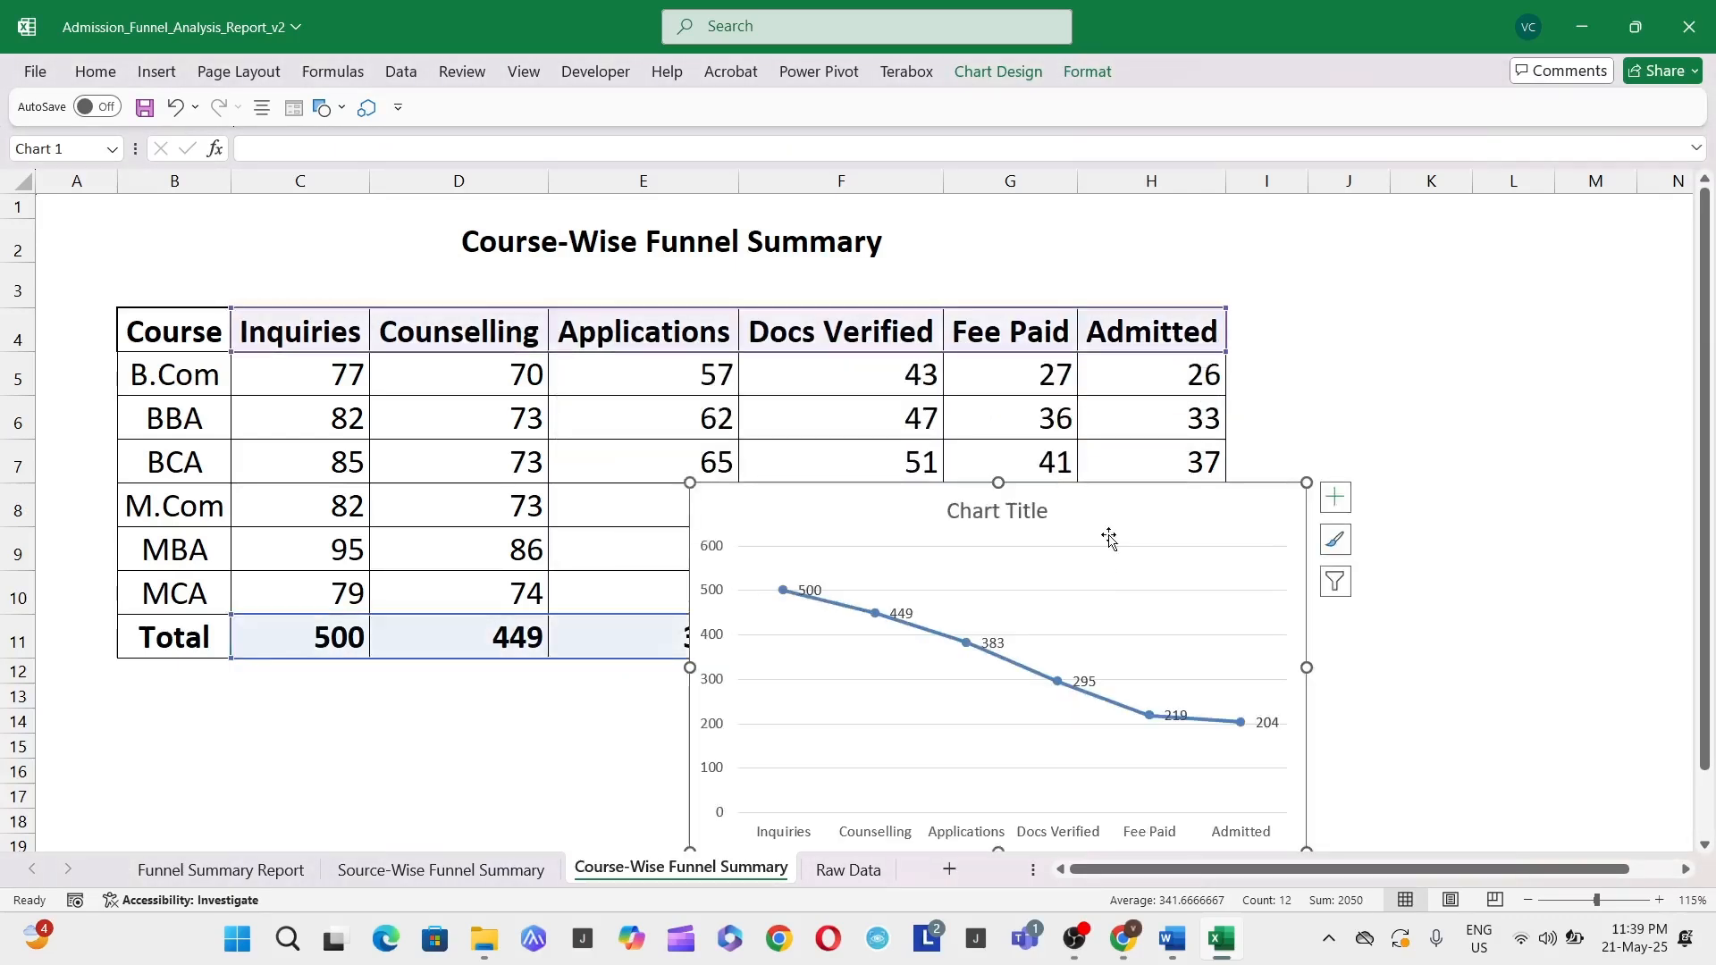
drag(1111, 537, 1428, 822)
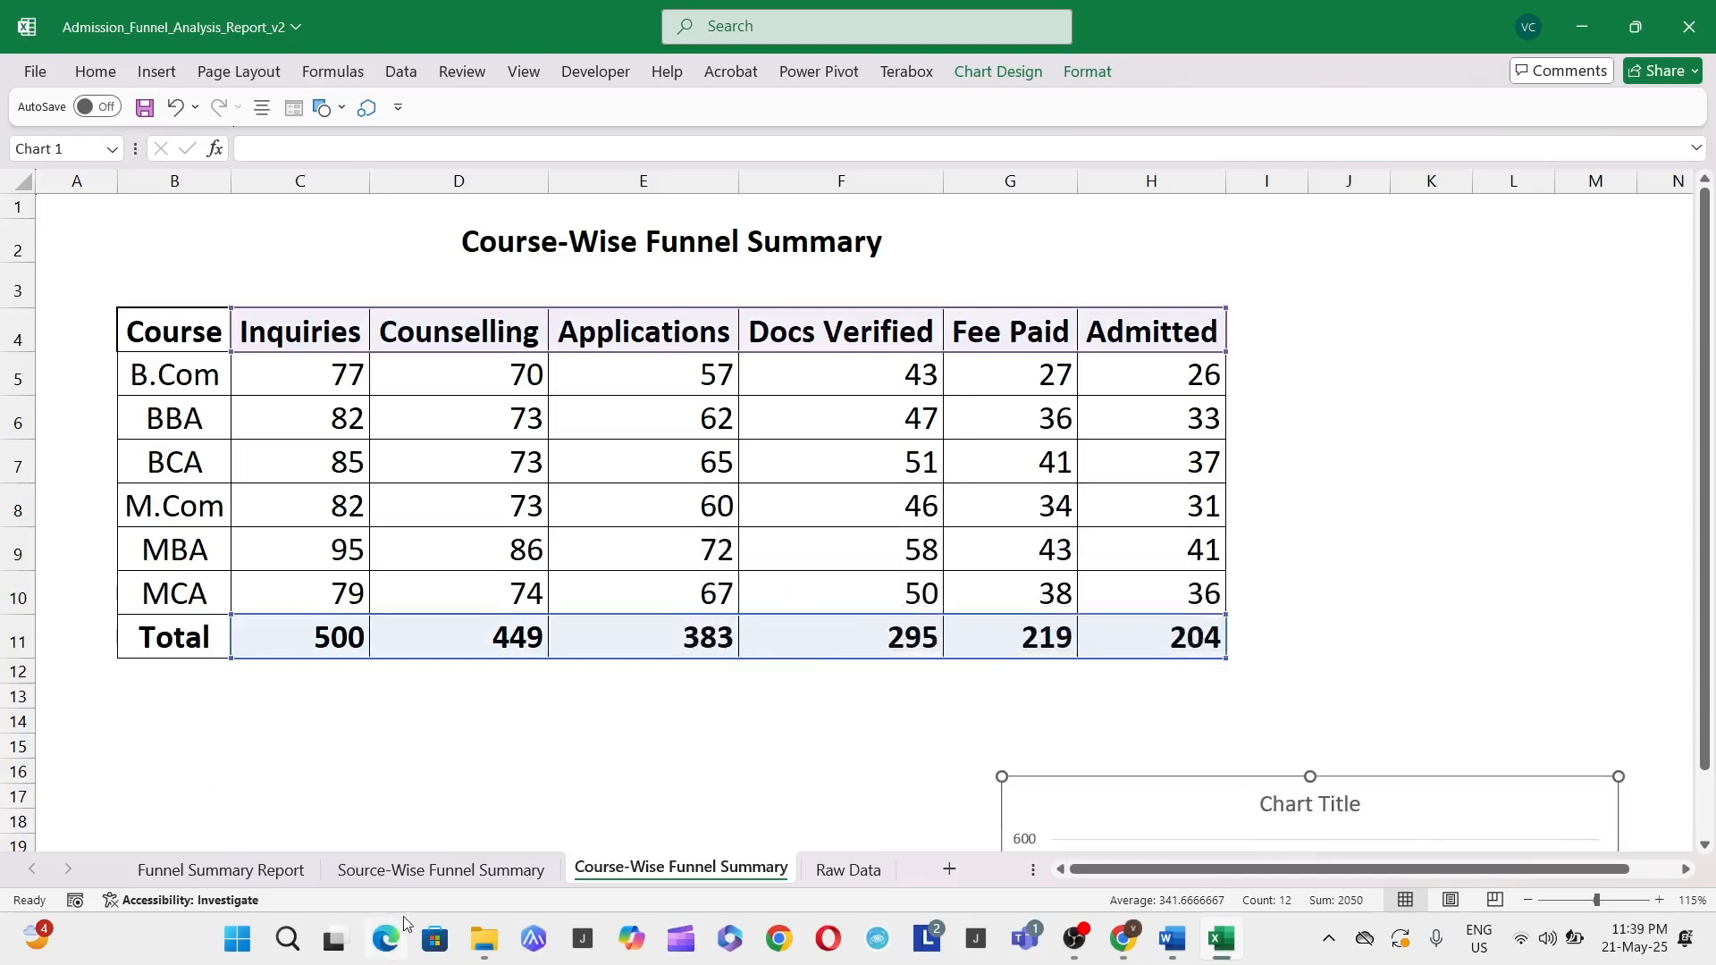
Examine the source names and stage headings in the Source-Wise Funnel Summary and the Source column in Raw Data
click(387, 871)
click(173, 358)
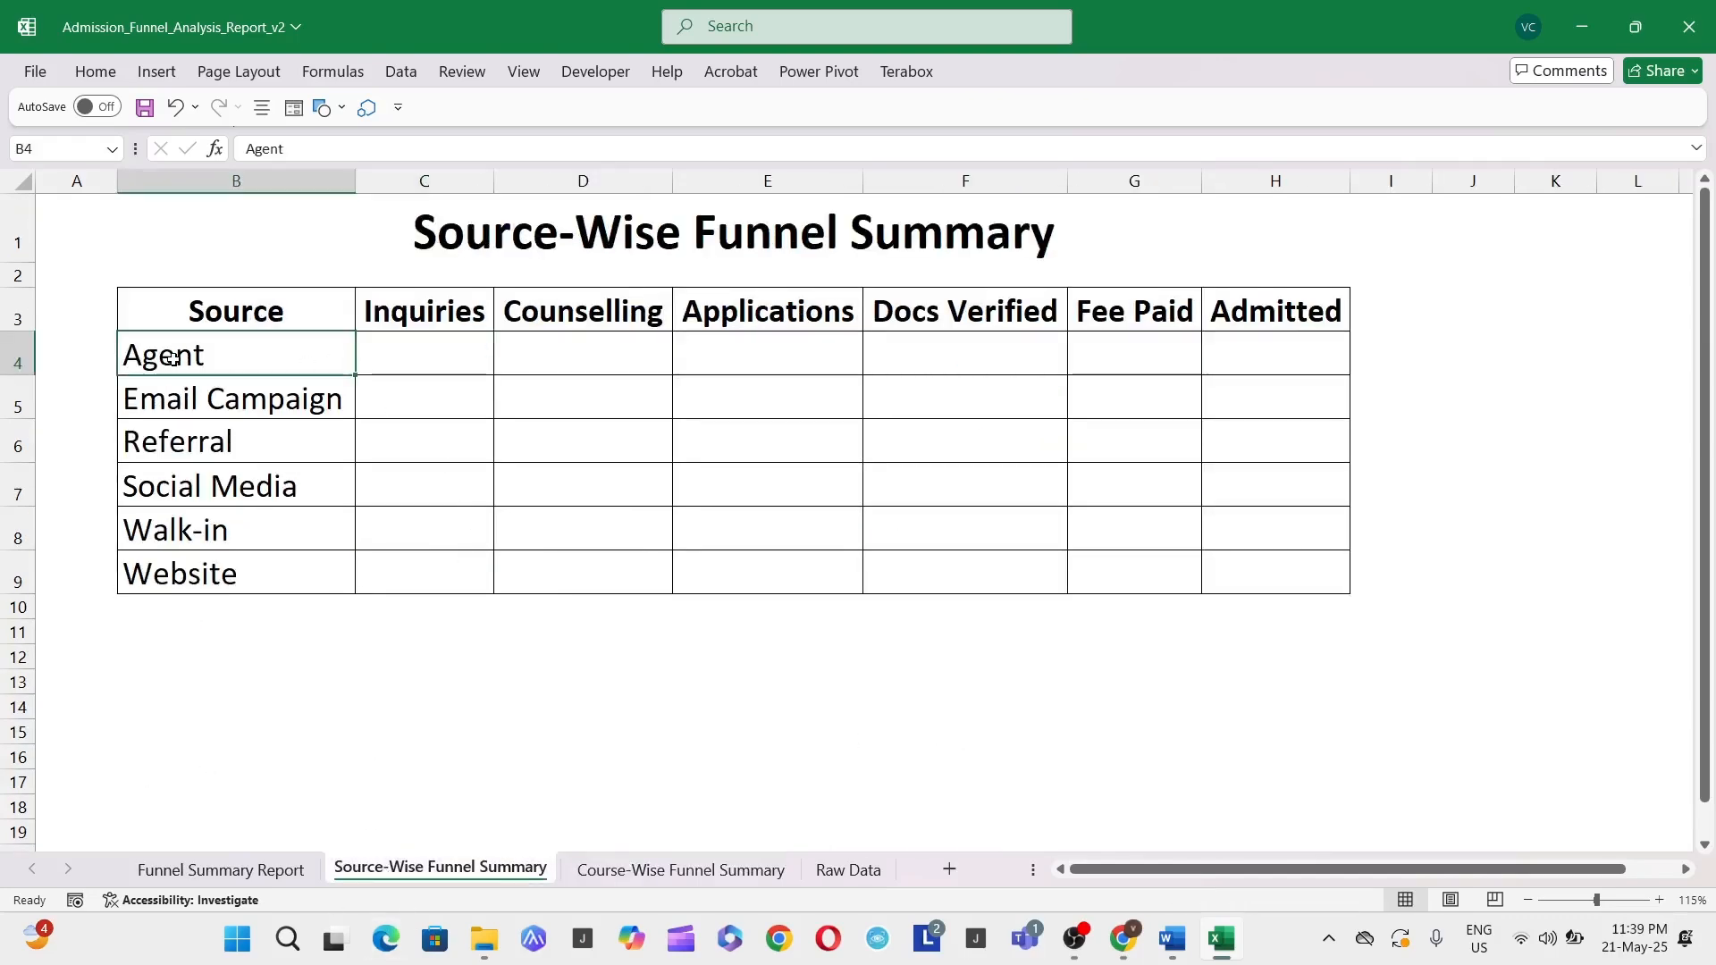
click(581, 222)
click(301, 357)
click(389, 327)
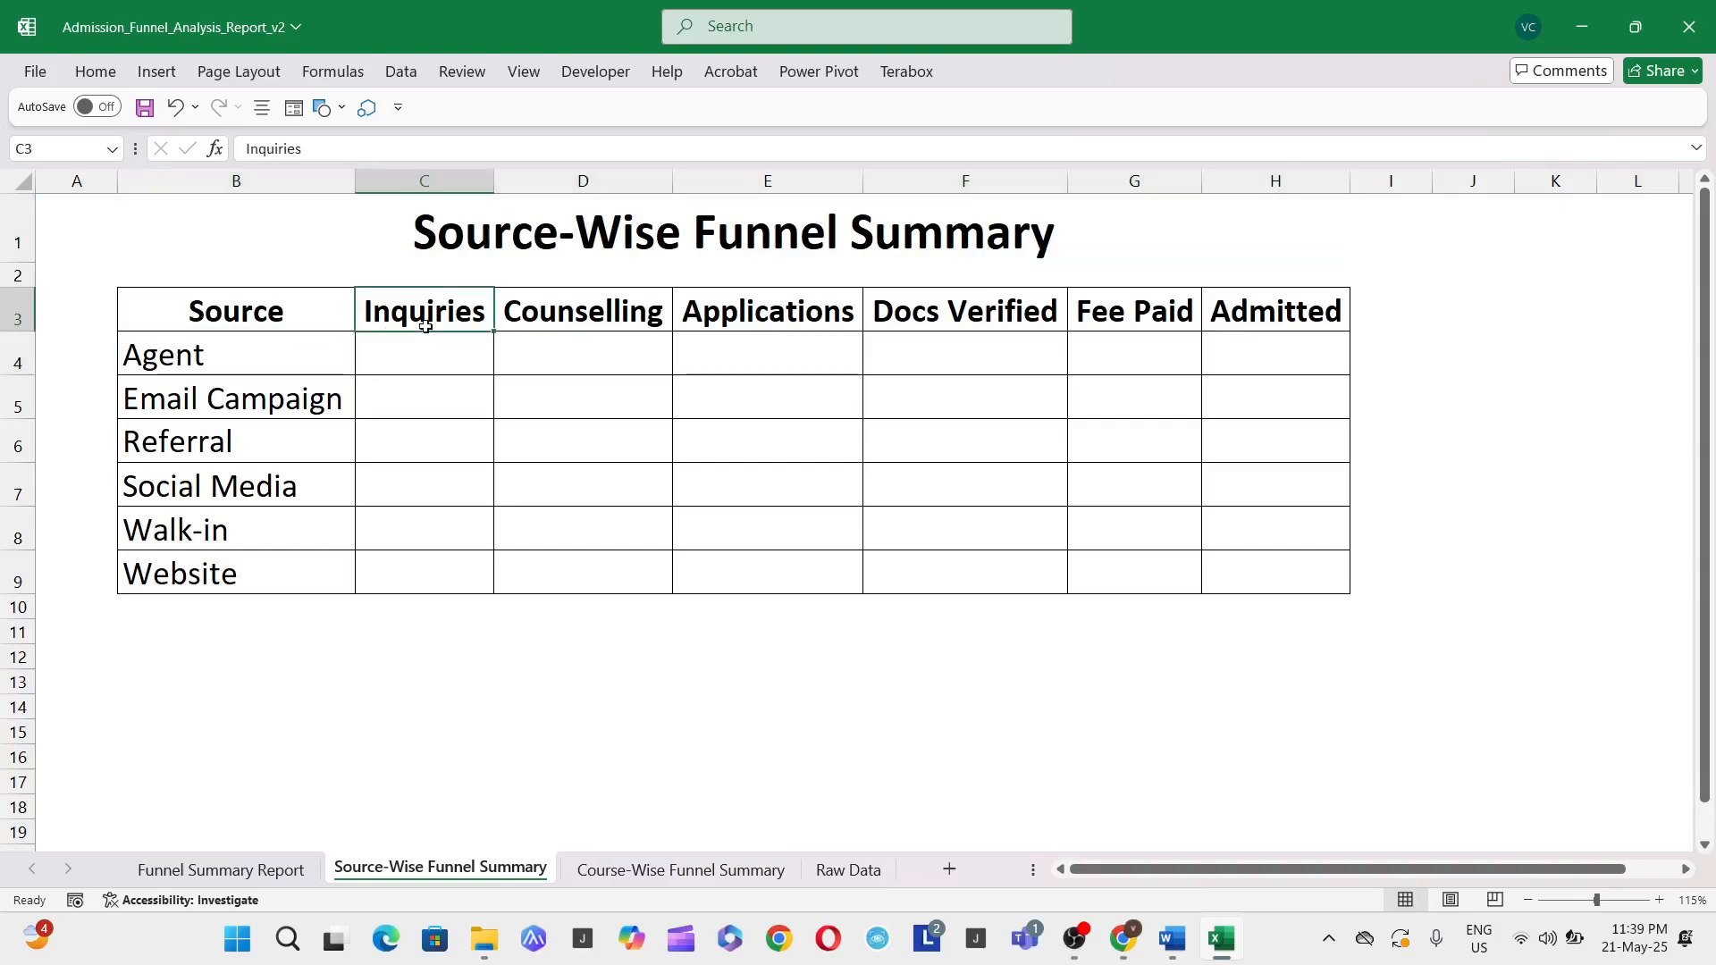
click(220, 352)
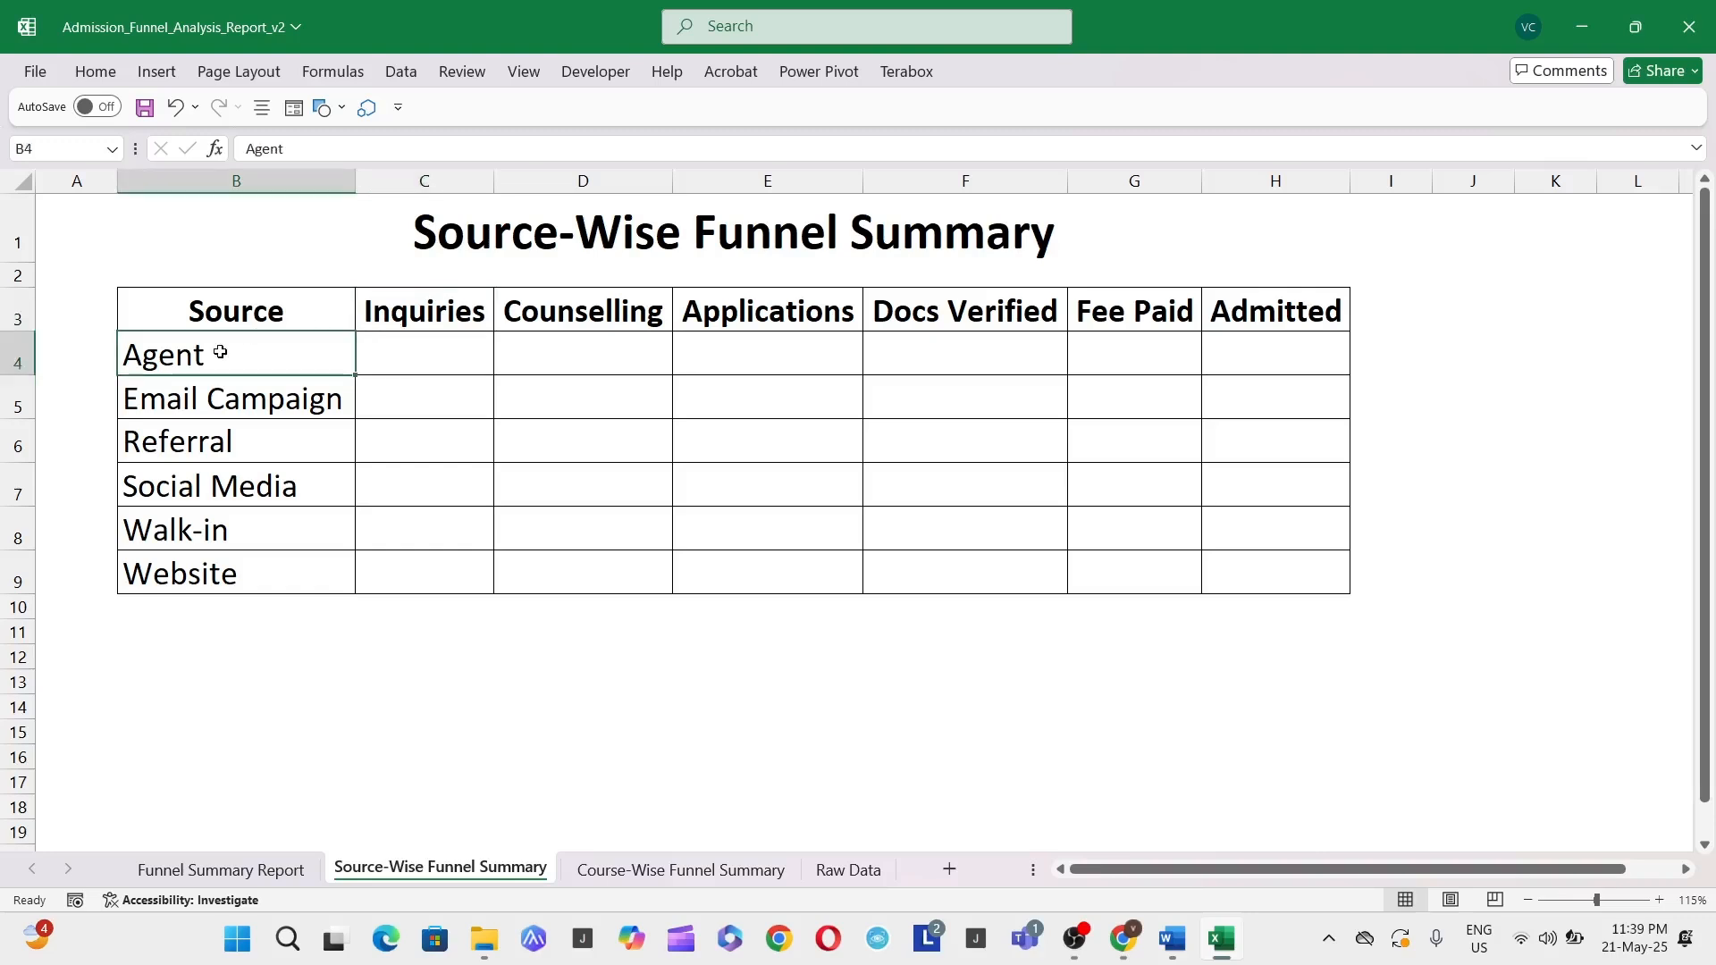
click(445, 350)
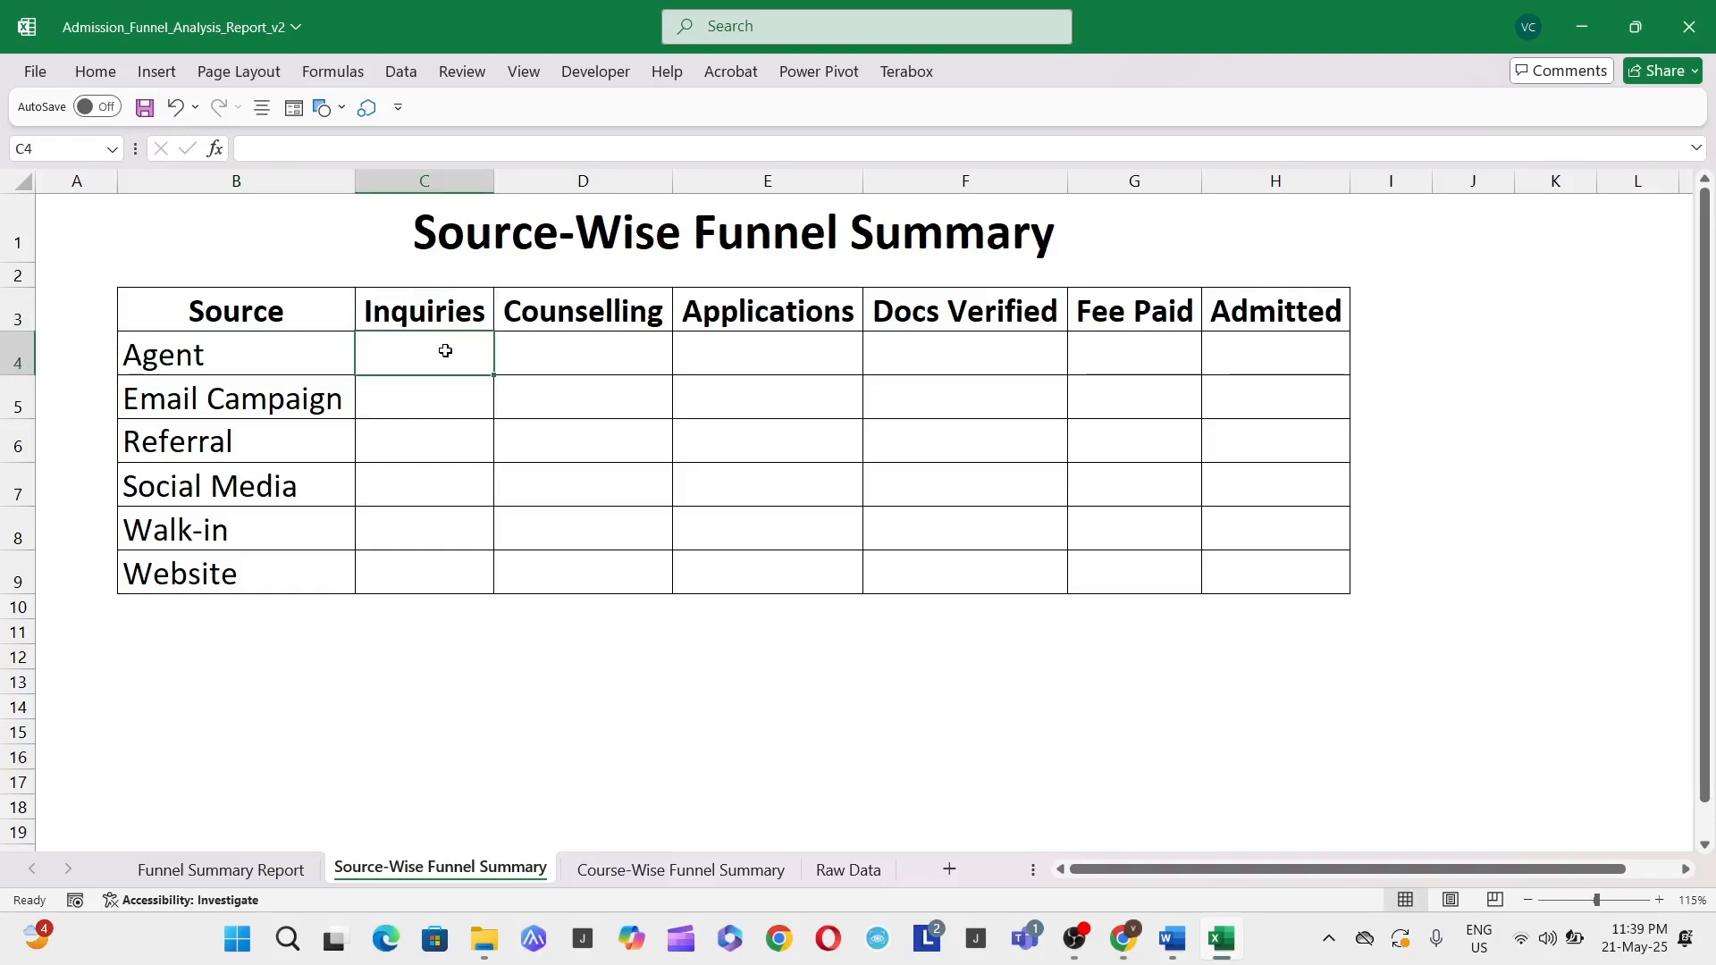
click(251, 364)
click(247, 396)
click(238, 437)
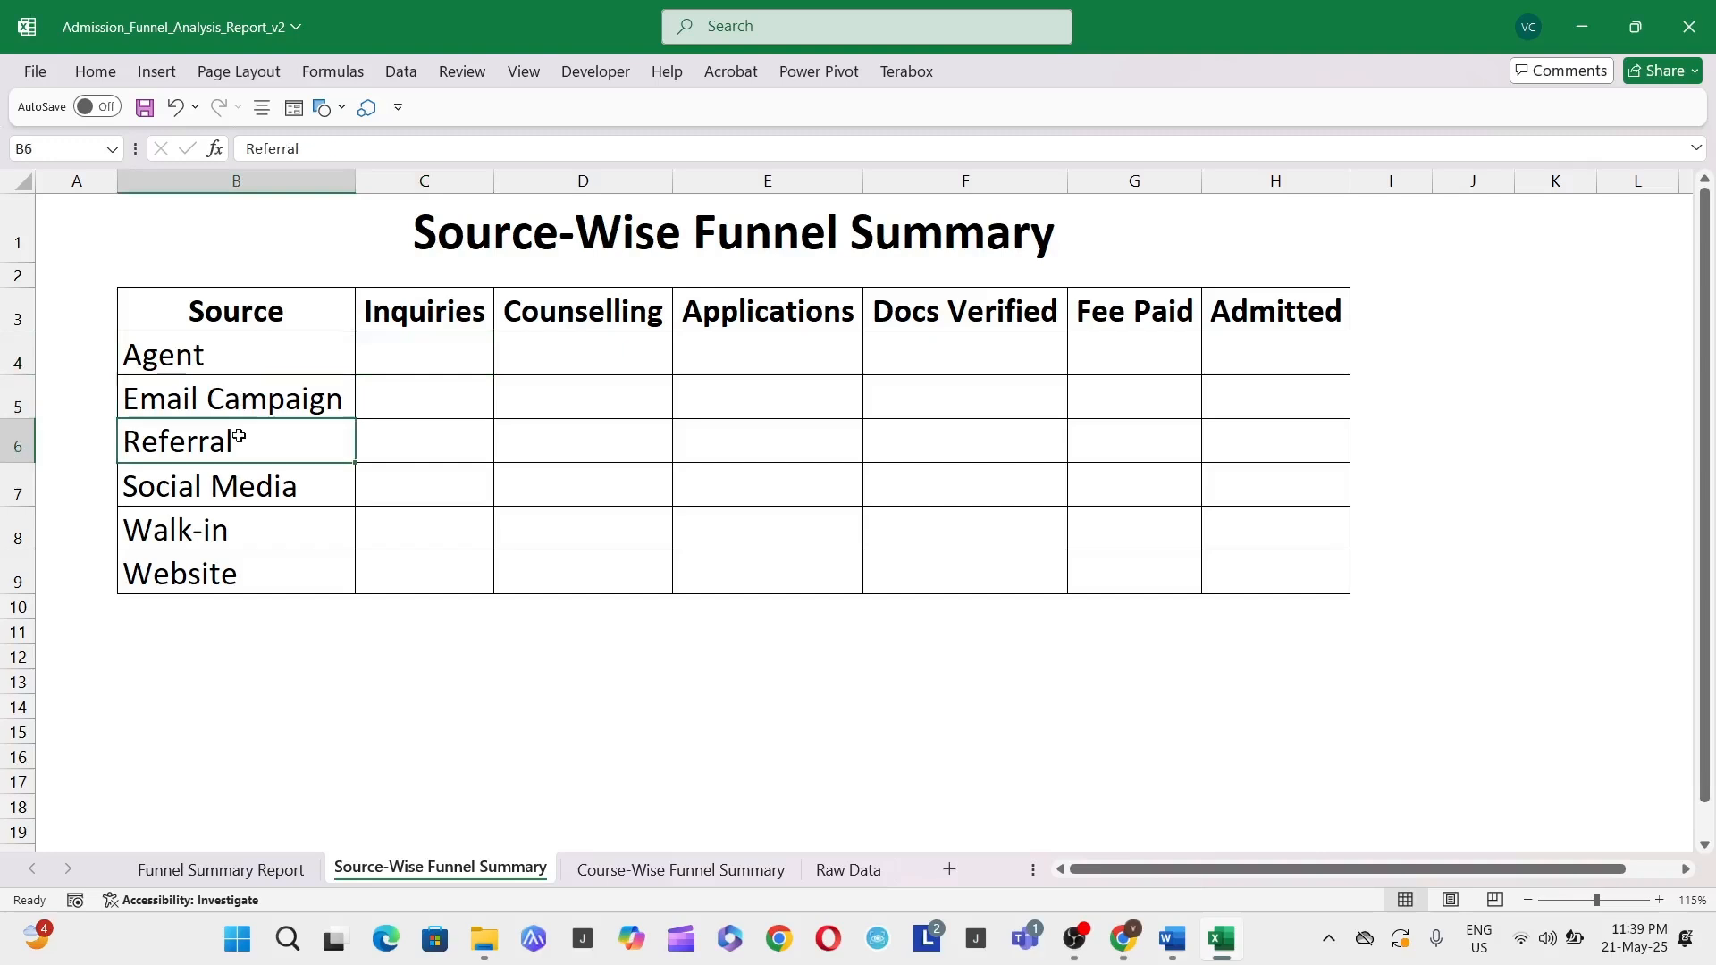
click(248, 486)
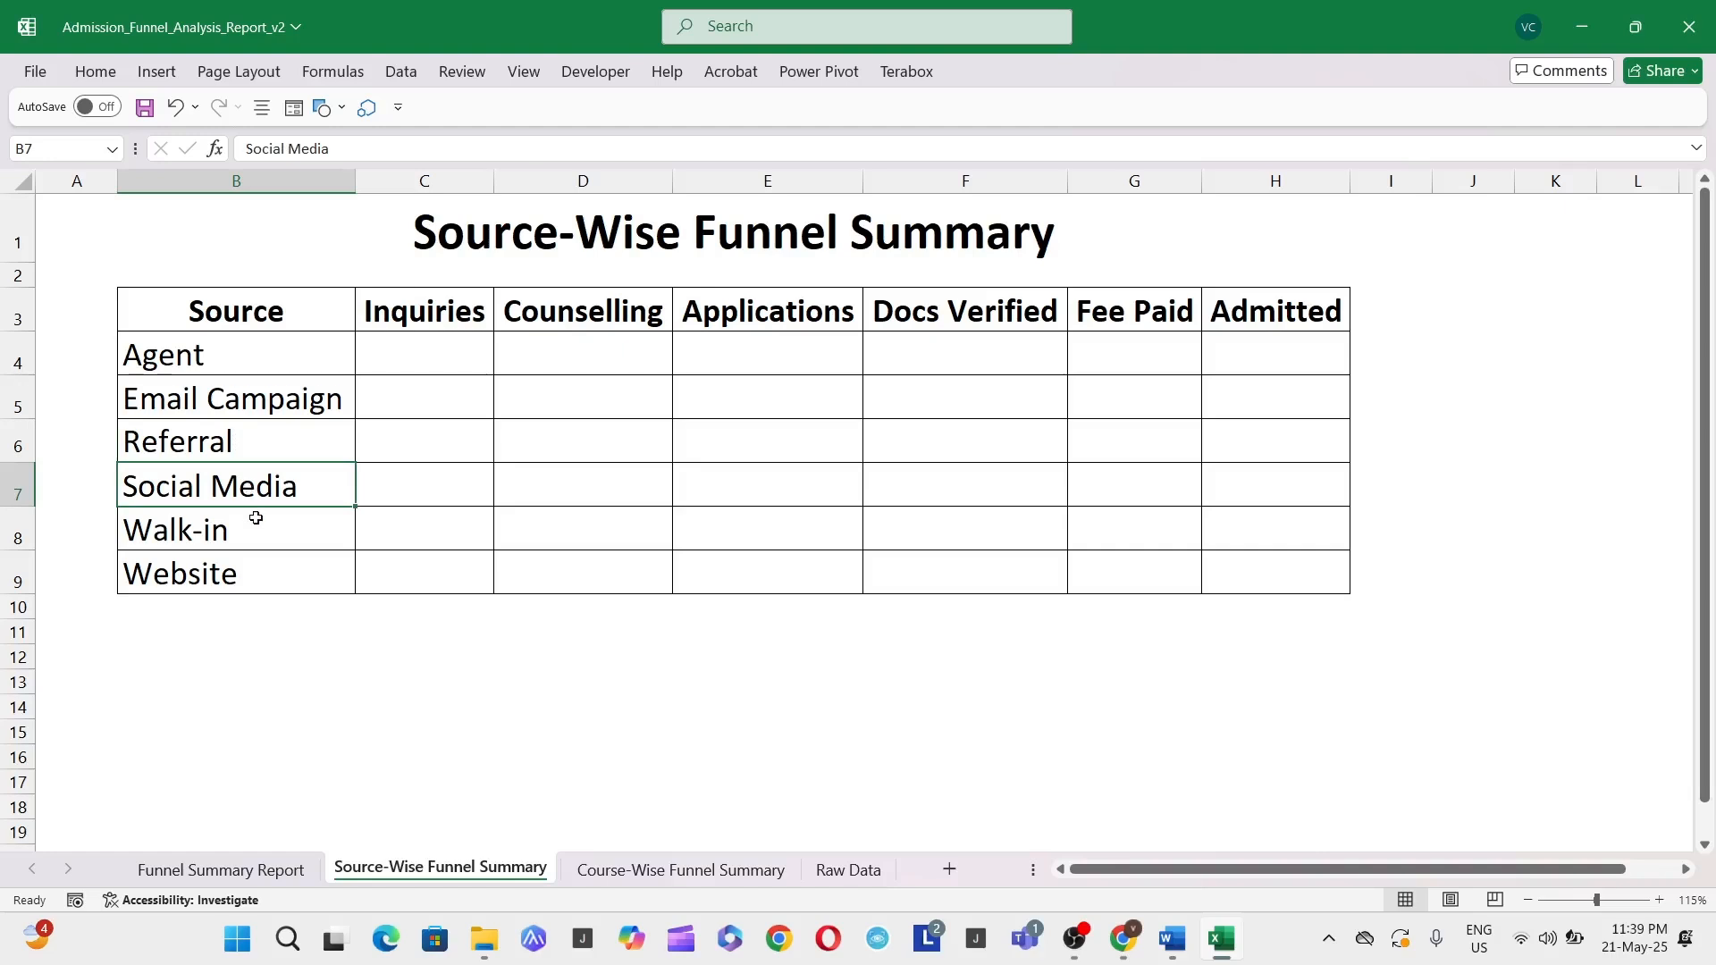
click(256, 519)
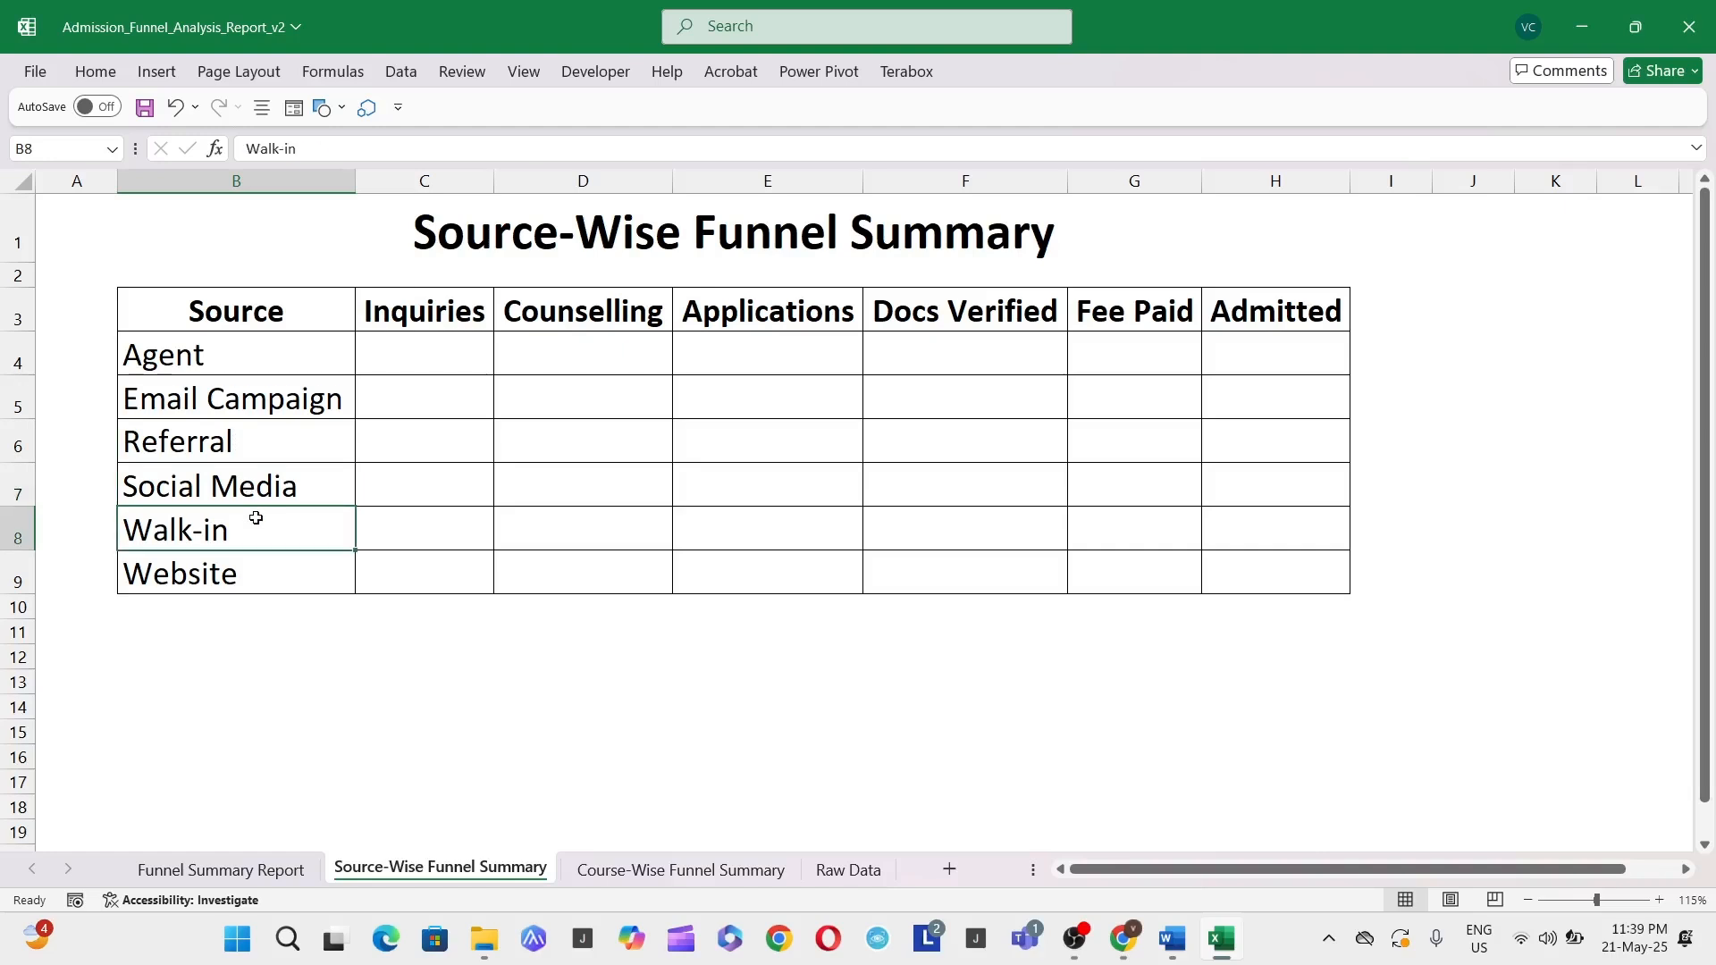
click(262, 574)
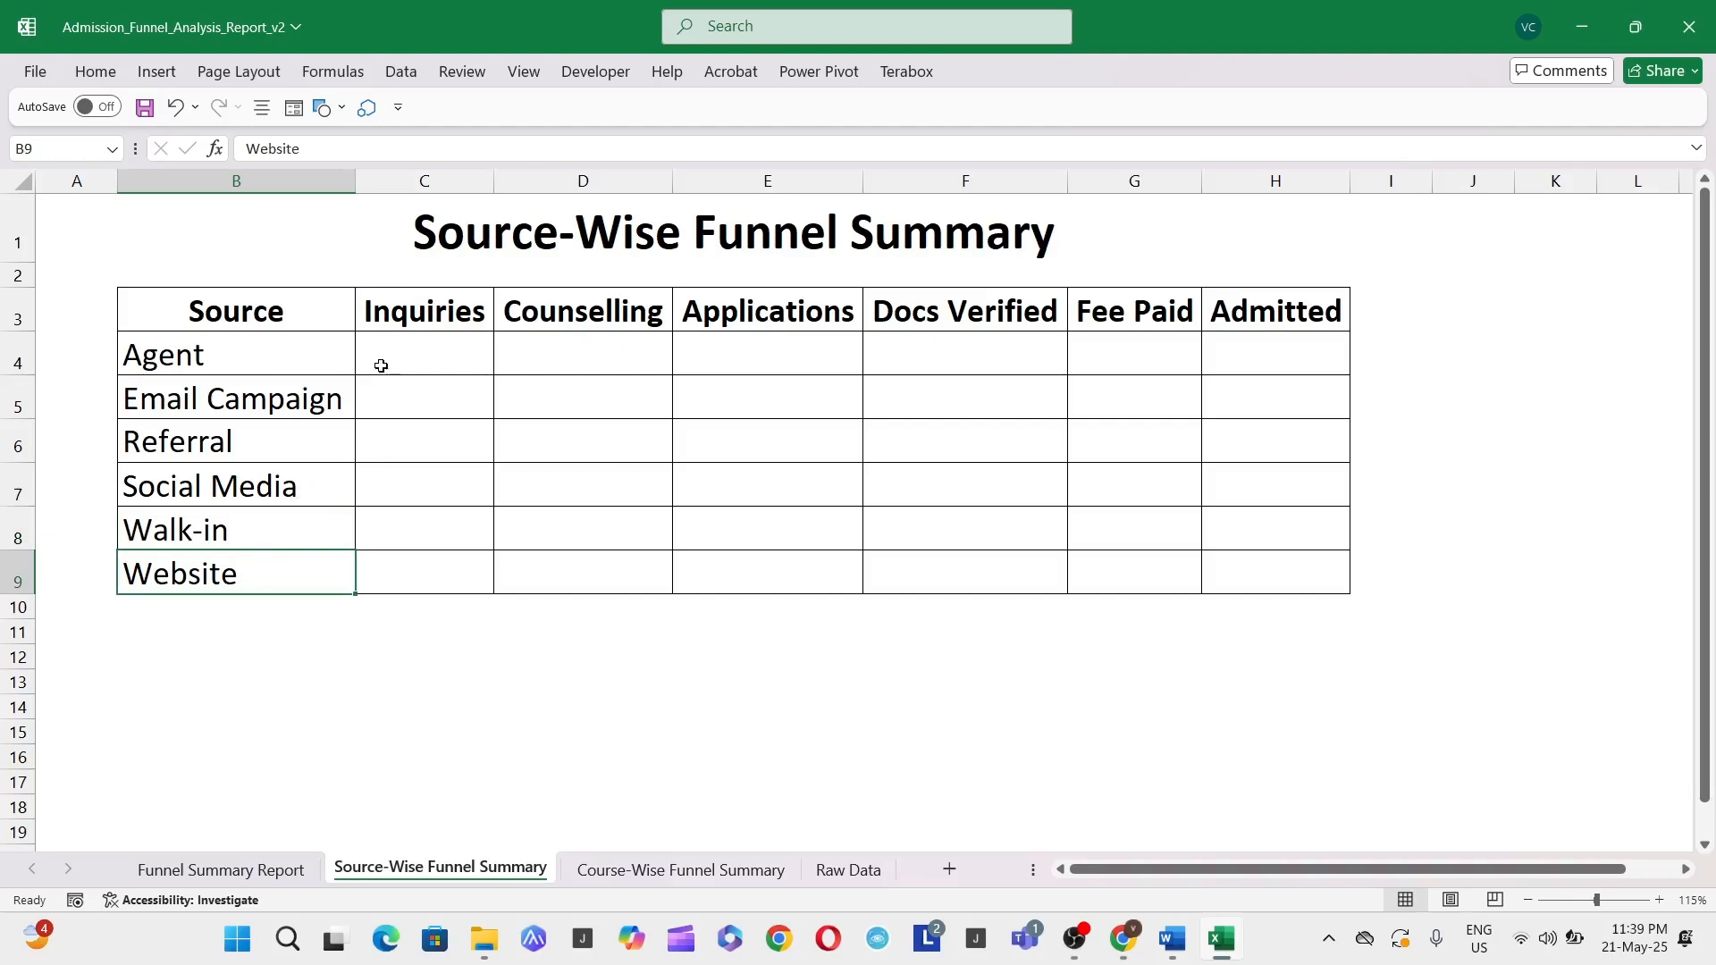
click(824, 872)
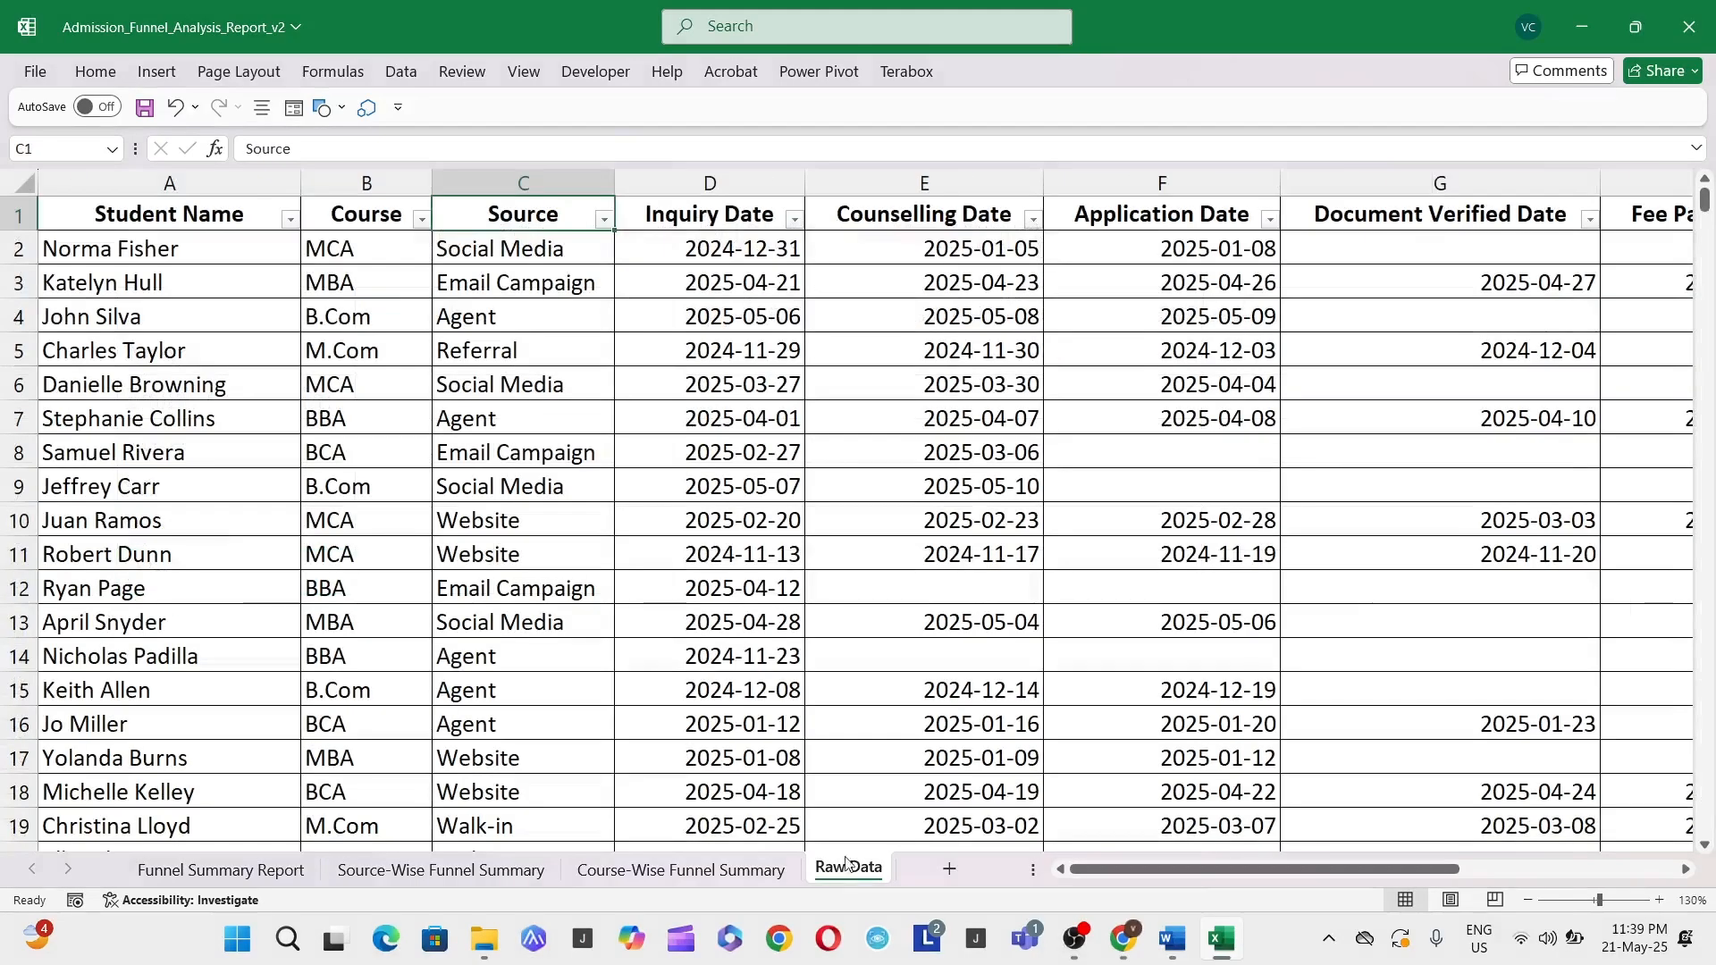
click(454, 318)
click(545, 217)
click(509, 874)
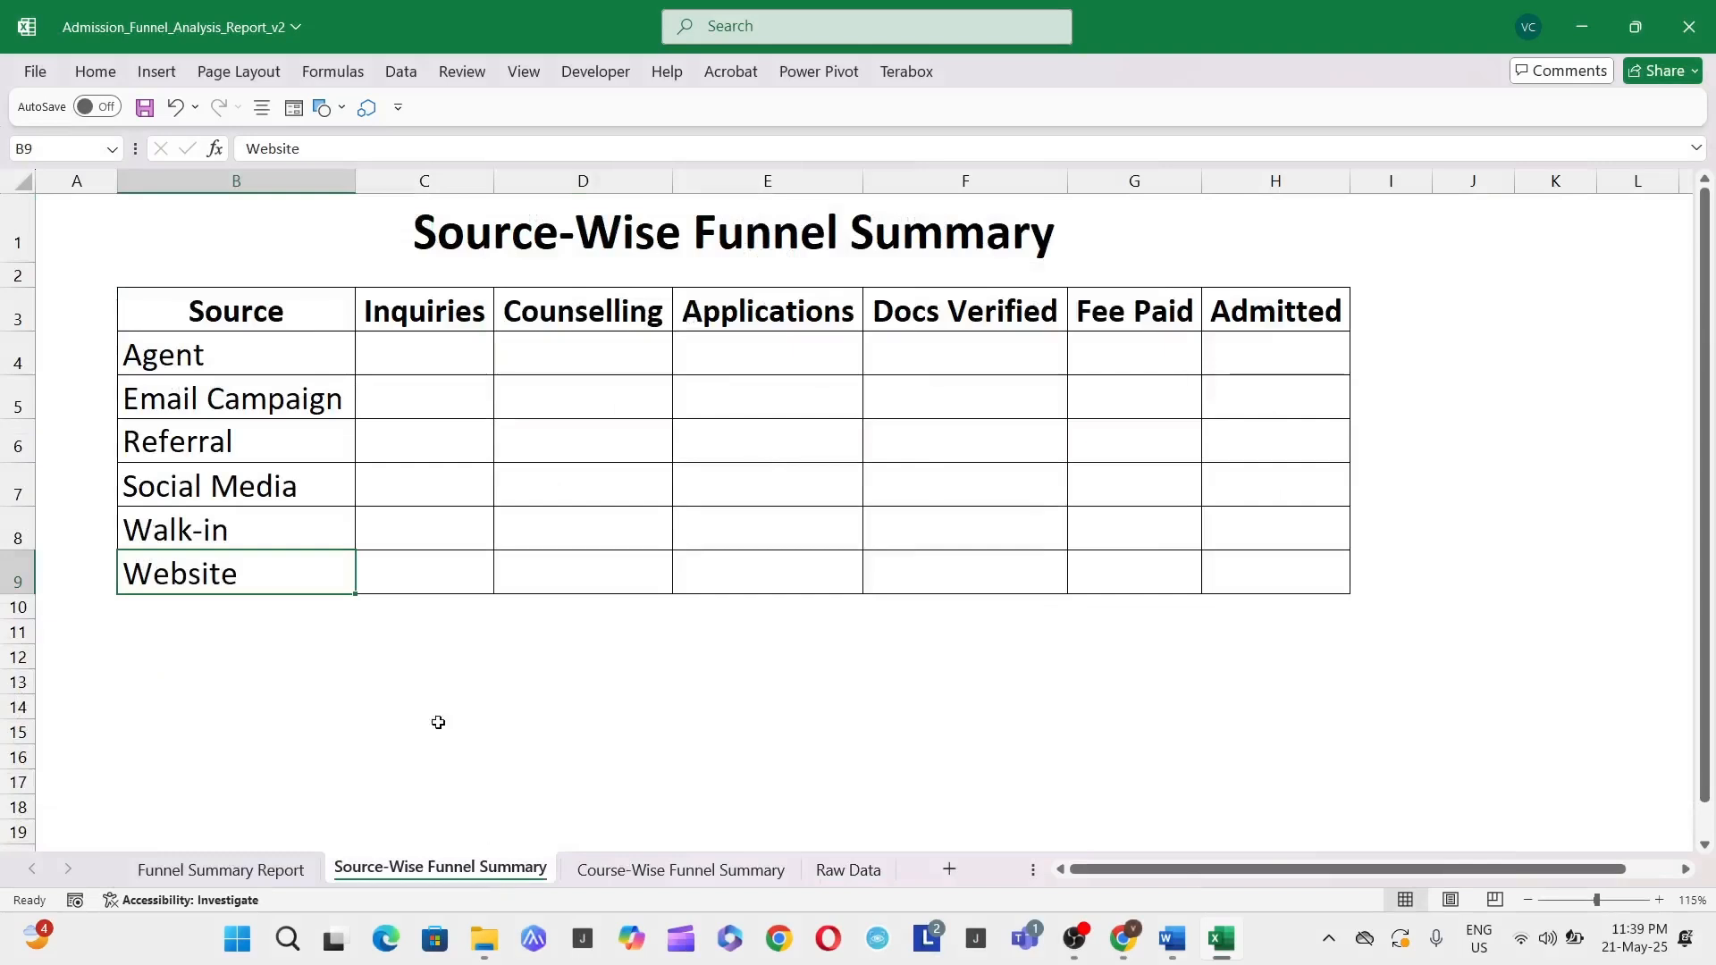
Start a COUNTIF formula in the Agent Inquiries cell of the Source-Wise Funnel Summary, with Raw Data column C:C as its range
click(422, 348)
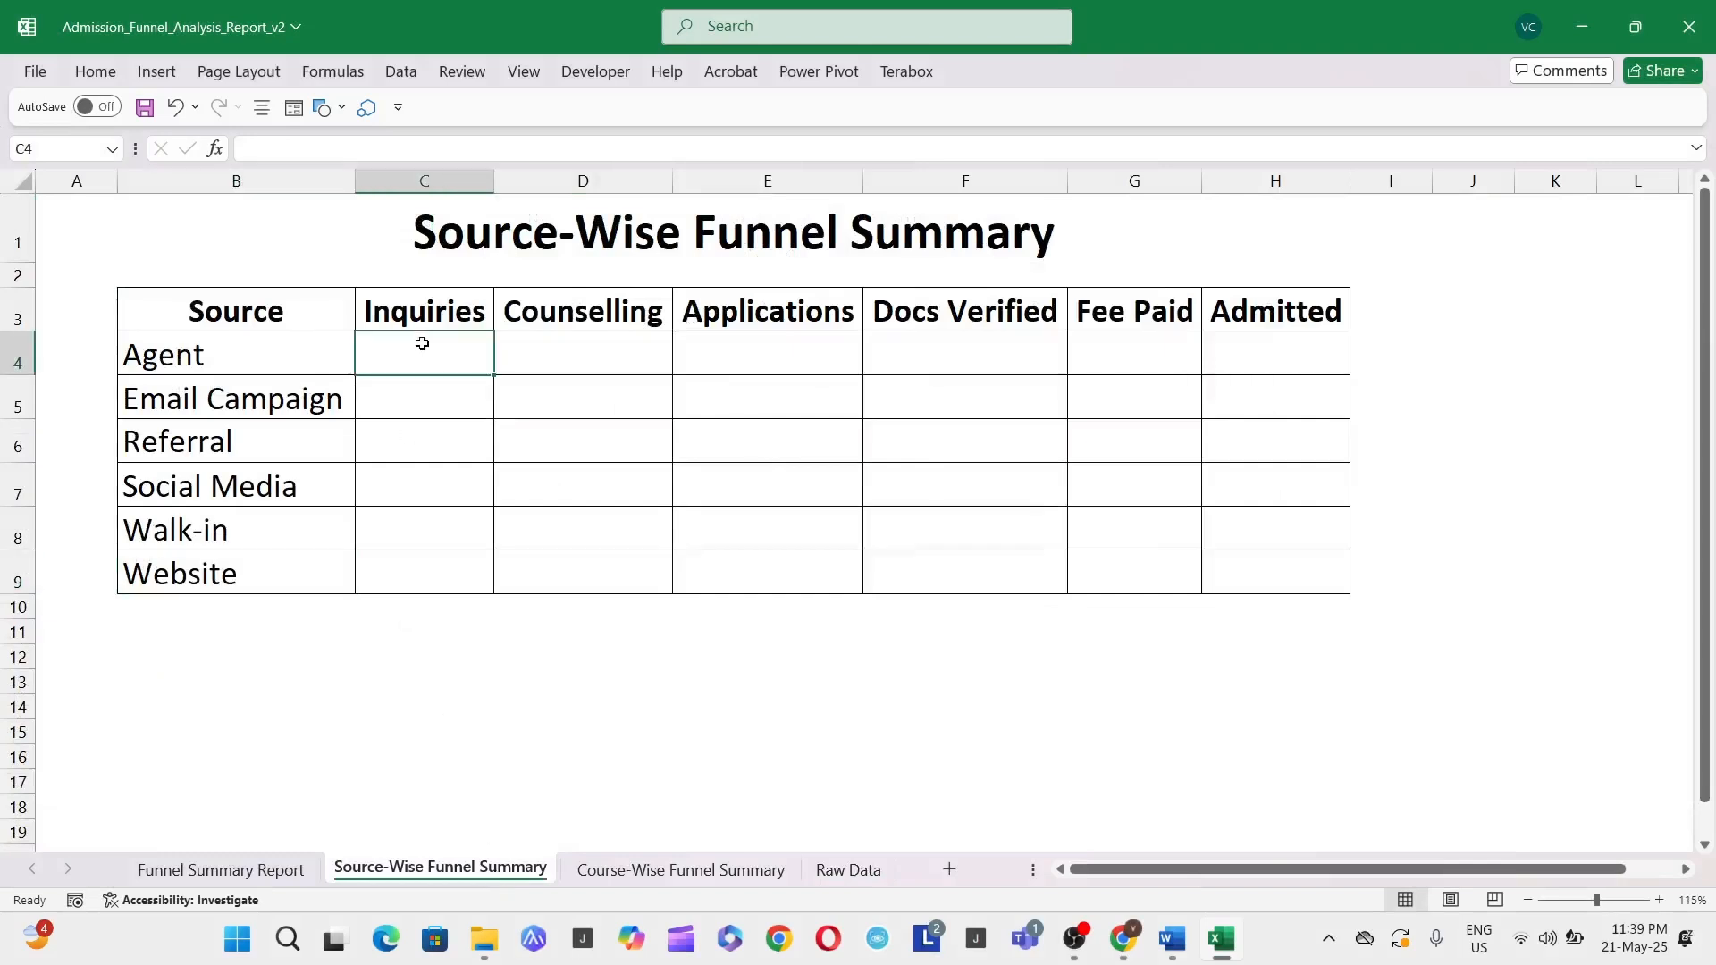
text(+)
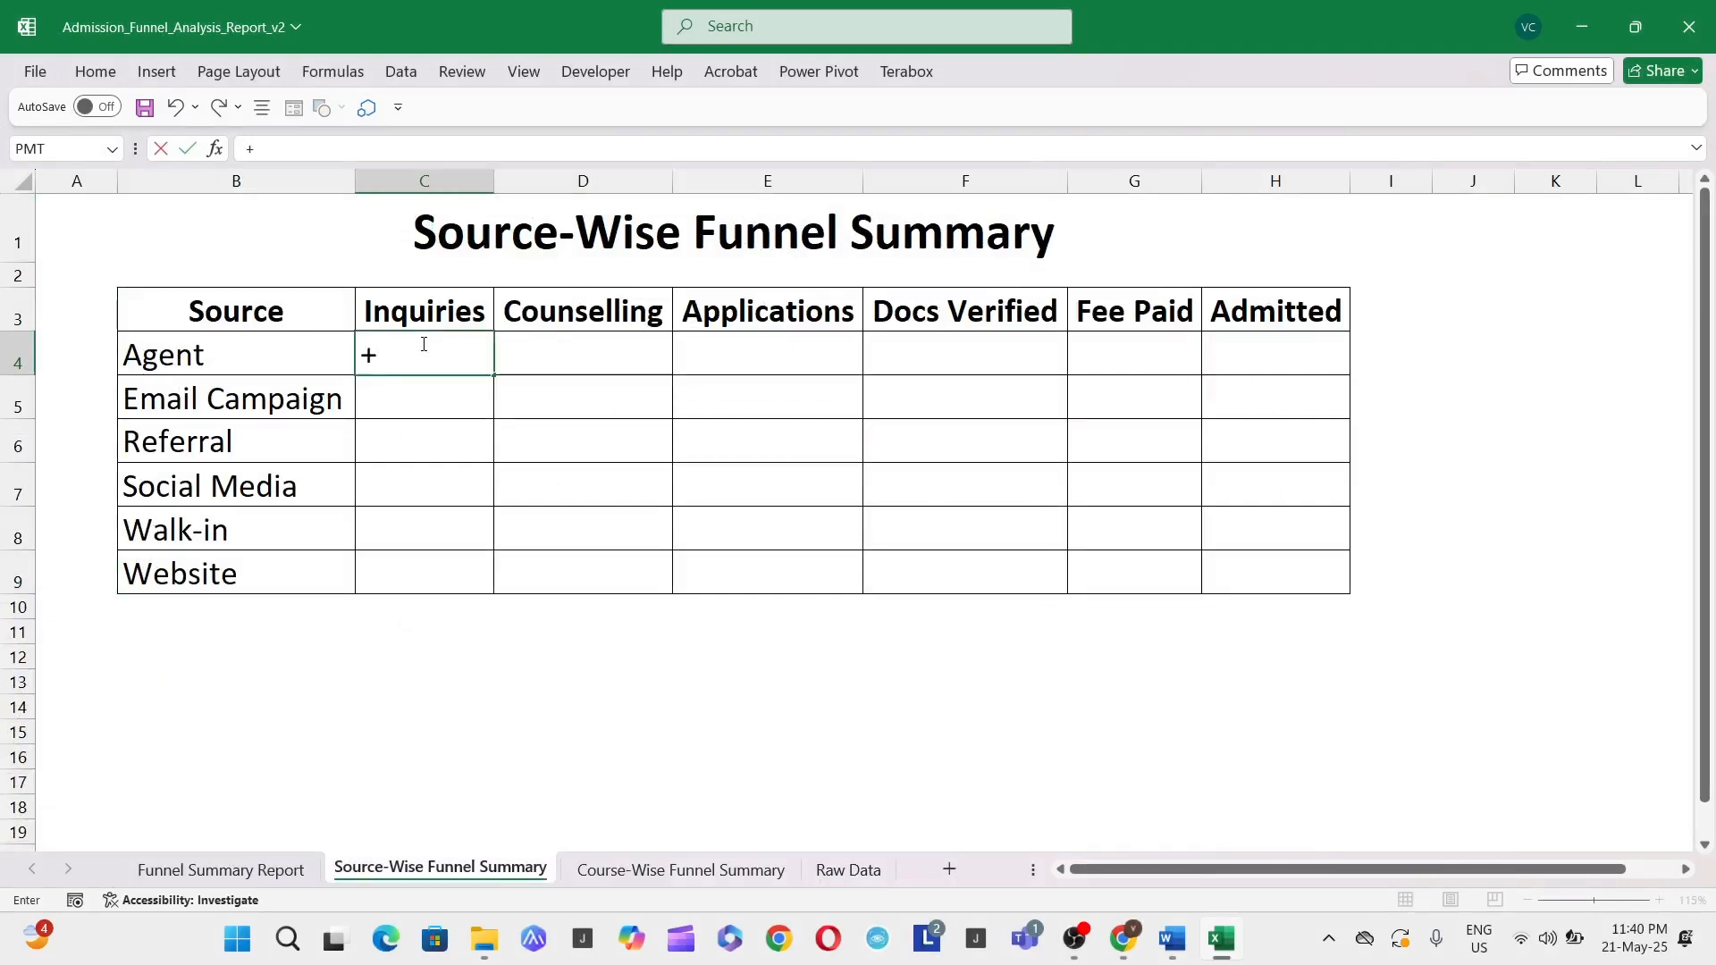
text(count)
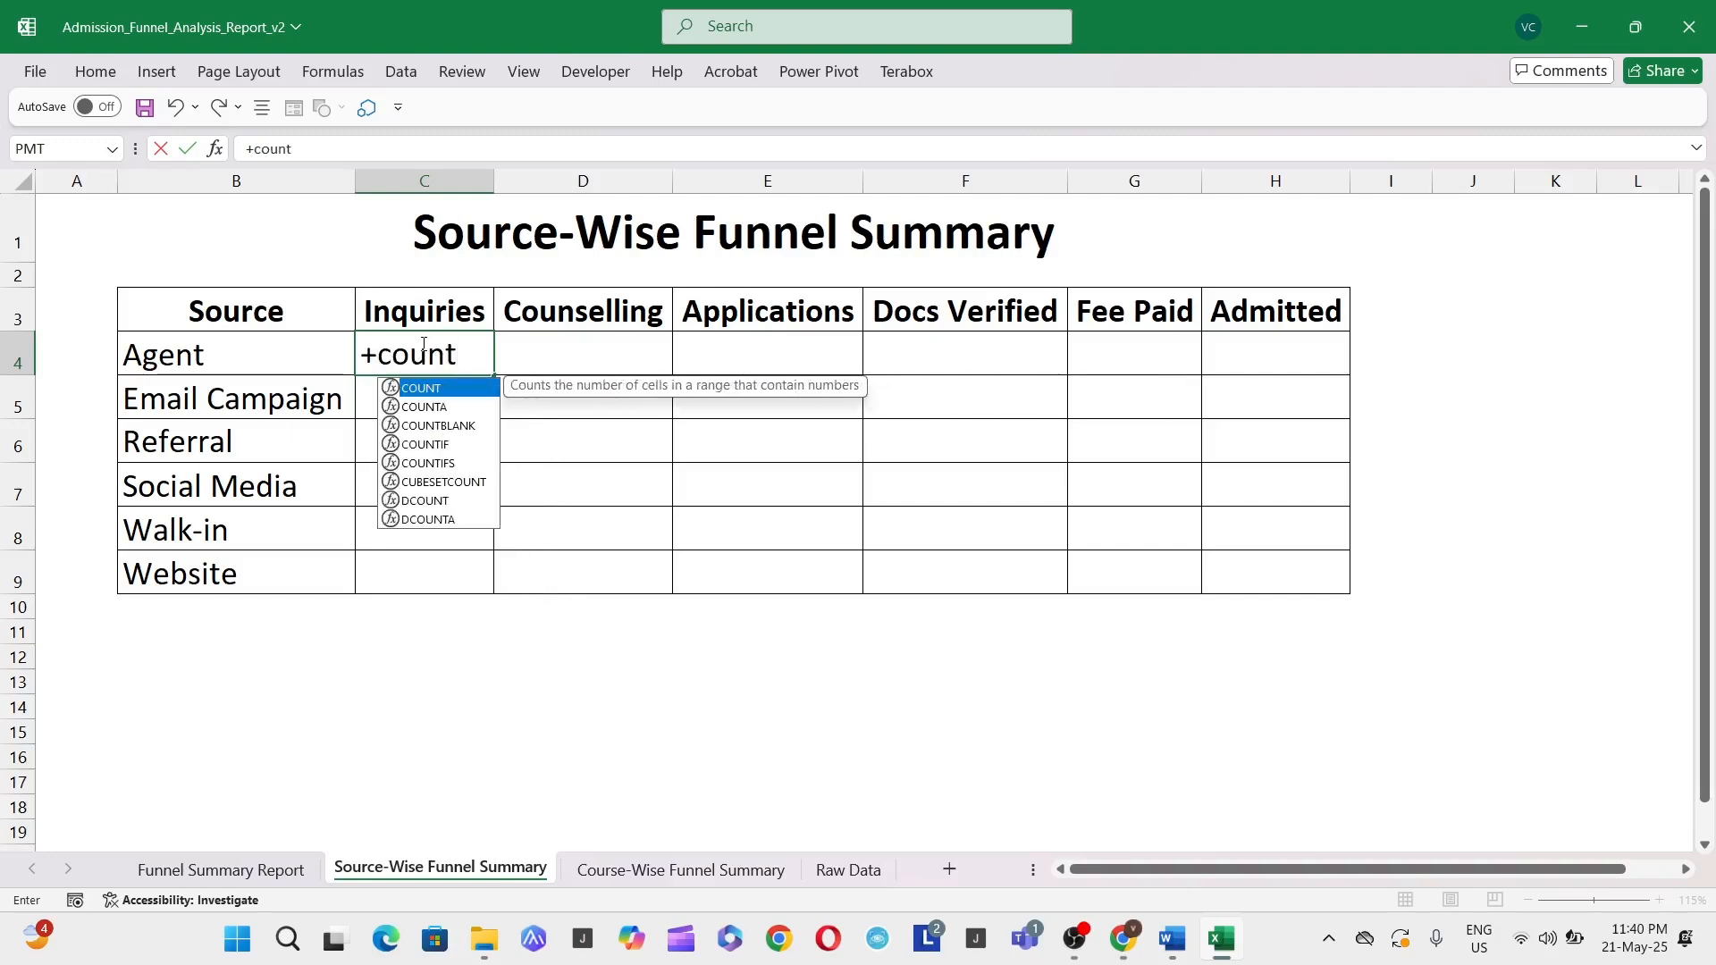
text(if))
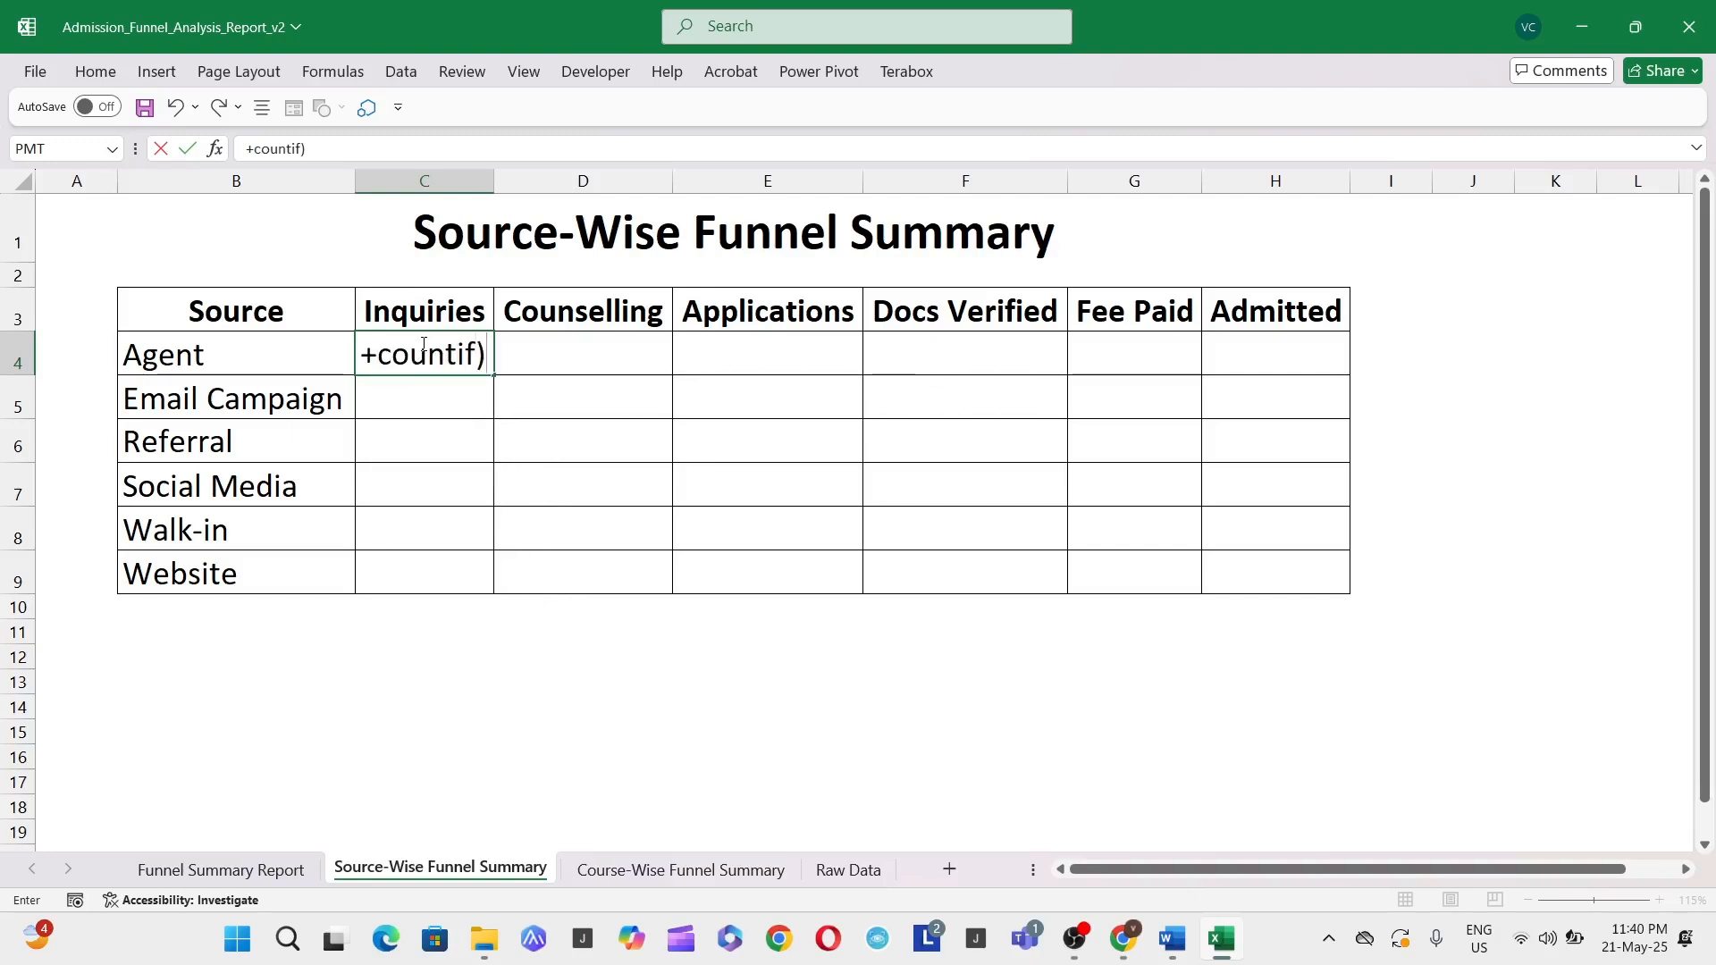
key(BackSpace)
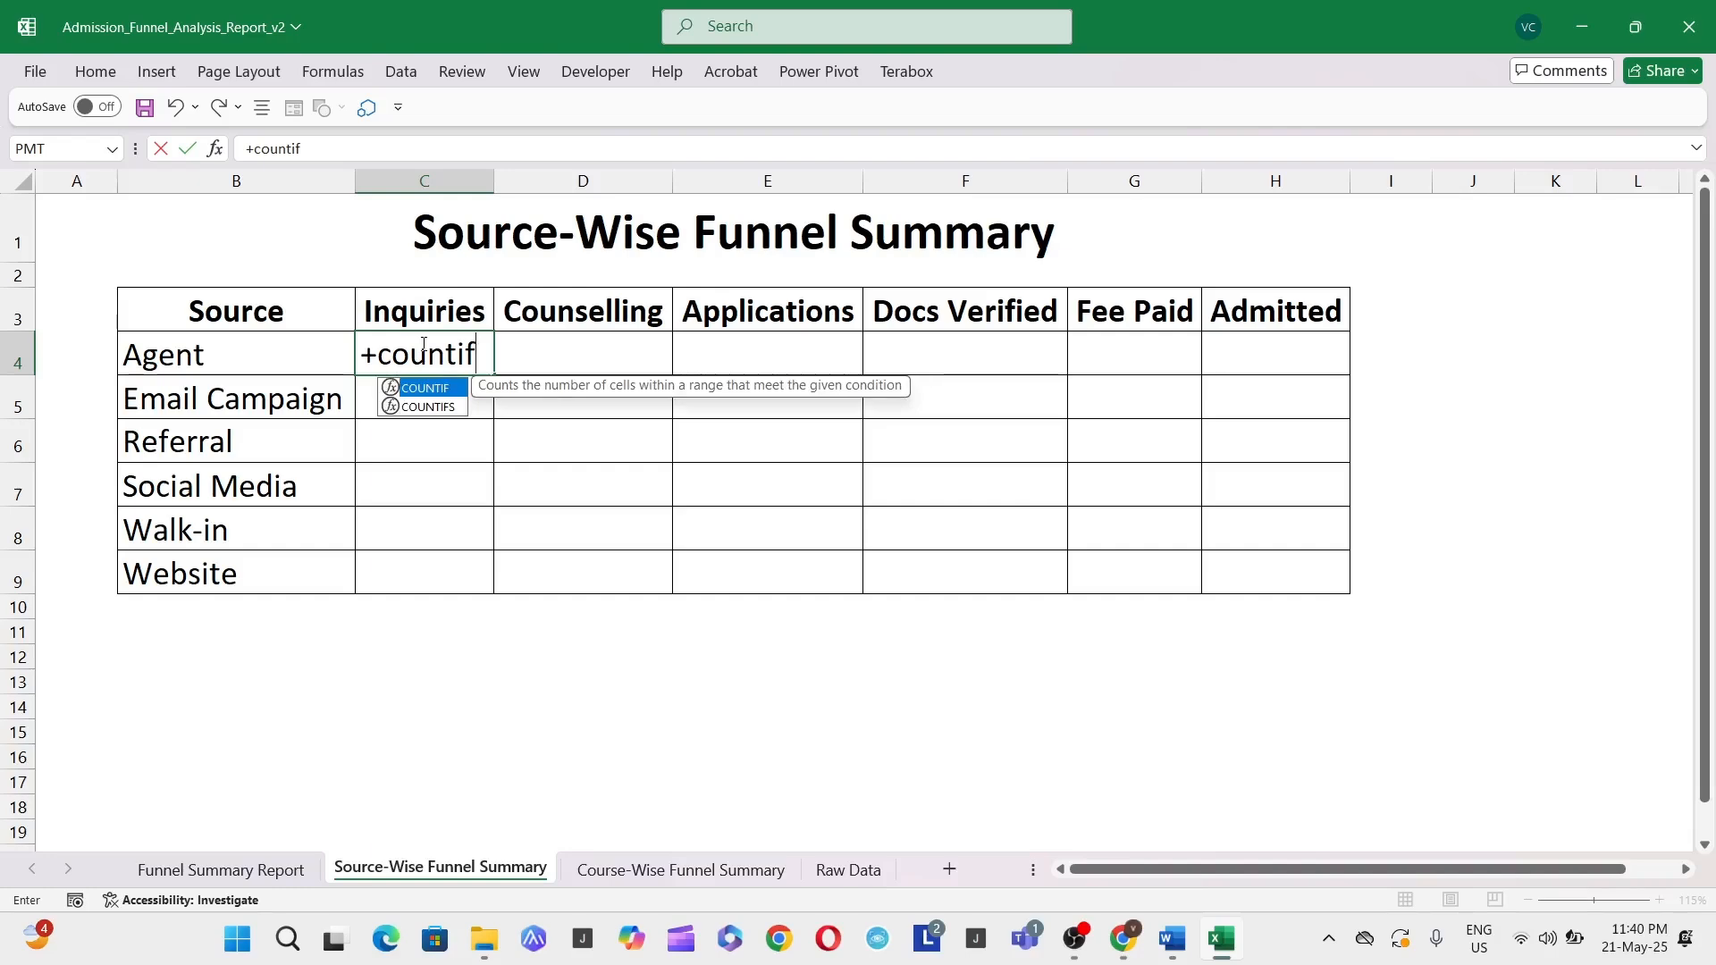
text(()
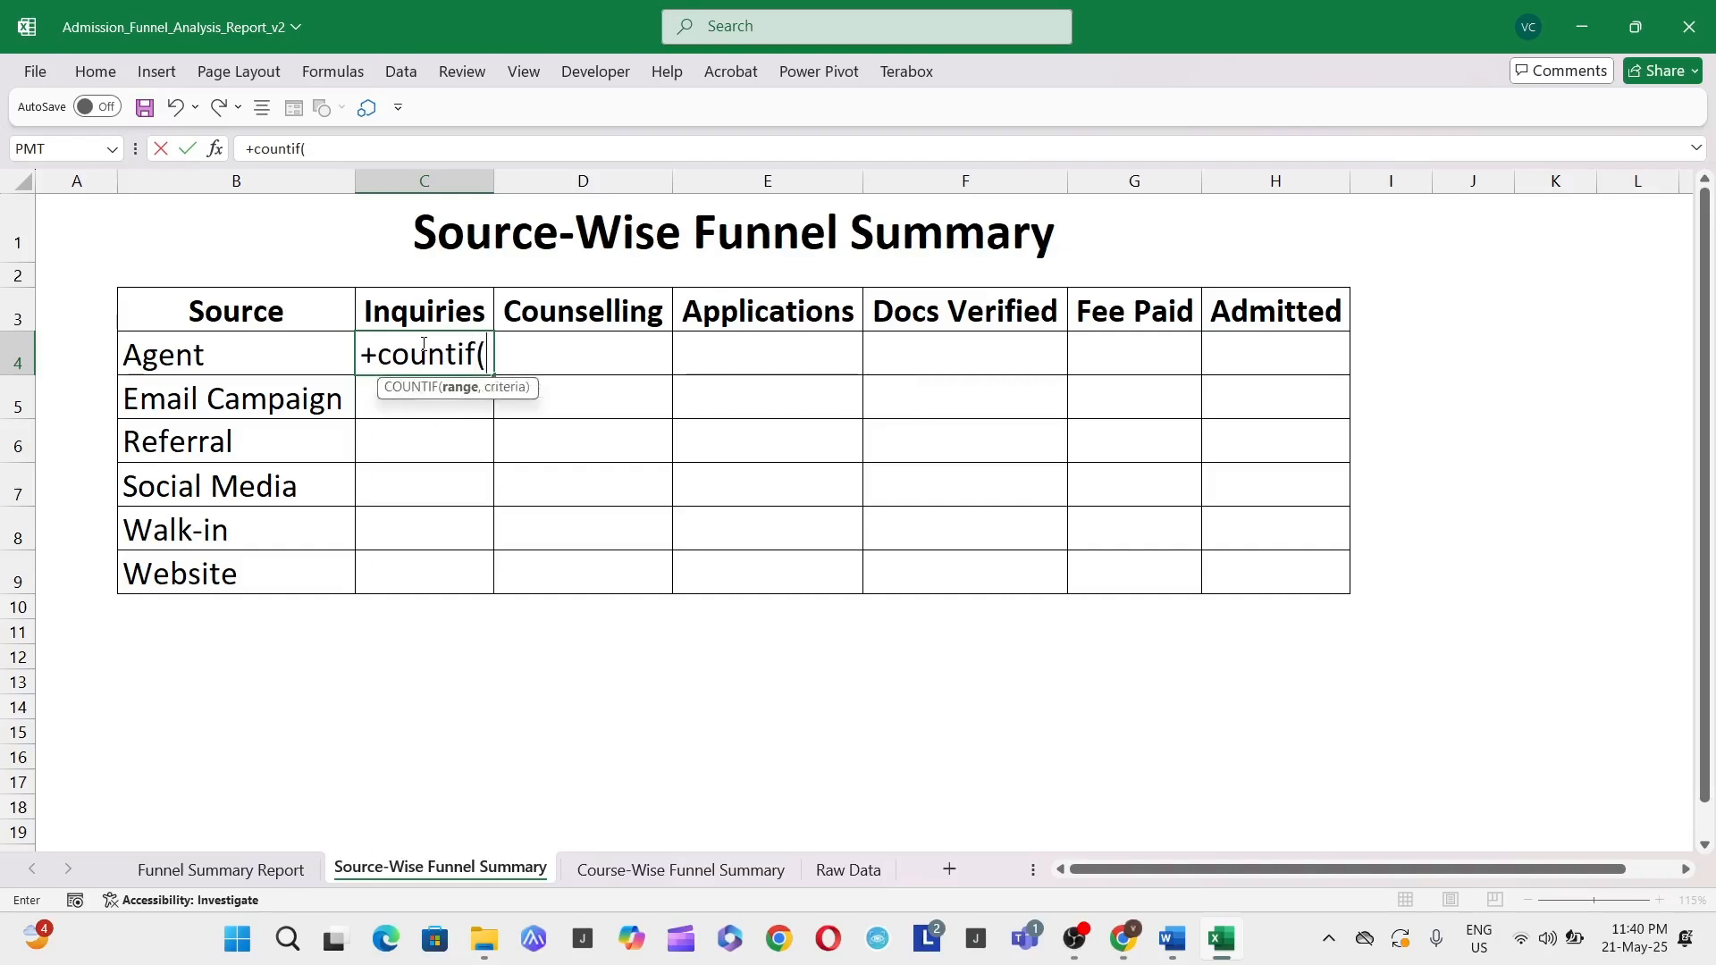
click(852, 872)
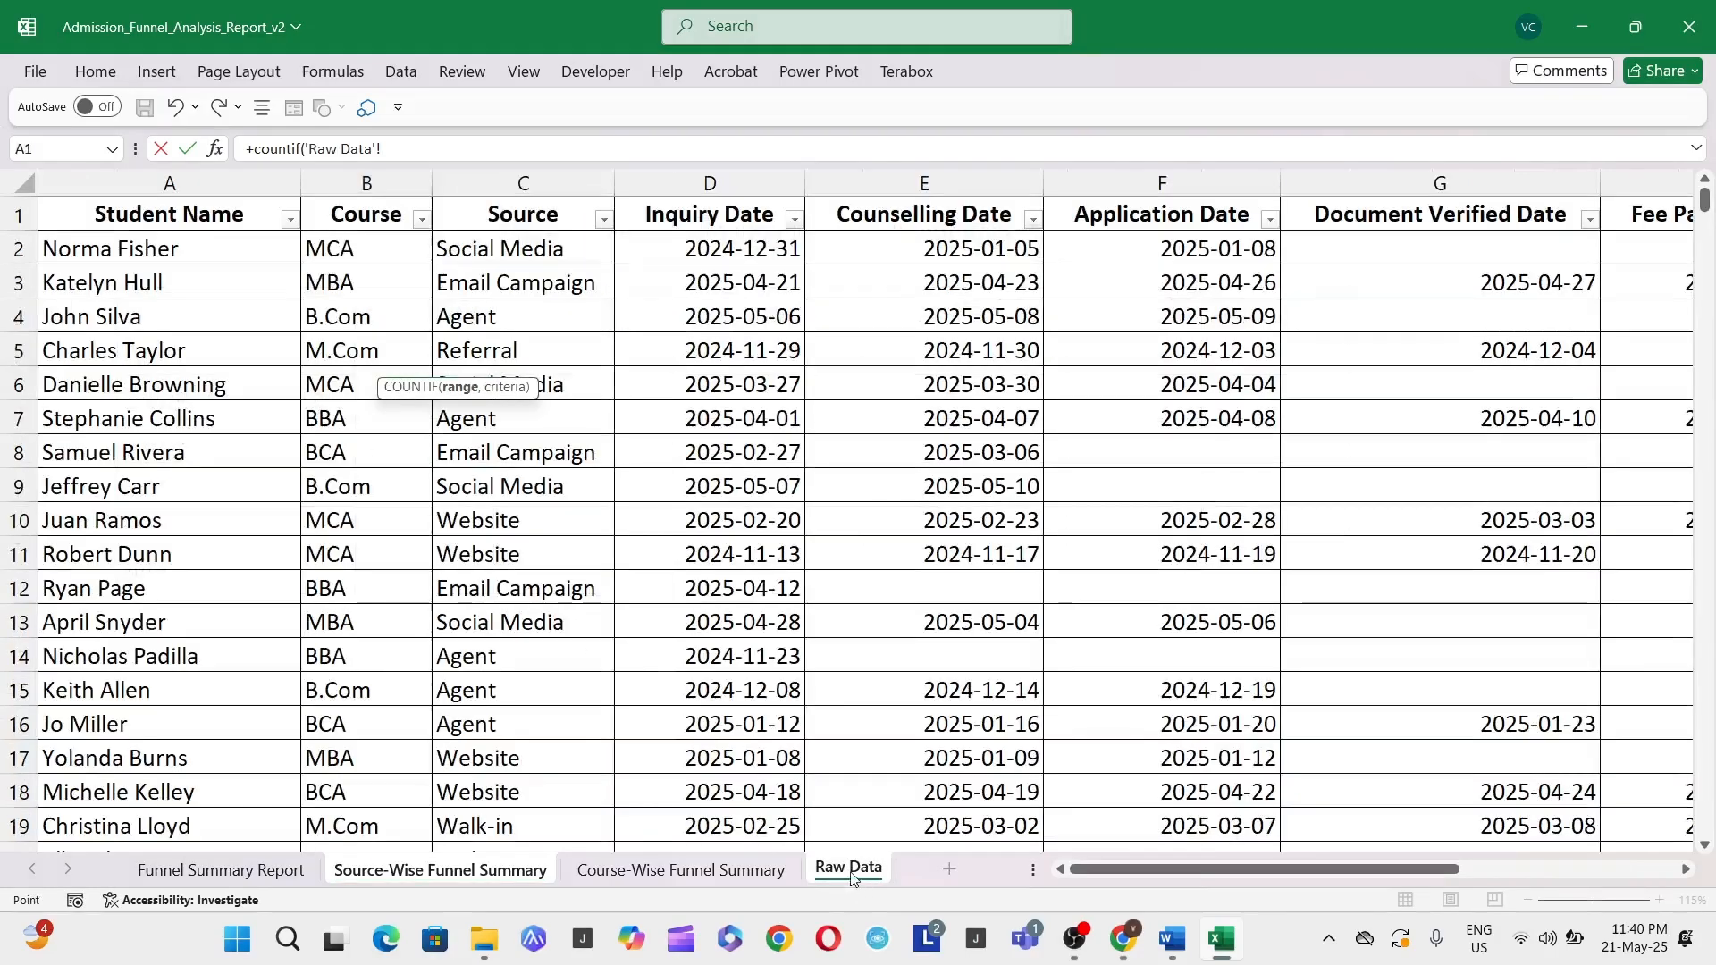
click(506, 176)
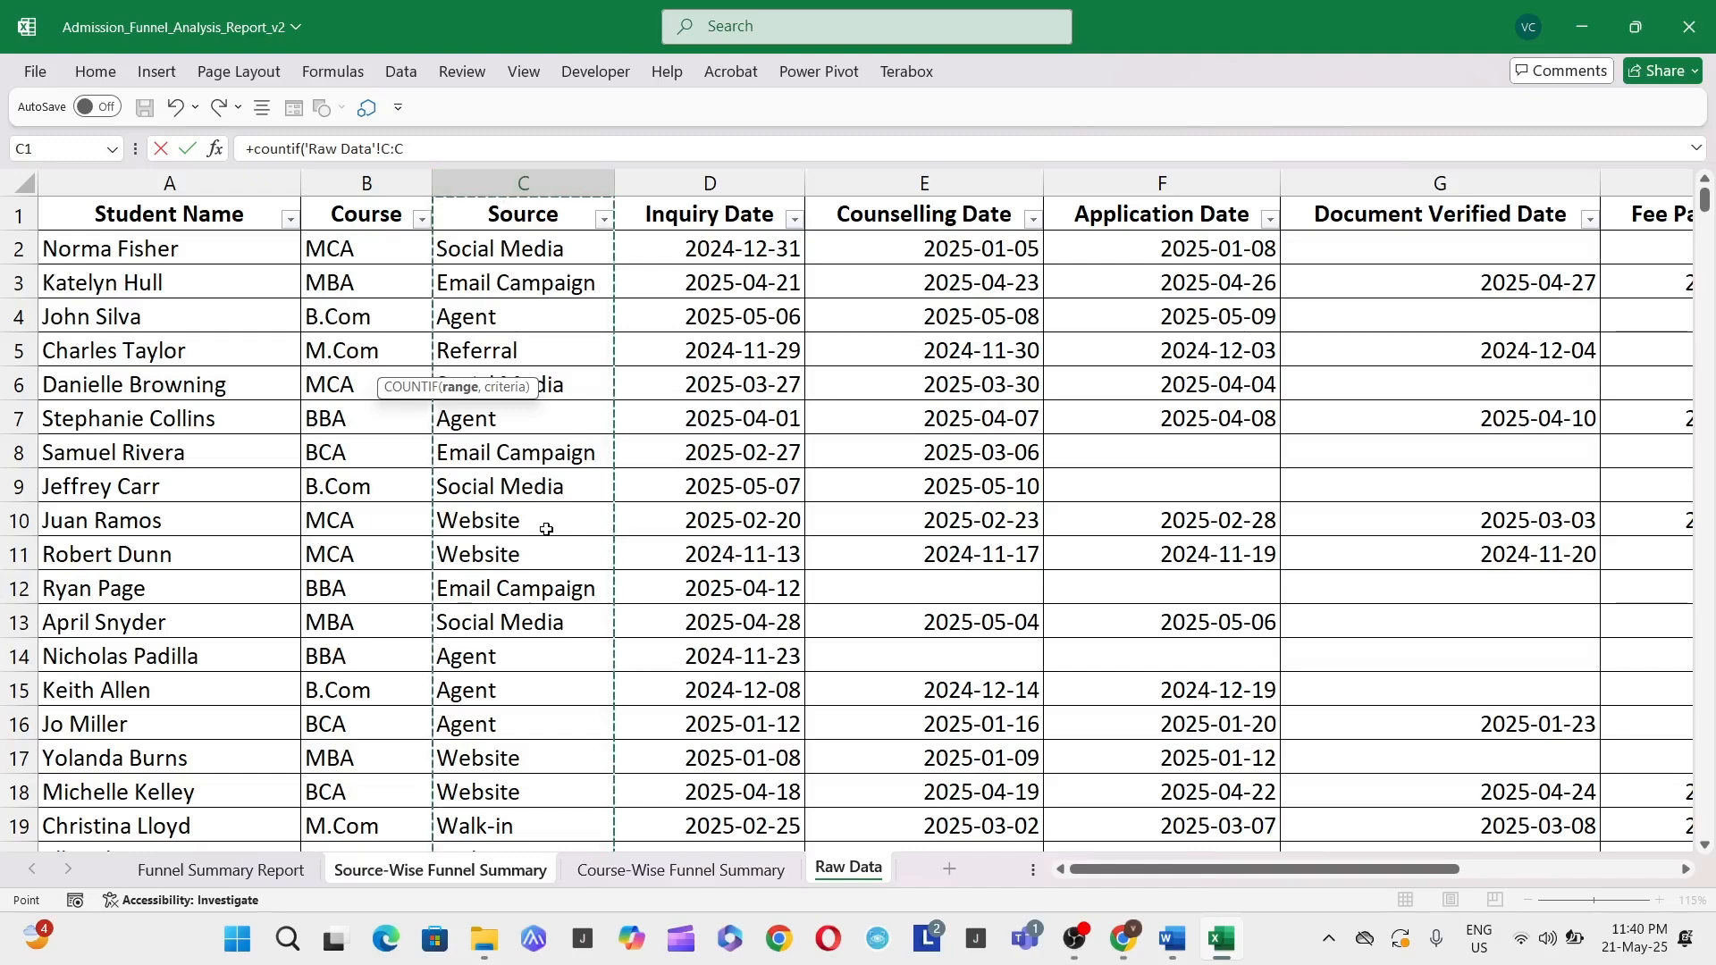
text(,)
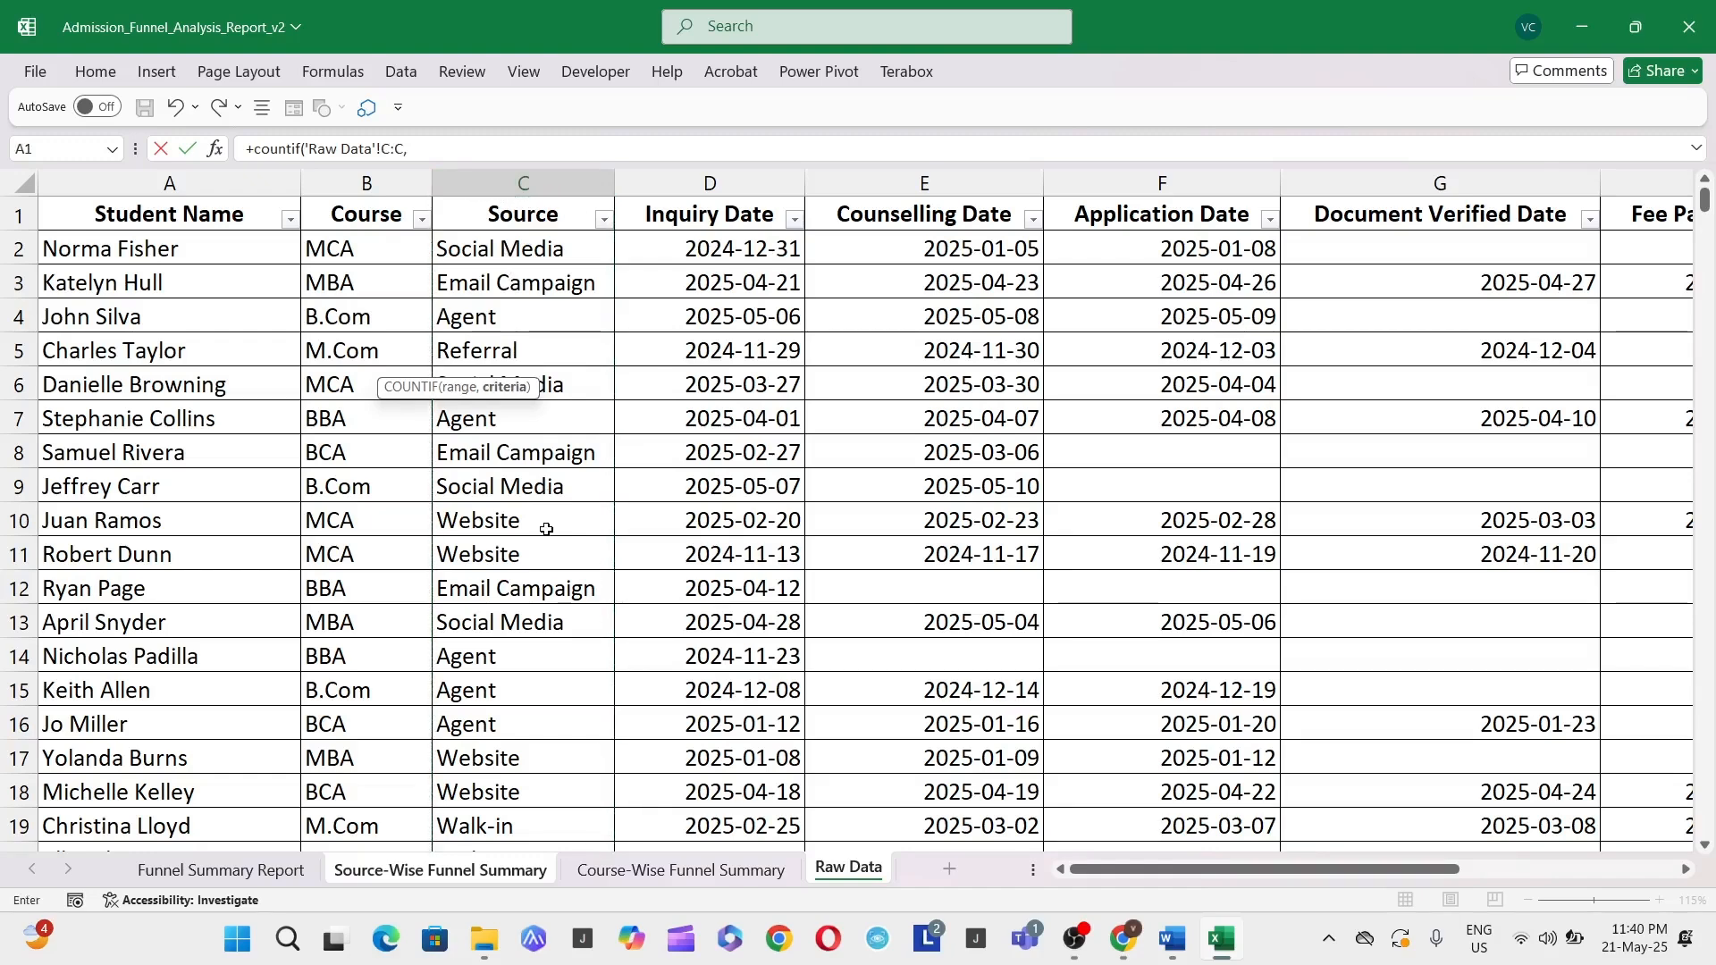